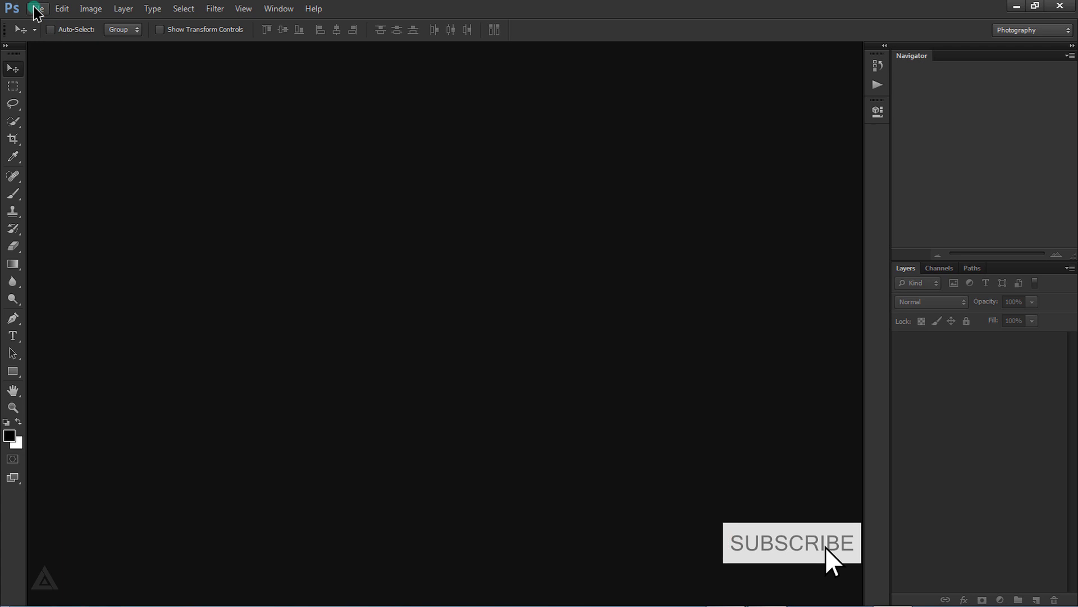
- Create a new 2000×1500-pixel white document named 'tutorial'
click(35, 9)
click(45, 22)
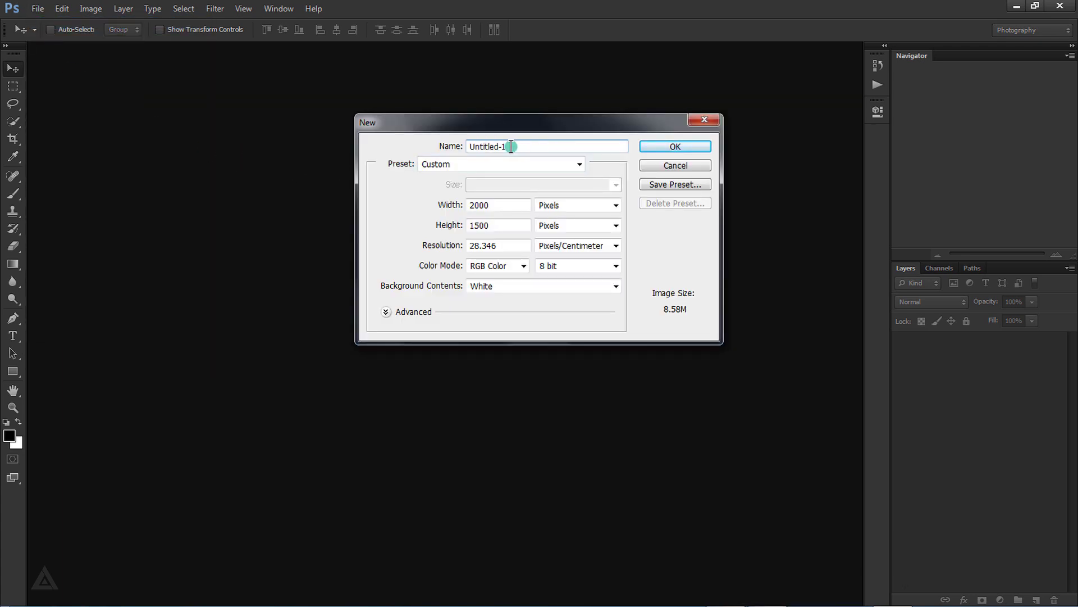
text(tutori)
text(al)
double_click(502, 205)
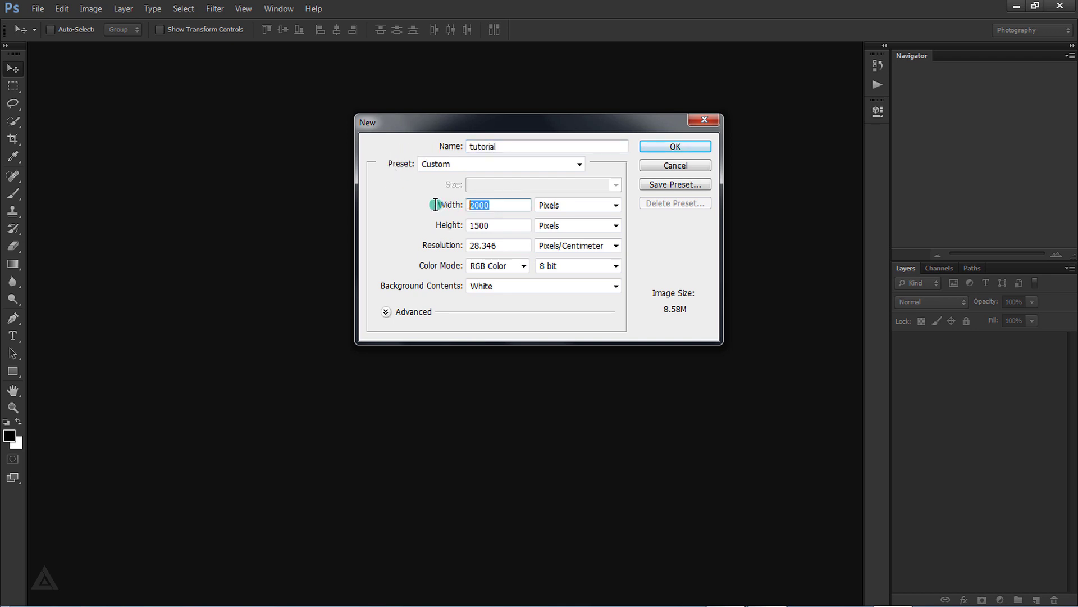
double_click(502, 225)
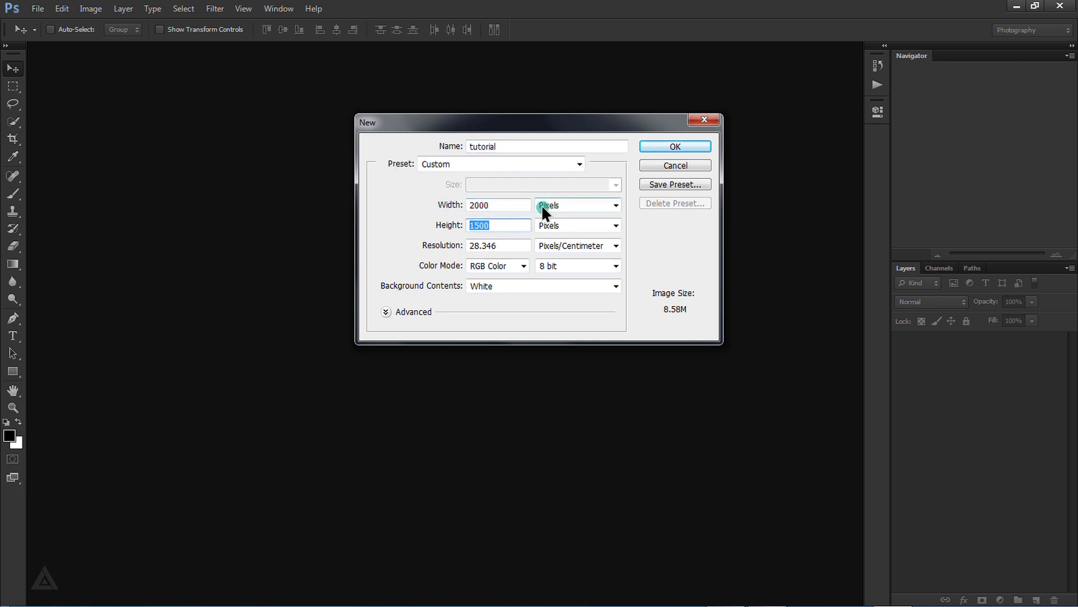
click(646, 146)
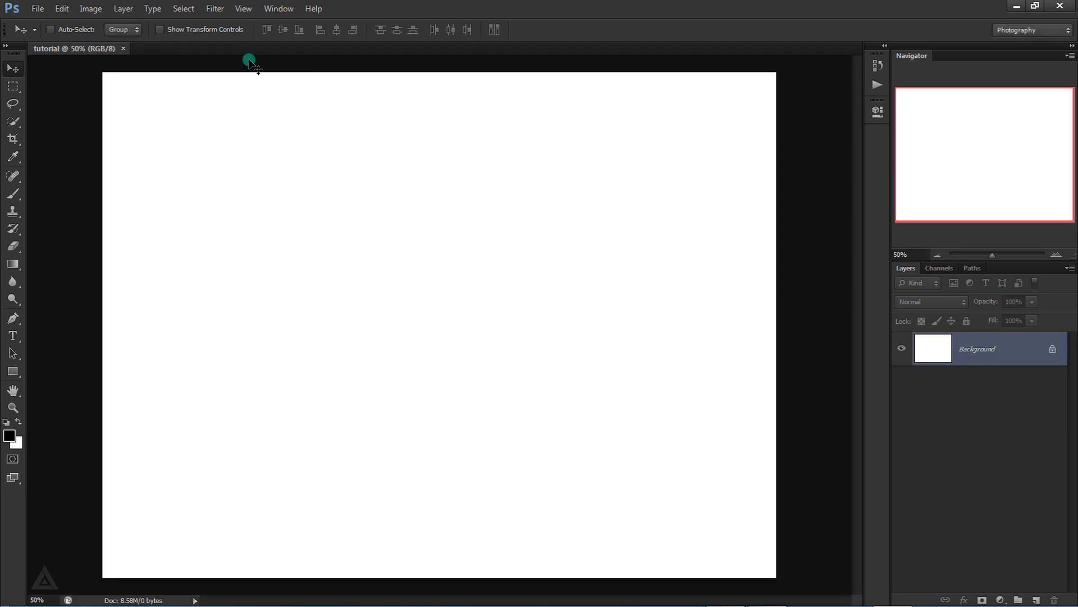
- Bring the foggy forest photo into tutorial as Layer 1 and close the original file
click(37, 8)
click(52, 35)
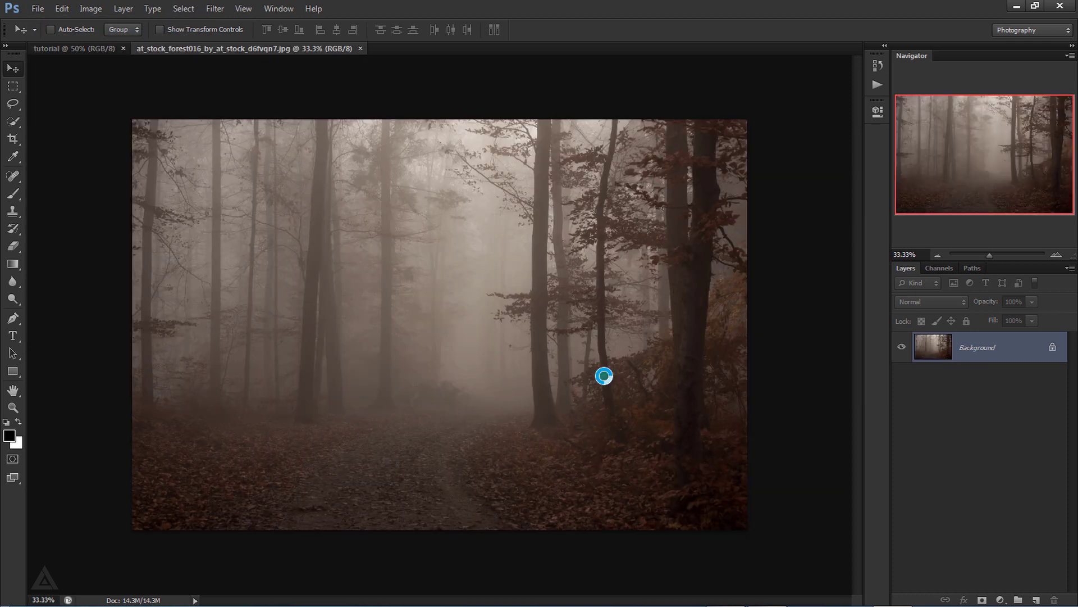
drag(462, 323, 90, 53)
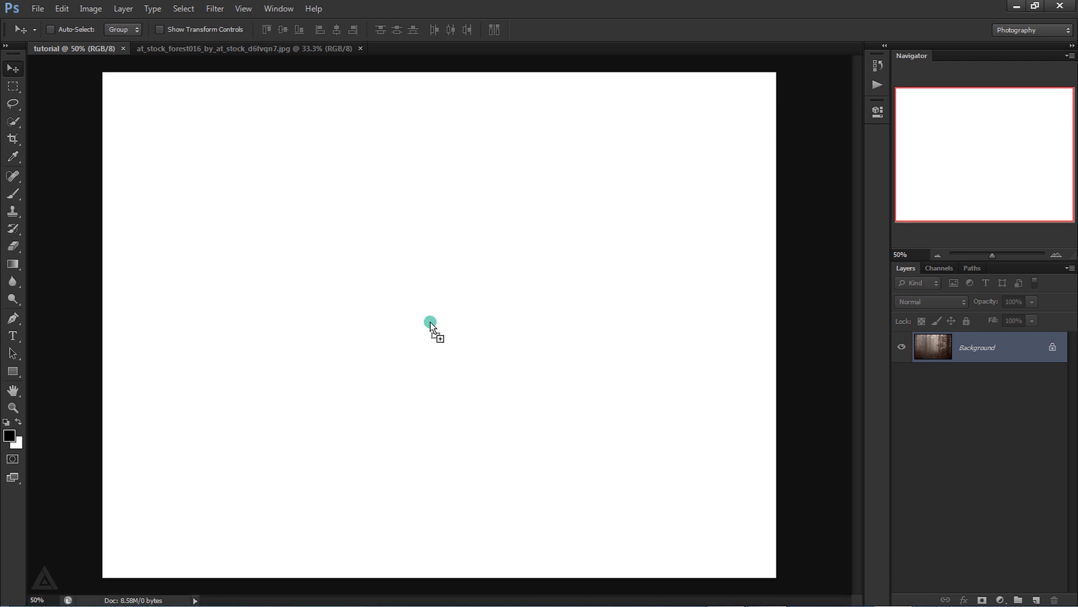
drag(90, 54, 431, 323)
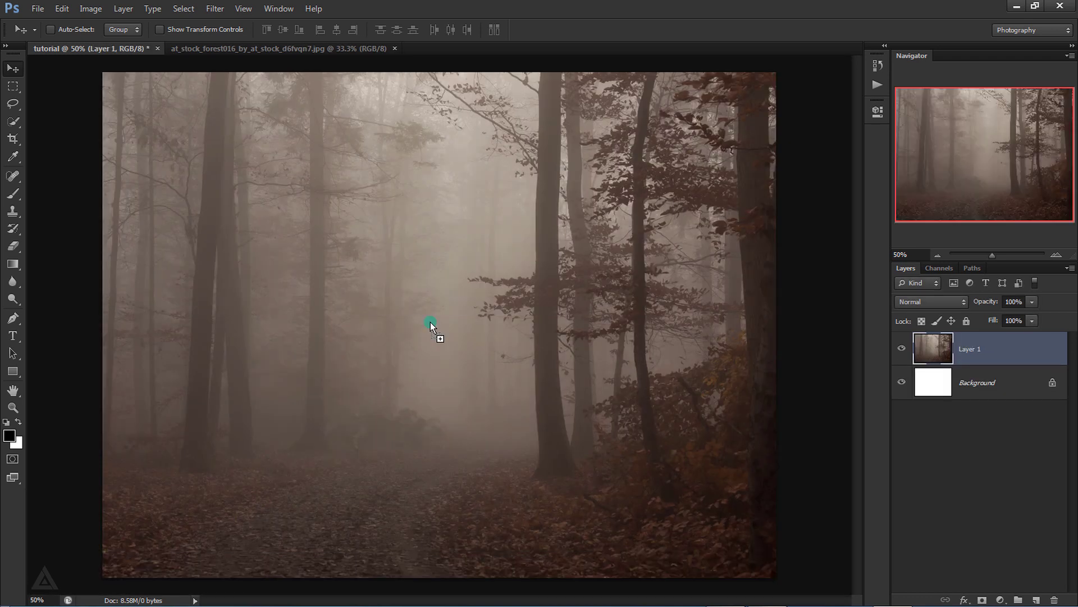
click(394, 48)
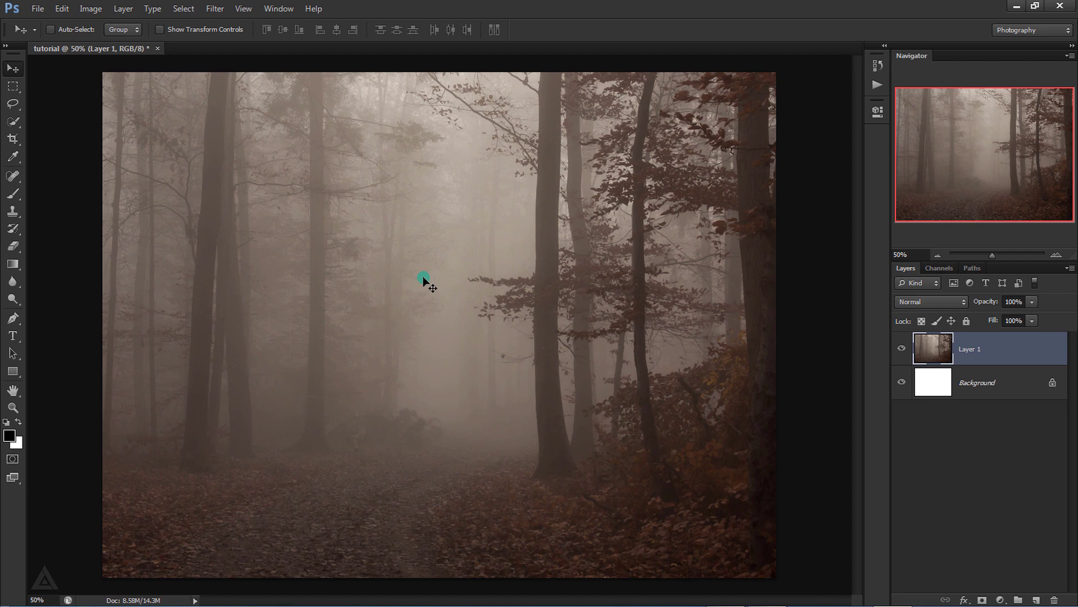
- Free-transform the forest layer slightly larger so it covers the whole canvas
key(ctrl+minus)
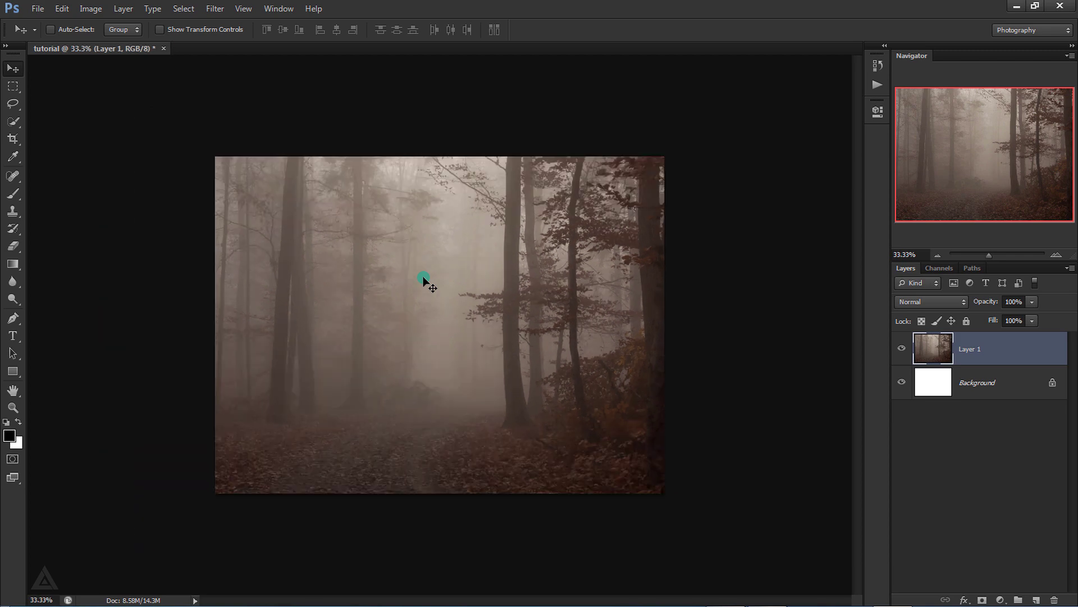
key(ctrl+minus)
key(ctrl+t)
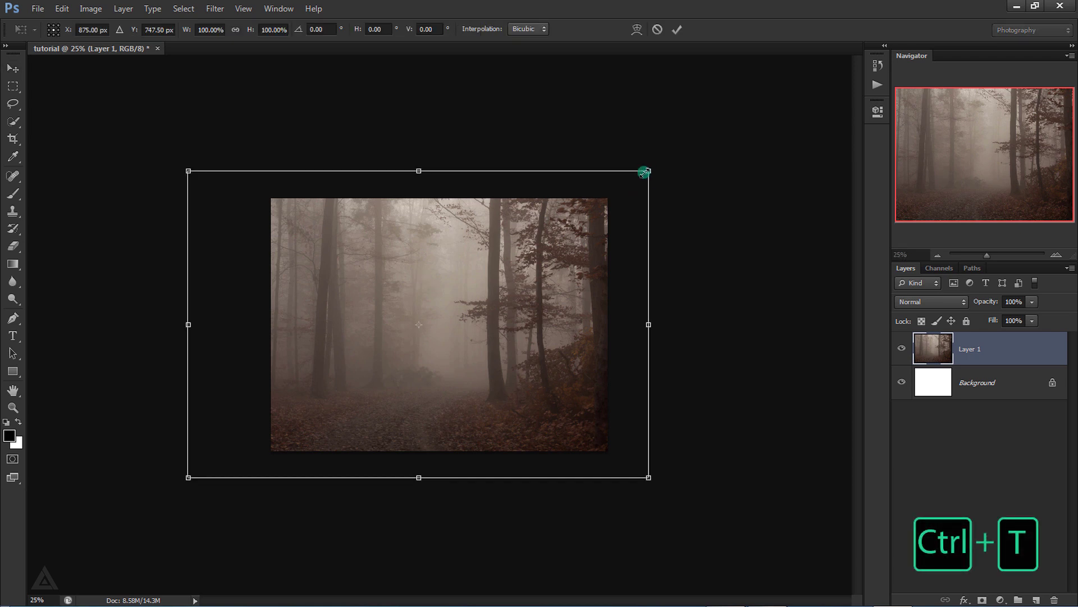
drag(645, 172, 630, 183)
drag(579, 250, 598, 265)
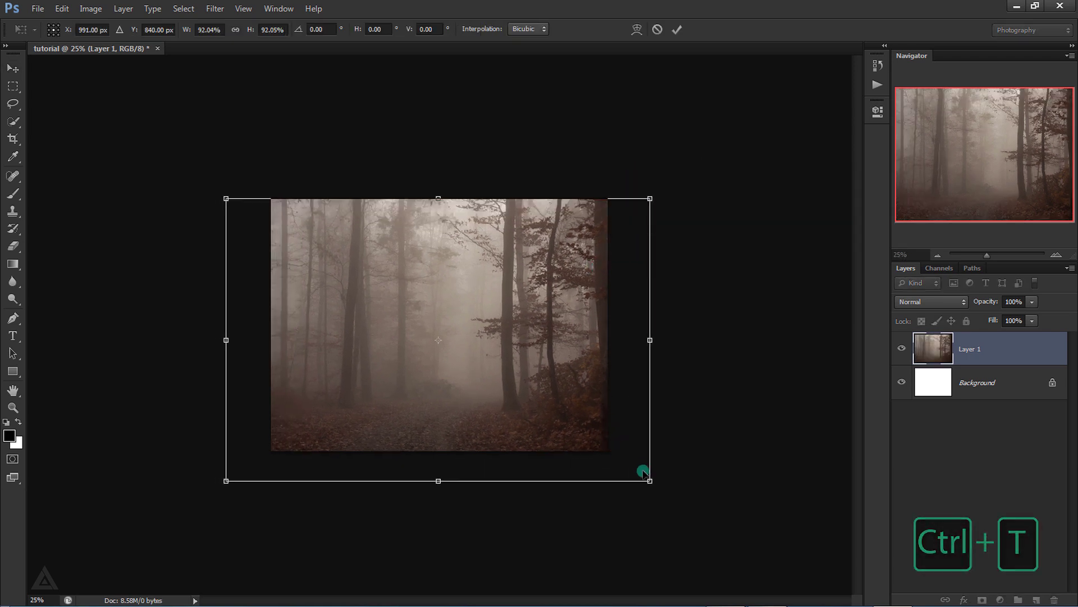
drag(648, 483, 668, 498)
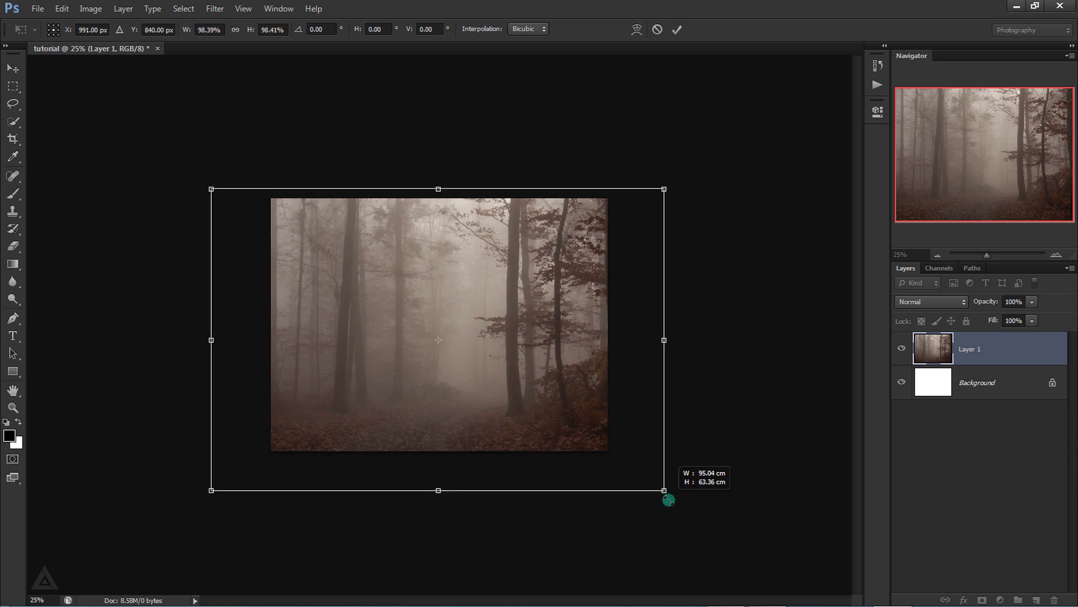
drag(628, 419, 656, 437)
drag(704, 358, 716, 358)
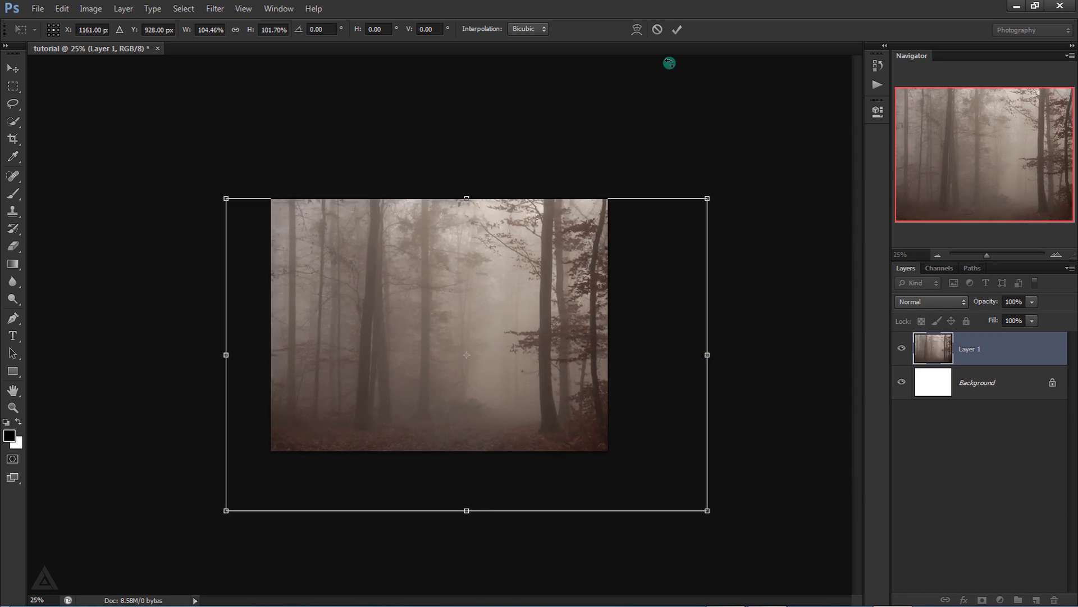
key(Return)
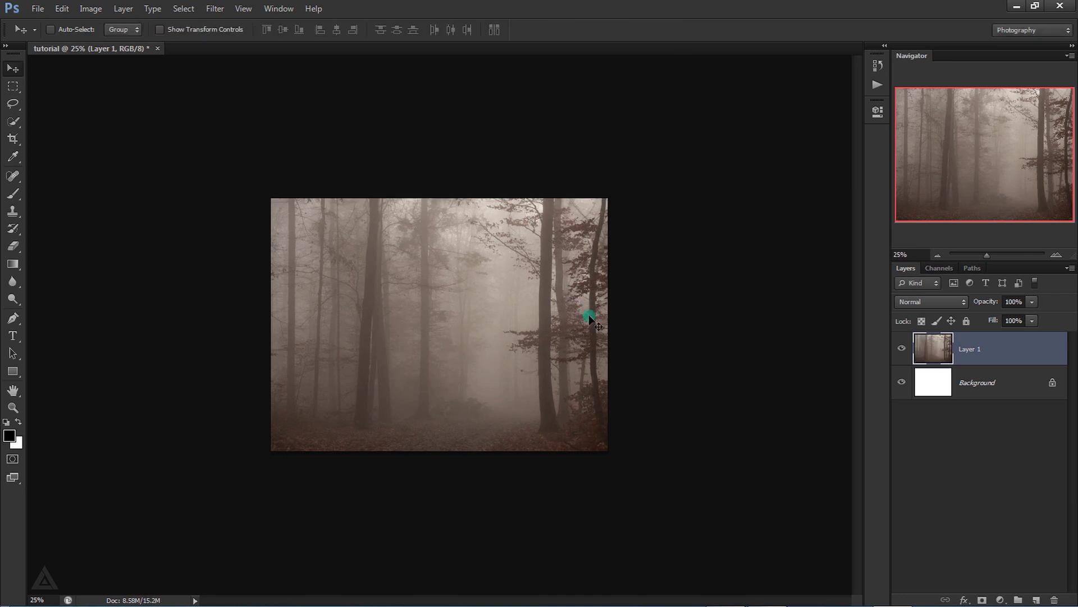
- Add a Curves adjustment clipped to Layer 1, white point lowered to 190, plus an empty Layer 2
click(1000, 600)
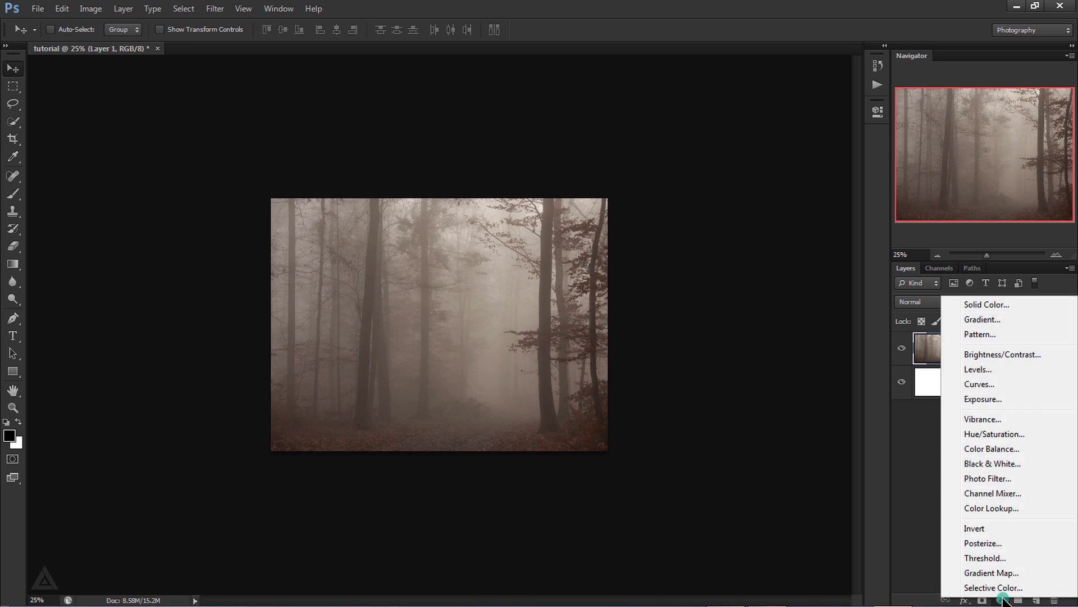
click(1006, 384)
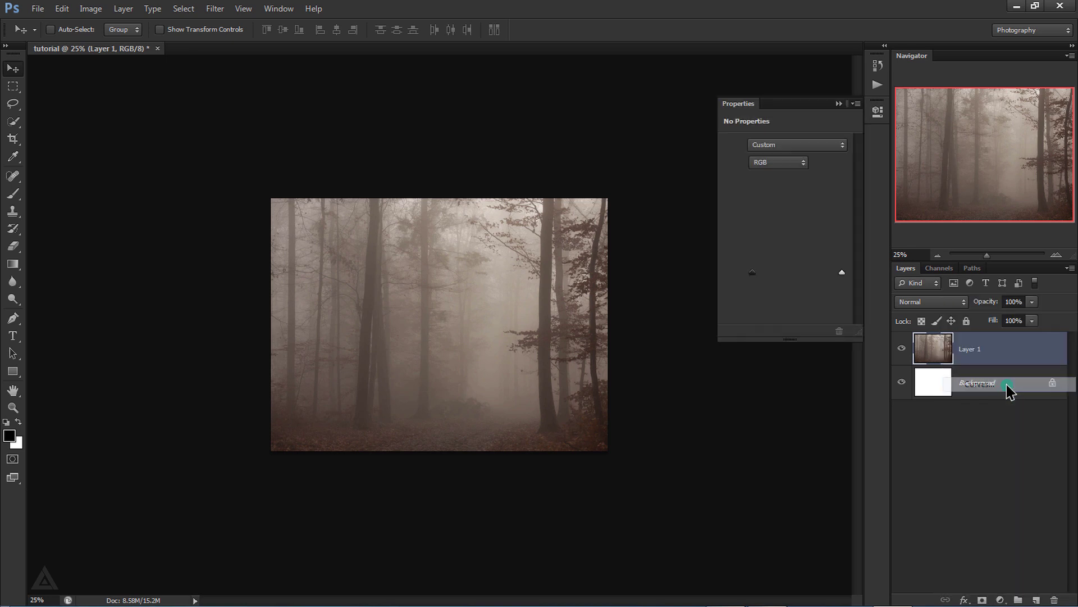
click(944, 373)
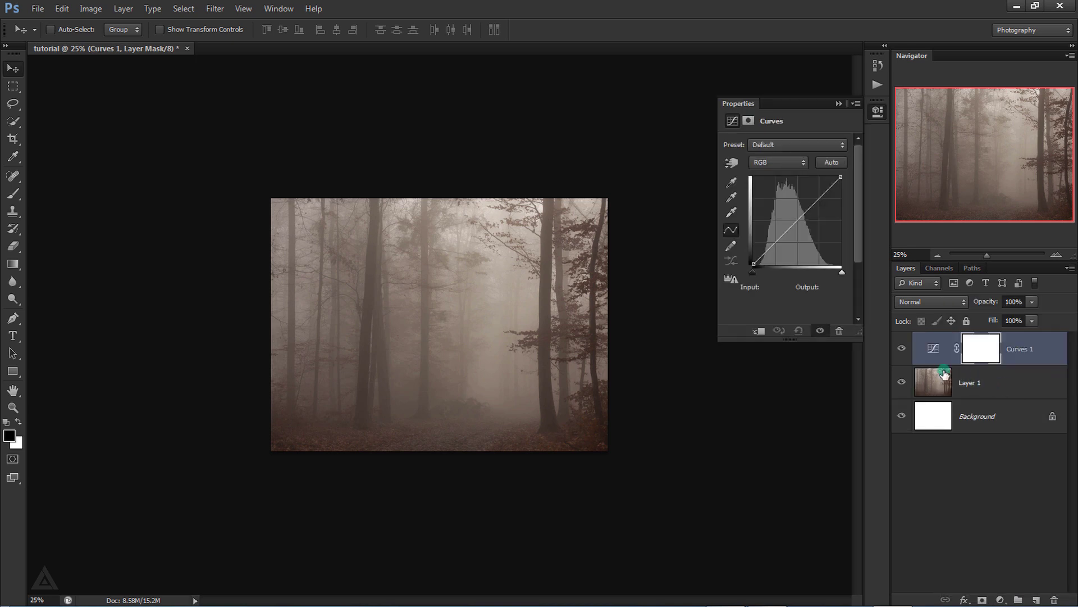
click(764, 332)
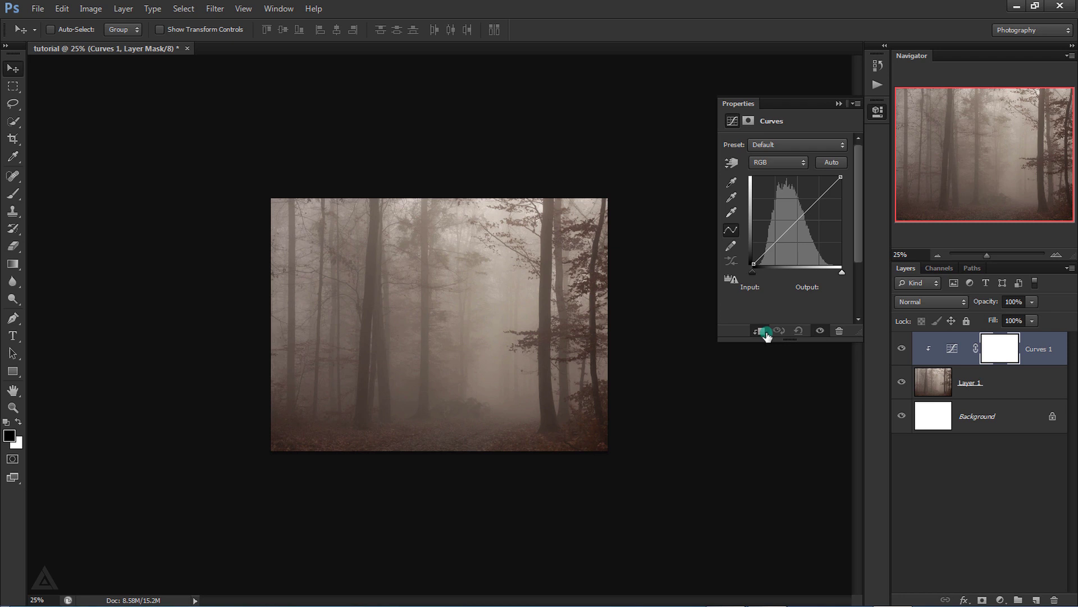
click(806, 209)
drag(842, 177, 847, 199)
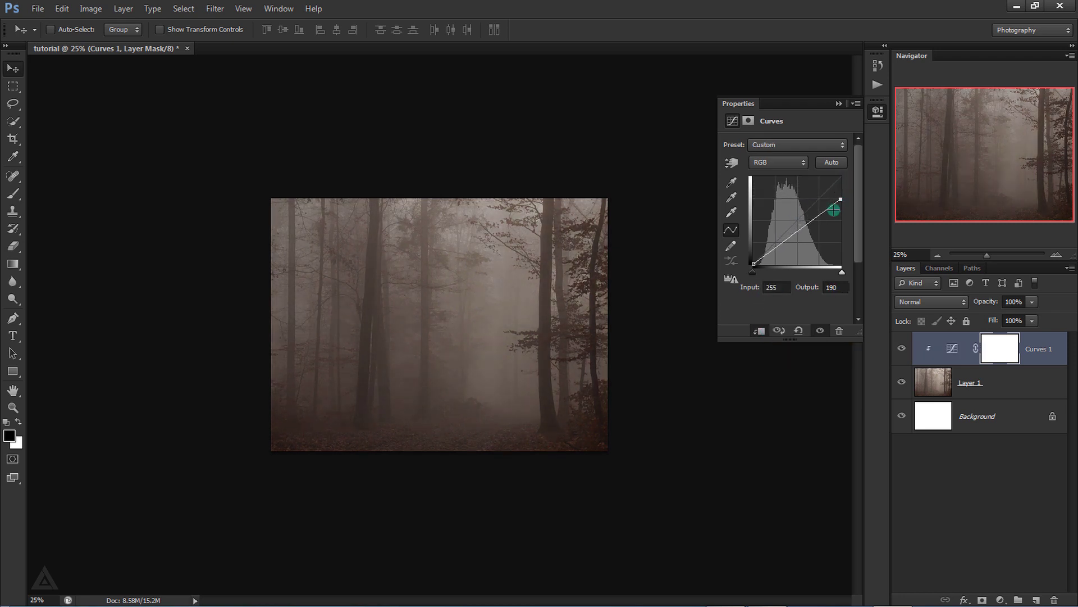
click(839, 105)
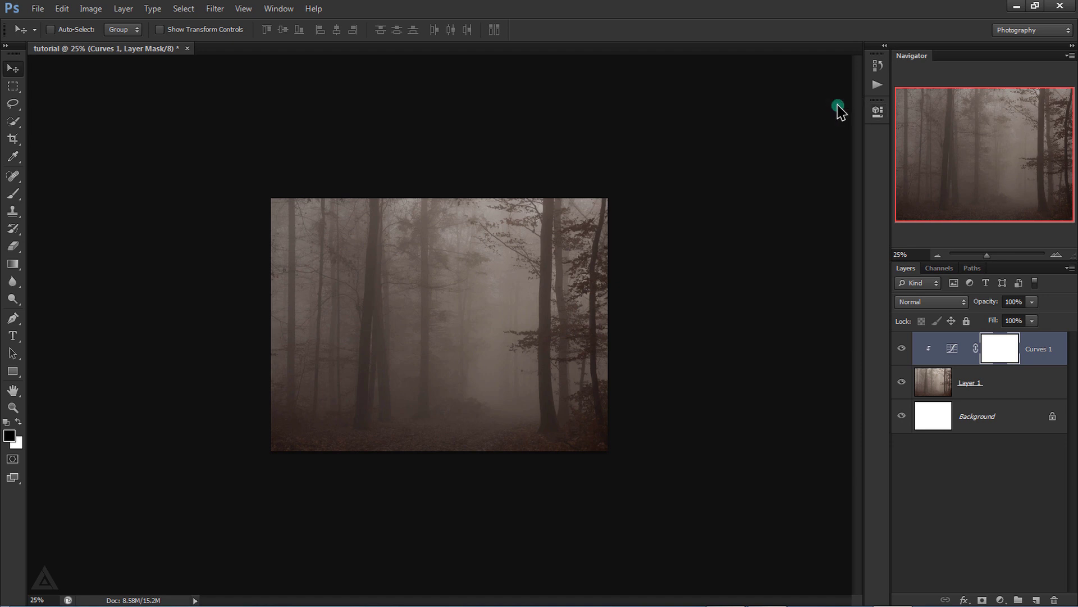
click(1036, 600)
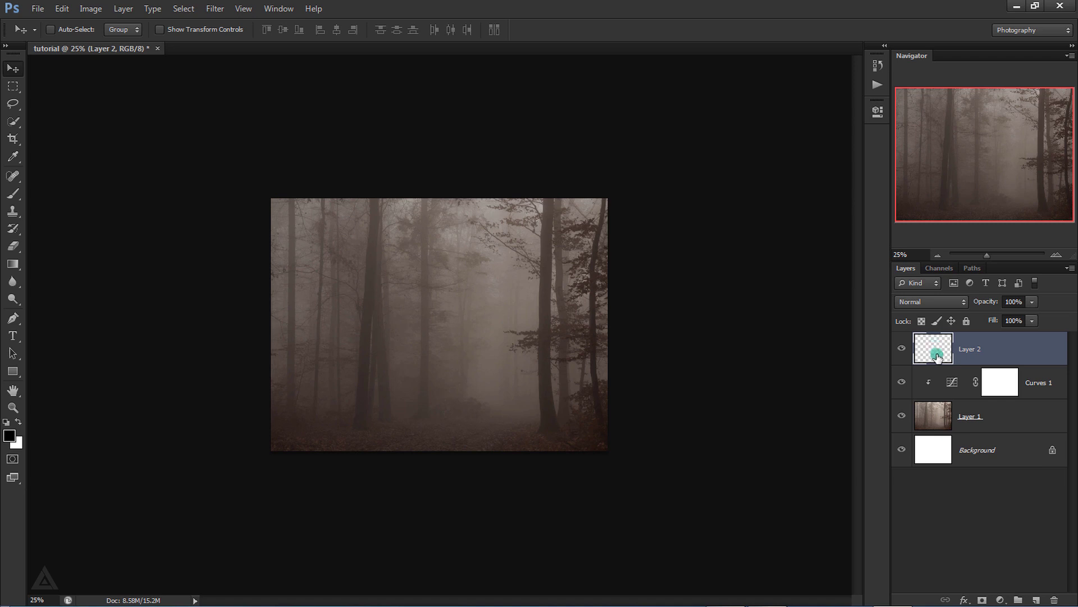
- Paint a large soft light-blue (56c1ff) band across the middle of Layer 2
click(9, 435)
click(545, 226)
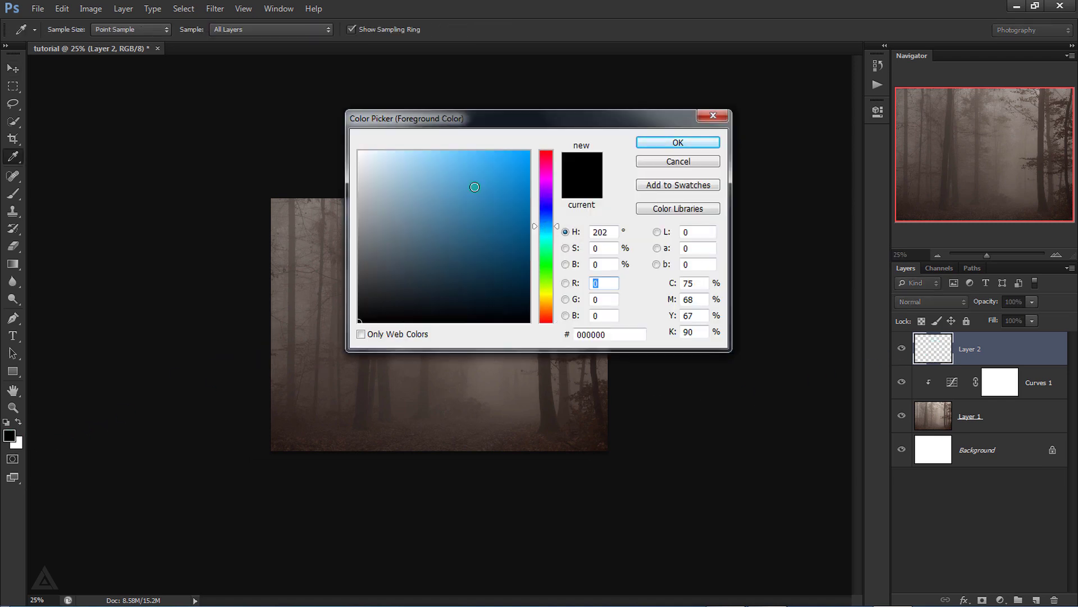
click(473, 148)
click(660, 144)
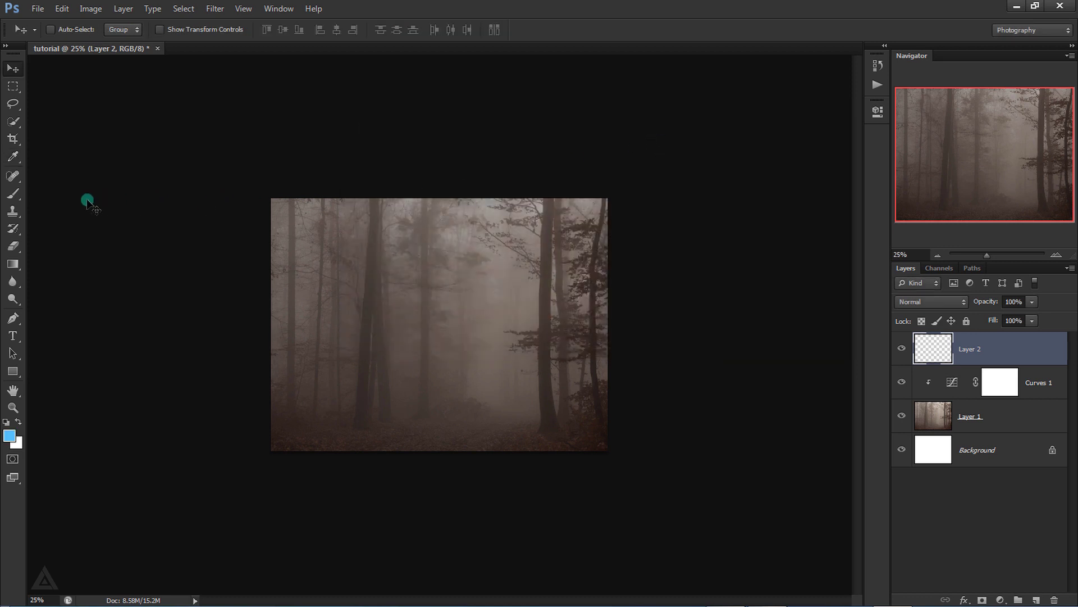
click(29, 194)
click(71, 191)
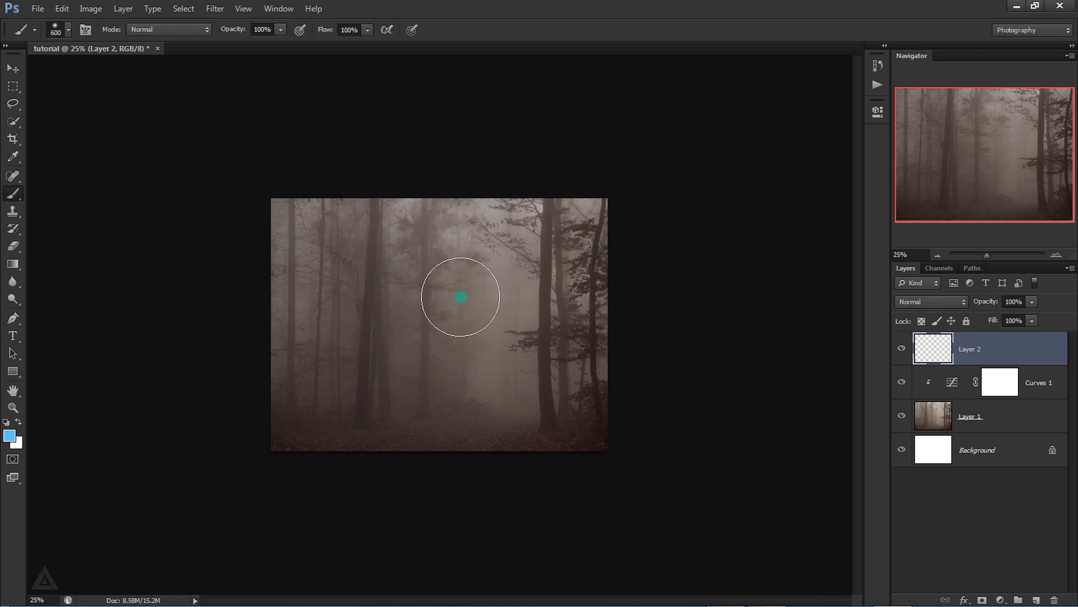
key(bracketright)
key(bracketright)
key(bracketright)
drag(348, 281, 521, 290)
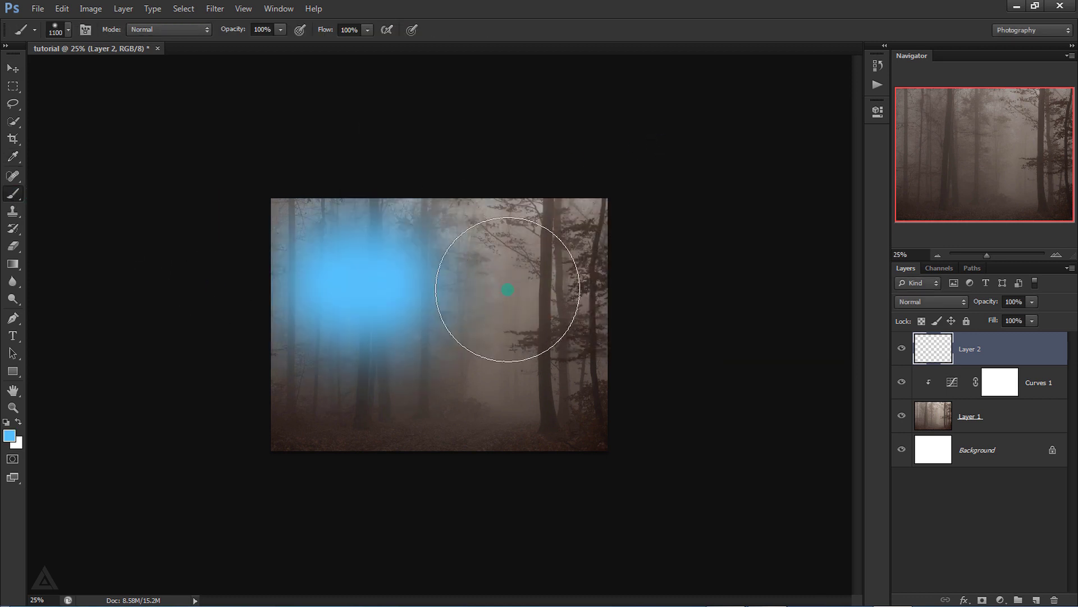
click(521, 289)
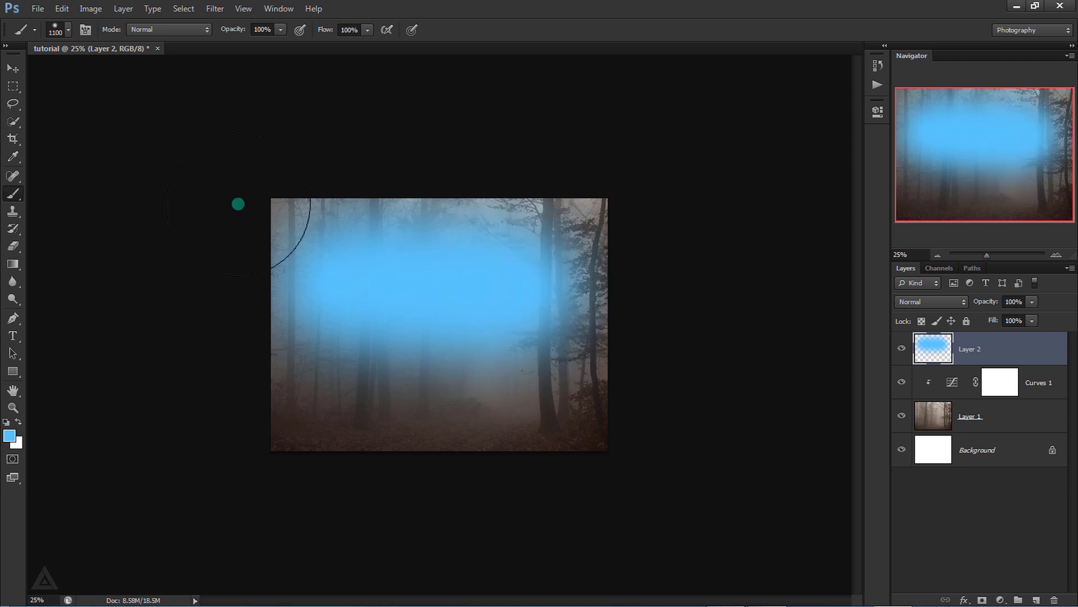
- Set Layer 2 to Overlay blending at 50% opacity
click(6, 69)
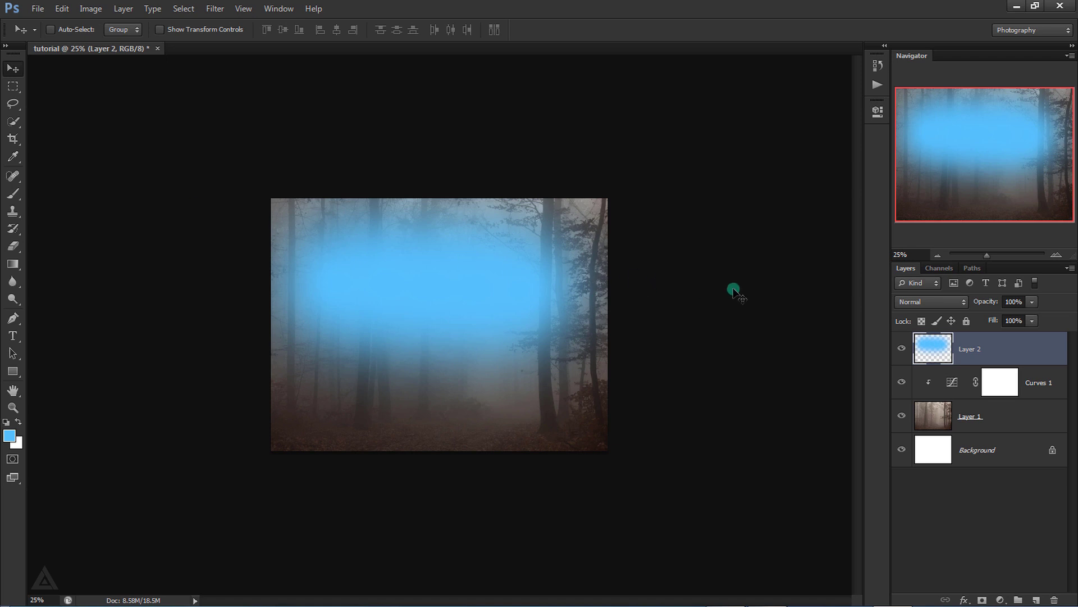
click(958, 301)
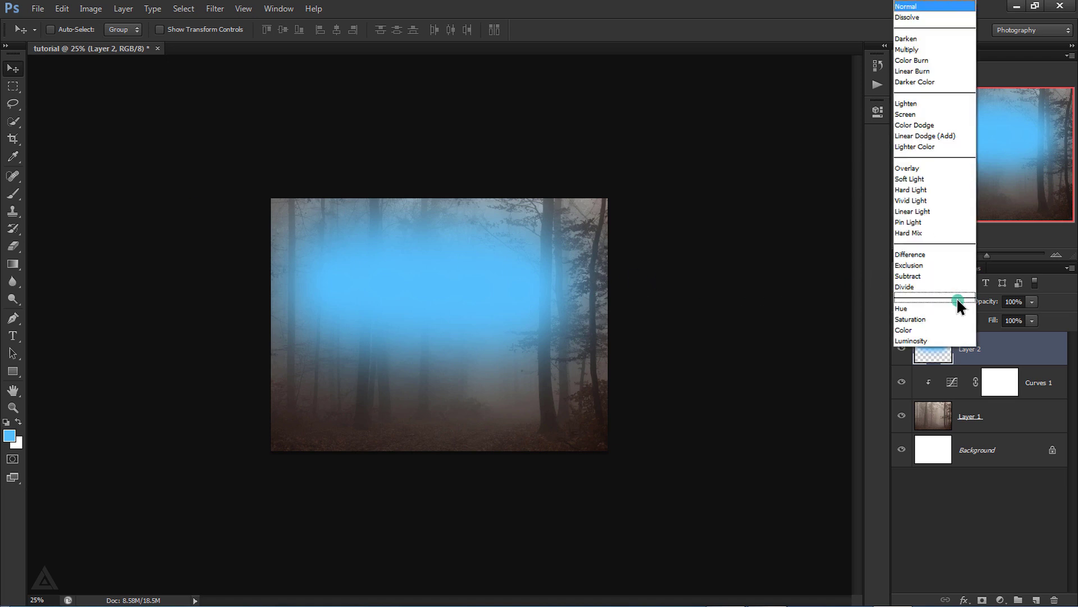
click(918, 168)
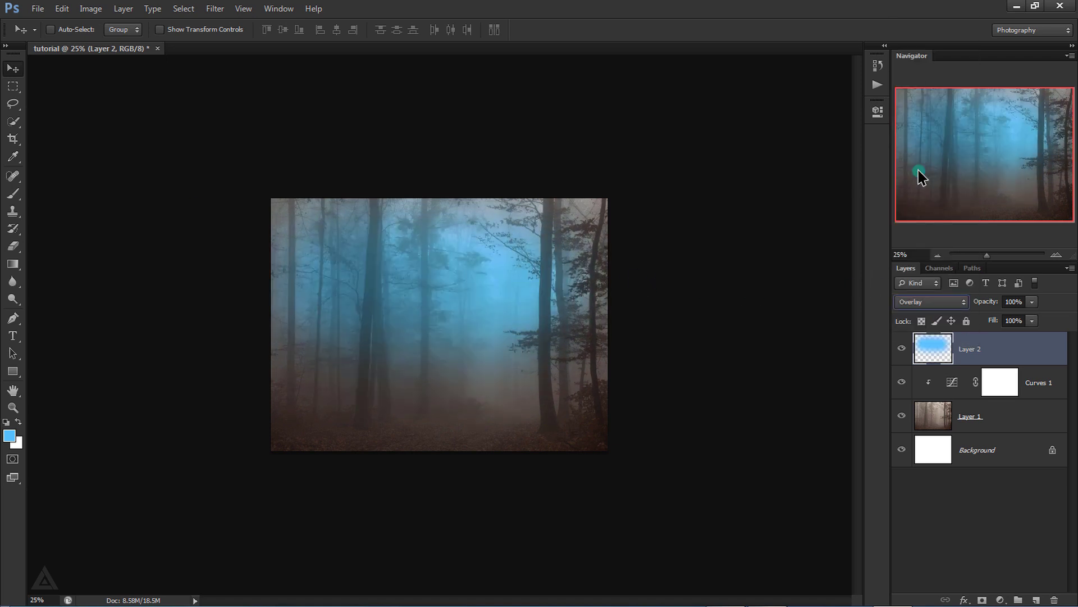
click(1014, 302)
text(50)
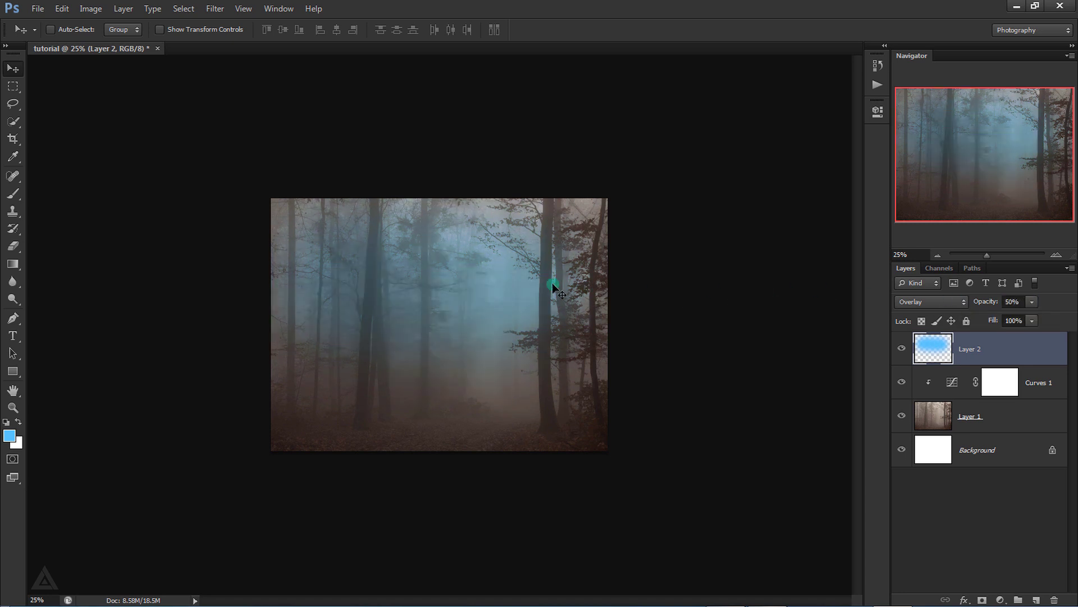
- Place the green mossy forest photo into tutorial as Layer 3
click(38, 8)
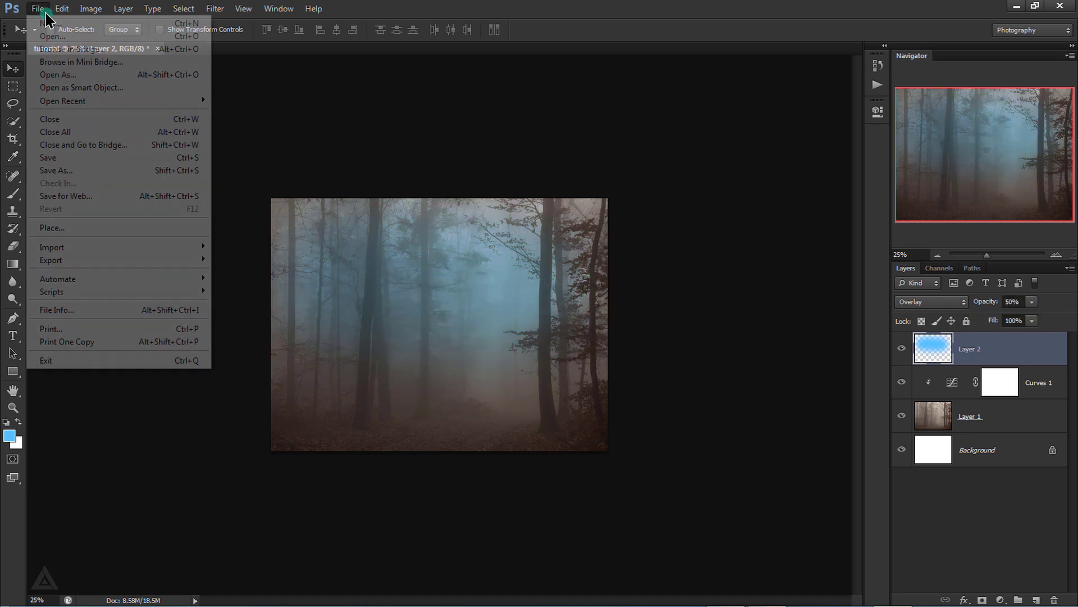
click(53, 37)
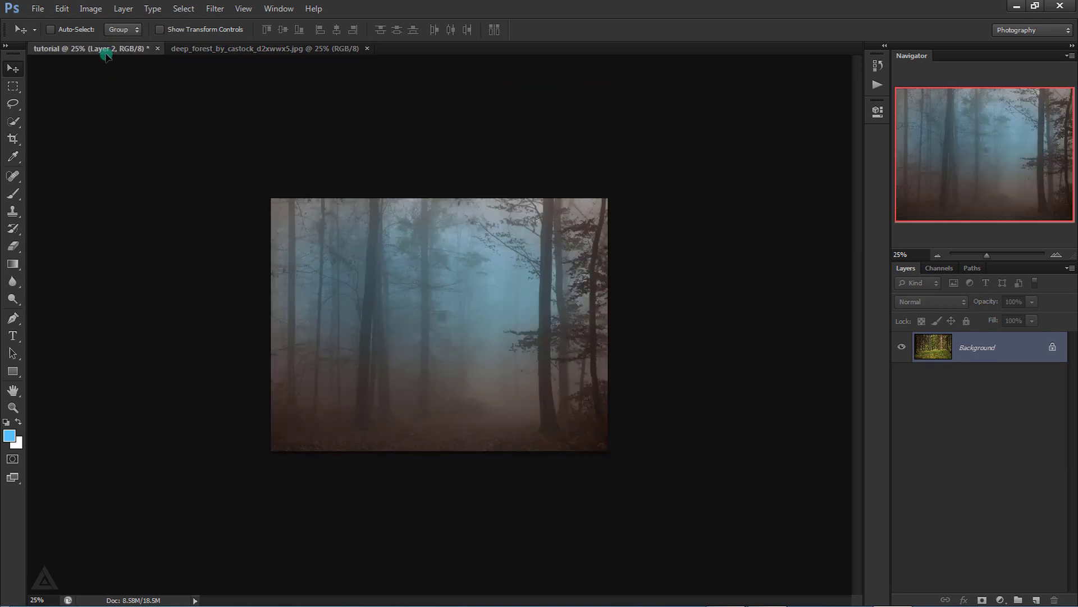
drag(107, 55, 421, 312)
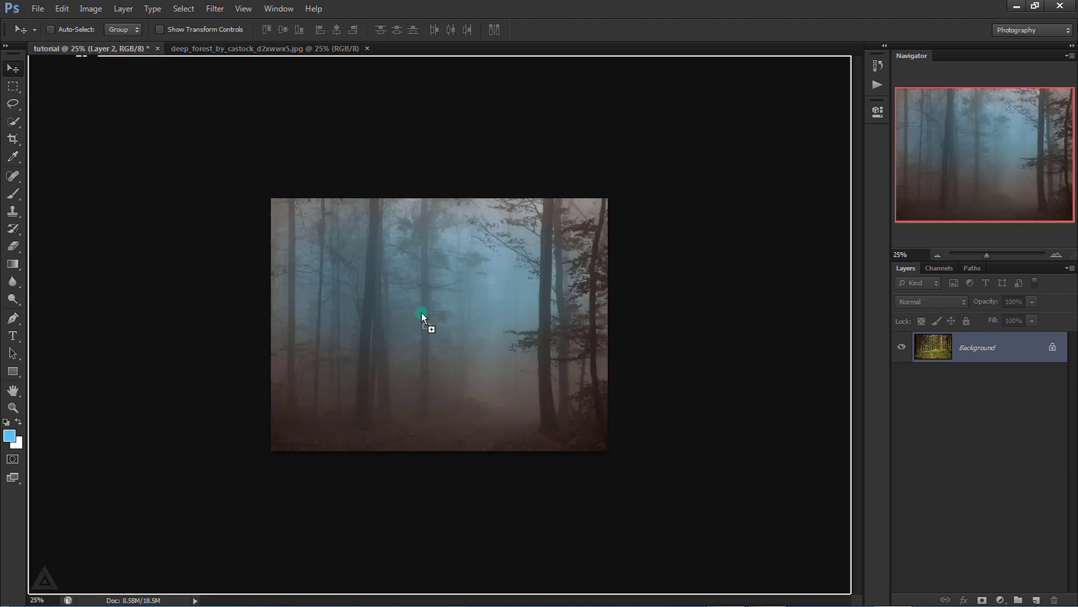
drag(450, 399, 449, 399)
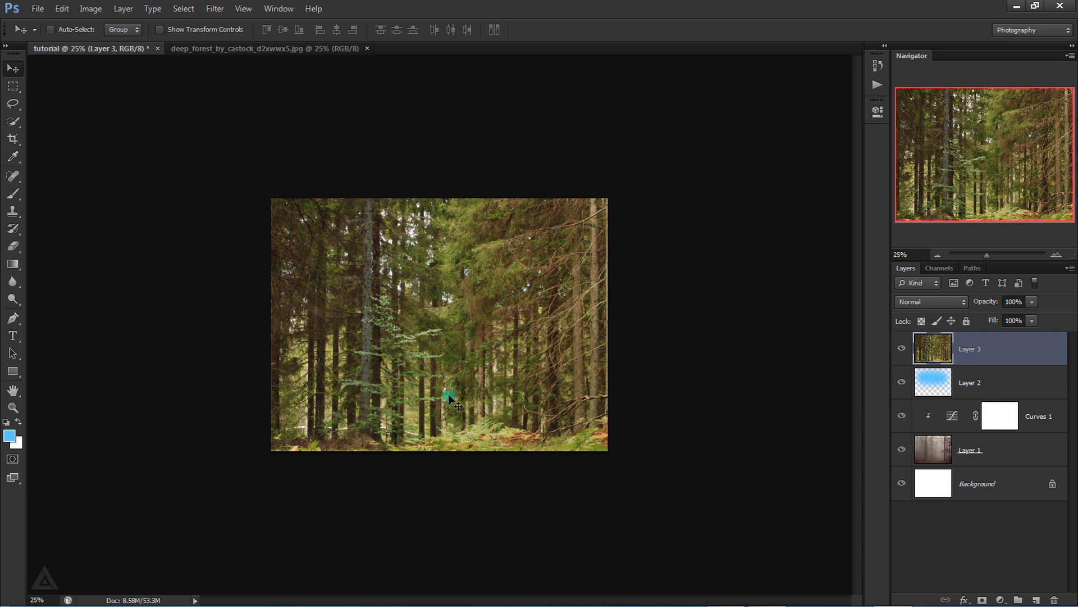
- Scale Layer 3 to about 50%, stretch it, tilt it ~1.4°, and position it low
key(ctrl+t)
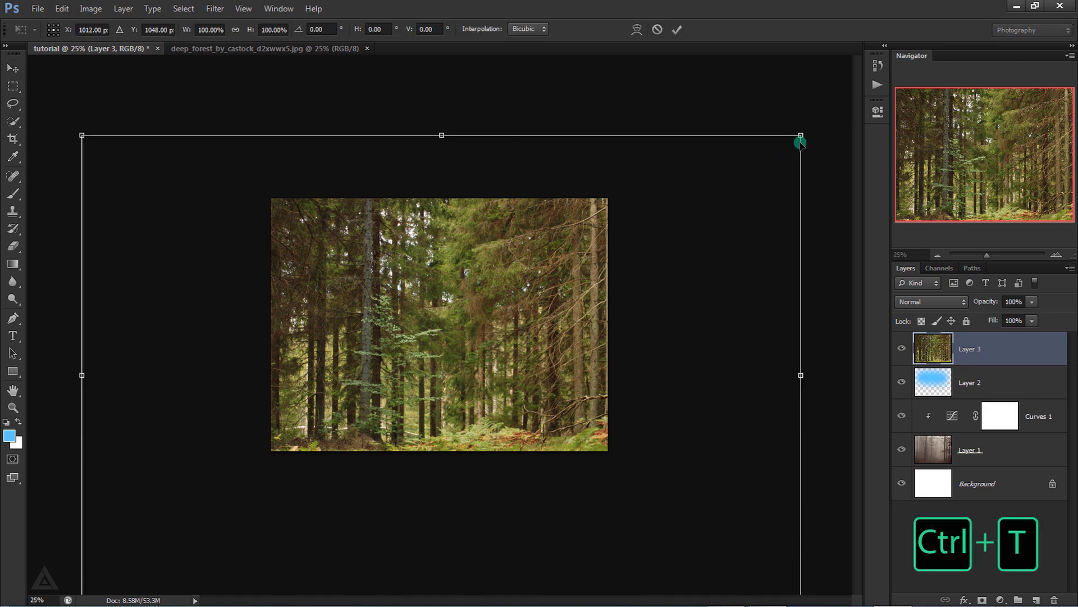
drag(802, 137, 618, 258)
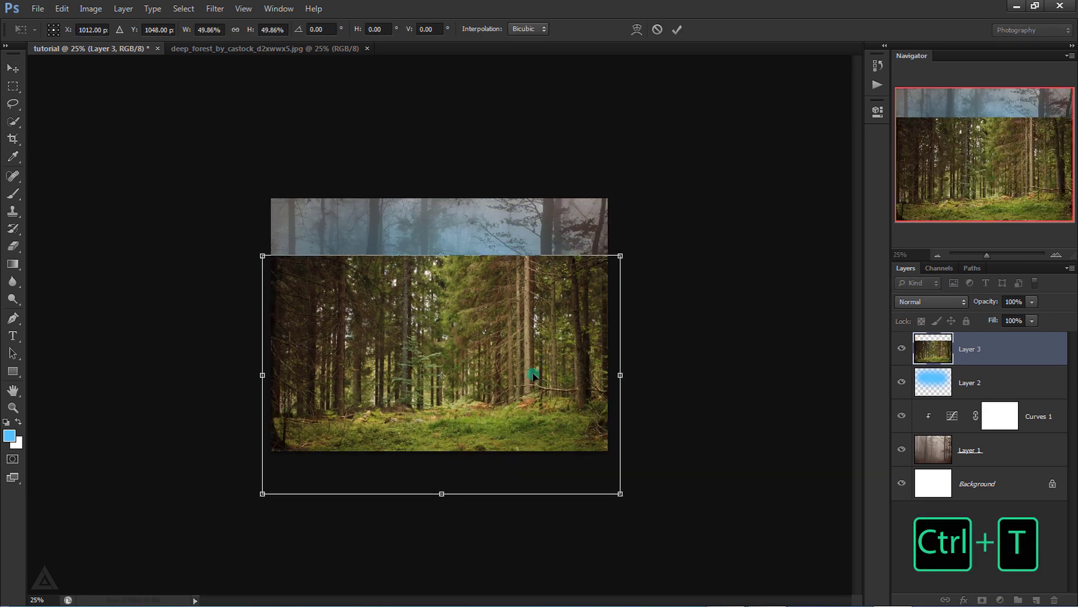
mouse_move(534, 373)
mouse_down()
mouse_move(532, 349)
mouse_move(543, 357)
mouse_up()
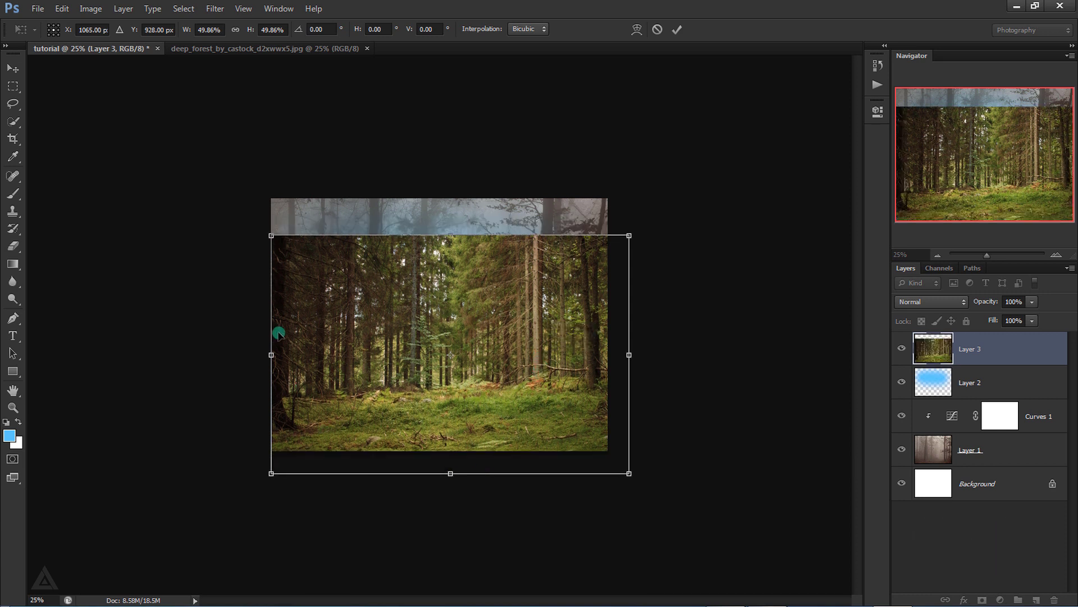
drag(259, 352, 243, 353)
drag(422, 362, 420, 349)
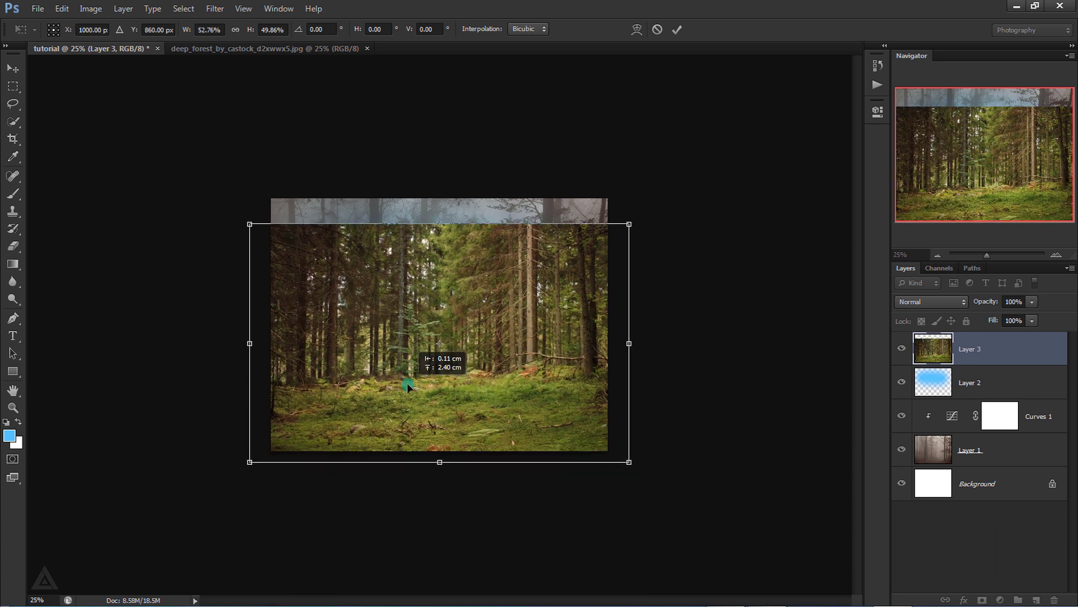
drag(622, 344, 635, 342)
drag(700, 338, 701, 343)
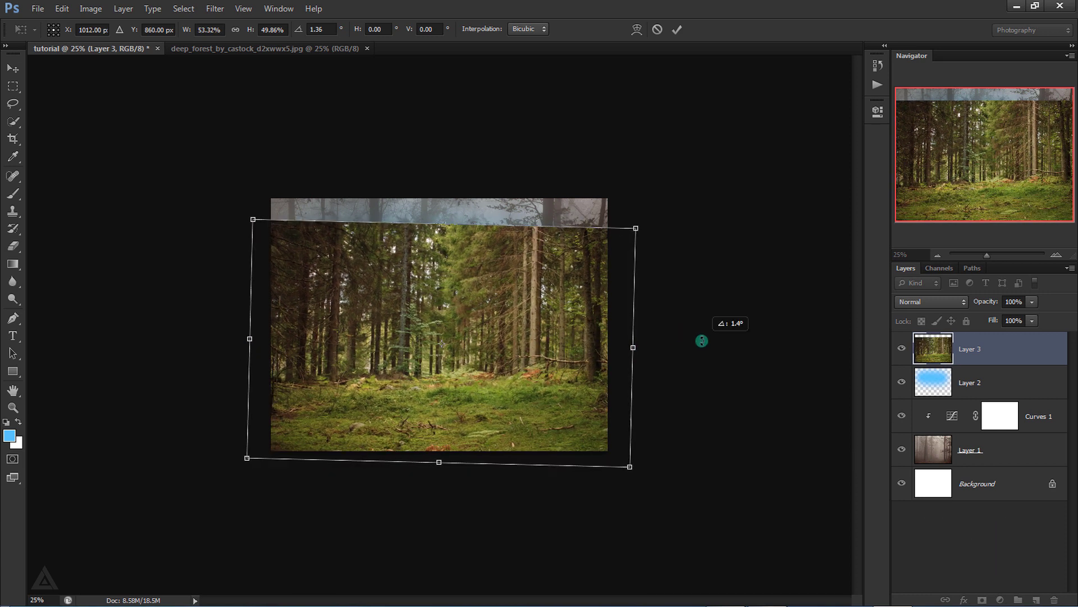
drag(521, 370, 524, 375)
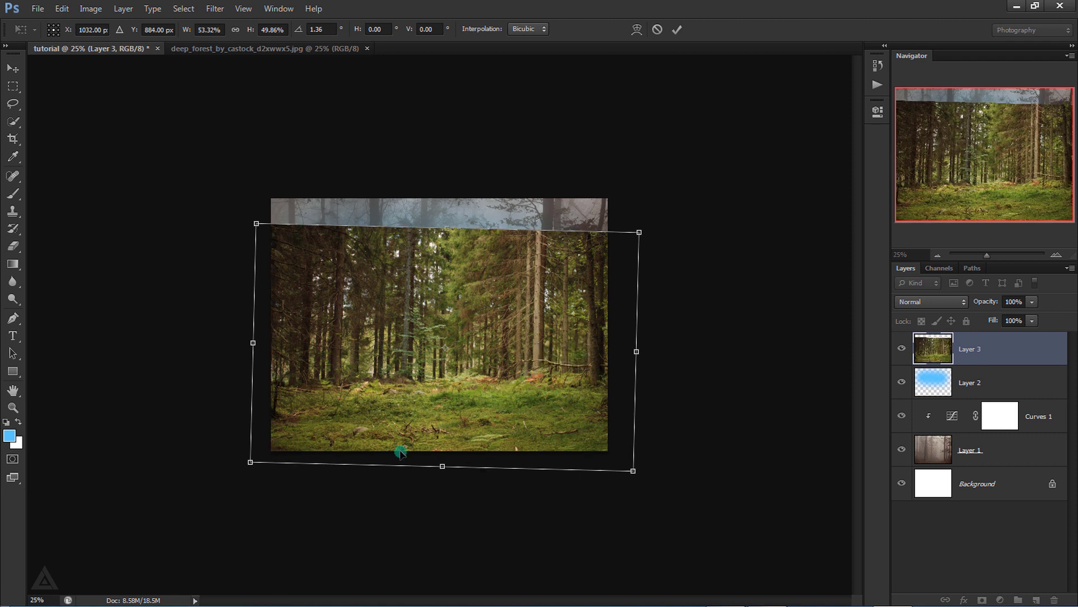
click(677, 31)
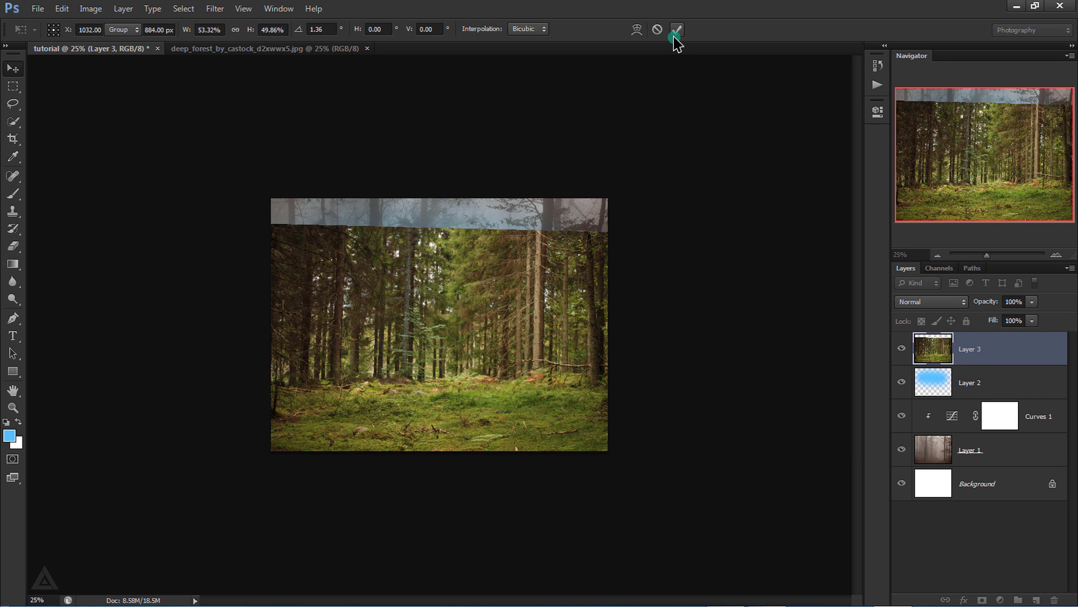
- Mask Layer 3 by painting black over its upper half, leaving only the mossy ground
click(984, 600)
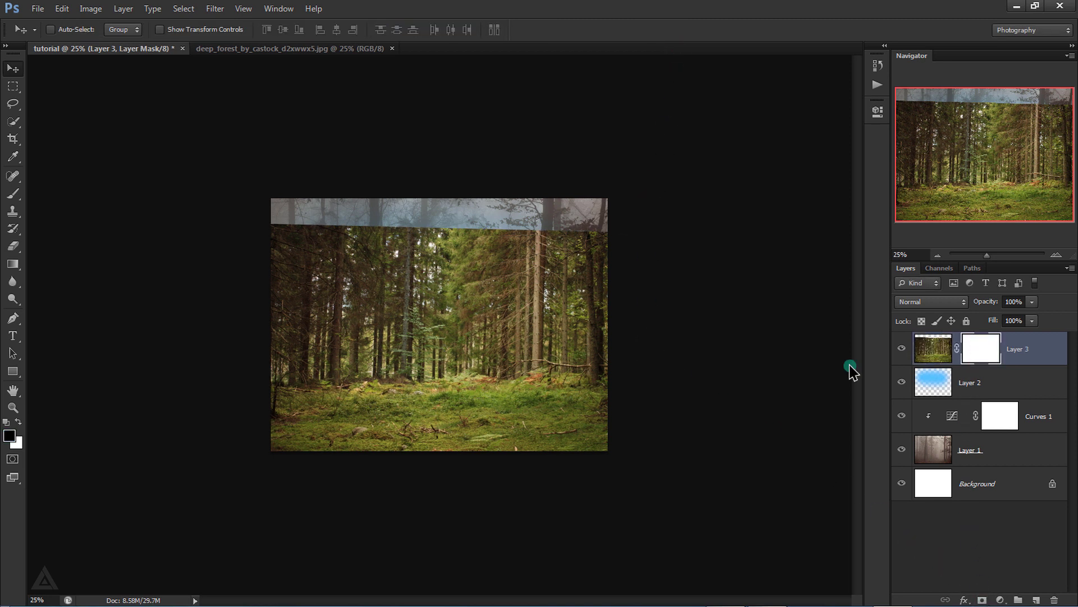
click(12, 193)
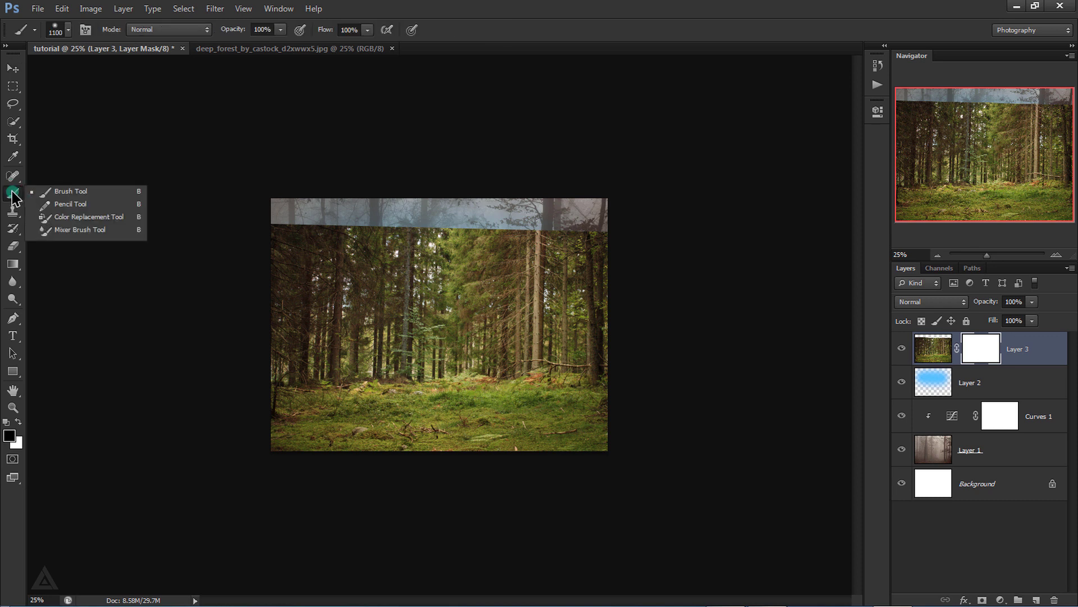
click(62, 192)
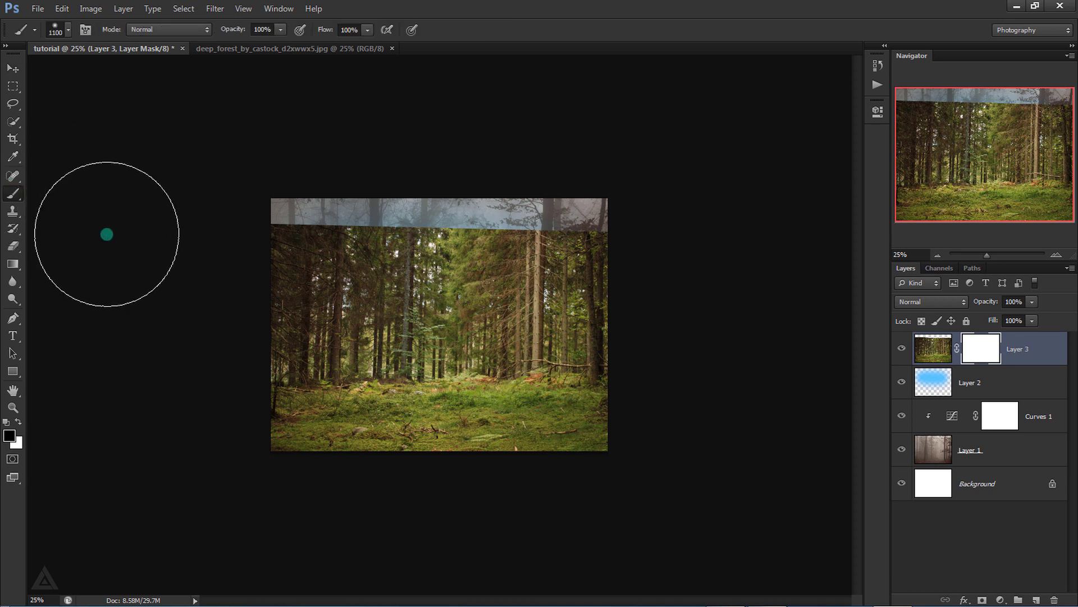
click(19, 423)
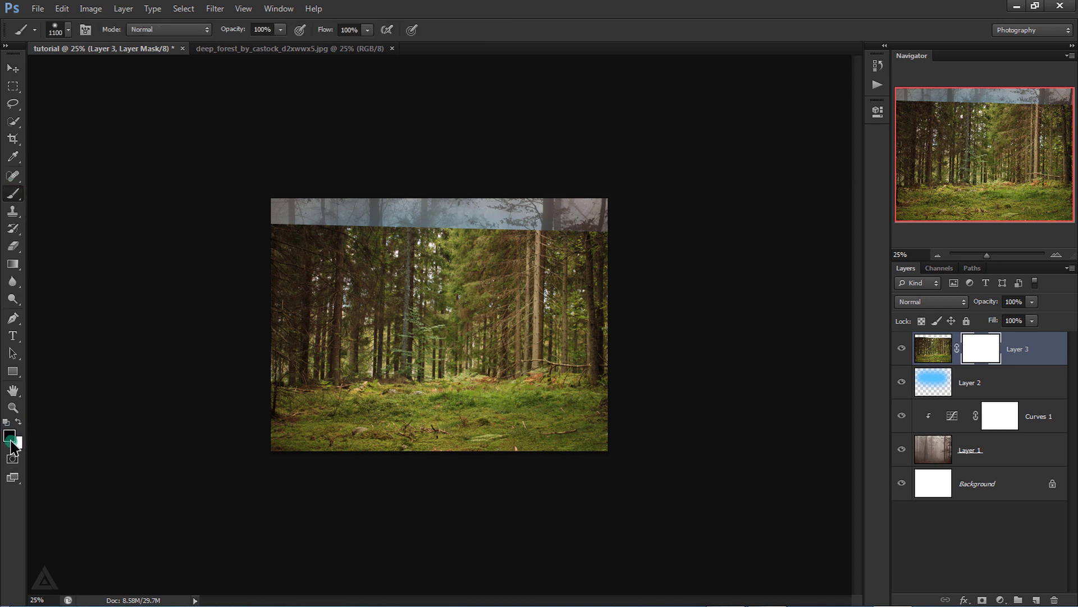
drag(248, 241, 717, 257)
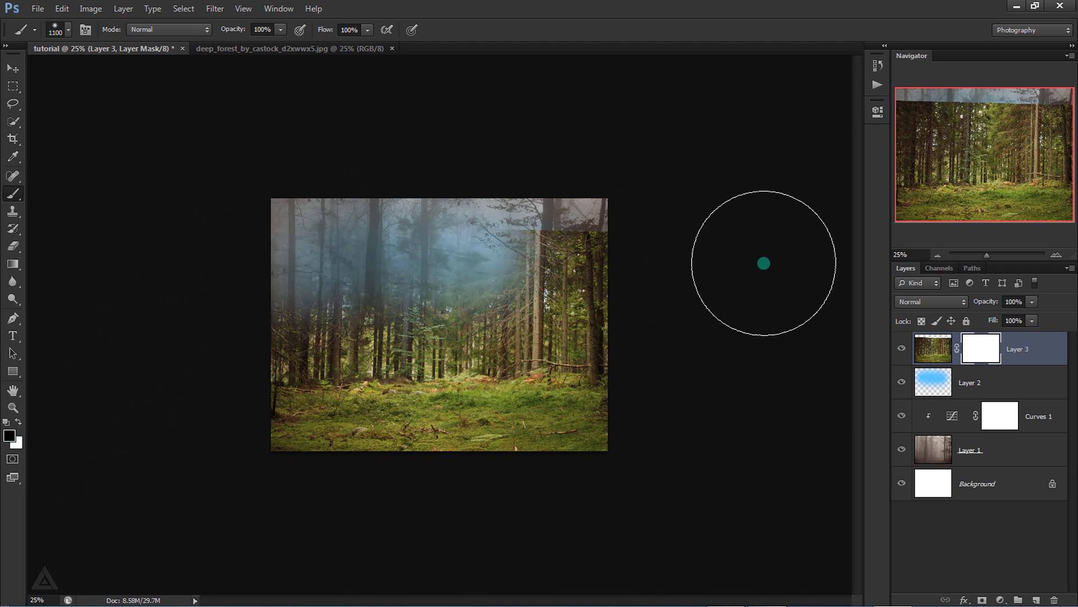
mouse_move(241, 282)
mouse_down()
mouse_move(634, 285)
mouse_move(361, 293)
mouse_up()
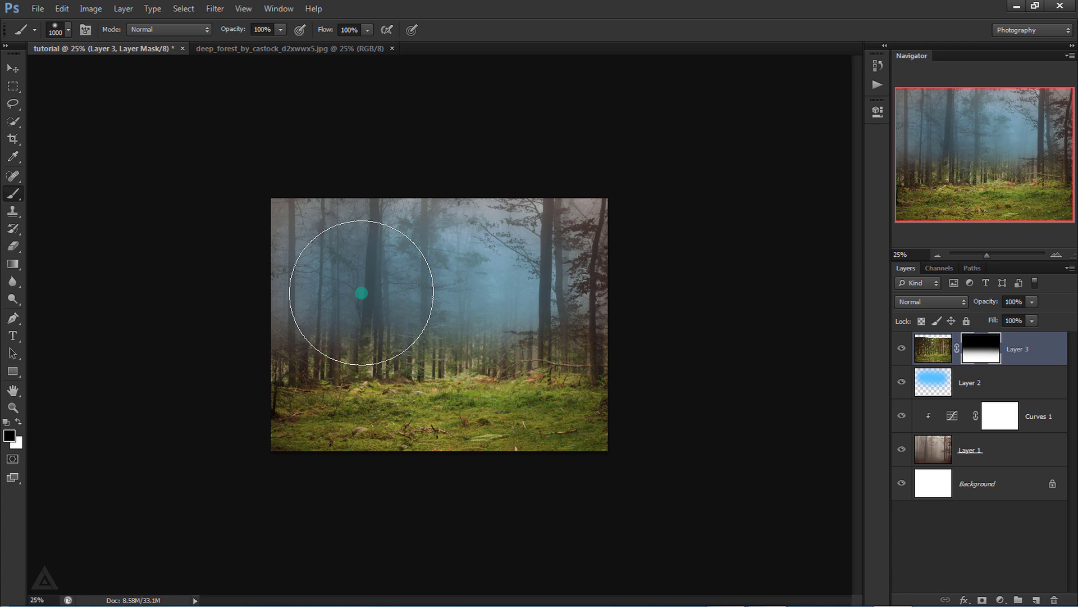
key(bracketleft)
key(bracketleft)
drag(268, 315, 639, 316)
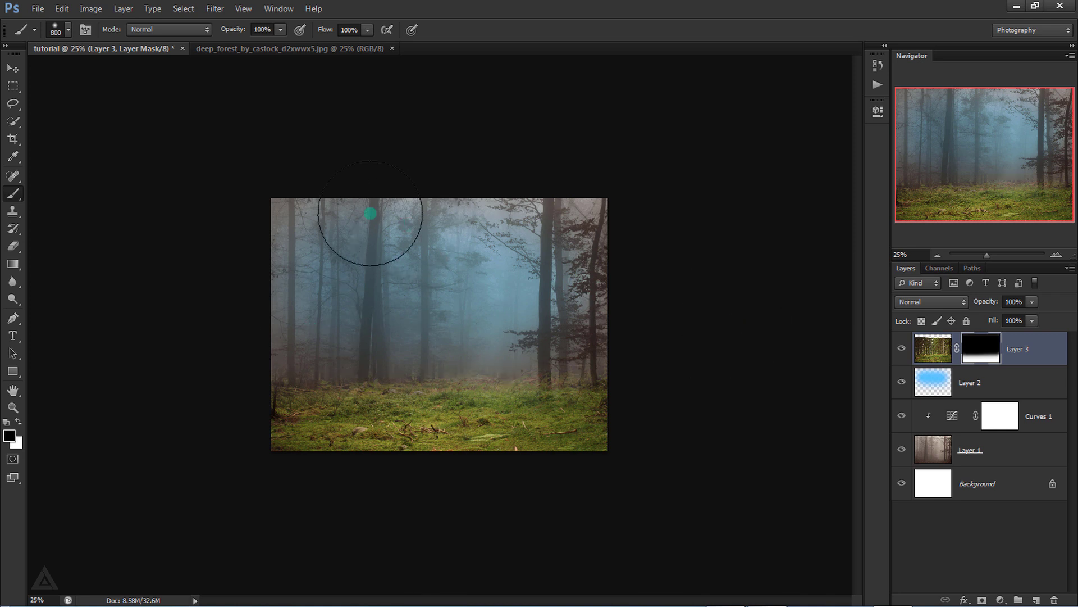
click(12, 68)
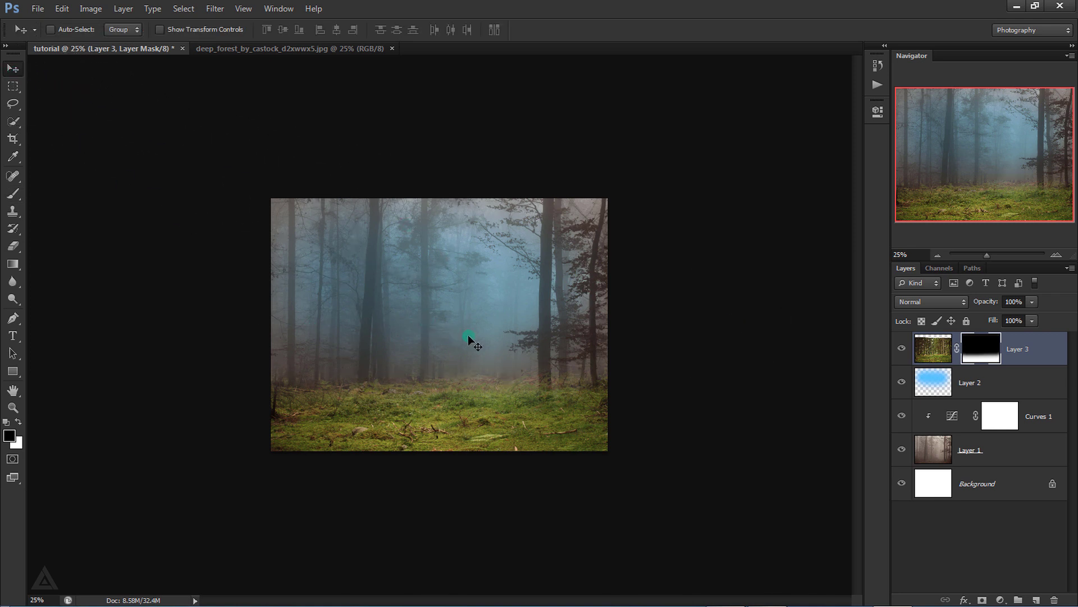
key(ctrl+plus)
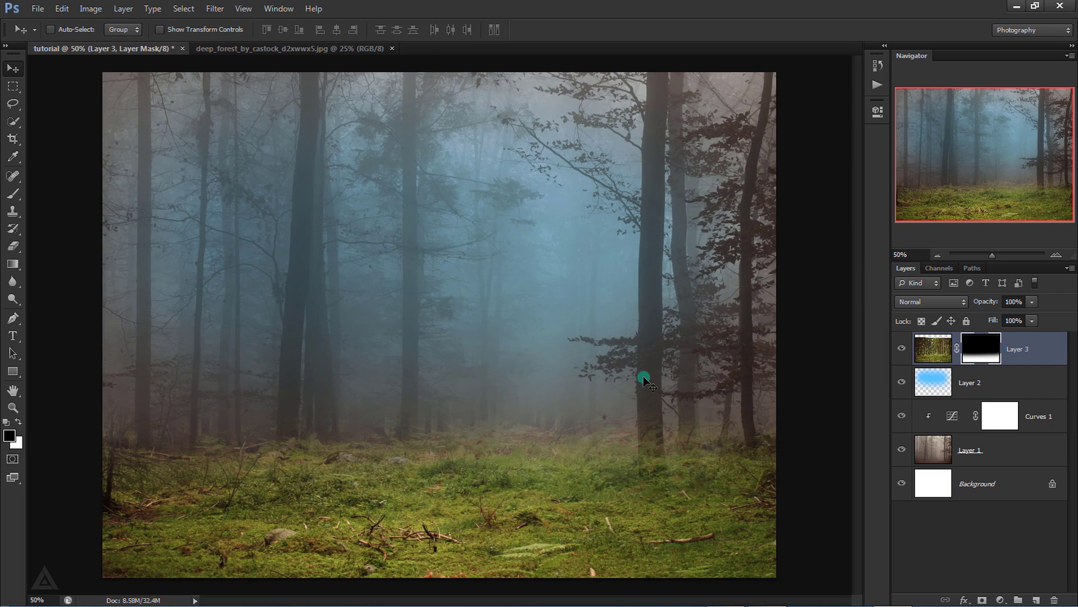
- Apply a ~2.8 px Gaussian Blur to Layer 1 and close the forest source image
click(980, 453)
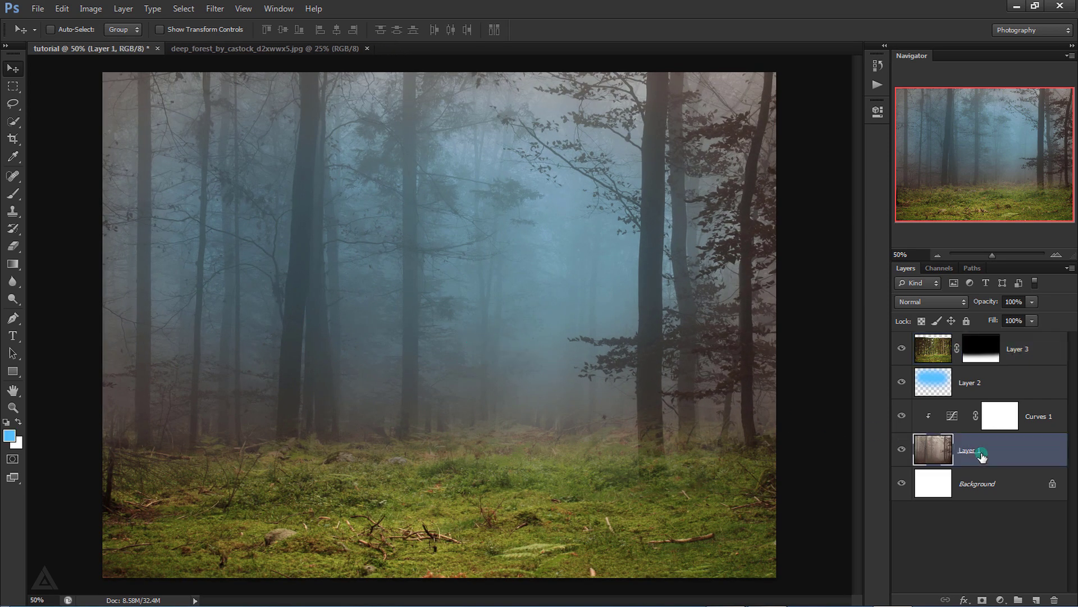
click(215, 9)
mouse_move(287, 144)
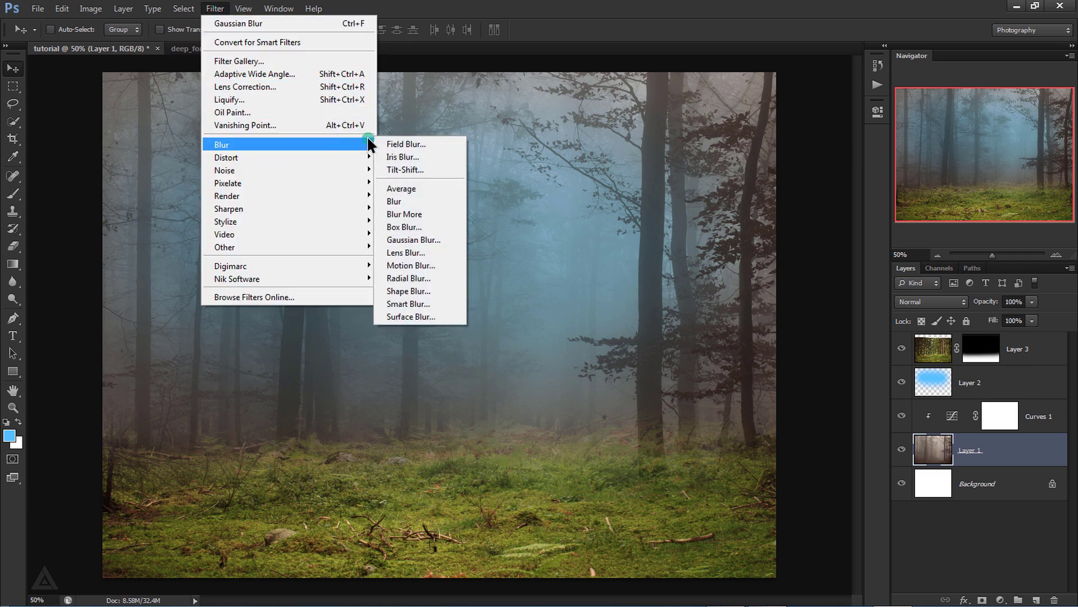
click(443, 240)
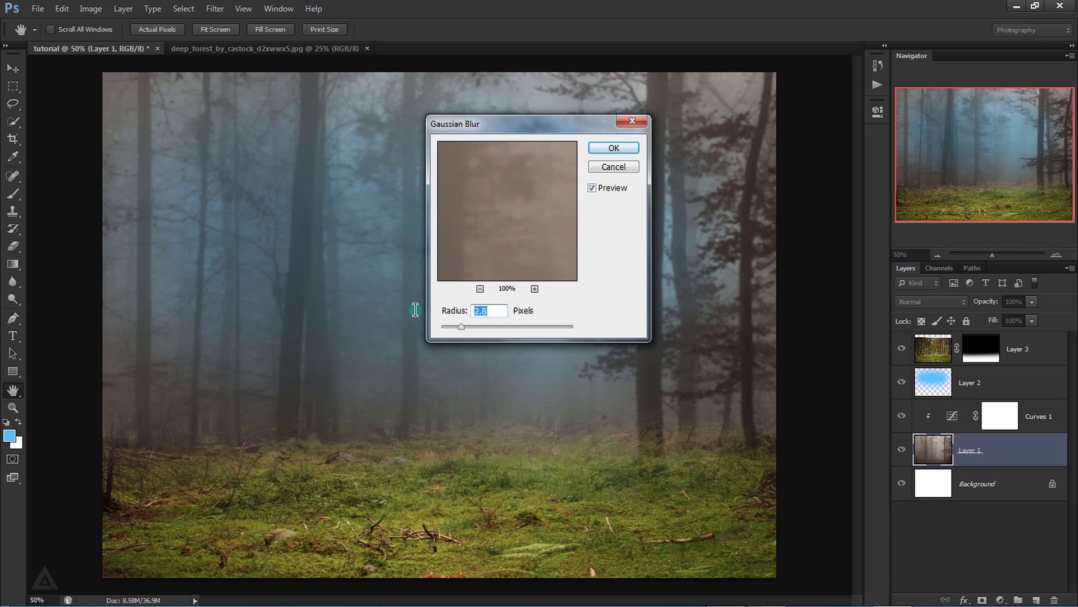
click(638, 147)
key(v)
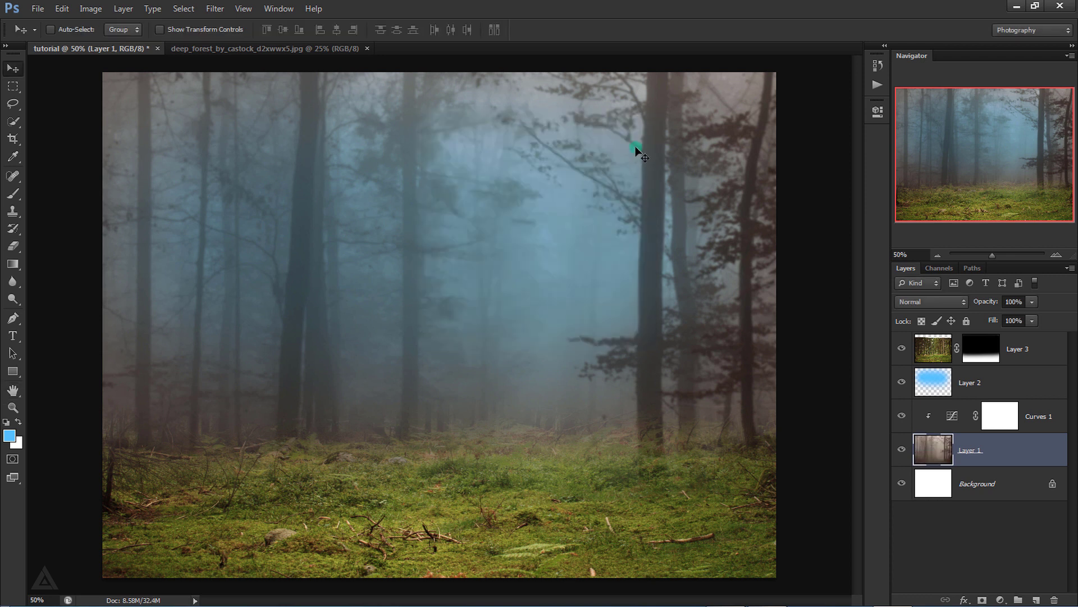
click(367, 49)
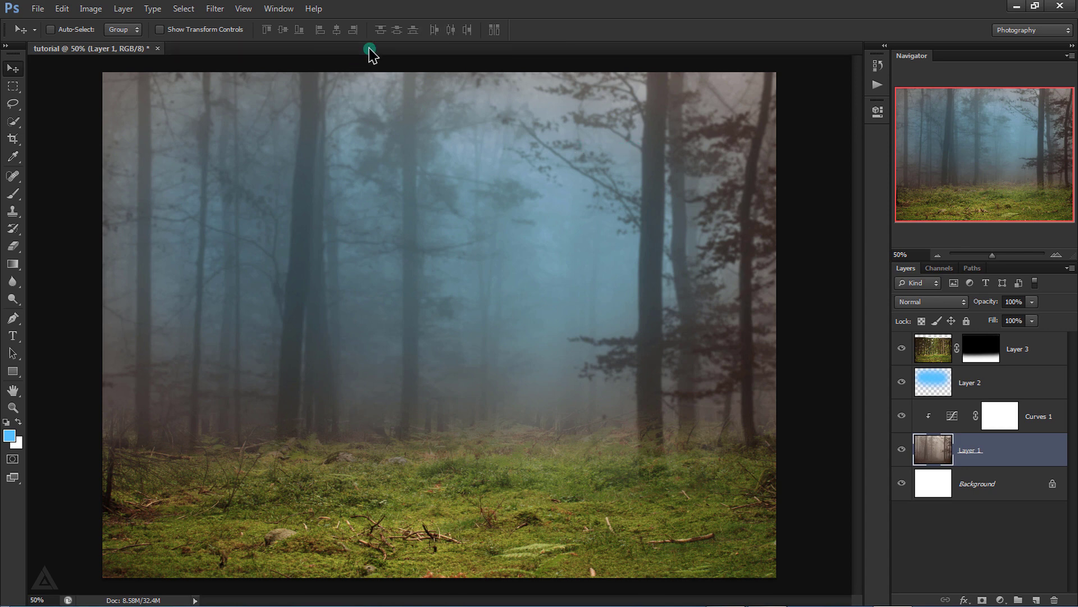
click(1062, 356)
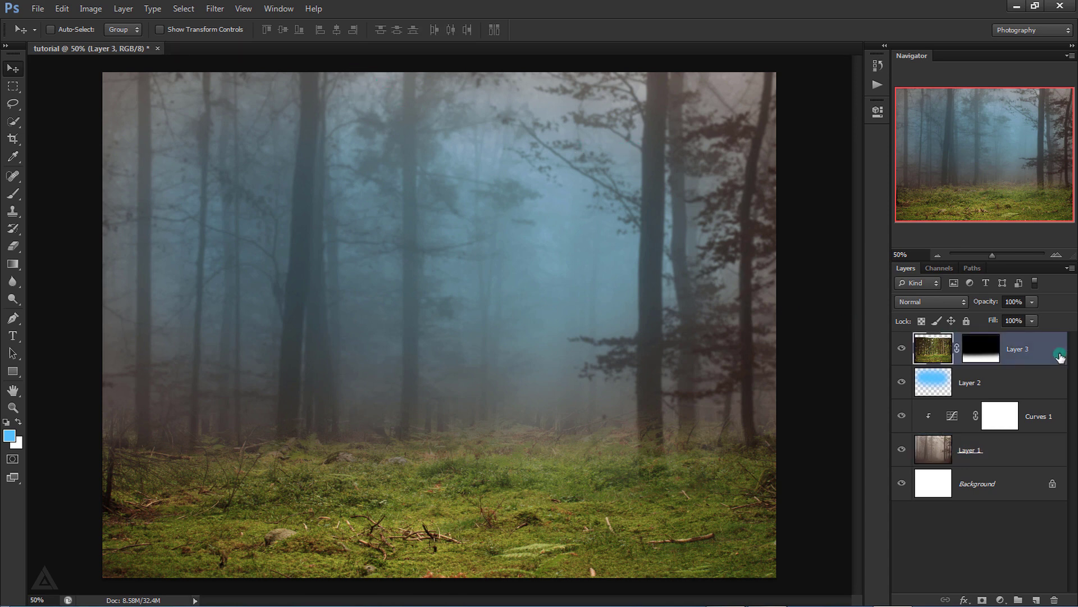
- Add a Hue/Saturation adjustment clipped to Layer 3 with Saturation -39
click(1000, 600)
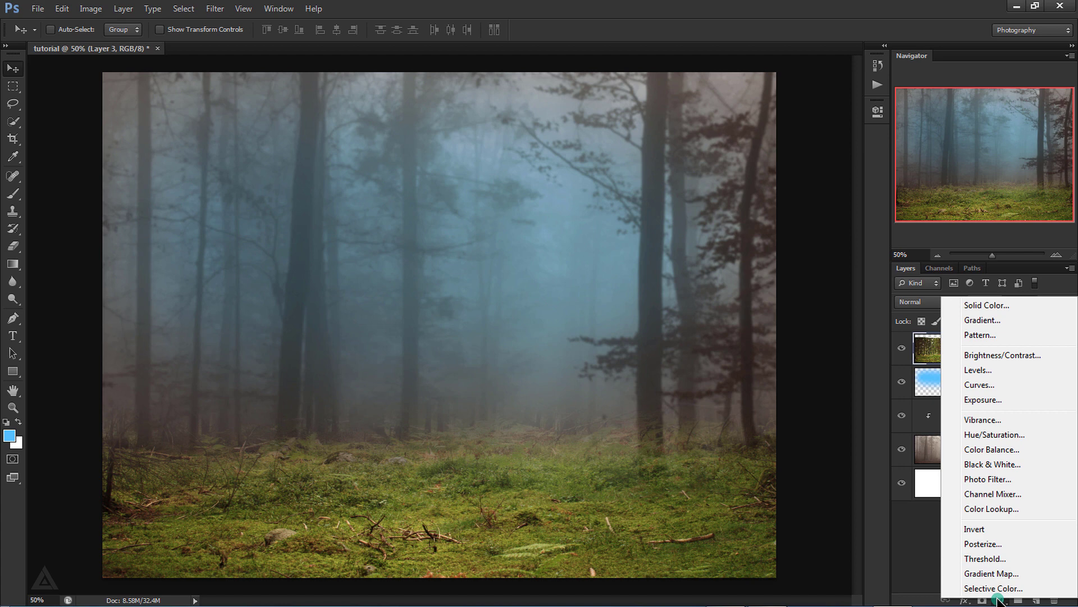
click(977, 434)
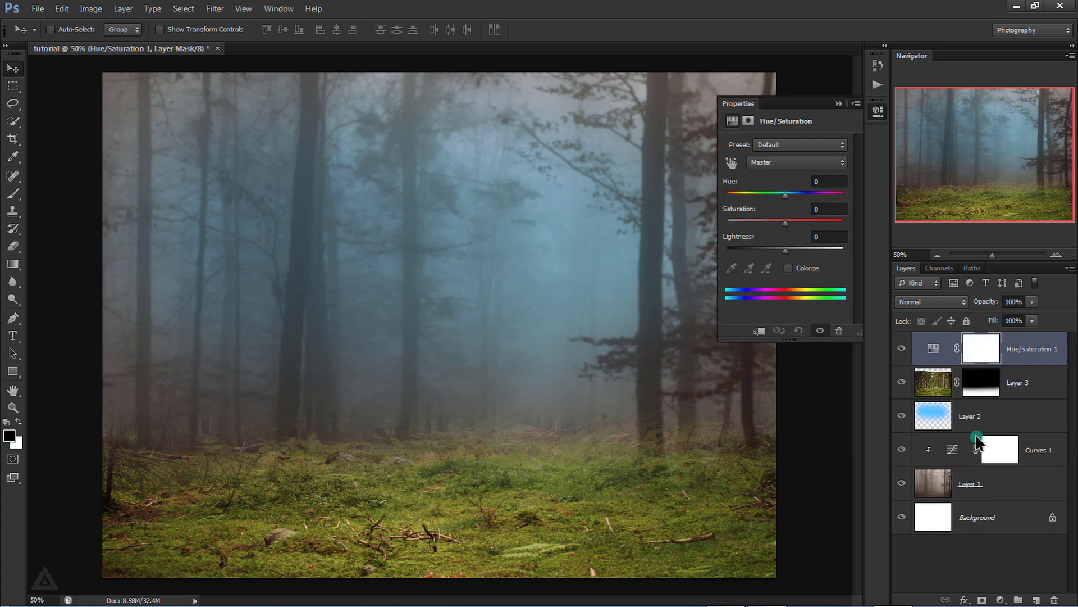
click(759, 330)
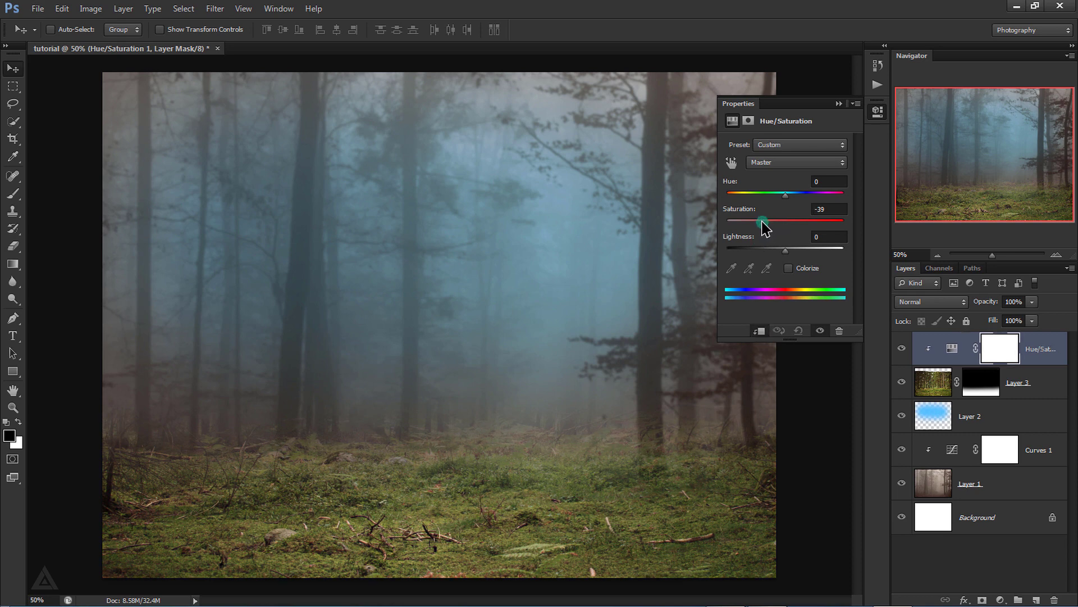
click(839, 105)
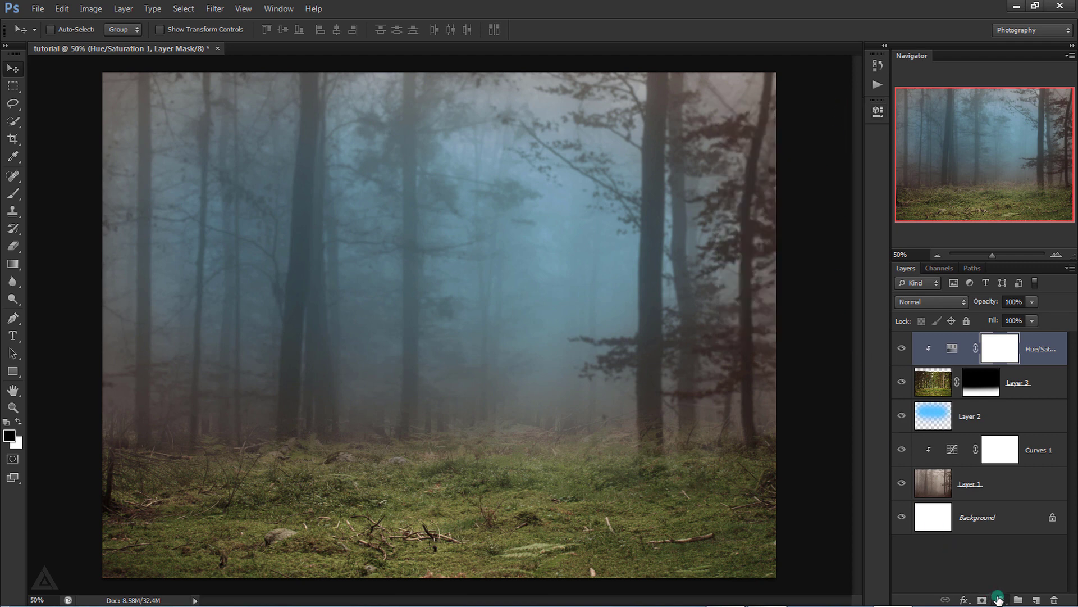
- Add a clipped Brightness/Contrast adjustment on Layer 3 with brightness -150 and contrast 33
click(999, 599)
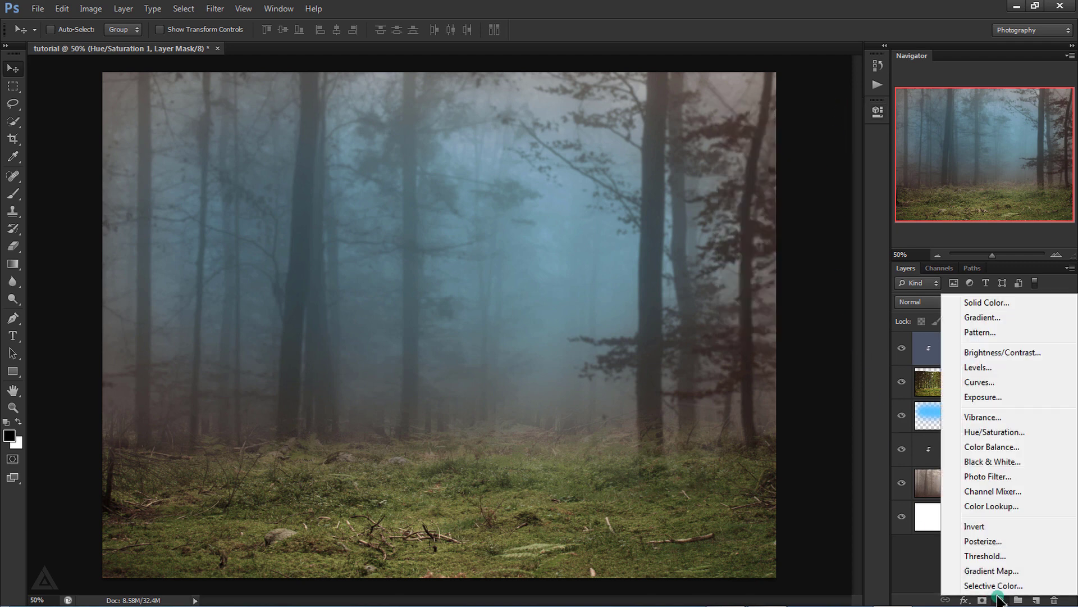
click(973, 352)
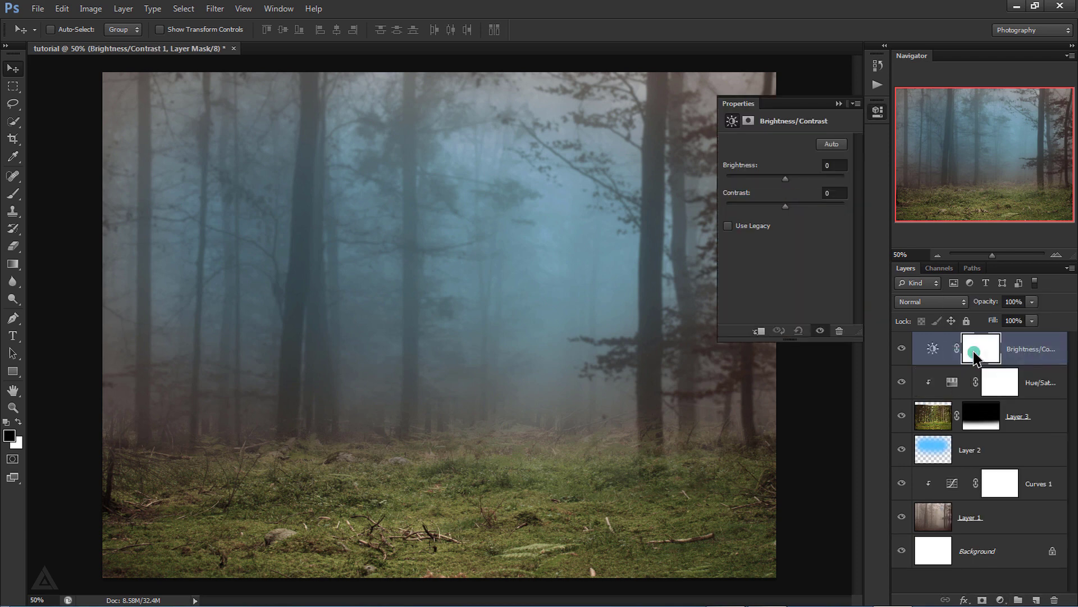
click(759, 329)
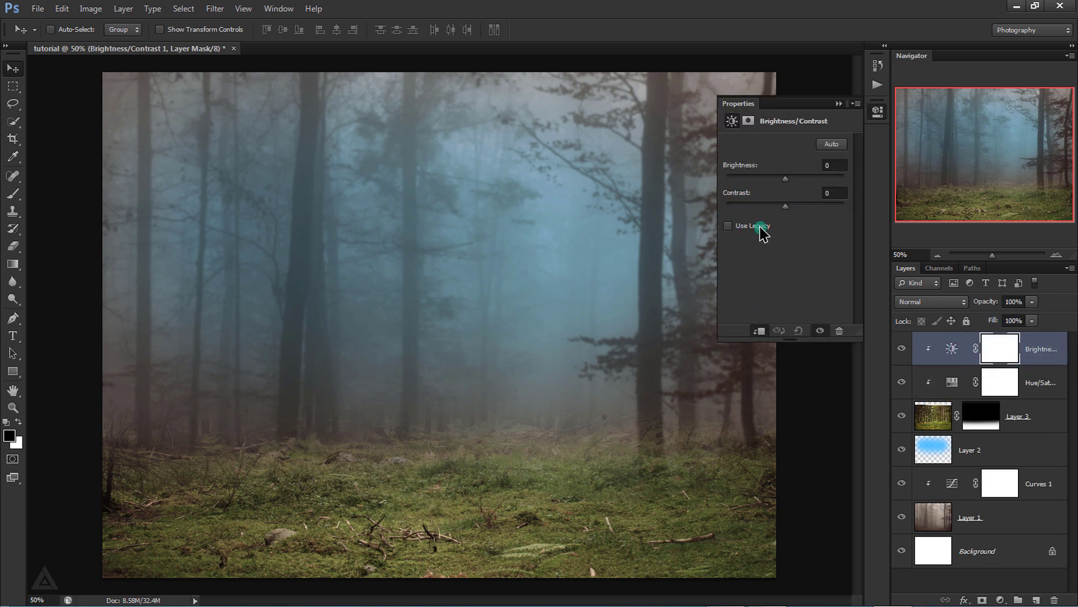
drag(761, 179, 701, 181)
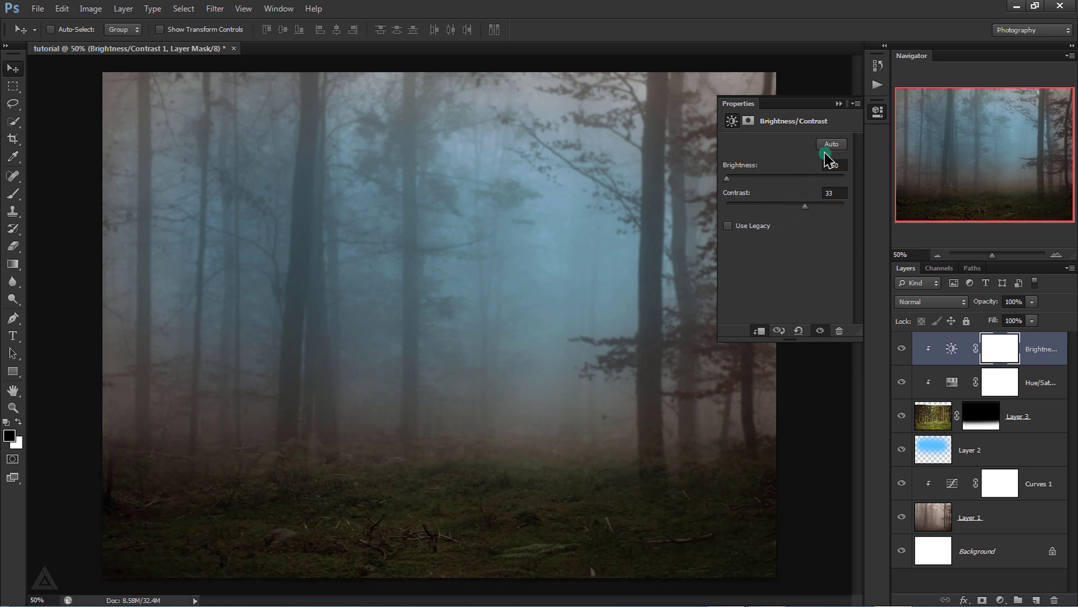
click(838, 104)
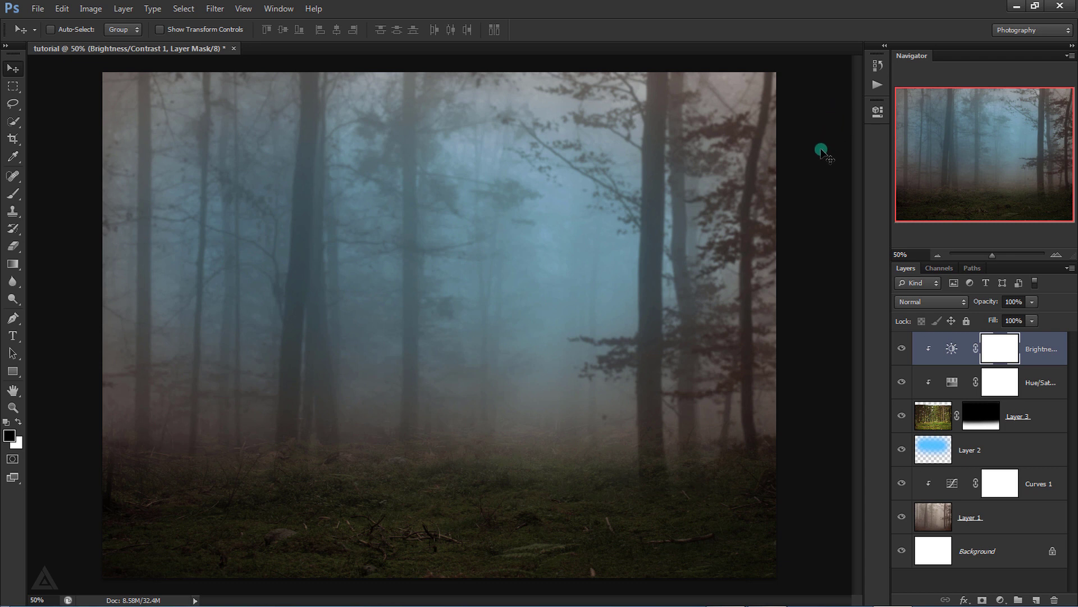
- Group the layers from Brightness/Contrast down to Layer 1 into a group named 'Bg'
shift+click(990, 524)
key(ctrl+g)
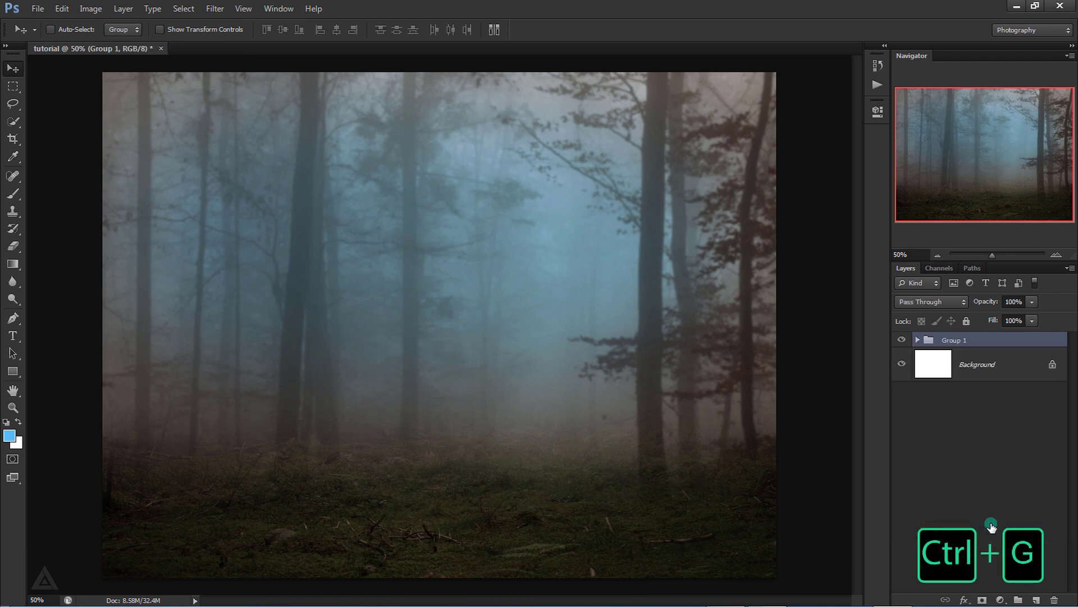
double_click(952, 341)
text(B)
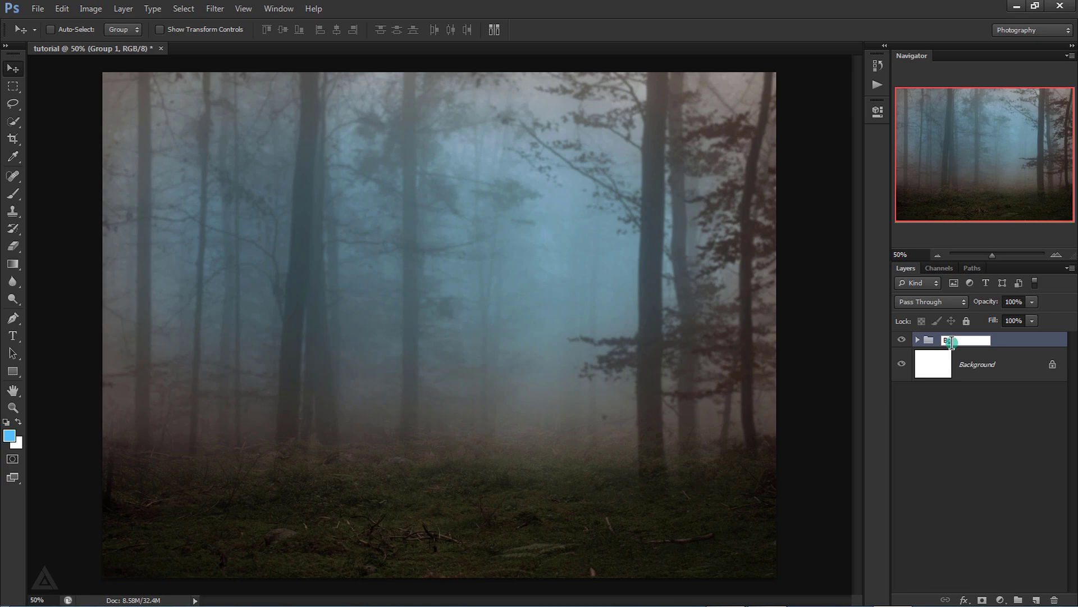
key(Return)
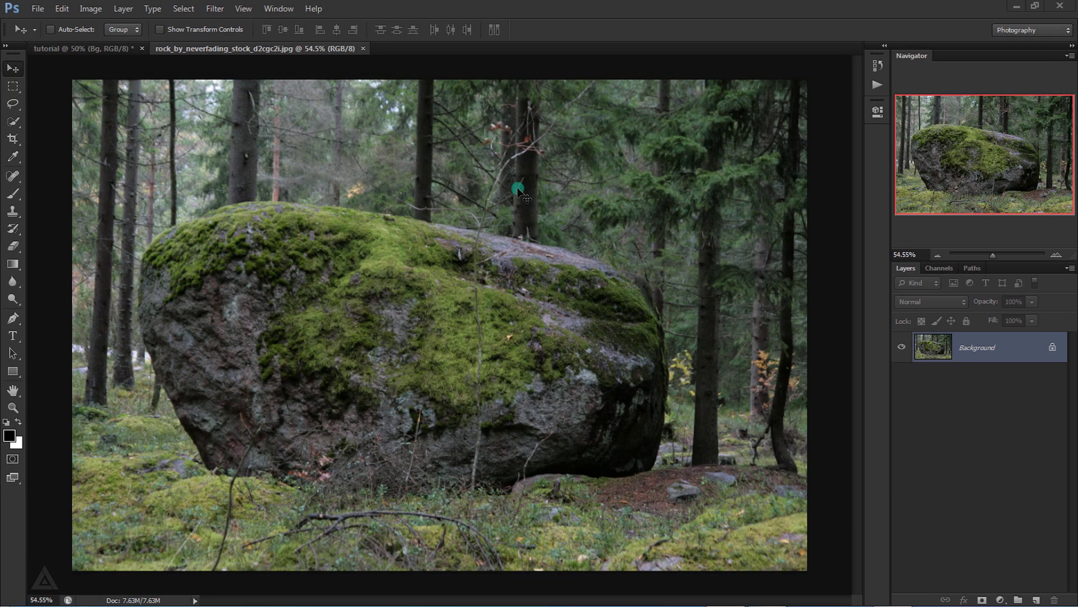
- Zoom in and place Pen tool anchors from the boulder's lower-left base up its left edge
click(13, 319)
scroll(139, 465, up, 2)
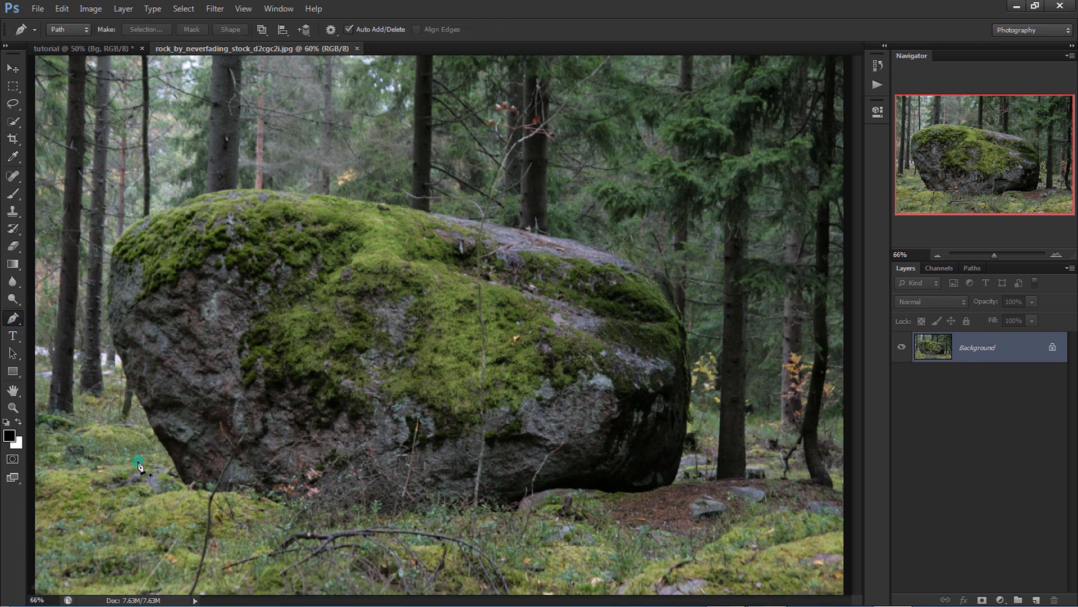
scroll(141, 466, up, 2)
scroll(156, 506, up, 2)
scroll(156, 505, up, 2)
scroll(322, 513, up, 2)
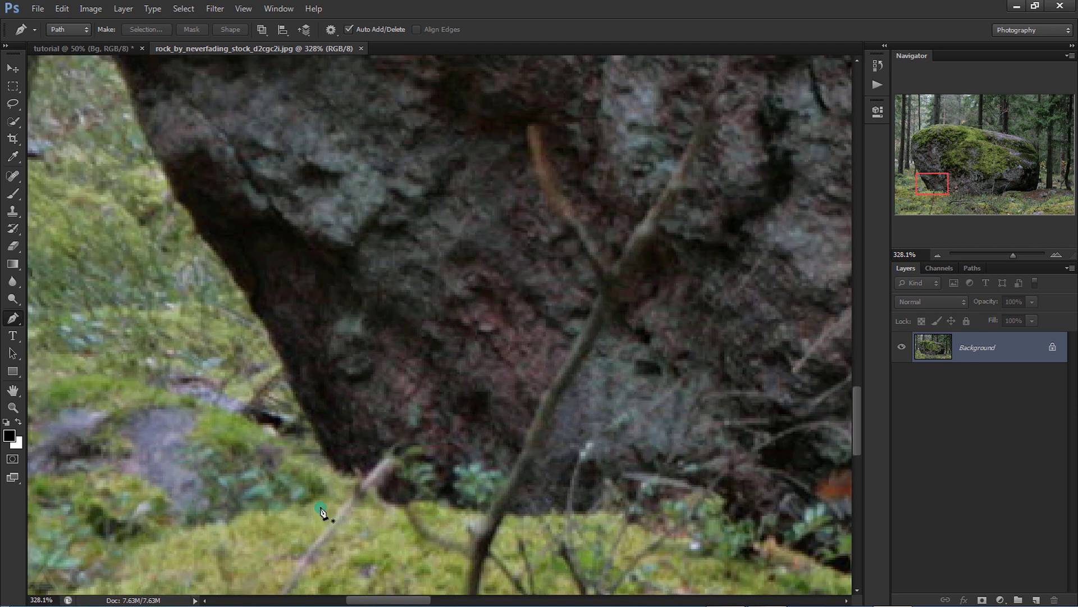
click(358, 493)
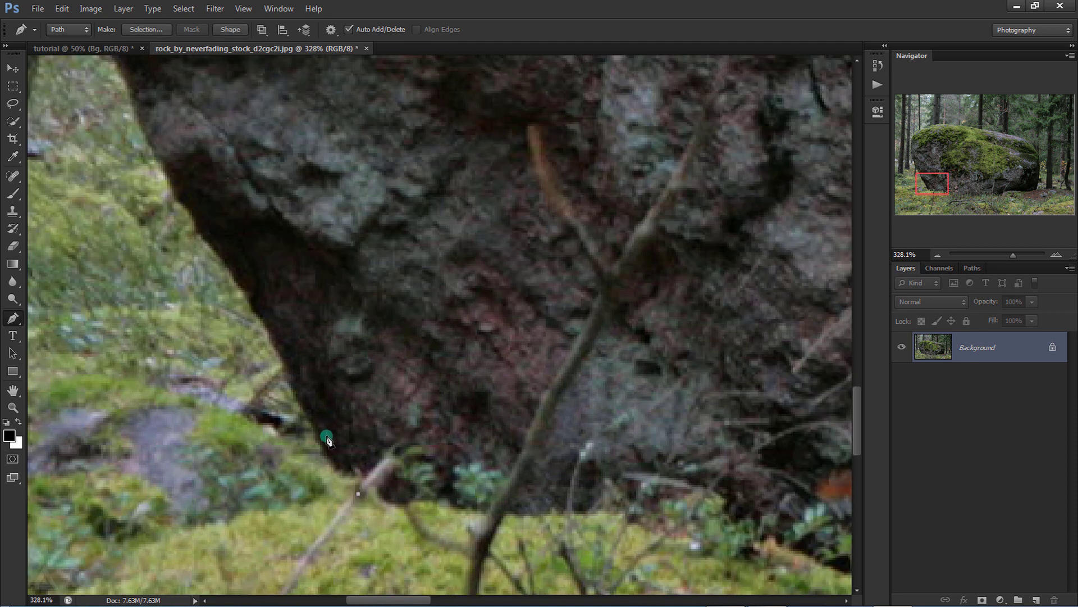
click(279, 359)
click(246, 281)
- Curve the outline around the rest of the boulder and close the path at the starting anchor
drag(203, 240, 385, 402)
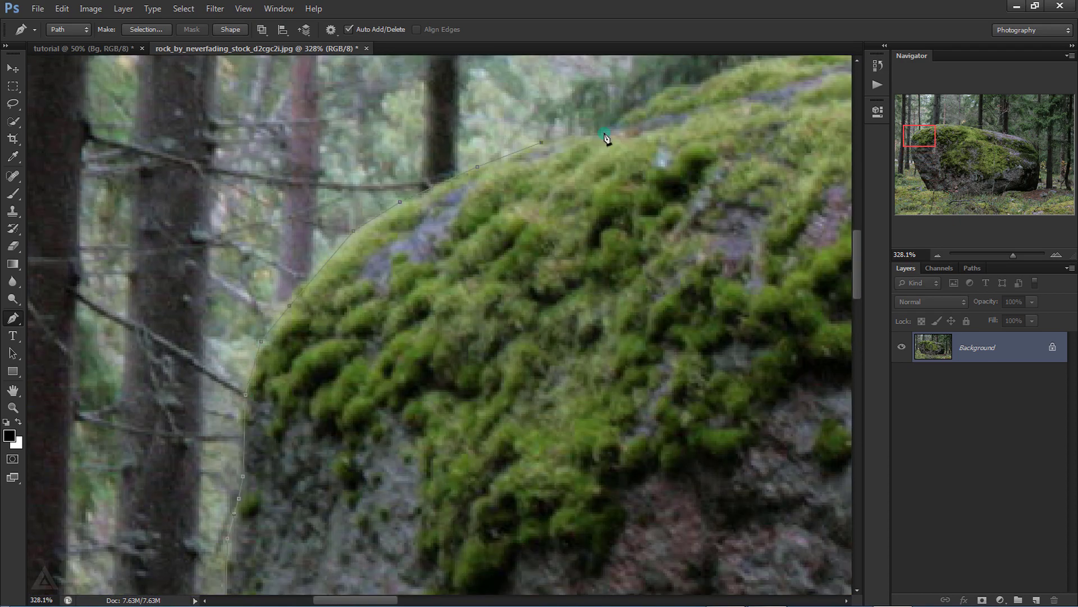
mouse_move(607, 140)
mouse_down()
mouse_move(581, 270)
mouse_move(472, 349)
mouse_up()
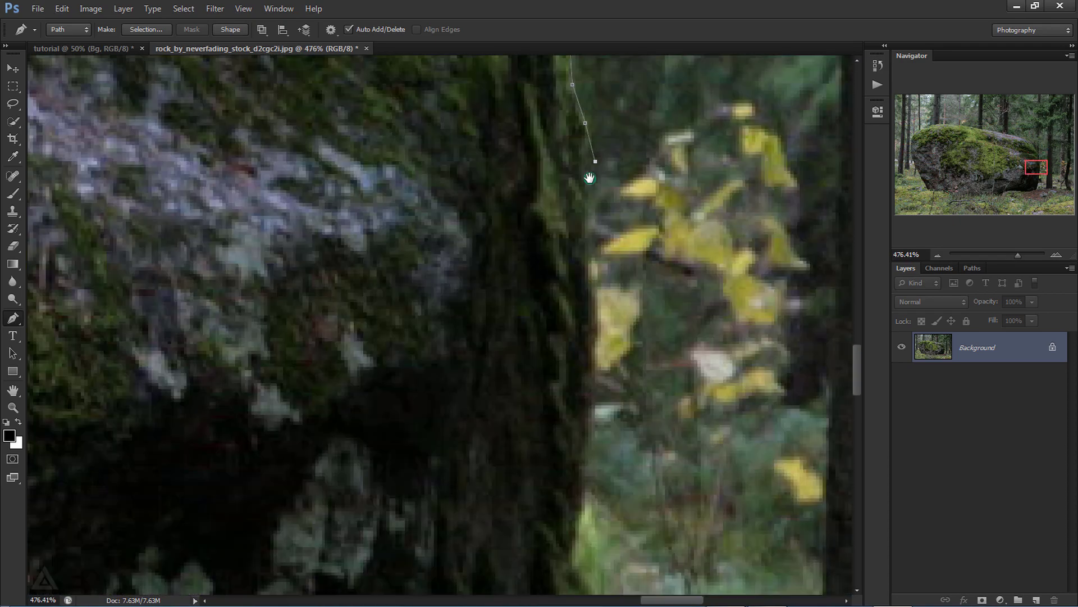
drag(653, 317, 414, 400)
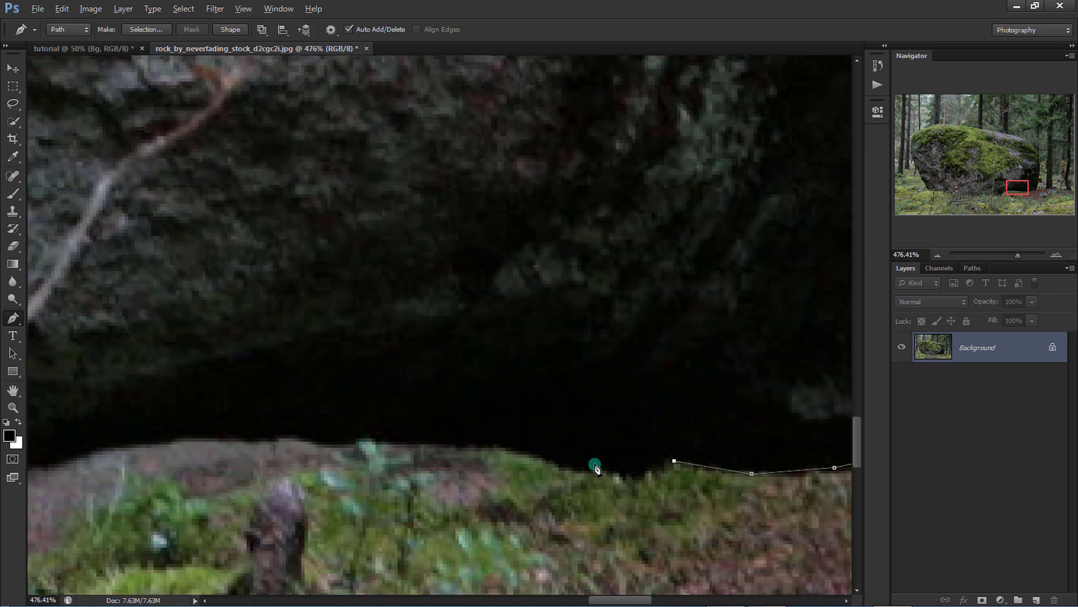
scroll(414, 400, down, 5)
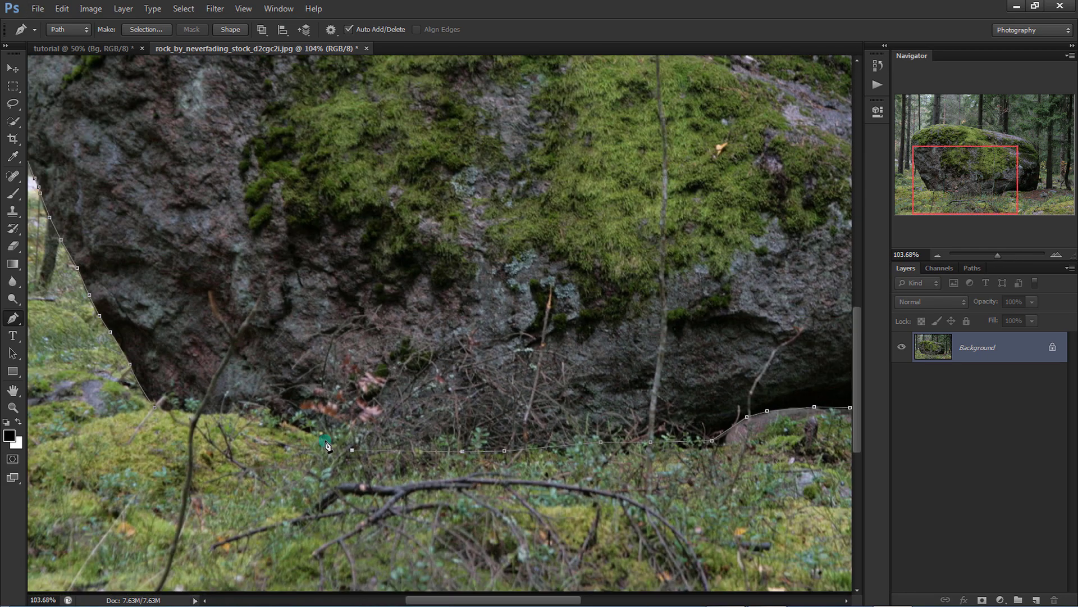
click(155, 410)
scroll(261, 410, down, 1)
scroll(261, 410, down, 3)
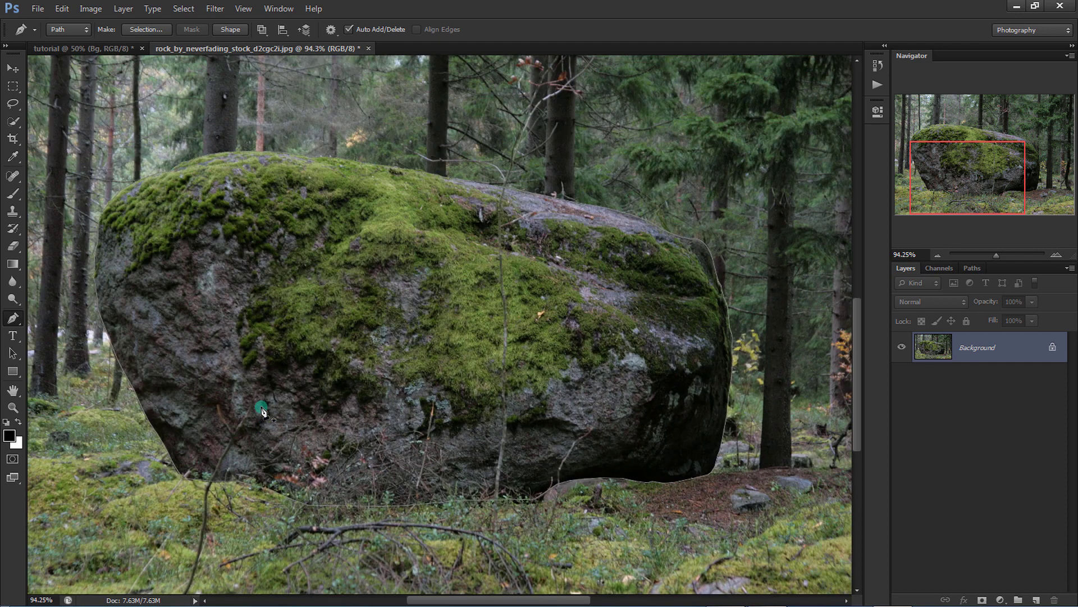
- Convert the boulder path to a selection with no feathering and mask the rock layer
right_click(309, 382)
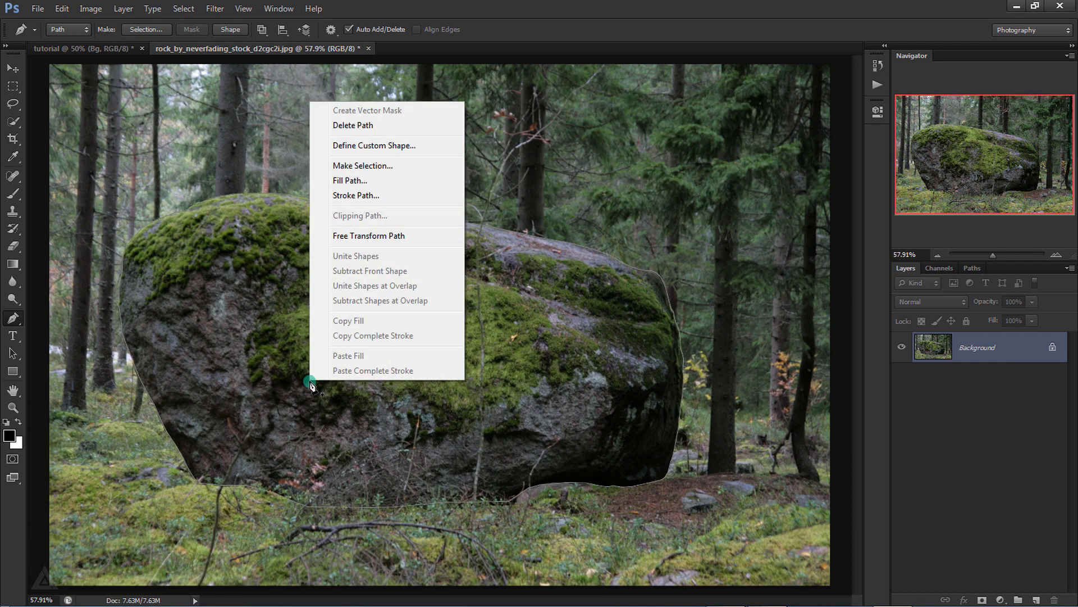
click(386, 166)
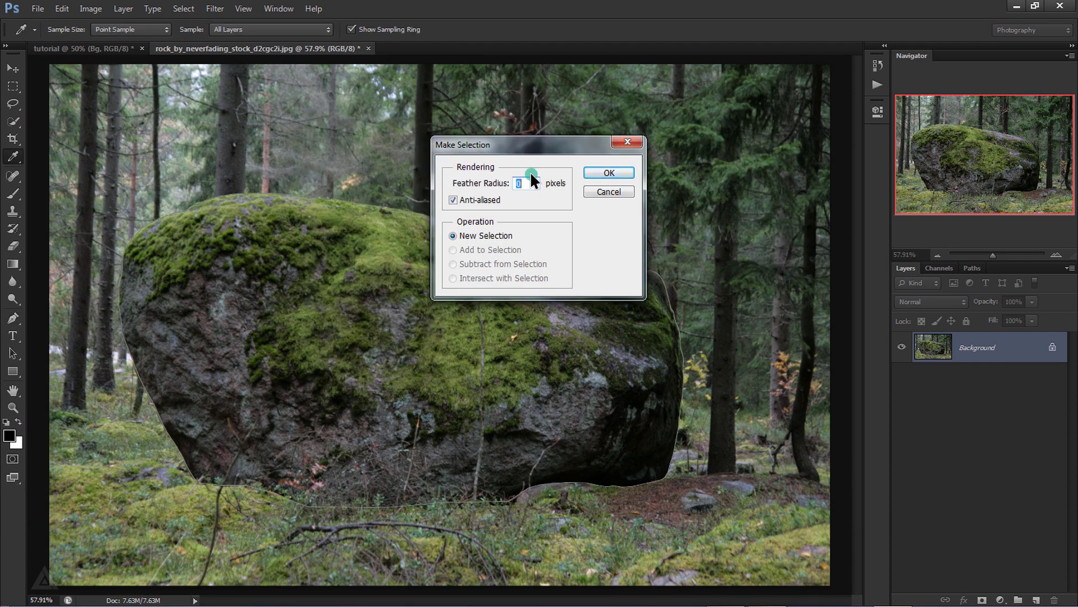
click(609, 173)
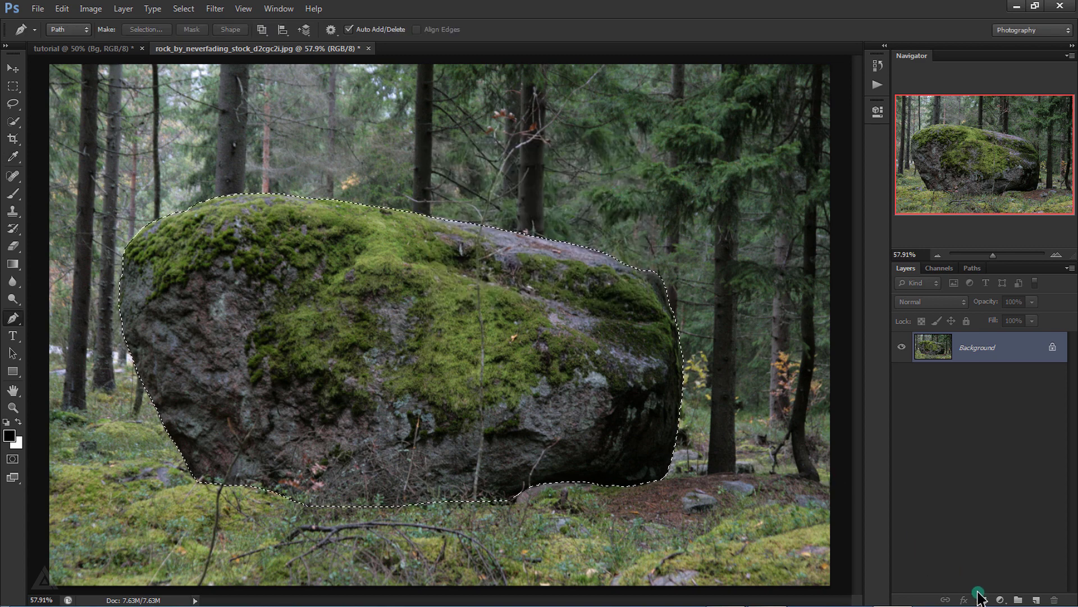
click(982, 600)
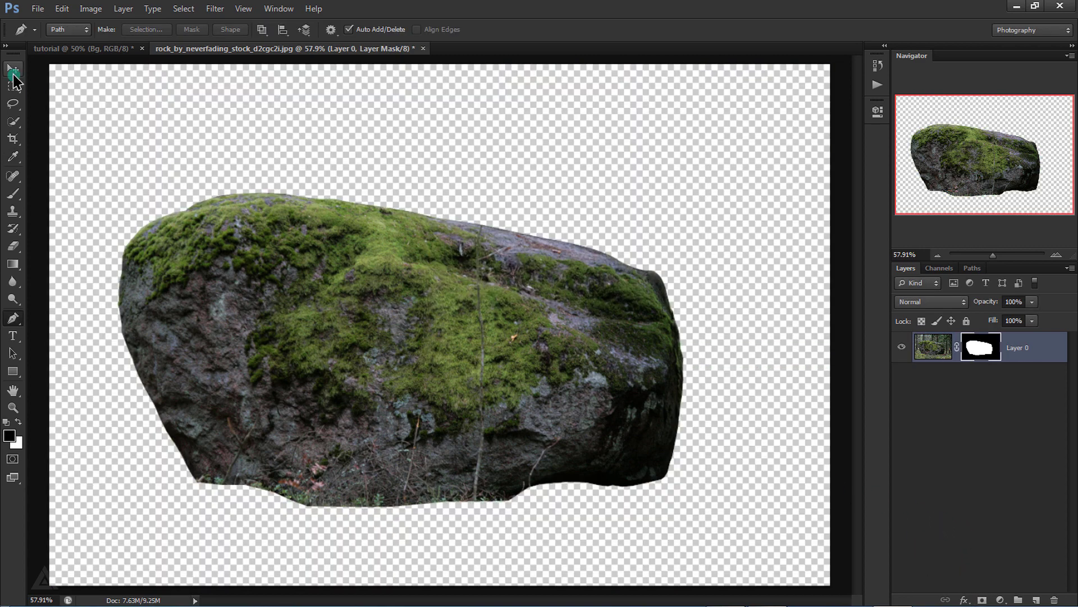
- Drag the masked boulder onto the forest composite, placing it above the Bg group
click(12, 68)
mouse_move(340, 250)
mouse_down()
mouse_move(242, 205)
mouse_move(355, 268)
mouse_up()
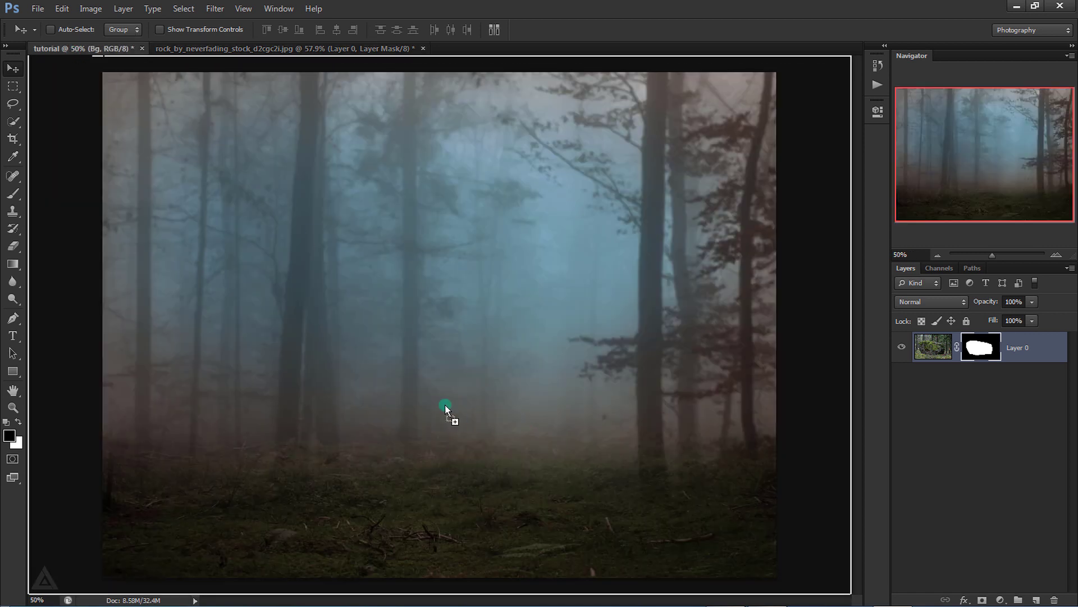
drag(445, 404, 445, 405)
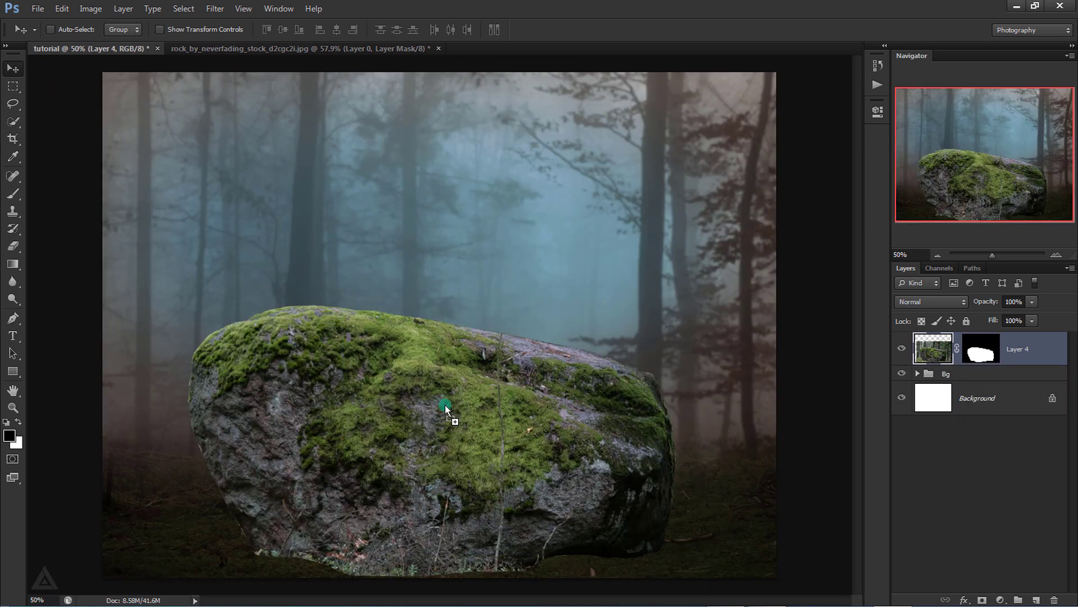
- Scale the boulder to about 54%, tilt it slightly and place it low on the forest floor
key(ctrl+t)
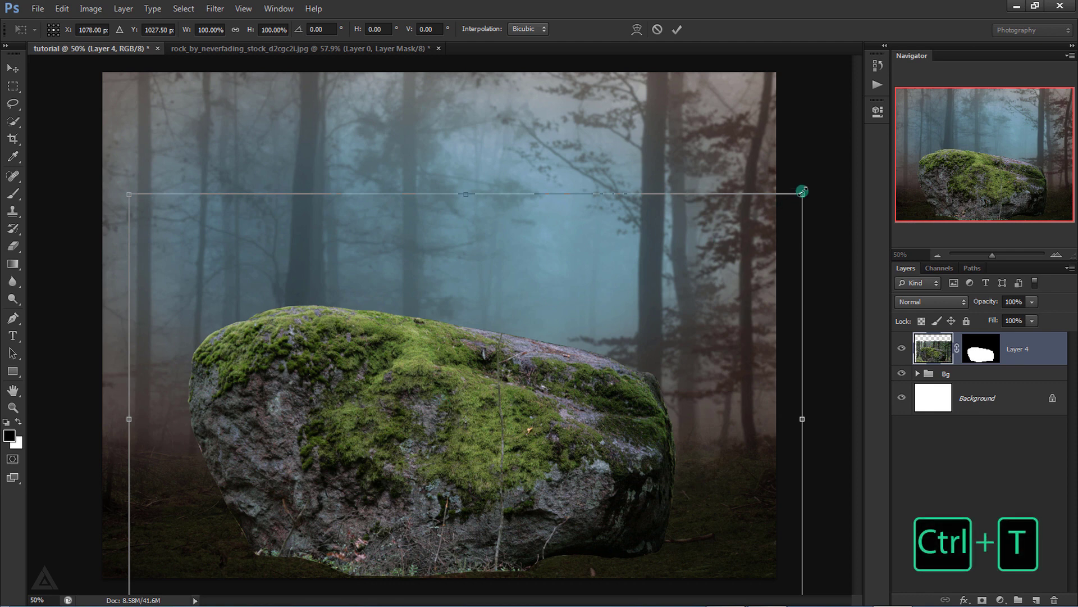
drag(791, 197, 661, 288)
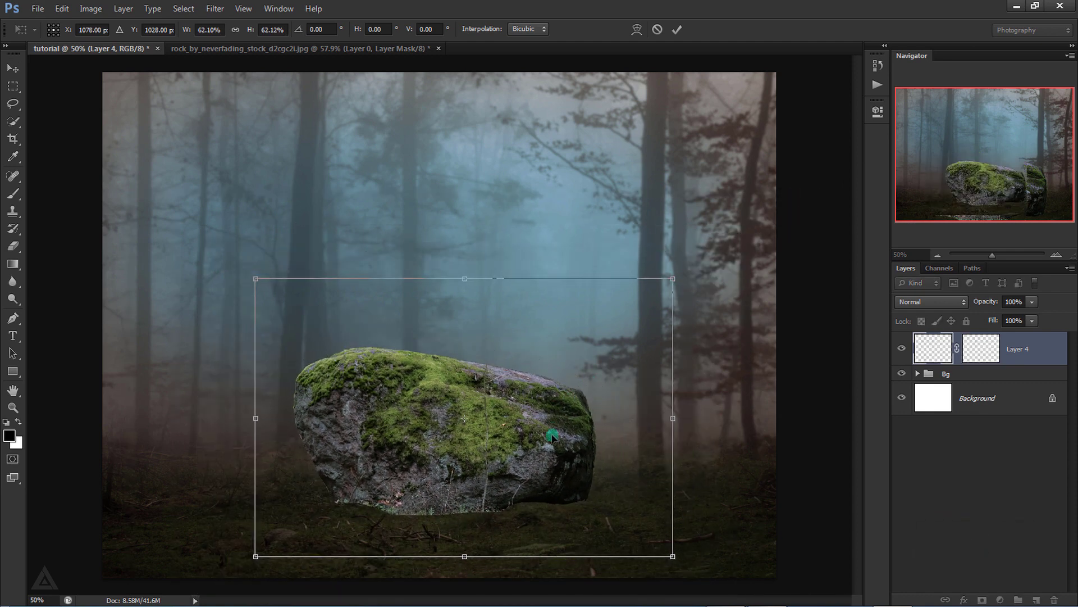
drag(553, 422, 550, 446)
drag(723, 337, 723, 315)
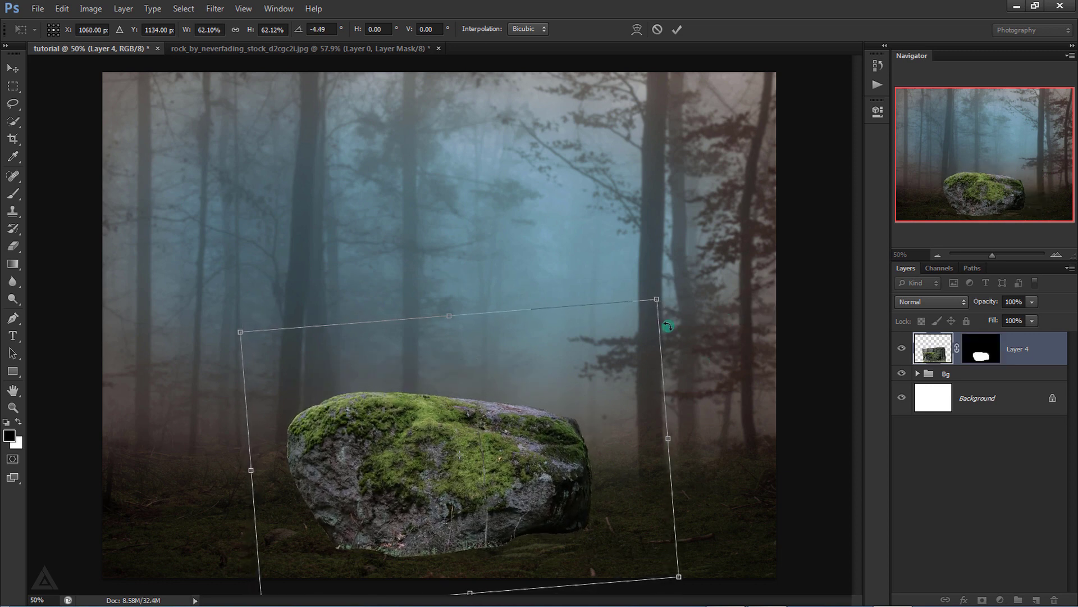
drag(657, 301, 623, 330)
drag(512, 430, 510, 435)
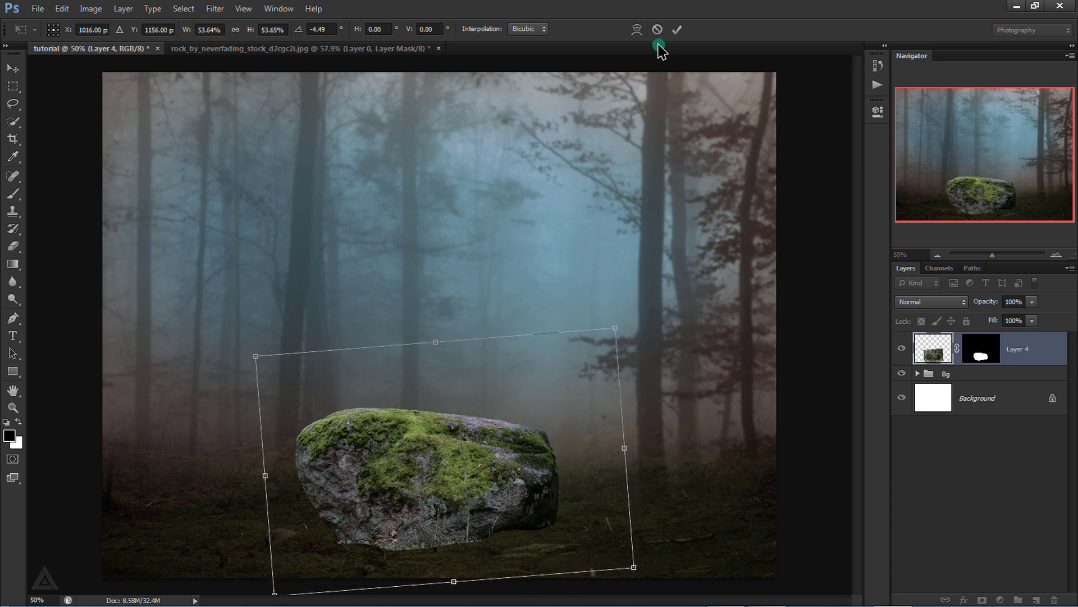
click(677, 29)
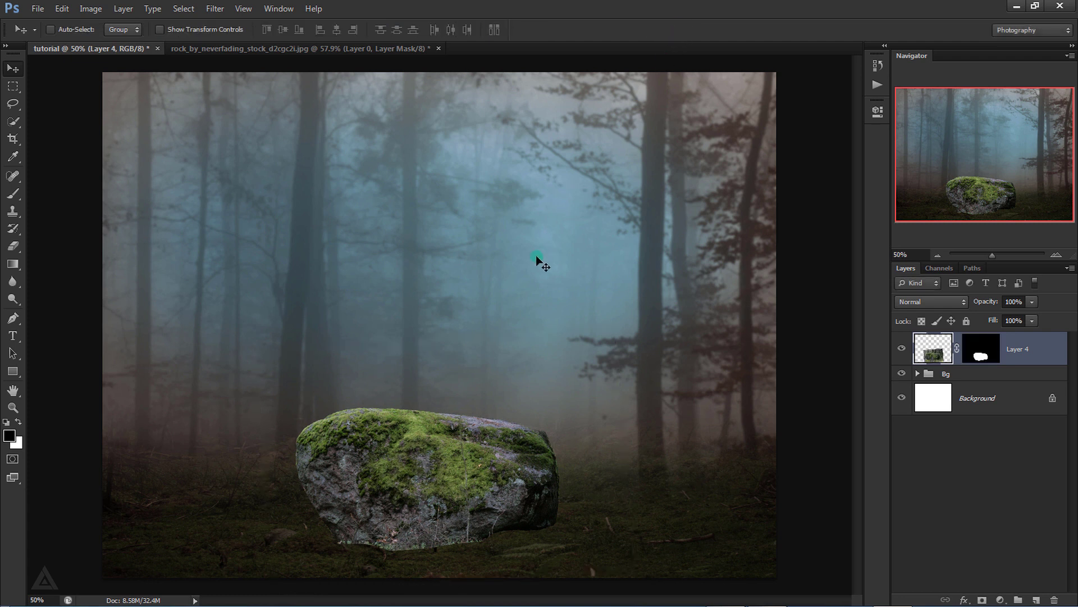
key(Up)
key(Up)
key(Up)
key(Up)
key(Up)
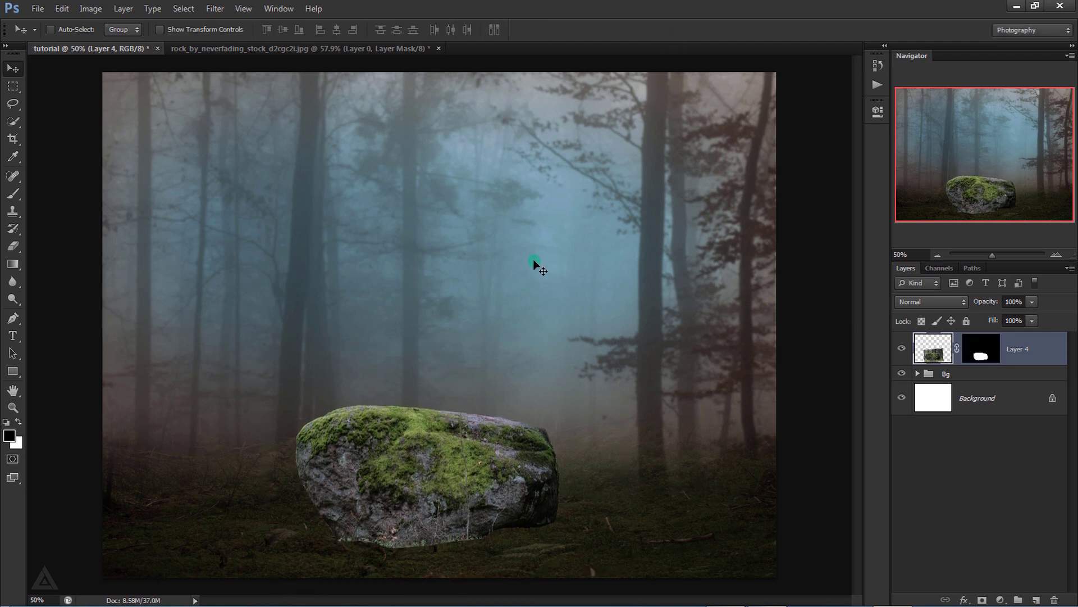
- Target the boulder's layer mask and choose the plain Brush tool
click(982, 347)
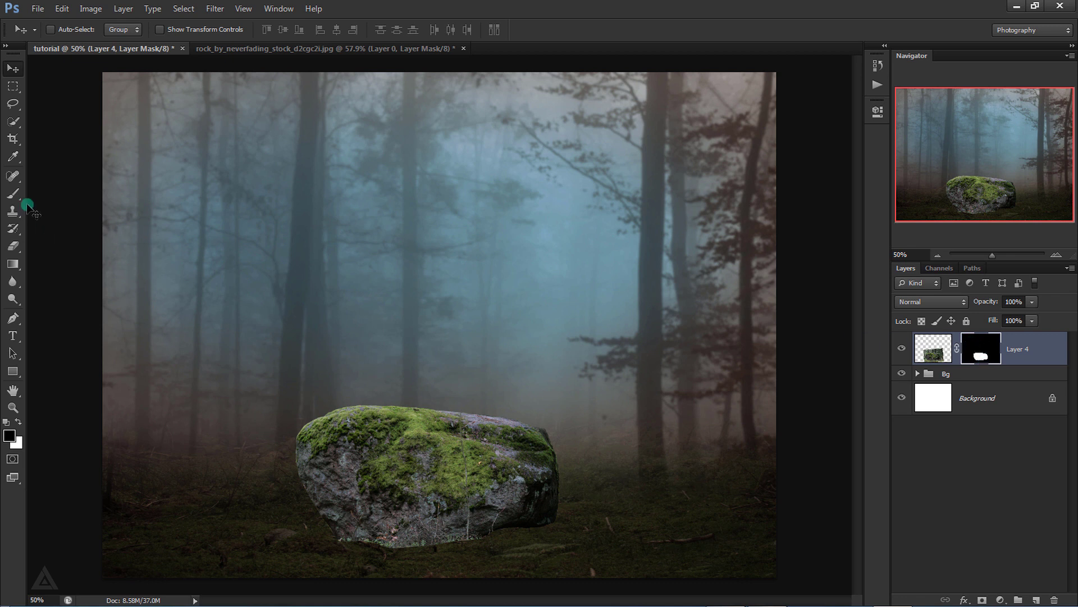
click(13, 193)
click(65, 191)
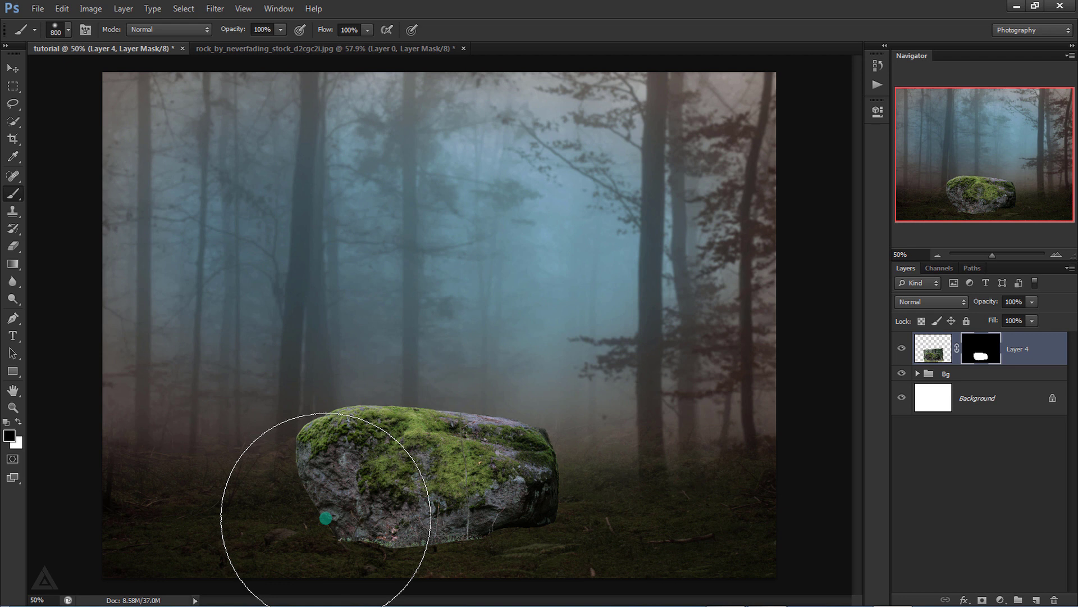
- Return to 50% view and nudge the boulder two pixels down onto the ground
scroll(326, 517, down, 3)
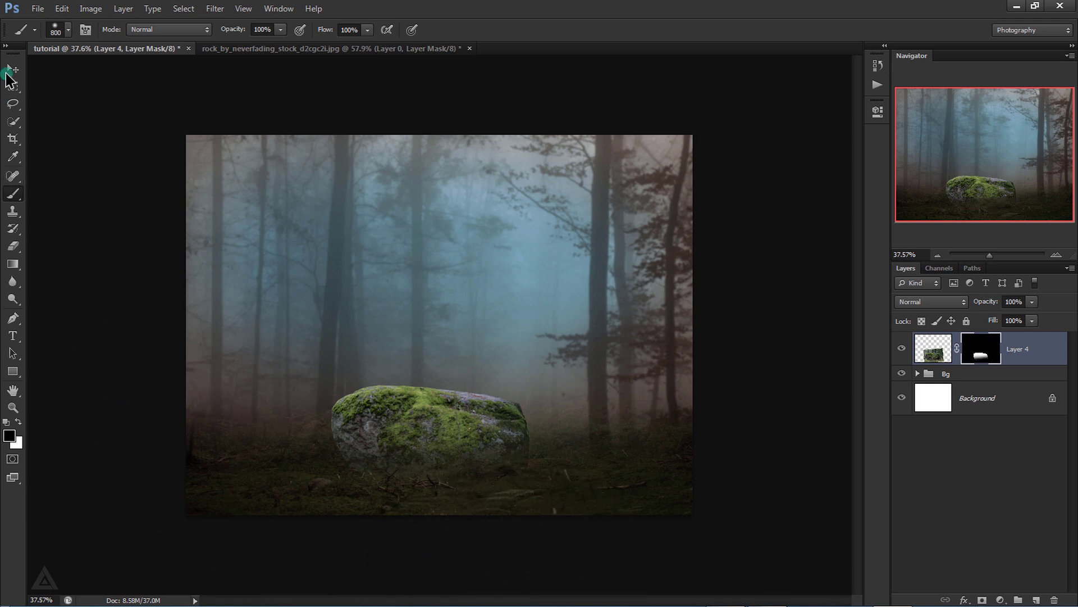
click(11, 72)
key(ctrl+plus)
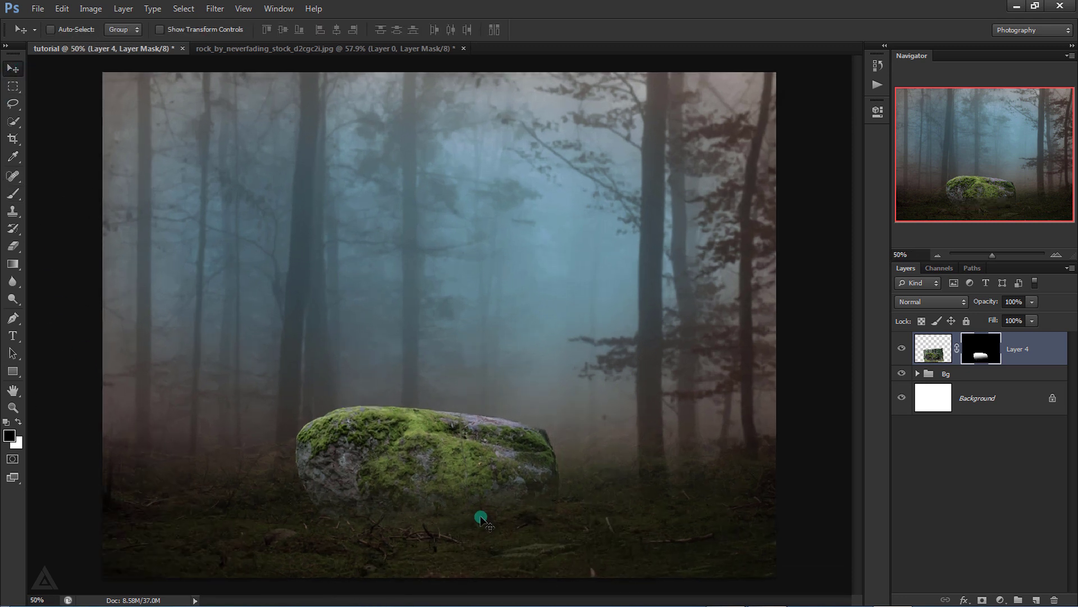
key(Down)
key(Down)
key(Down)
key(Down)
key(Down)
key(Down)
key(Down)
key(Down)
key(Down)
key(Down)
key(Down)
key(Down)
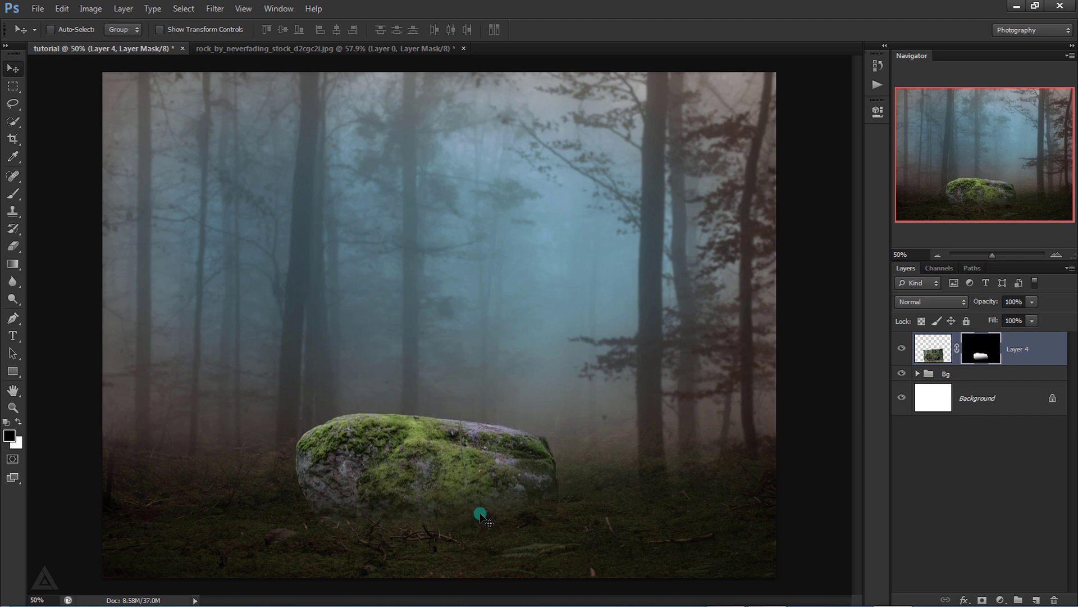
key(Down)
key(Down)
key(Down)
key(Down)
key(Down)
key(Down)
- Reduce the mask brush to 300 px, then bring up the adjustment layer menu
click(13, 193)
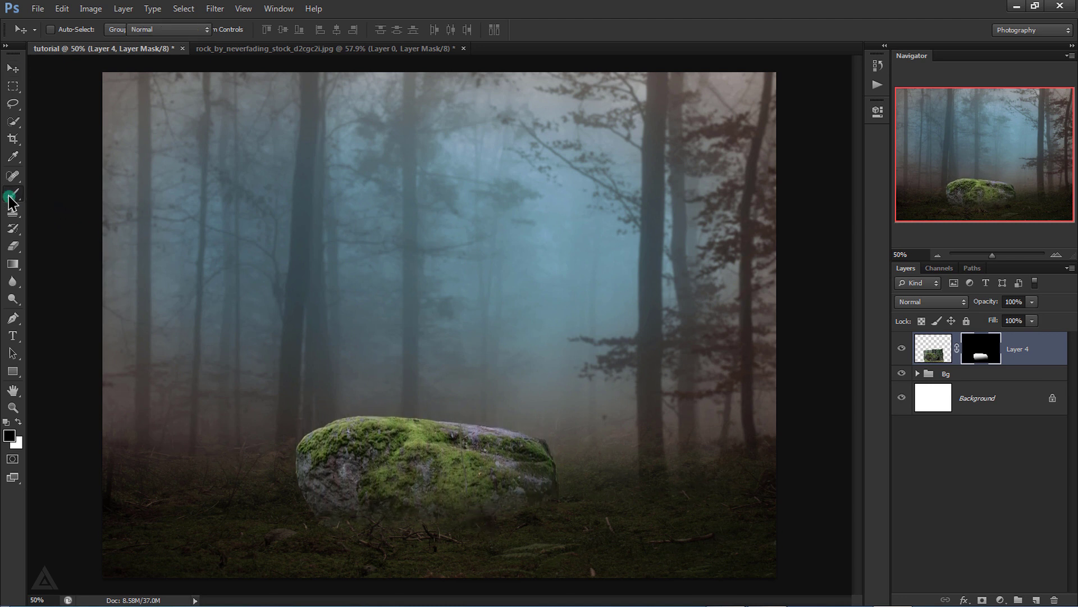
right_click(13, 193)
click(73, 192)
key(bracketleft)
key(bracketleft)
key(bracketleft)
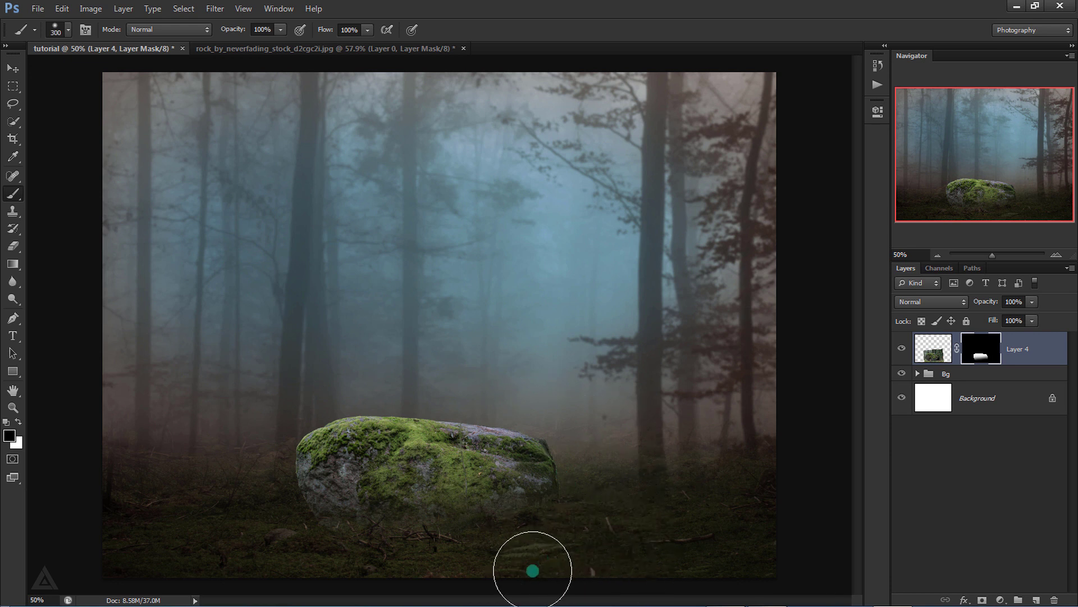
click(13, 70)
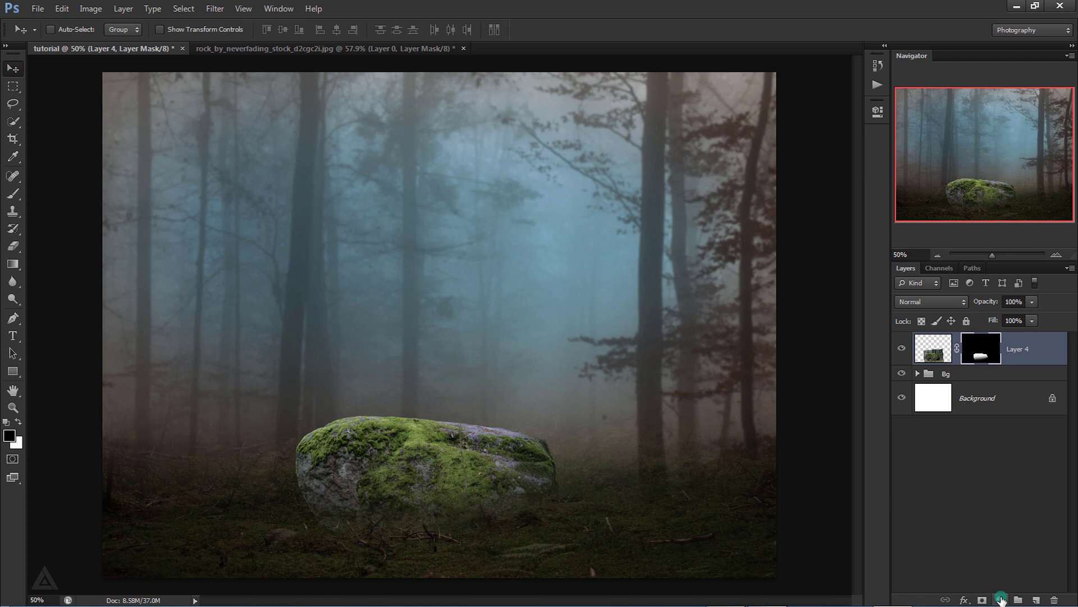
click(1000, 600)
- Add a Brightness/Contrast layer clipped to Layer 4 with brightness -112 and contrast 9
click(969, 355)
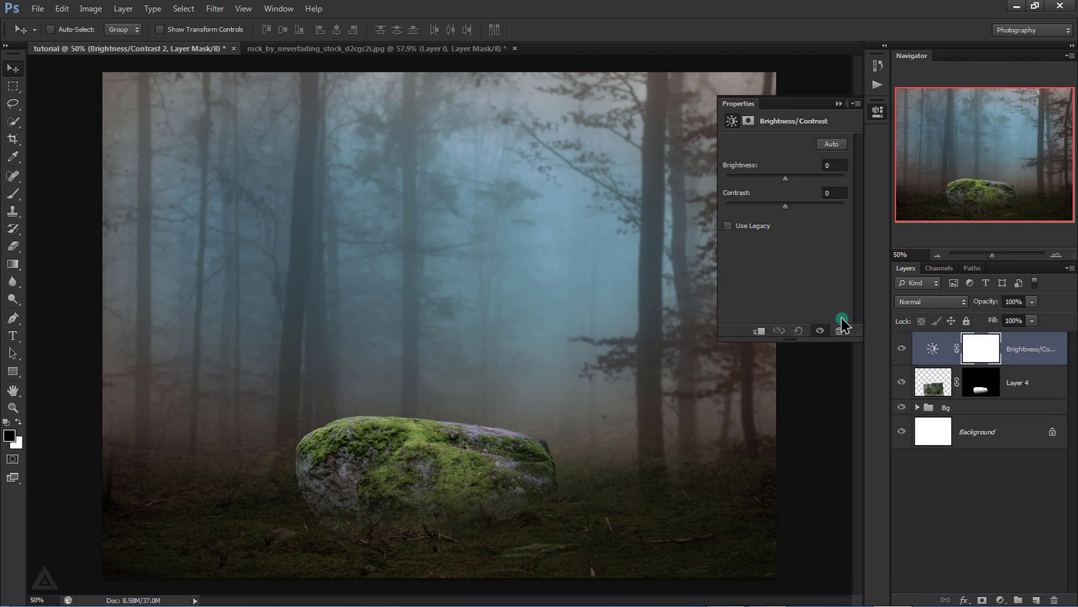
click(755, 331)
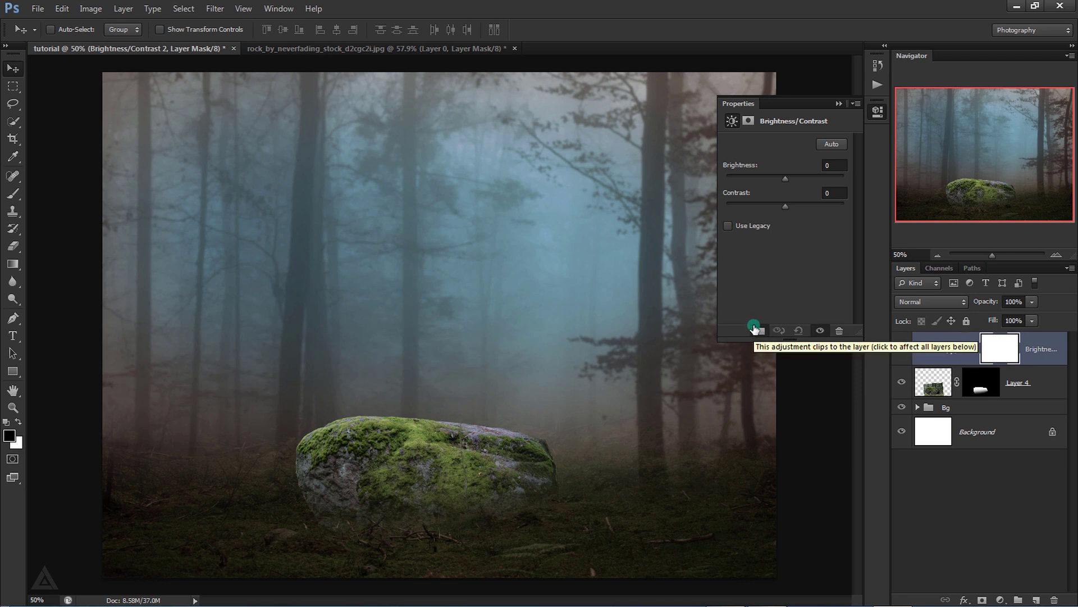
drag(765, 179, 742, 178)
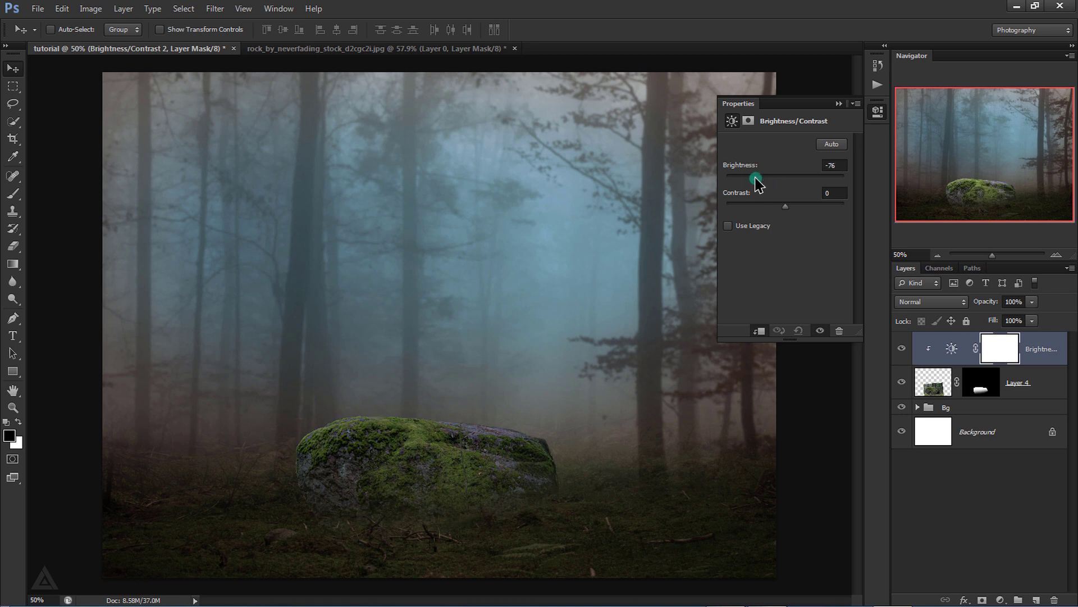
drag(784, 206, 782, 212)
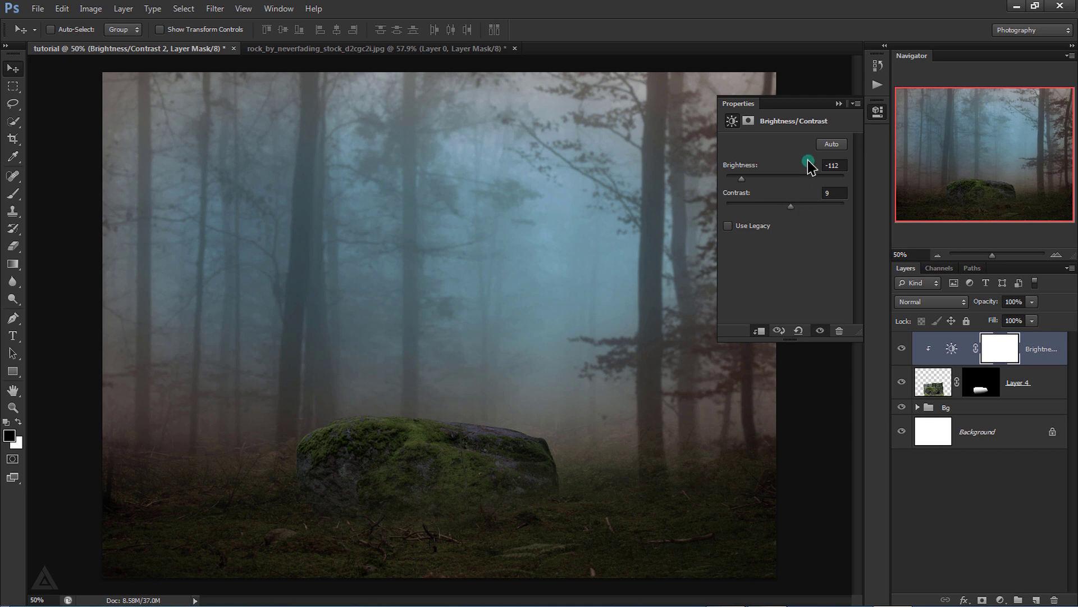
click(839, 104)
click(935, 378)
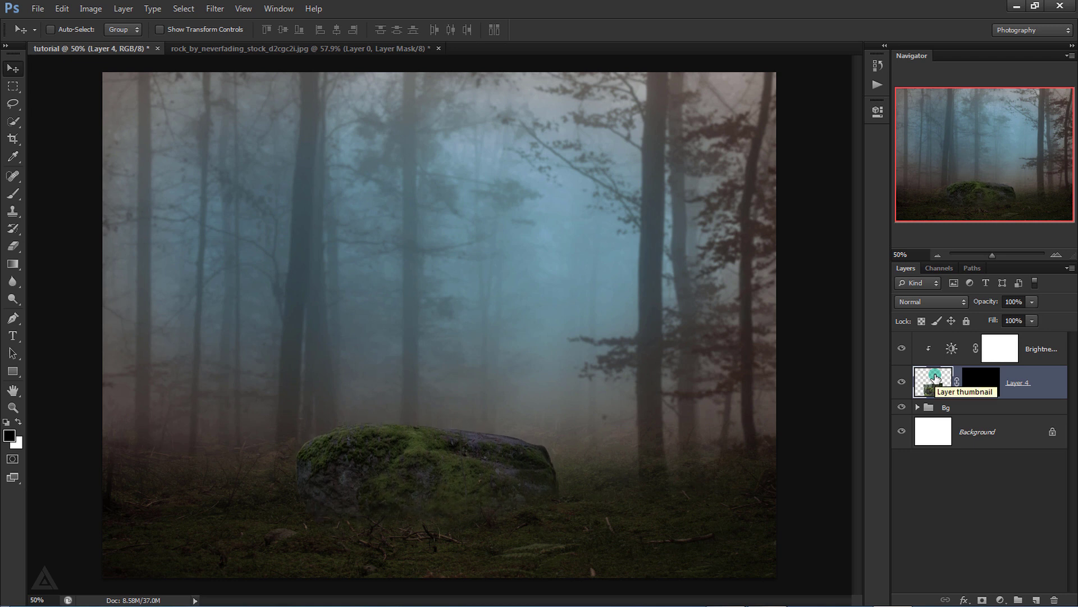
- Free-transform the boulder to about 107% of its height and commit
key(ctrl+t)
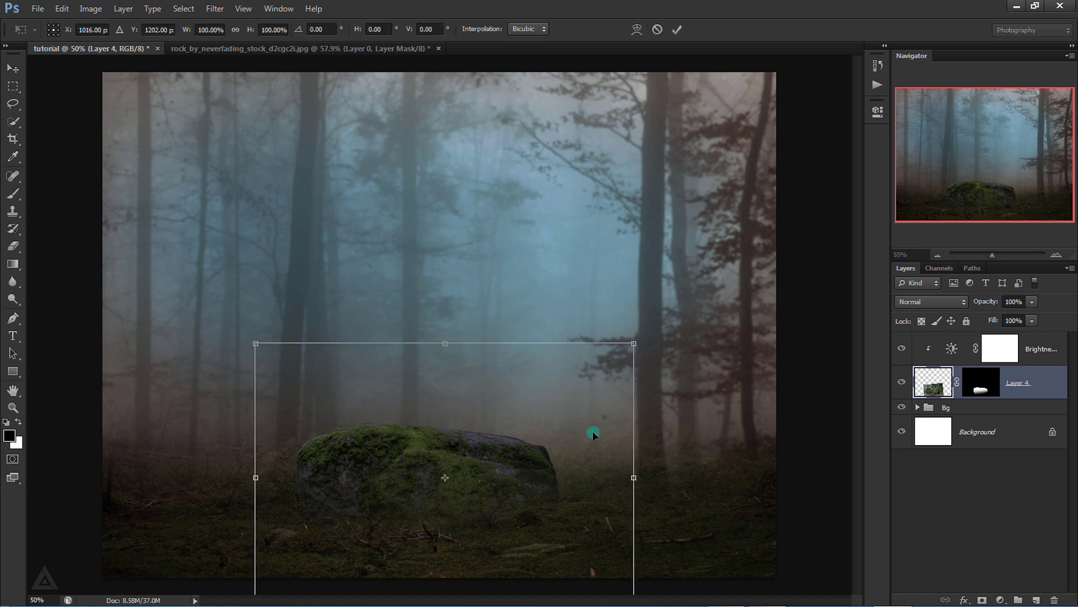
drag(448, 344, 448, 324)
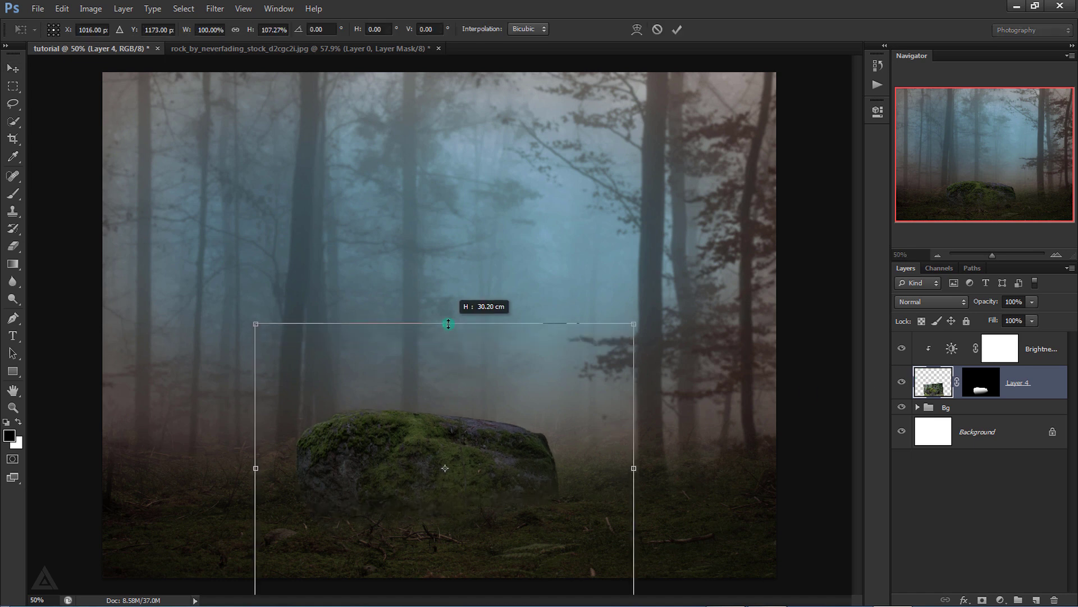
click(677, 30)
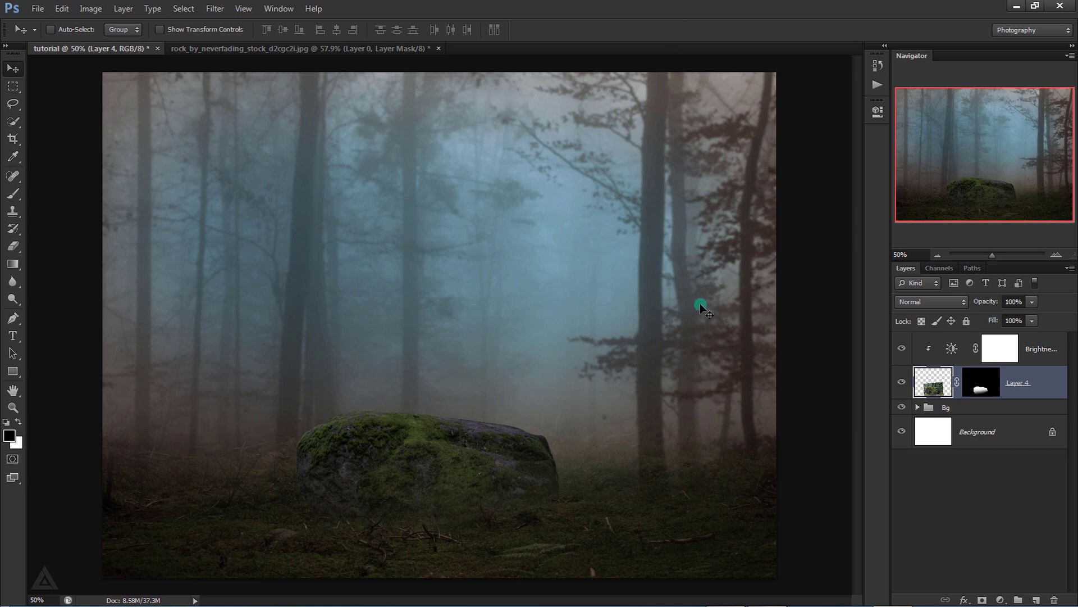
click(1048, 355)
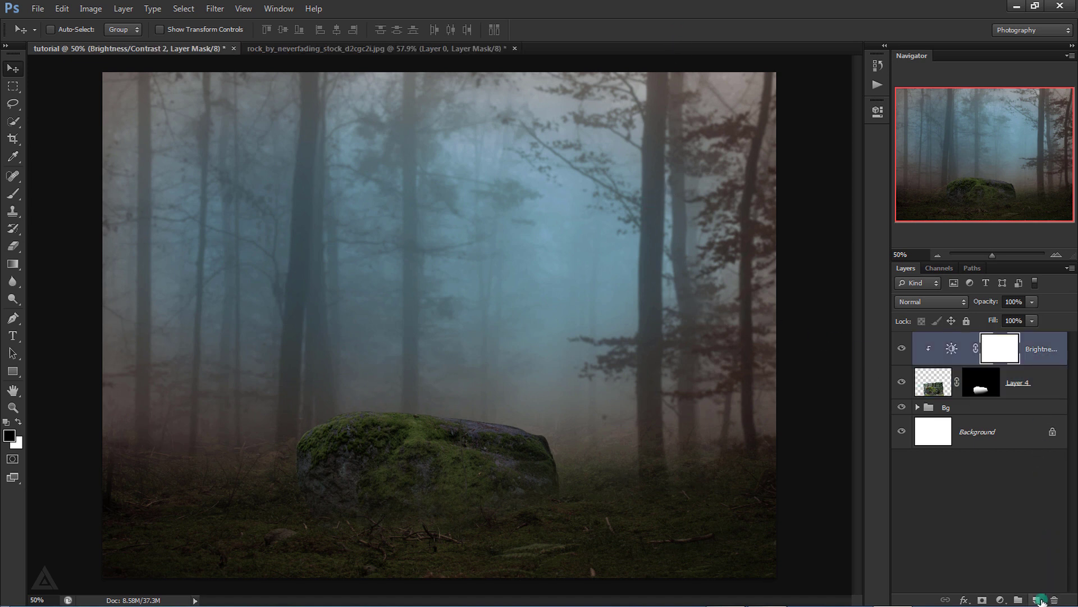
- Add a new empty layer clipped to the rock and pick the regular Brush tool
click(1037, 600)
right_click(1000, 358)
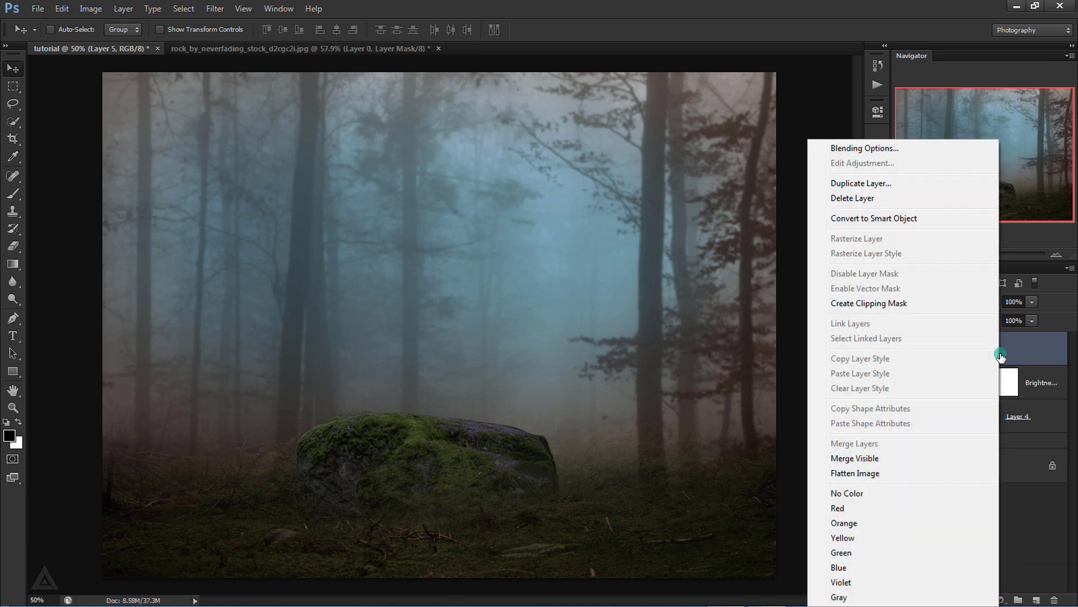
click(940, 301)
click(13, 194)
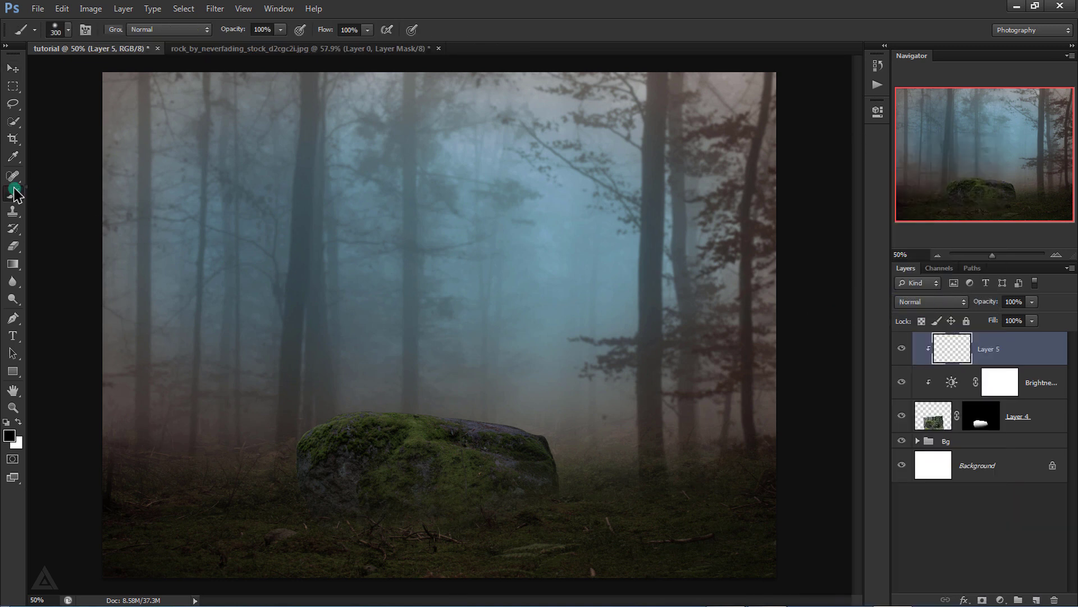
right_click(13, 193)
click(56, 193)
- Paint a light orange glow across the rock with a large brush and blend it as Overlay
click(10, 437)
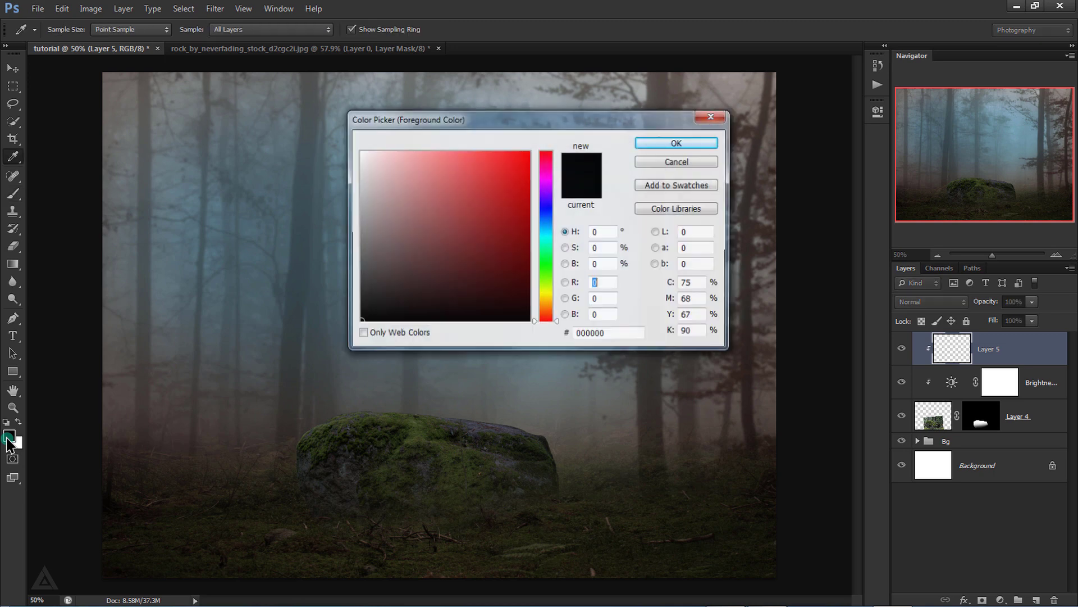
drag(552, 321, 551, 308)
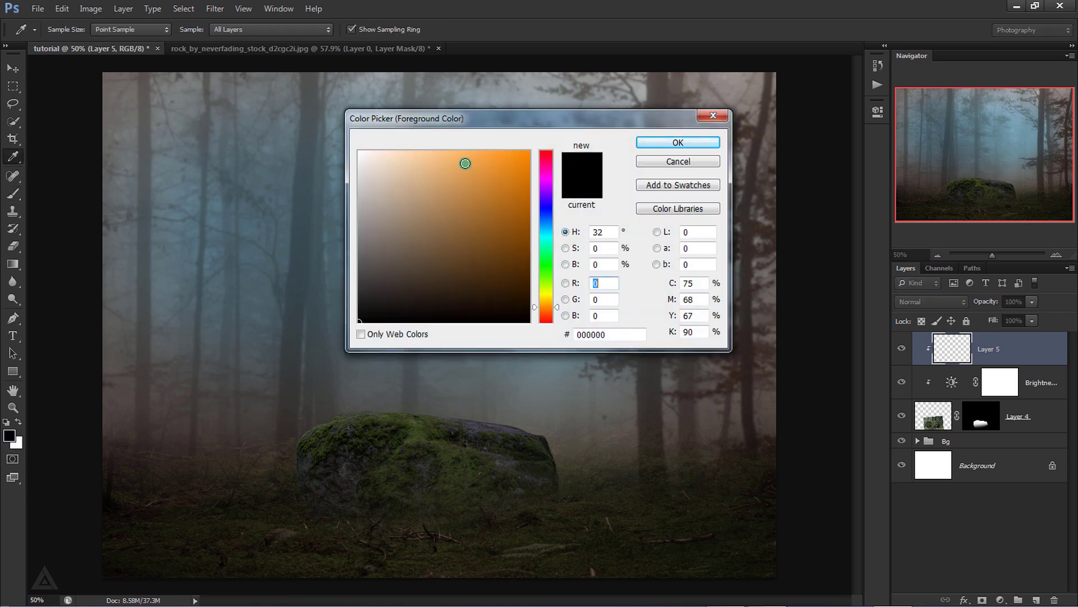
click(458, 160)
click(658, 142)
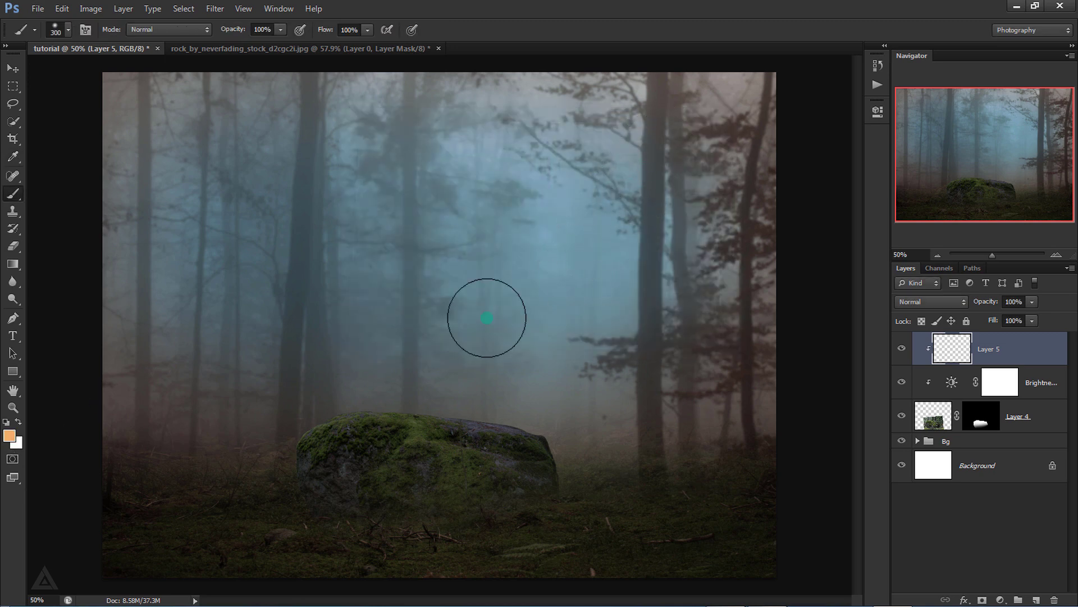
key(bracketright)
key(bracketright)
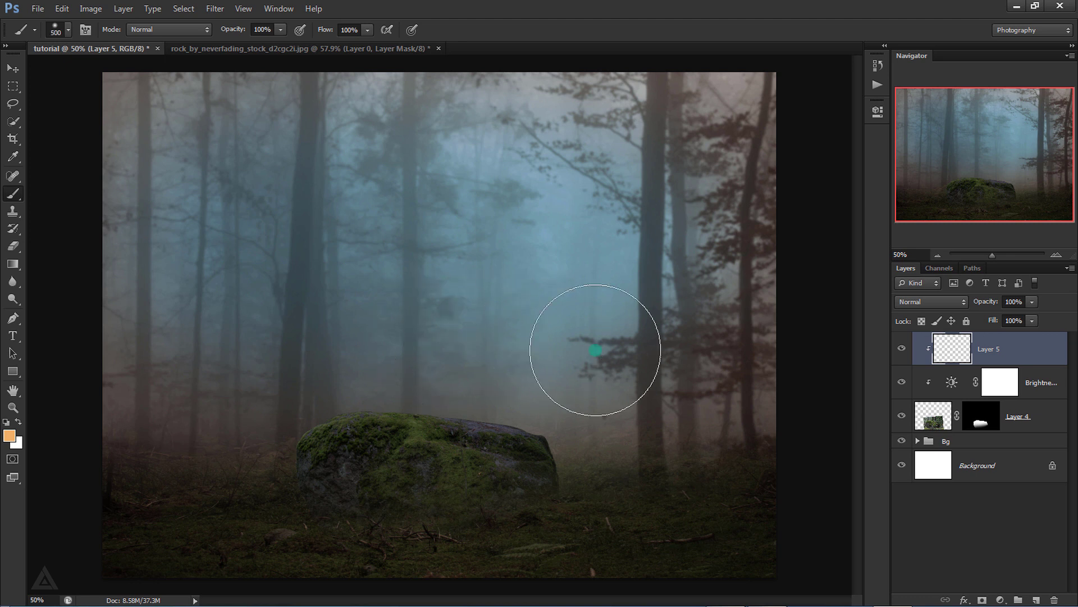
mouse_move(597, 350)
mouse_down()
mouse_move(463, 344)
mouse_move(563, 366)
mouse_up()
drag(428, 349, 614, 369)
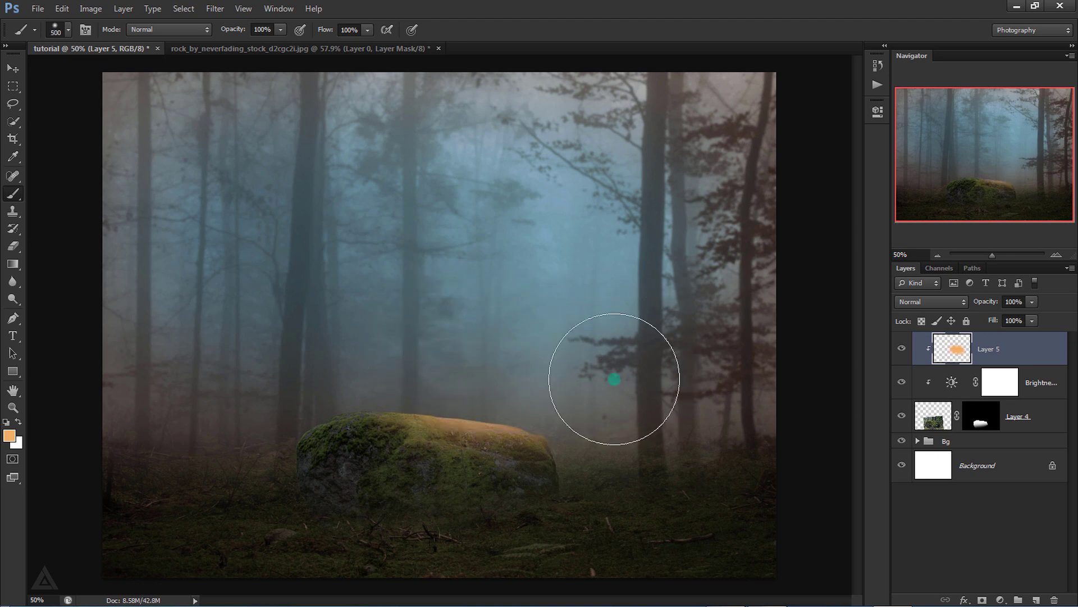
click(12, 70)
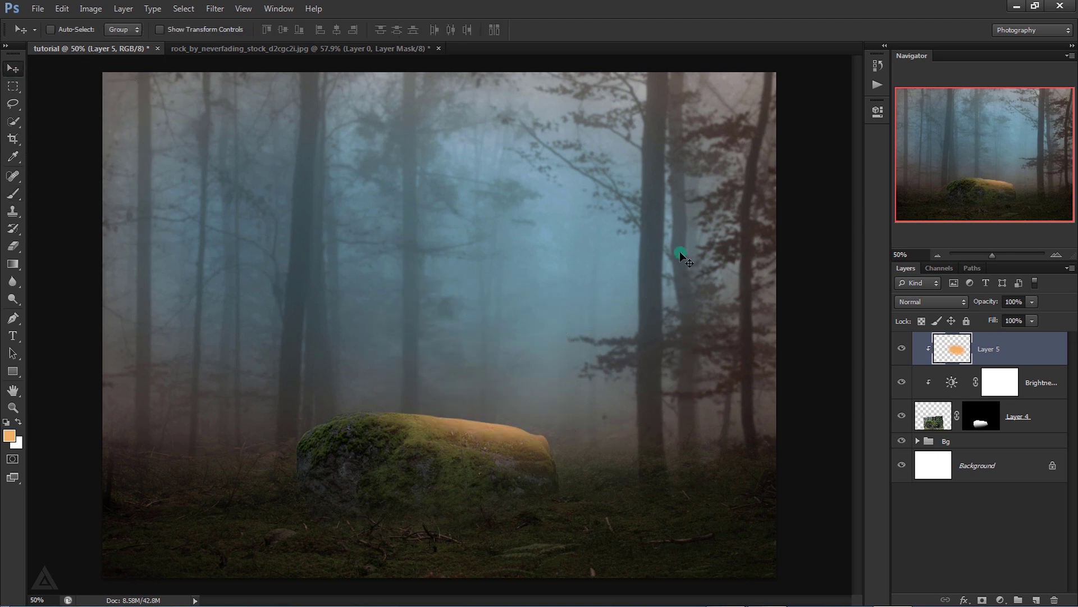
click(937, 301)
click(910, 173)
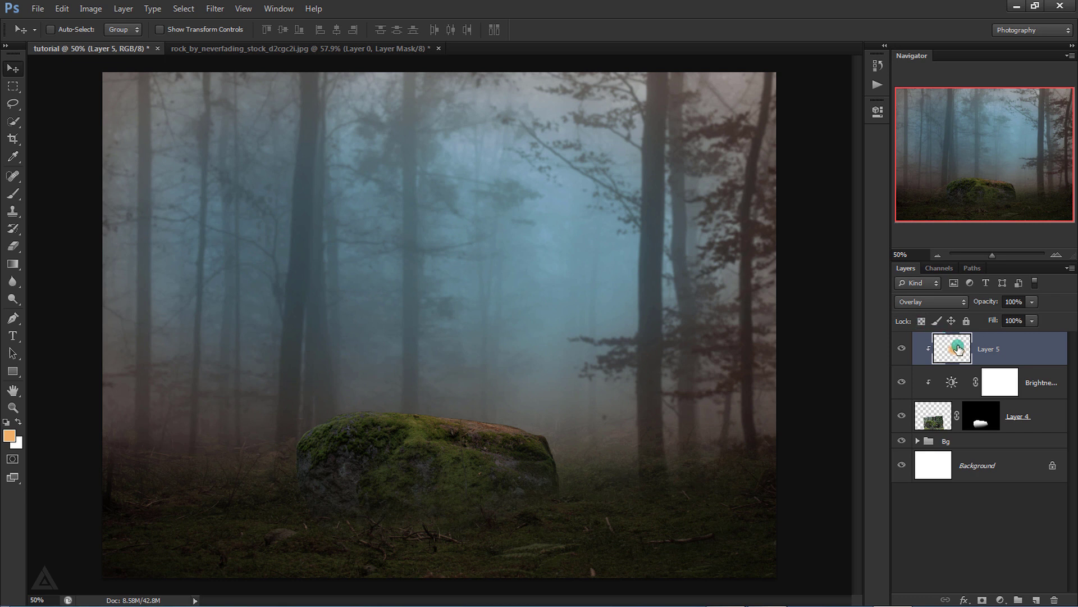
- Group the three rock layers and name the group Rock
shift+click(1030, 424)
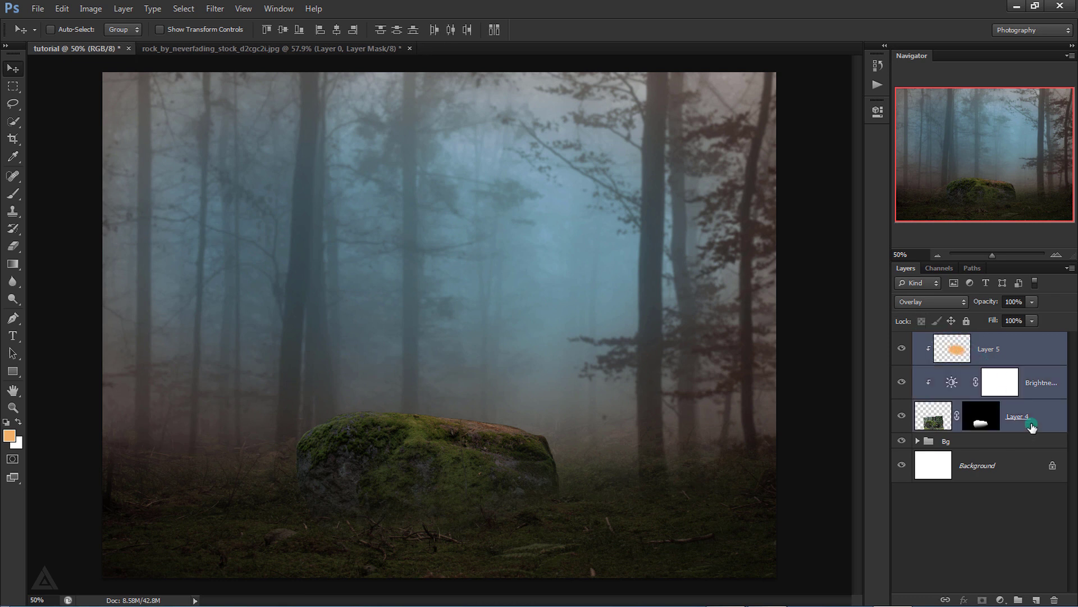
key(ctrl+g)
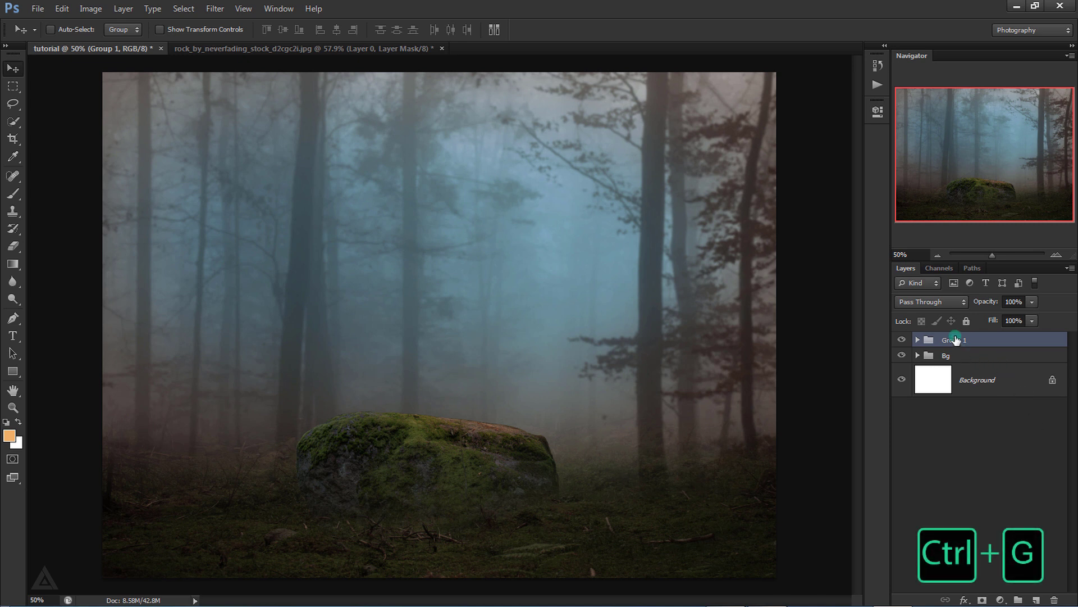
double_click(954, 340)
text(Rock)
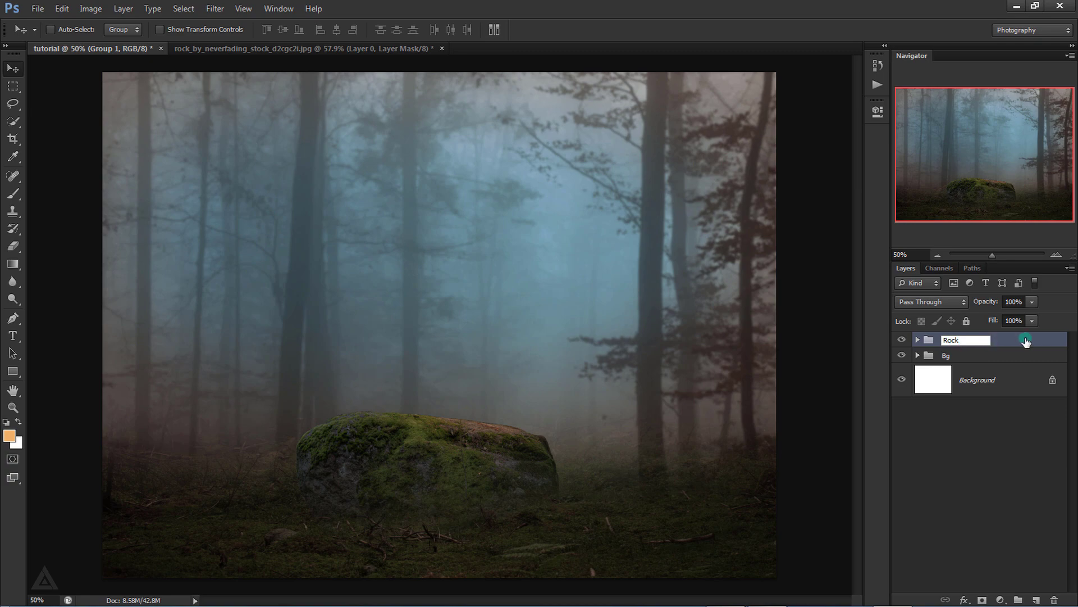
key(Return)
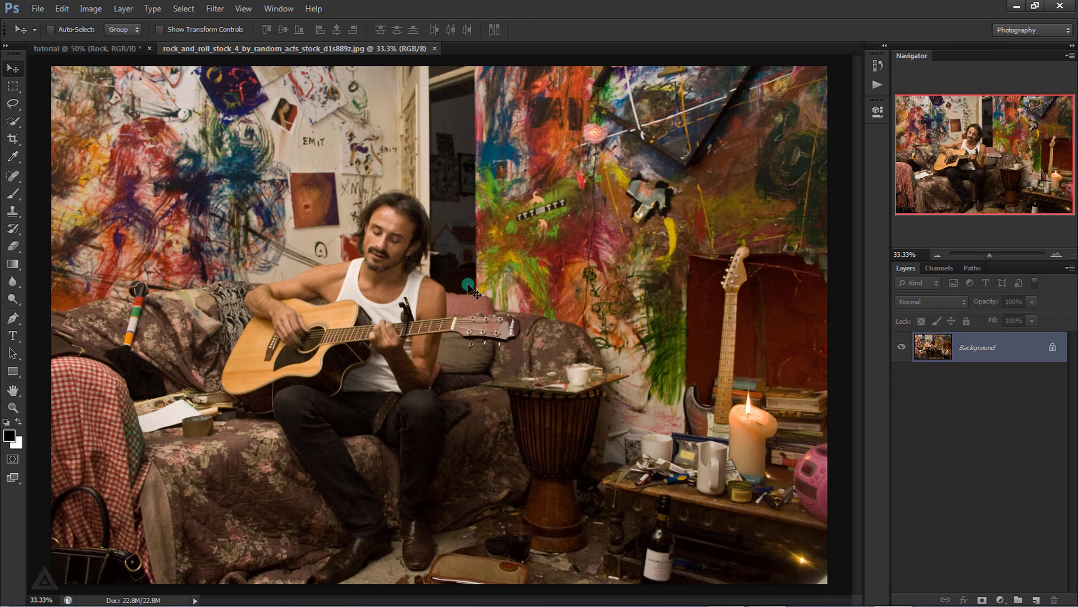
- Trace a closed Pen path around the seated guitarist and his guitar, from head to boots
click(12, 318)
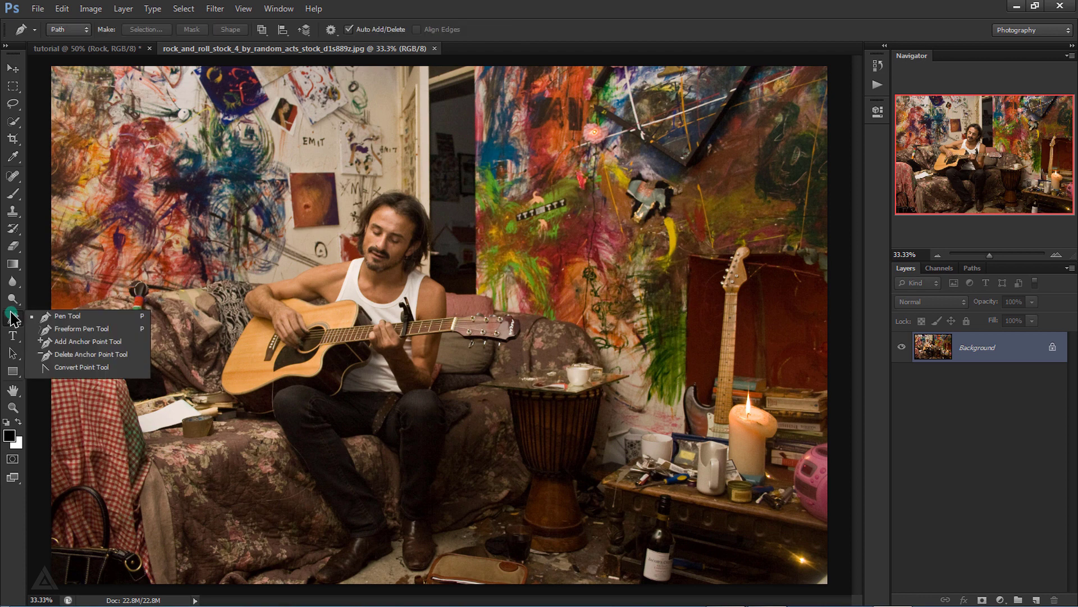
click(61, 316)
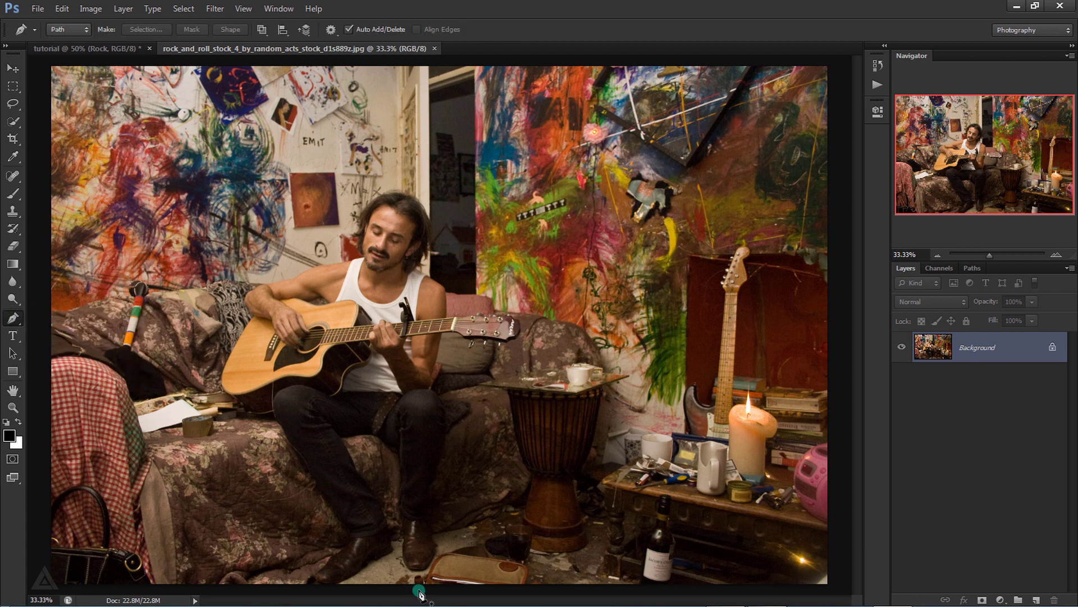
scroll(421, 590, up, 10)
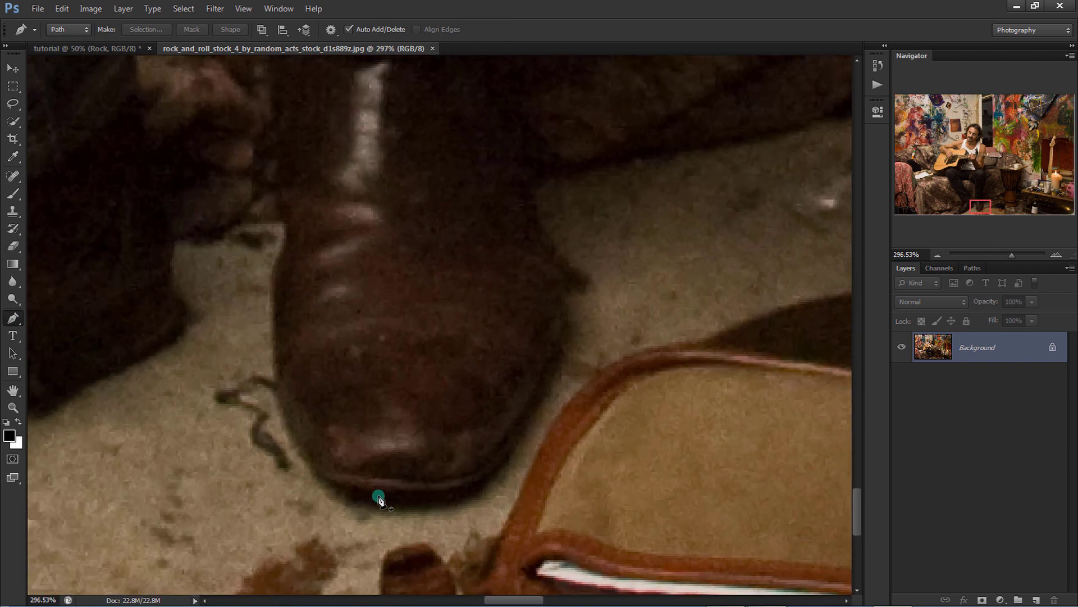
click(374, 495)
drag(527, 431, 566, 331)
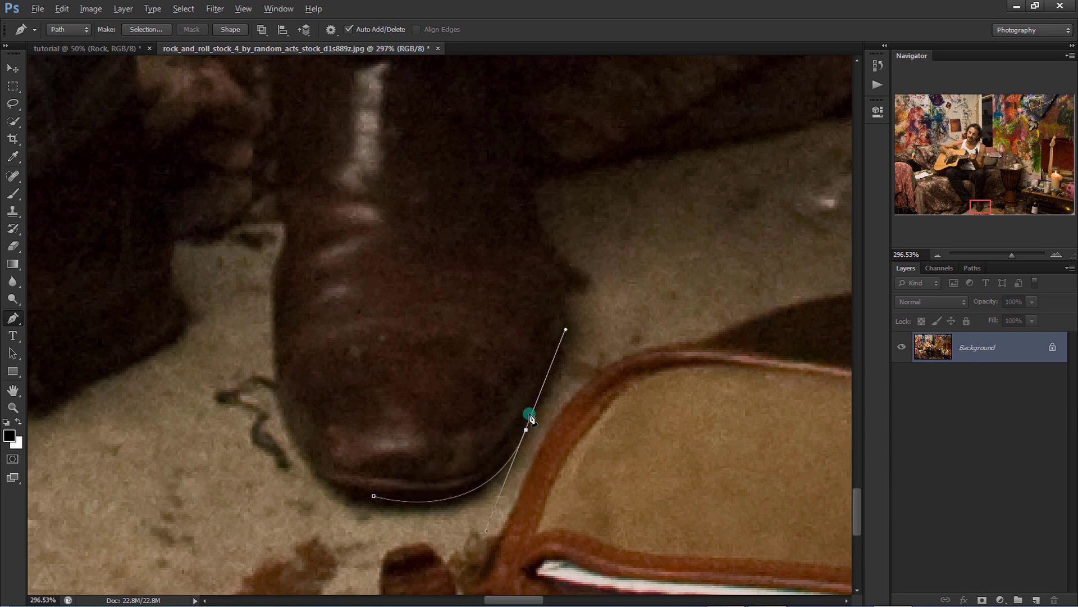
click(562, 365)
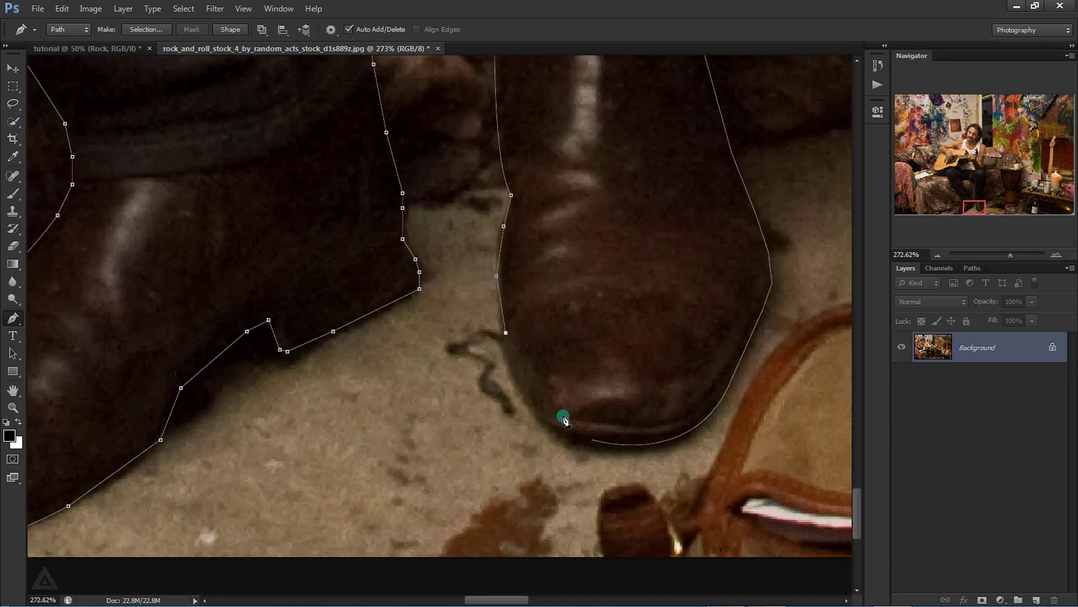
drag(592, 439, 636, 447)
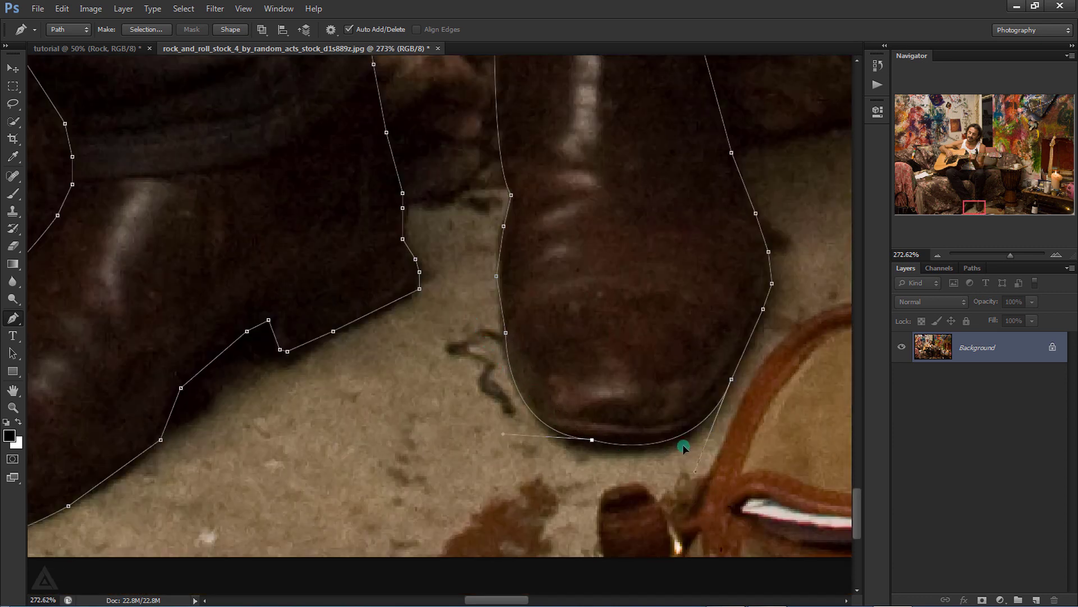
key(Escape)
- Fit the photo on screen and turn the guitarist path into a selection
key(ctrl+0)
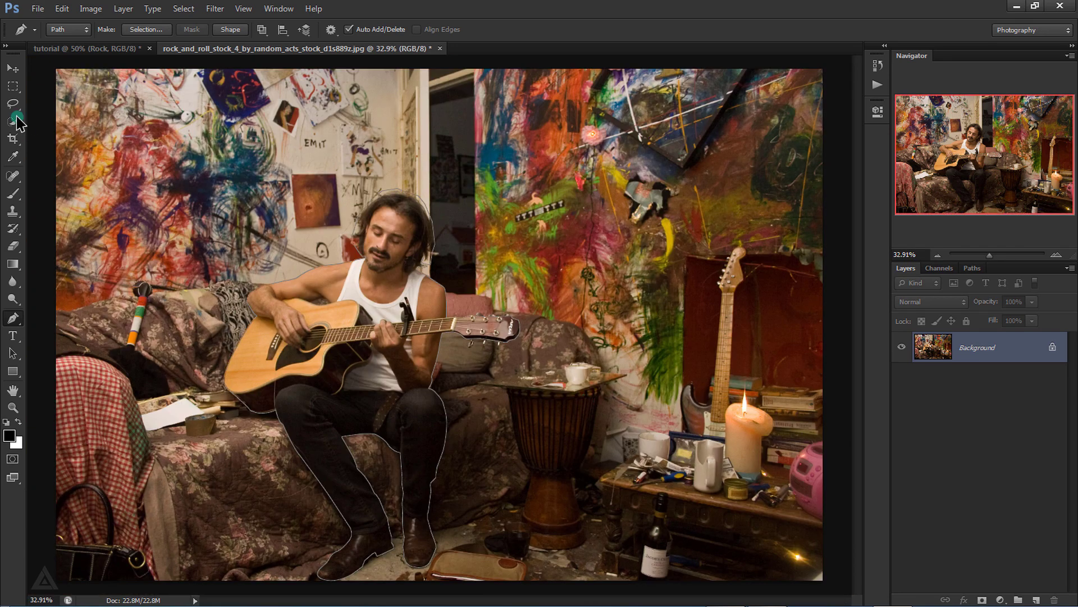
click(12, 68)
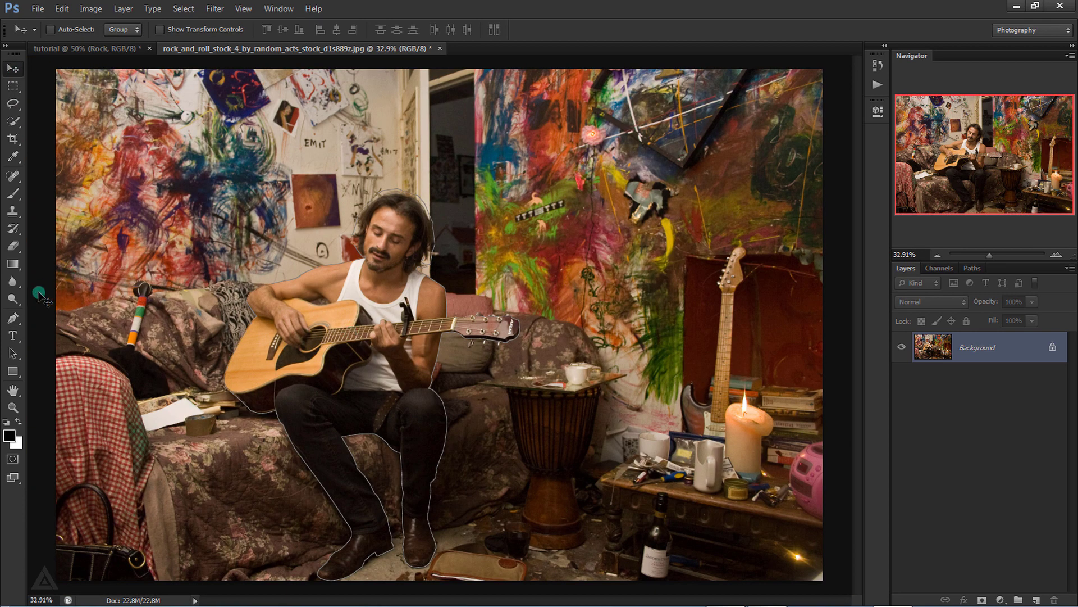
click(13, 318)
right_click(360, 334)
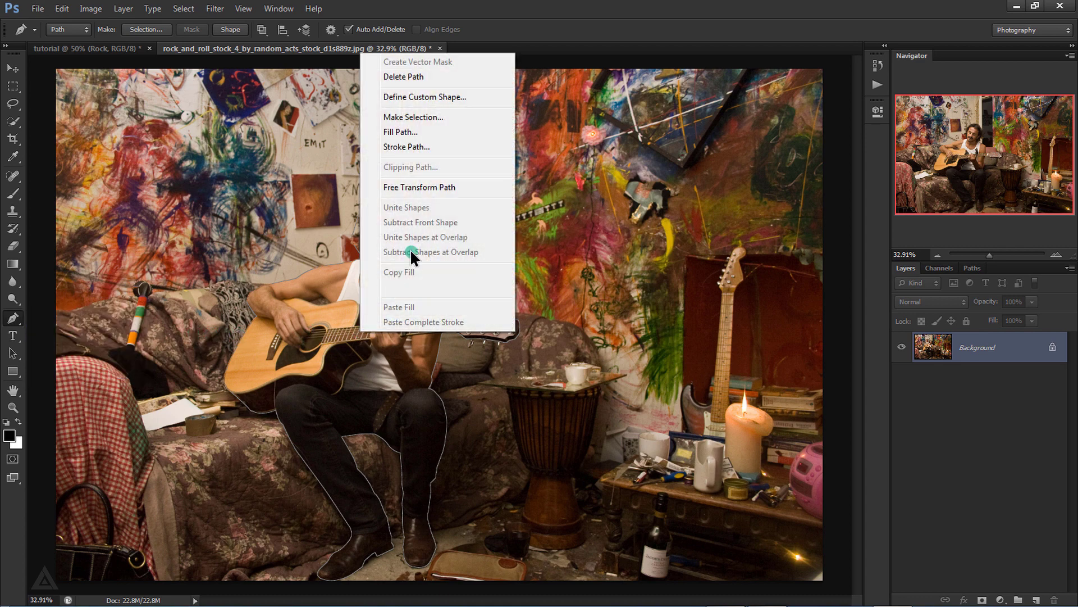
click(453, 117)
click(613, 174)
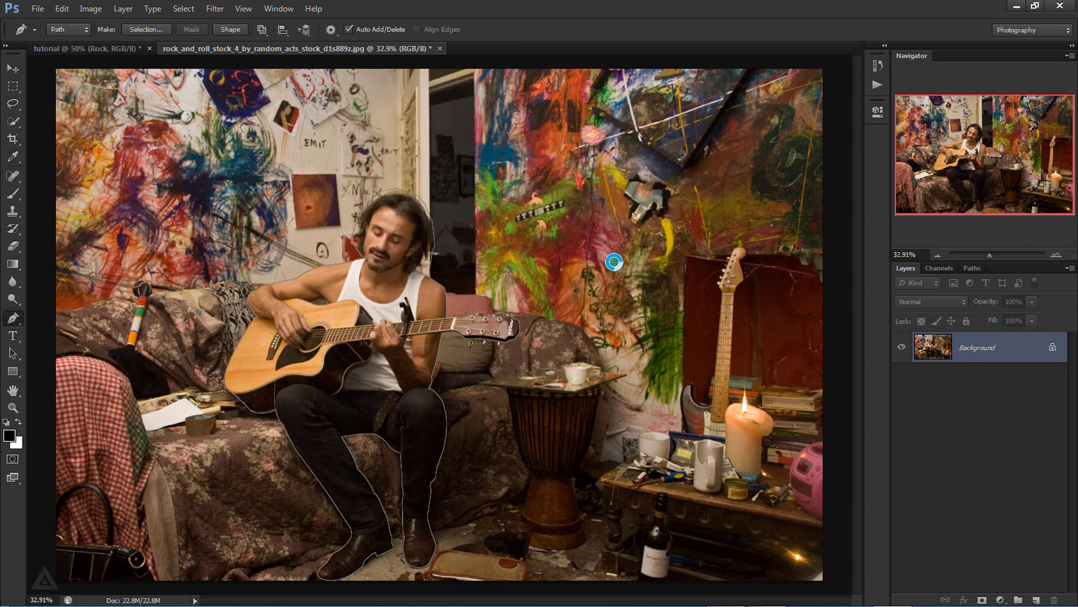
- Mask the guitarist layer from the selection and open Refine Mask
click(982, 600)
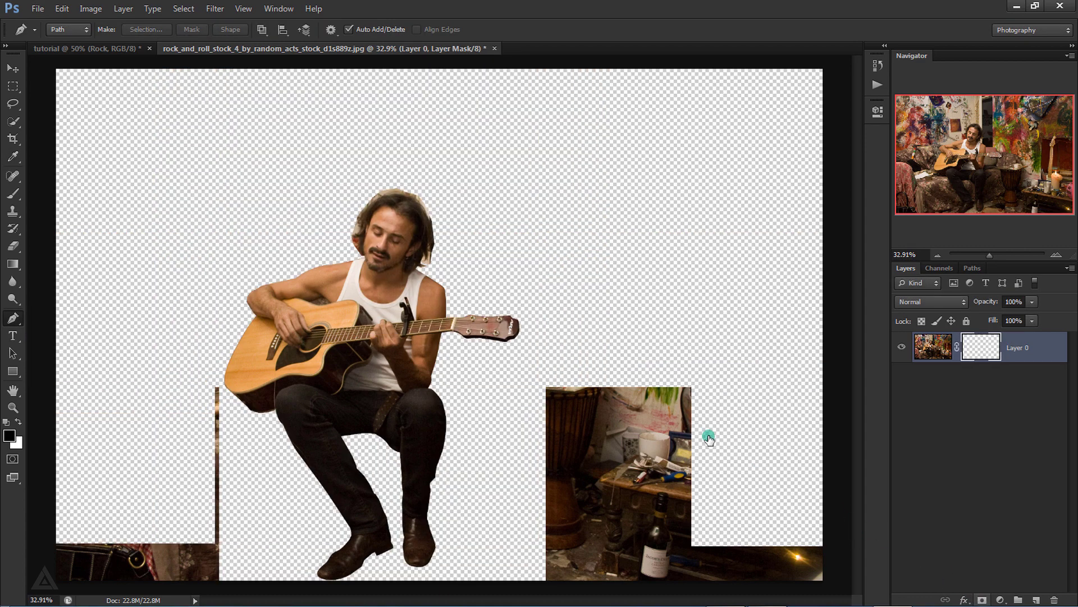
click(13, 68)
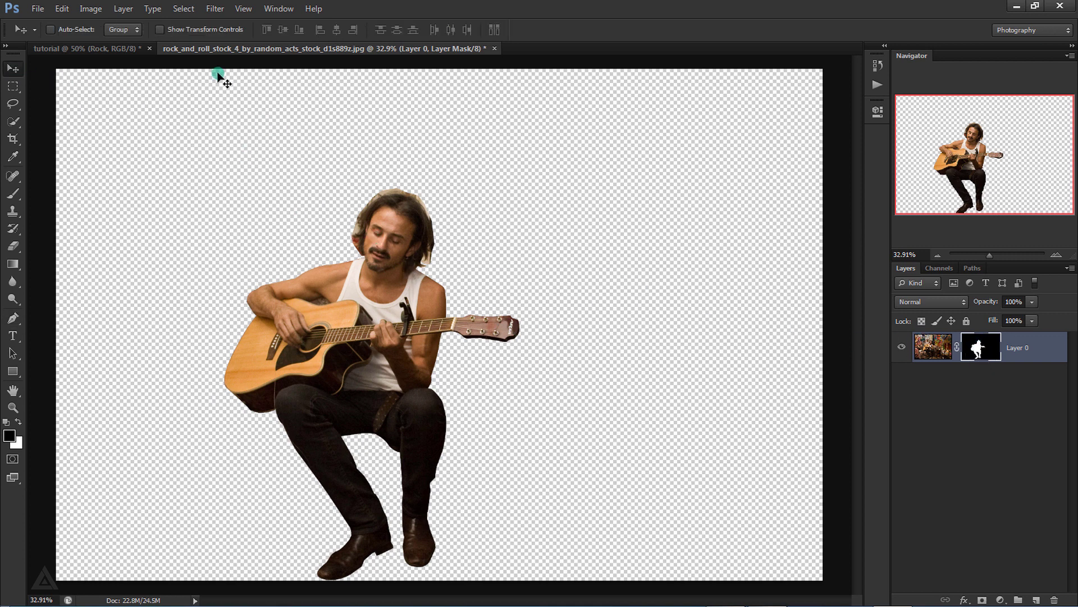
click(184, 8)
click(238, 144)
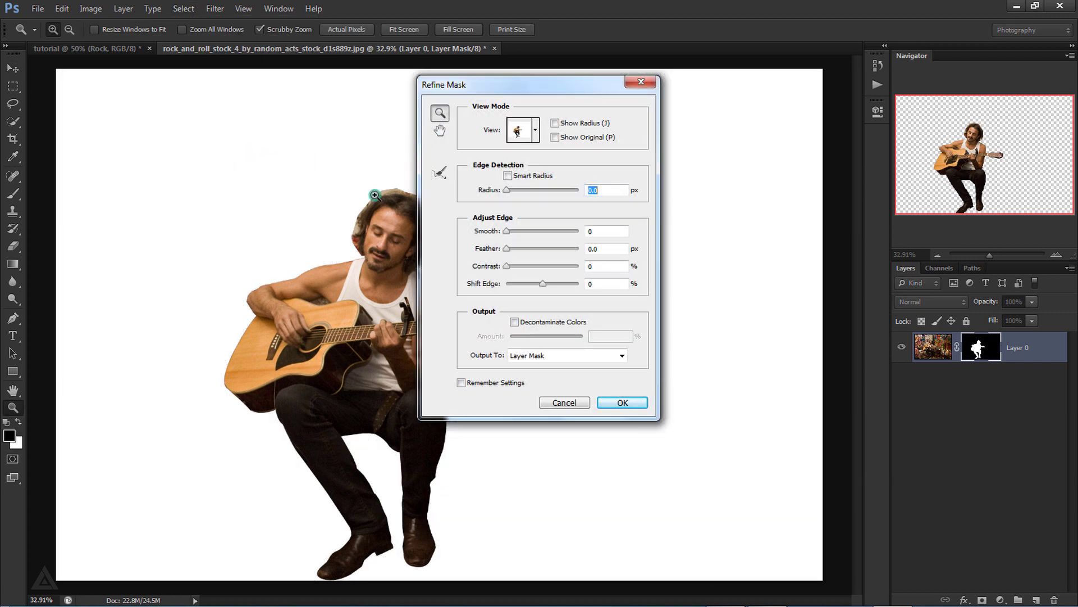
- Zoom to the head, brush the hair edge with Refine Radius, and apply
drag(375, 195, 385, 204)
click(440, 130)
drag(356, 243, 146, 249)
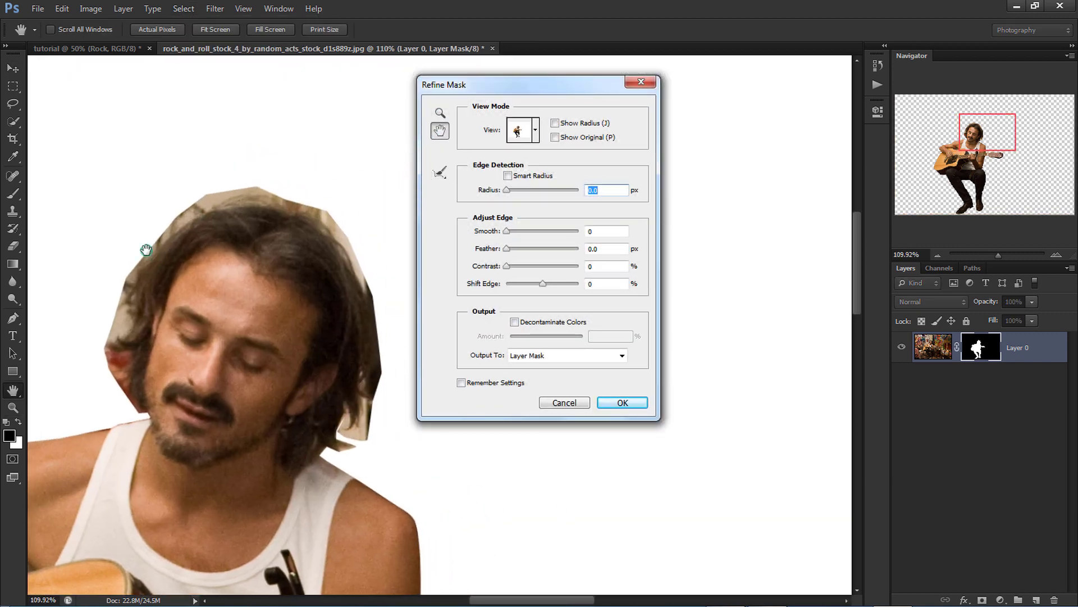
click(440, 170)
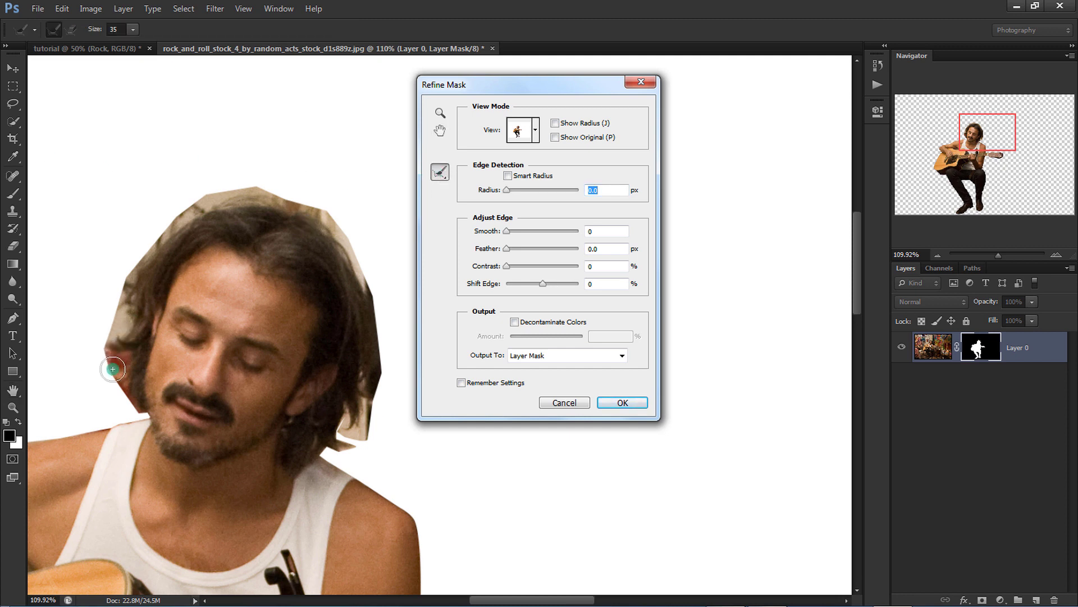
mouse_move(112, 369)
mouse_down()
mouse_move(134, 397)
mouse_move(163, 231)
mouse_move(322, 443)
mouse_move(343, 443)
mouse_up()
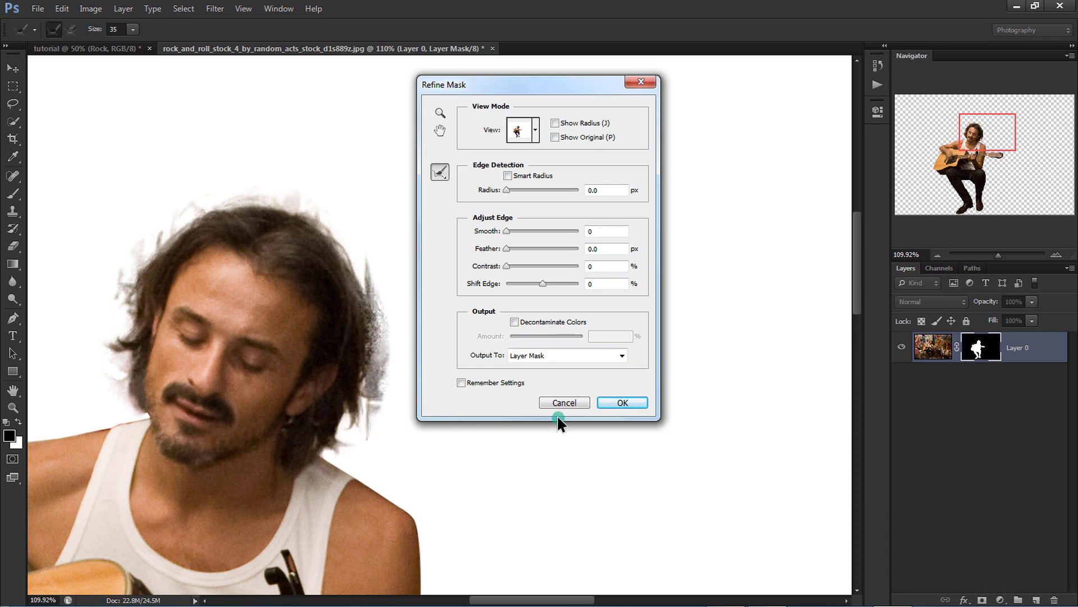
click(628, 402)
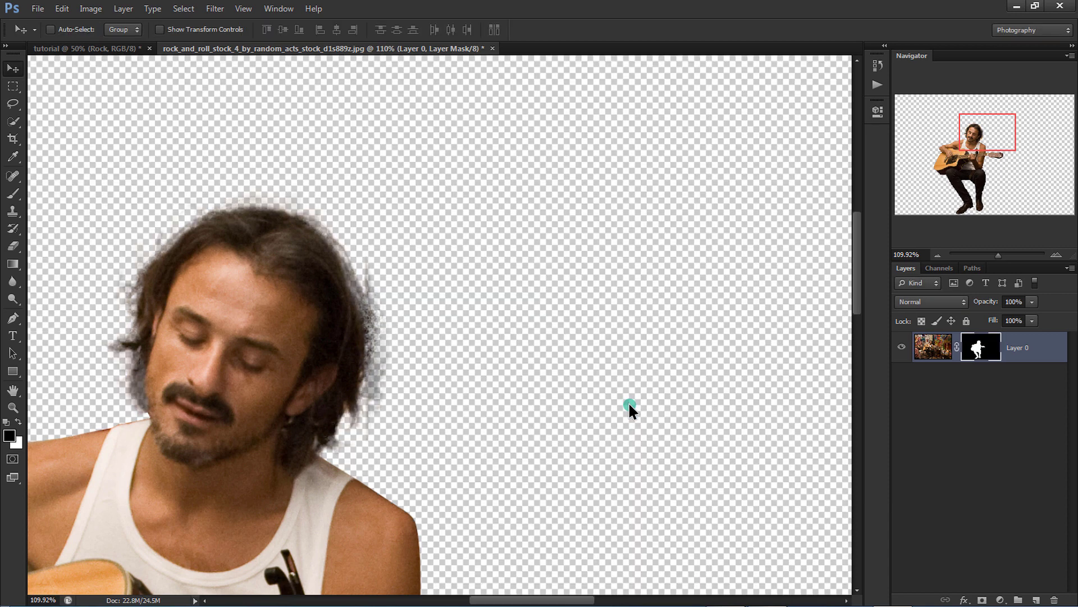
- Paint black with a ~39 px brush to remove the grey fringe around the hair
click(20, 196)
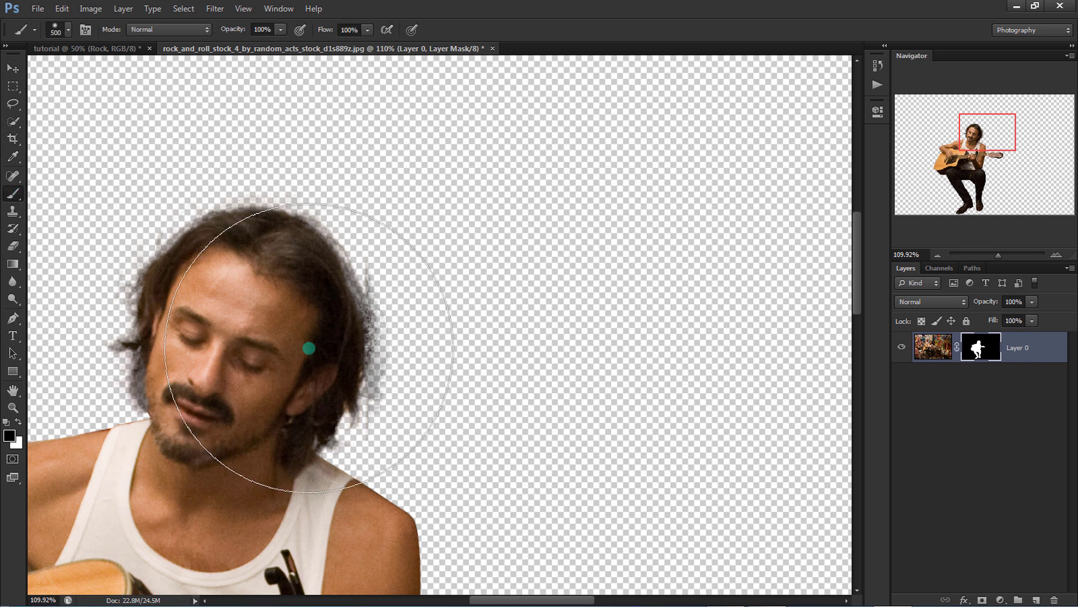
drag(457, 385, 260, 394)
drag(357, 397, 367, 399)
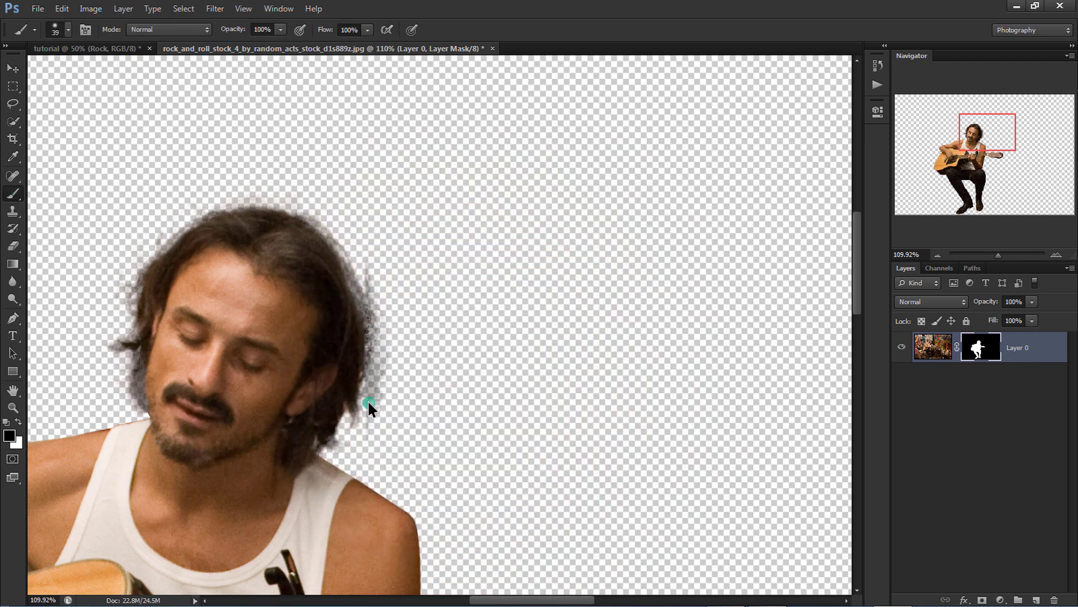
scroll(367, 399, up, 2)
mouse_move(378, 440)
mouse_down()
mouse_move(393, 277)
mouse_move(378, 181)
mouse_move(320, 103)
mouse_move(92, 53)
mouse_up()
drag(368, 185, 447, 173)
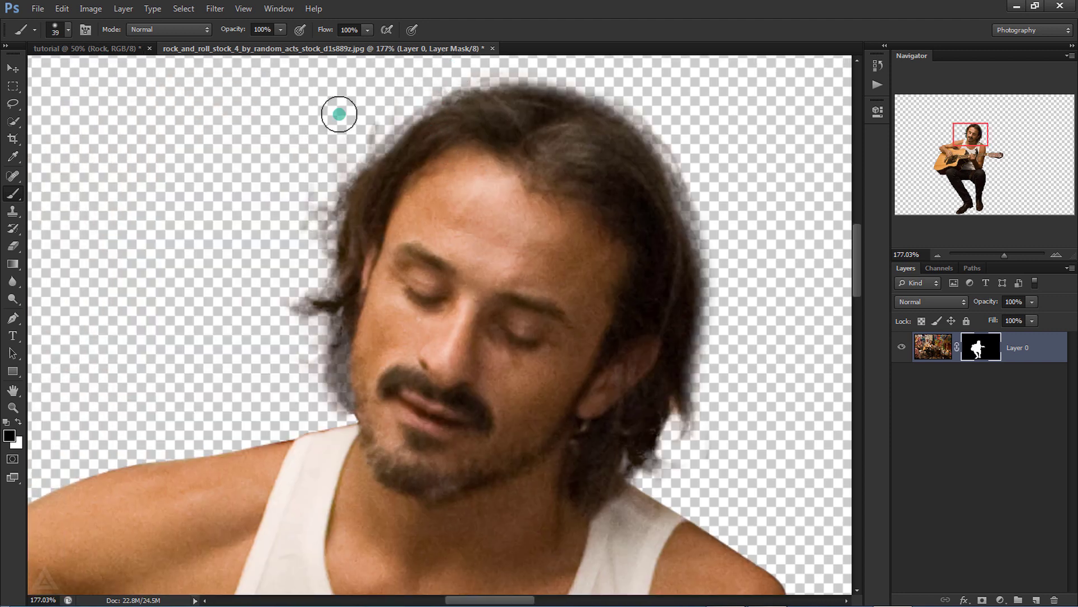
mouse_move(373, 116)
mouse_down()
mouse_move(309, 217)
mouse_move(289, 281)
mouse_move(306, 385)
mouse_move(326, 378)
mouse_move(329, 410)
mouse_up()
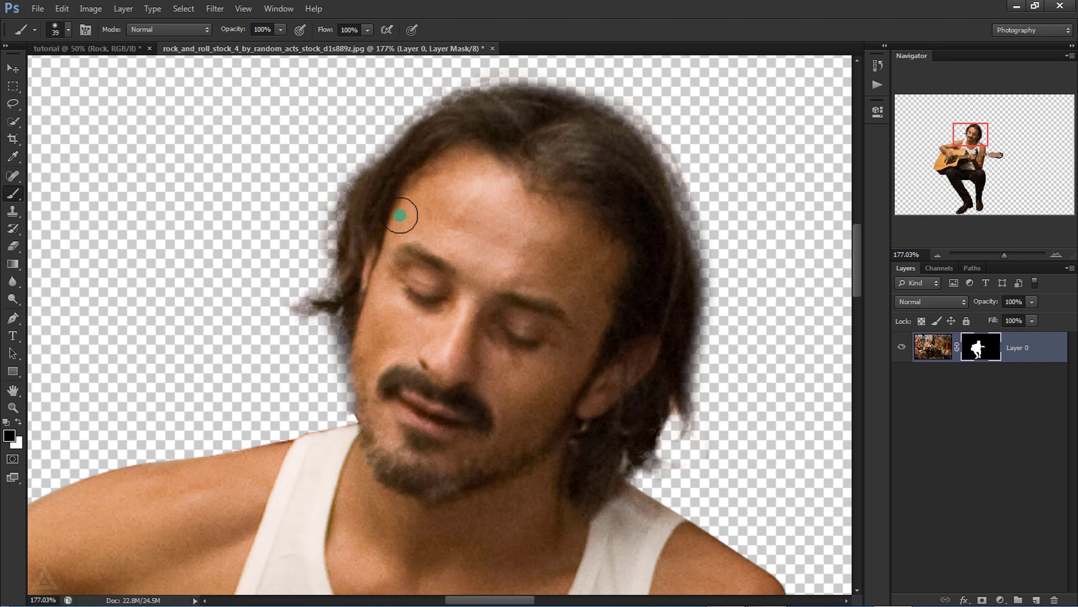
key(ctrl+0)
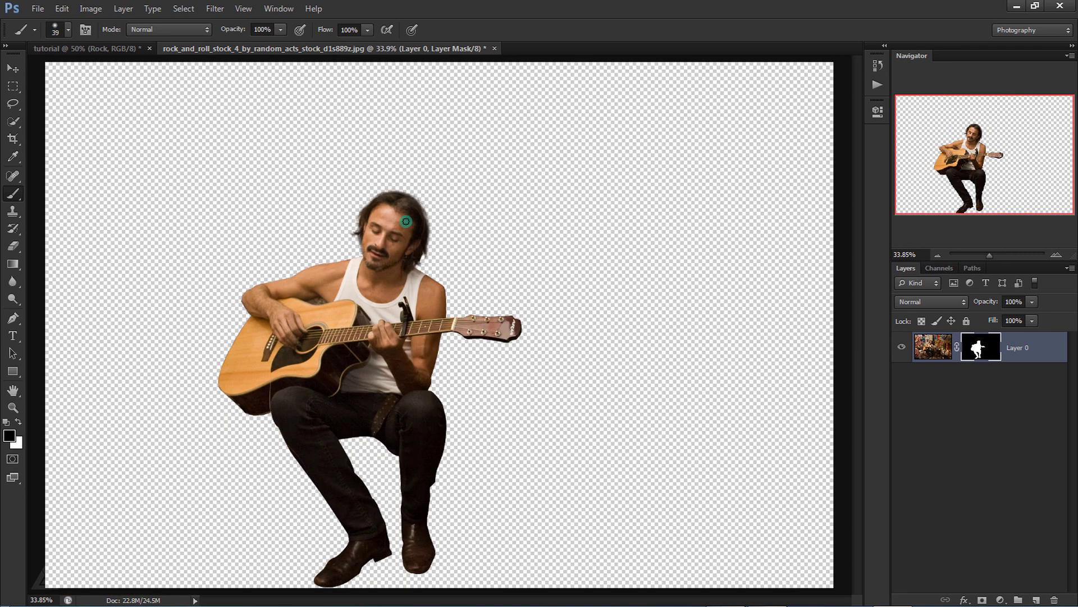
click(13, 69)
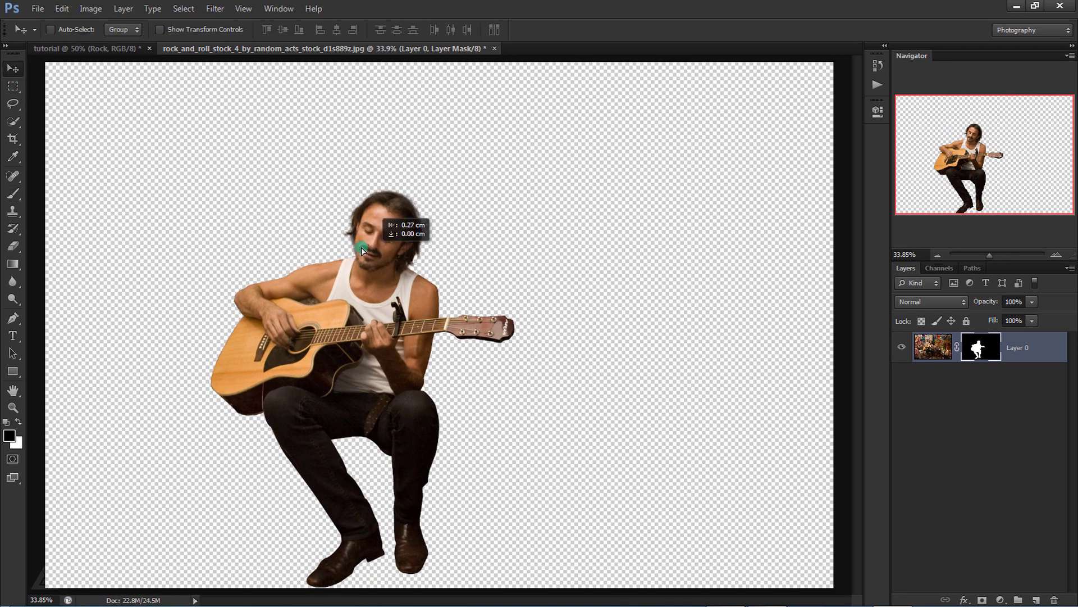
- Bring the guitarist into the forest document, scale him to about 39% and place him on the mossy rock
drag(358, 257, 337, 242)
key(x)
mouse_move(245, 215)
mouse_down()
mouse_move(396, 347)
mouse_move(424, 391)
mouse_move(428, 269)
mouse_up()
key(ctrl+t)
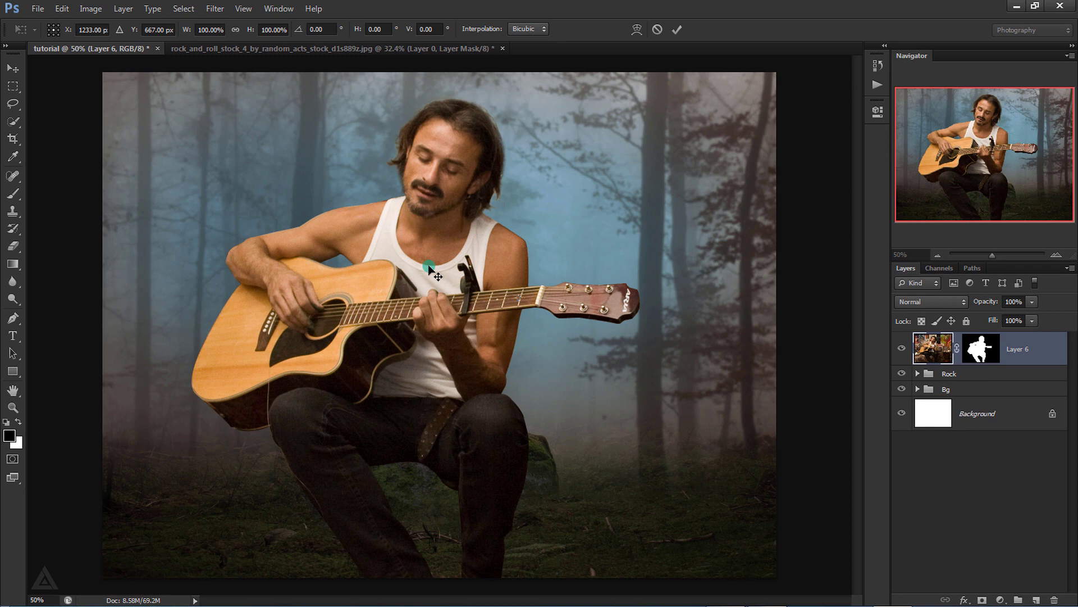
key(ctrl+minus)
key(ctrl+minus)
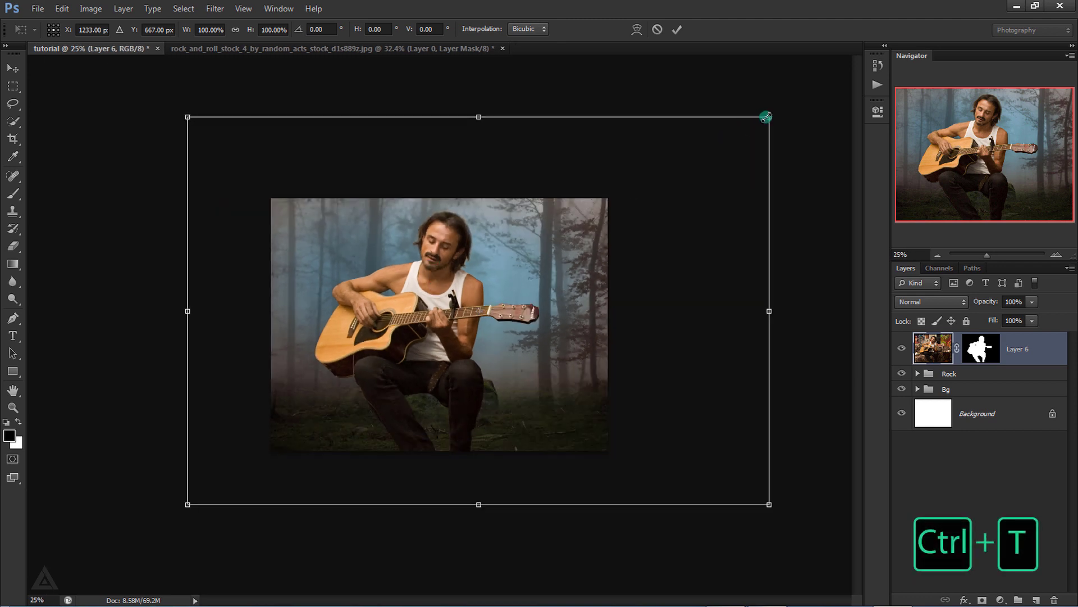
drag(766, 117, 592, 235)
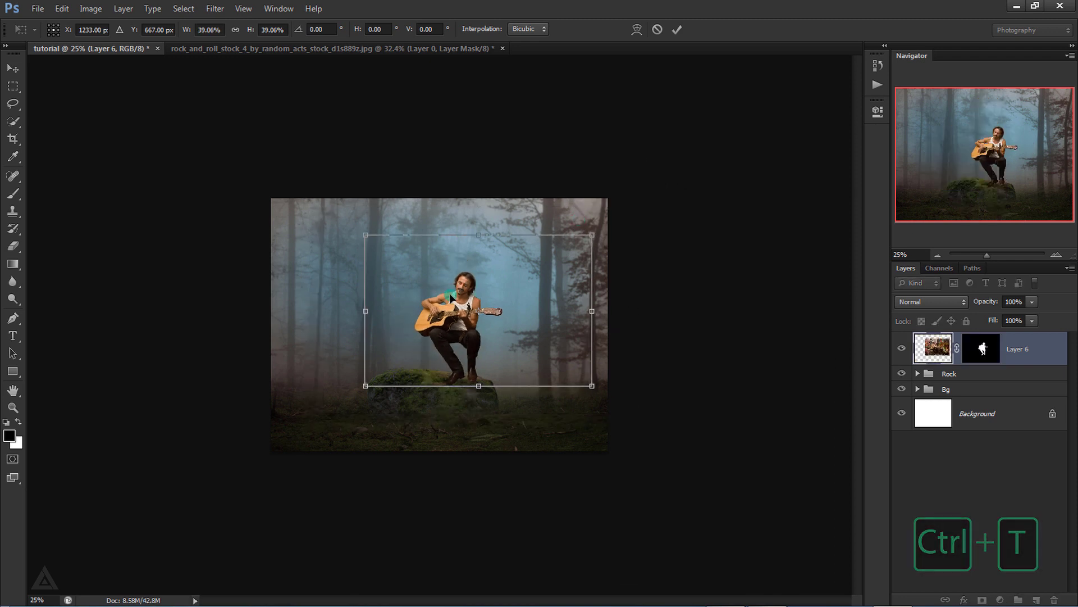
drag(451, 297, 425, 333)
click(677, 29)
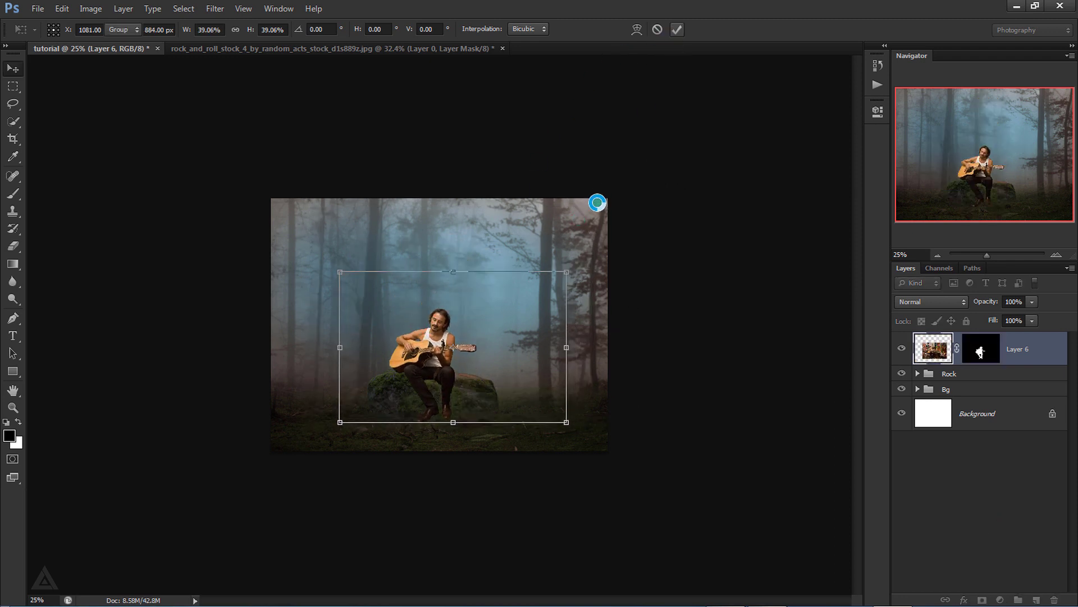
- Fine-tune the guitarist's size to about 98% and nudge him into final position on the rock
scroll(466, 387, up, 3)
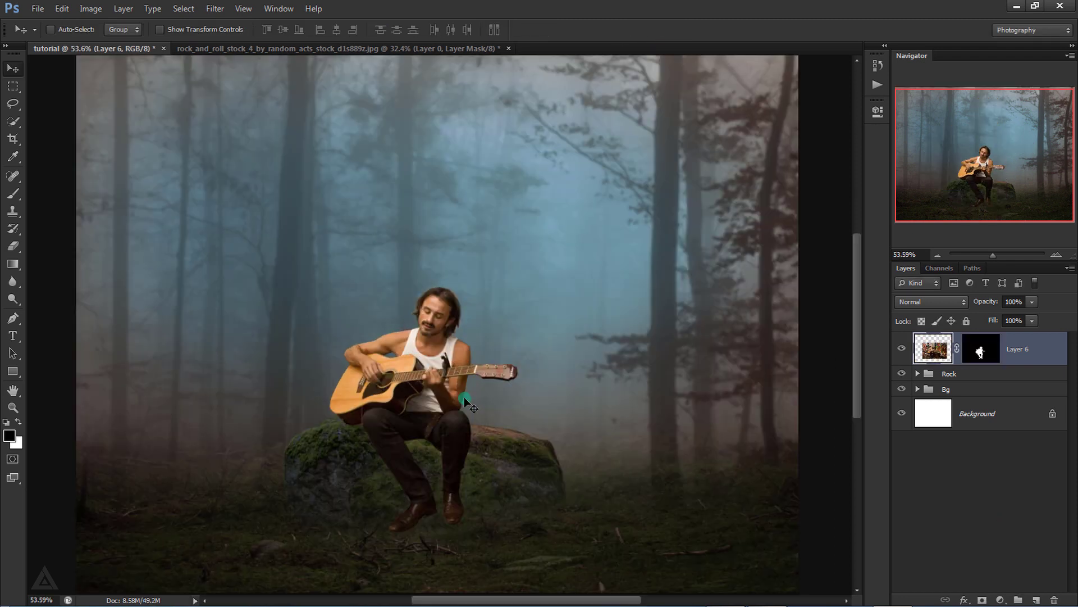
key(ctrl+t)
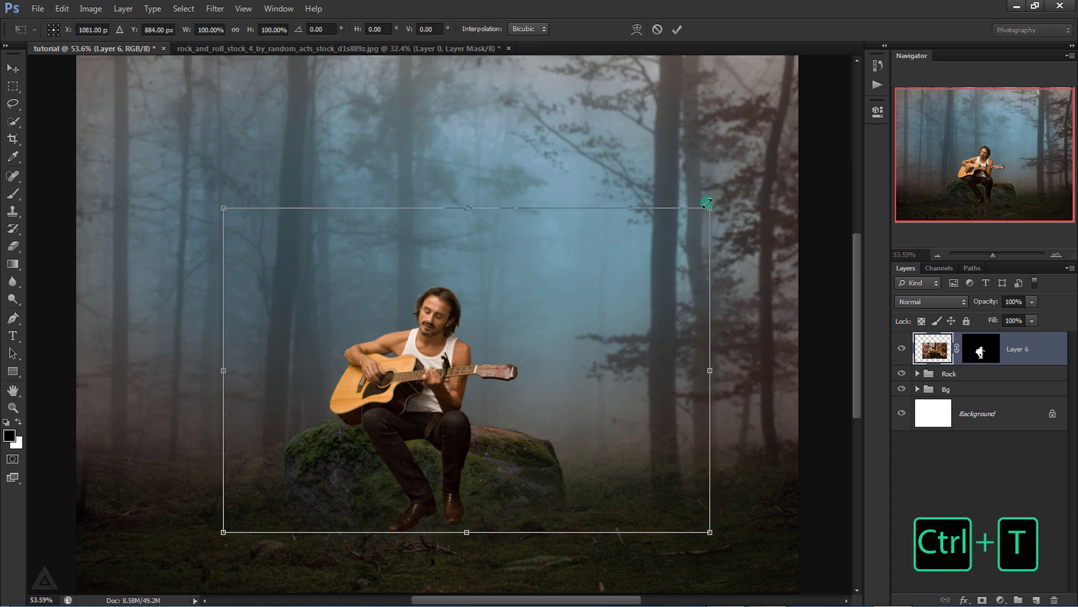
drag(713, 200, 715, 202)
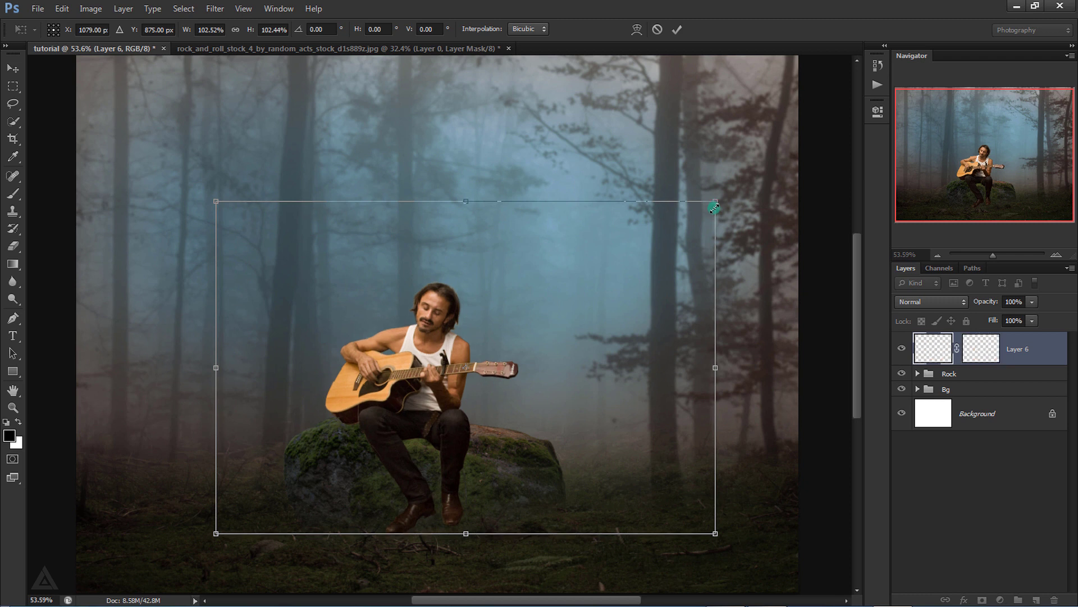
drag(714, 212, 713, 209)
key(Left)
key(Left)
key(Left)
key(Up)
key(Up)
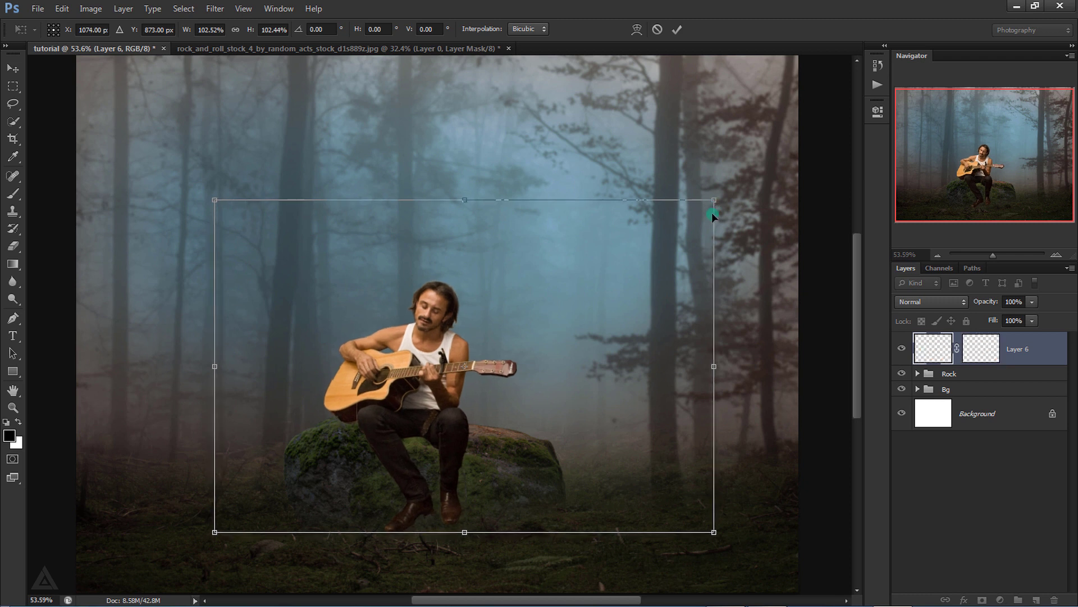
key(Up)
key(Up)
key(Up)
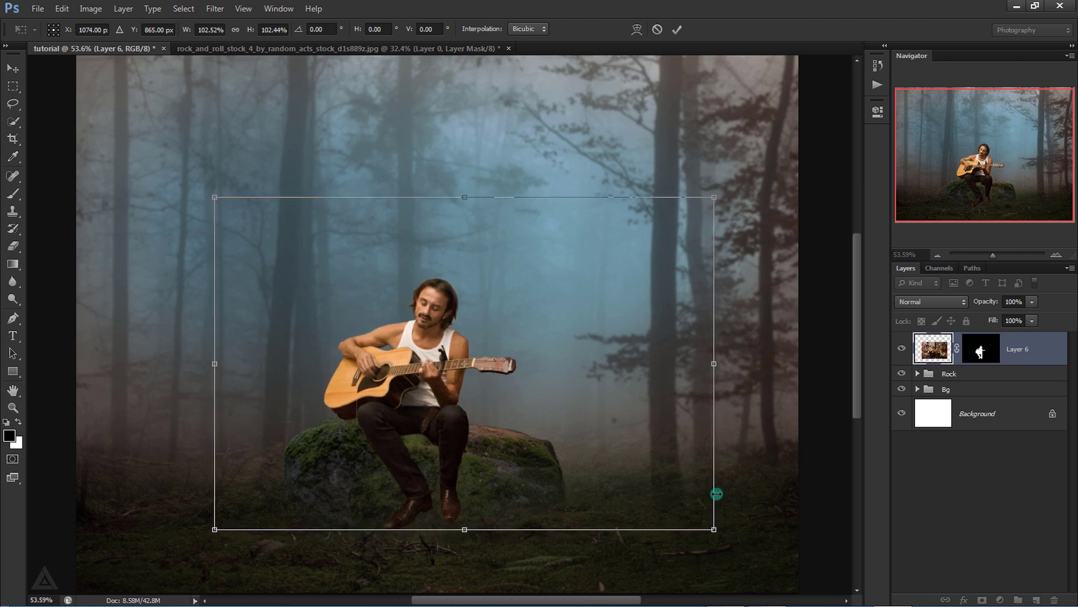
drag(708, 526, 697, 521)
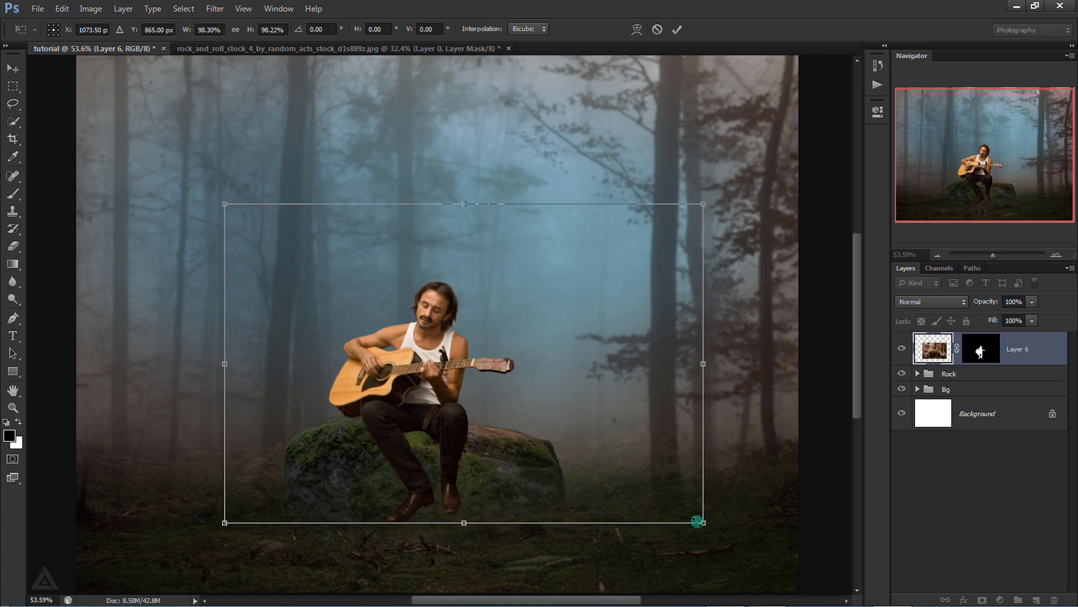
key(Up)
key(Up)
key(Up)
key(Up)
key(Up)
key(Up)
key(Up)
key(Up)
key(Up)
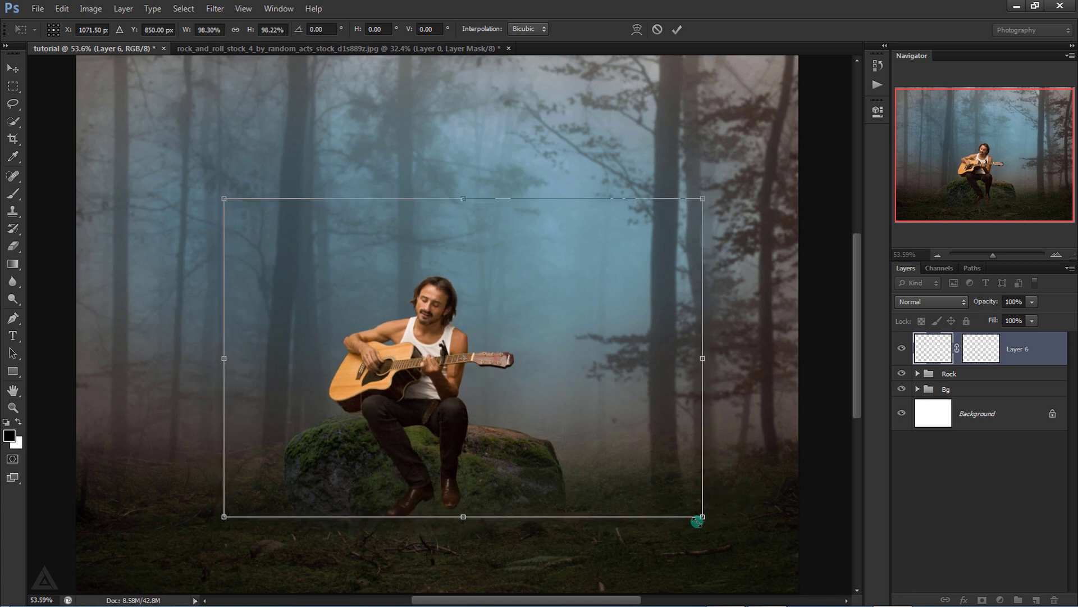
key(Left)
key(Left)
key(Left)
key(Up)
key(Left)
key(Up)
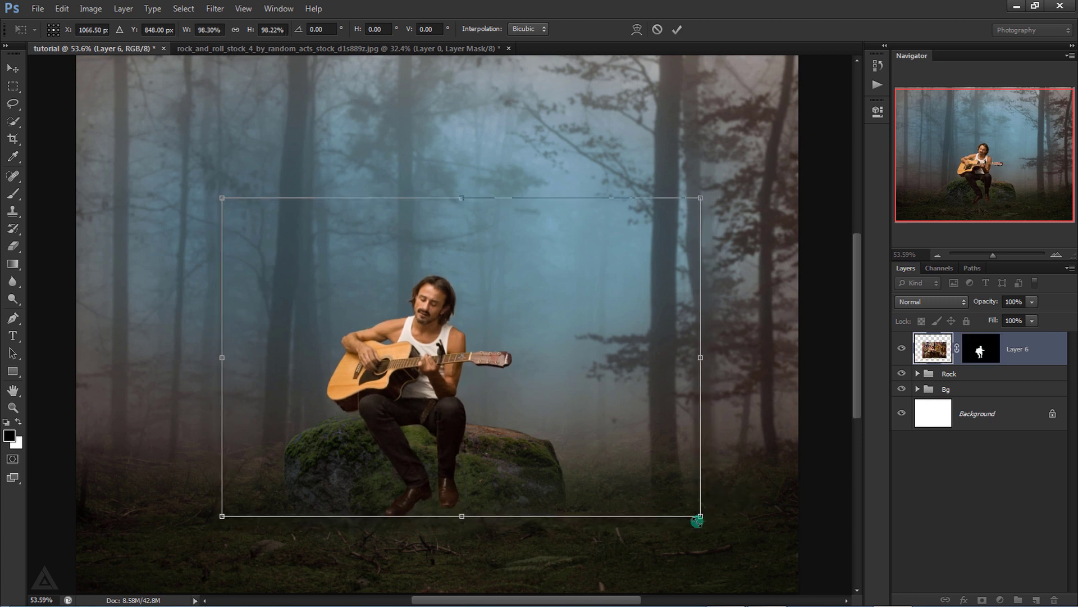
key(Up)
key(Up)
key(Down)
key(Down)
key(Left)
key(Left)
key(Left)
key(Left)
key(Left)
key(Left)
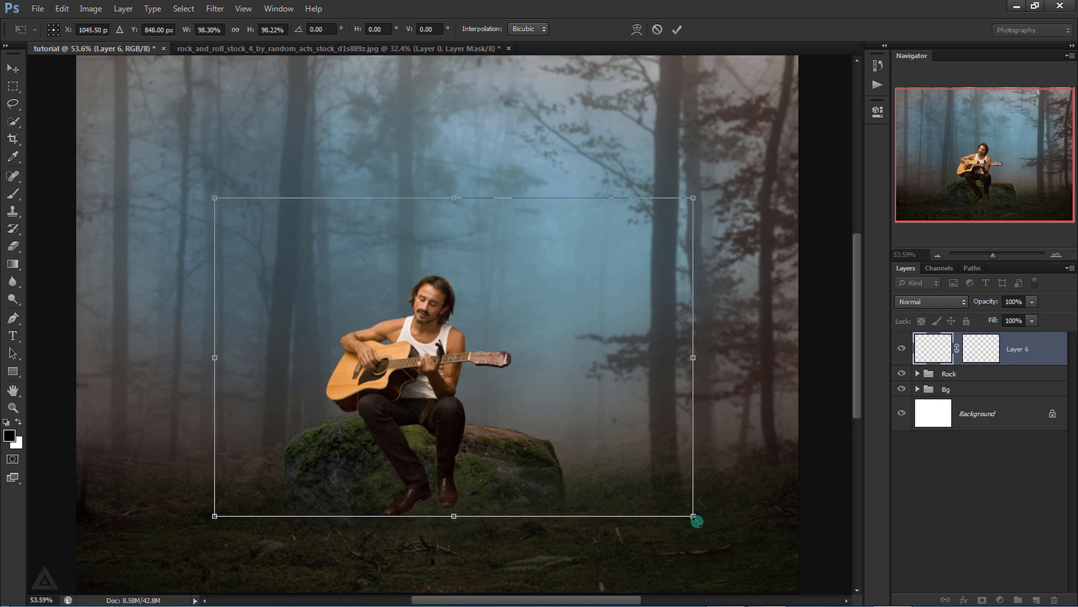
key(Left)
key(Left)
key(Left)
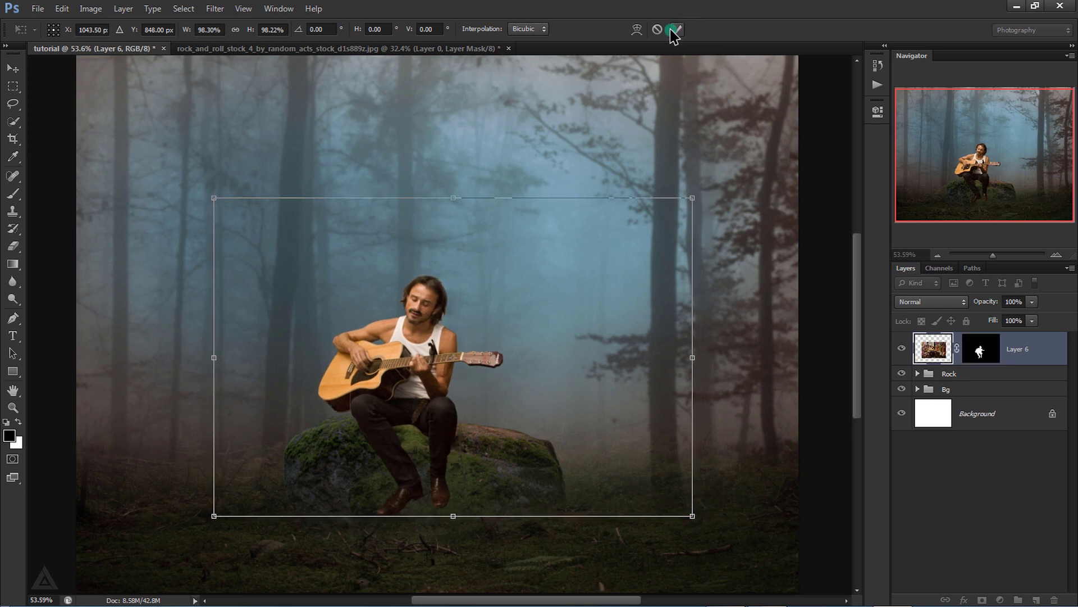
click(671, 30)
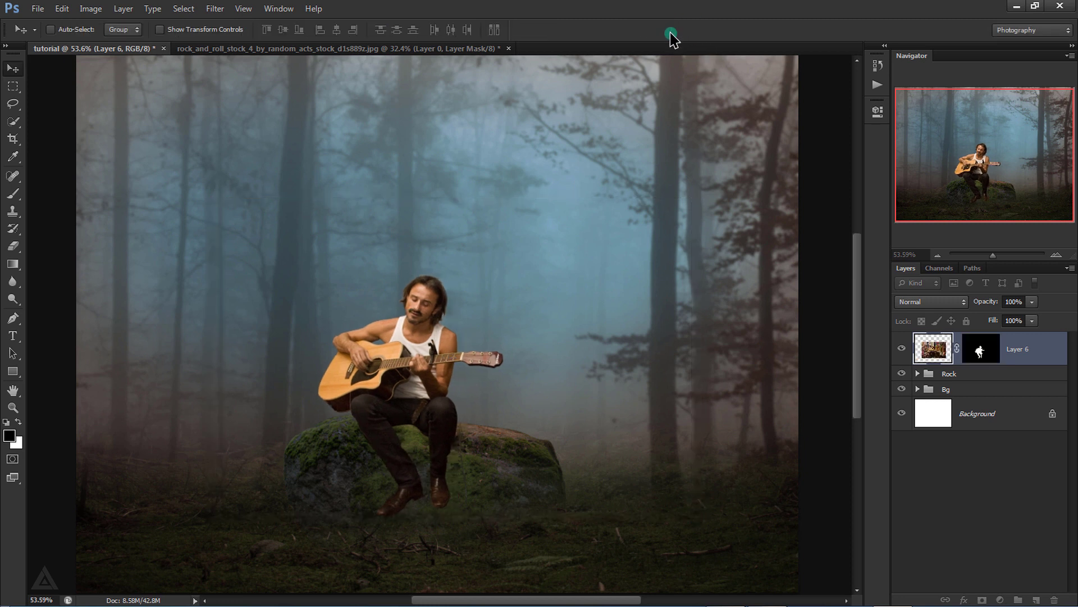
- Add a new layer above the Rock group and set up a soft 83 px brush at 63% flow
click(1039, 376)
click(1036, 600)
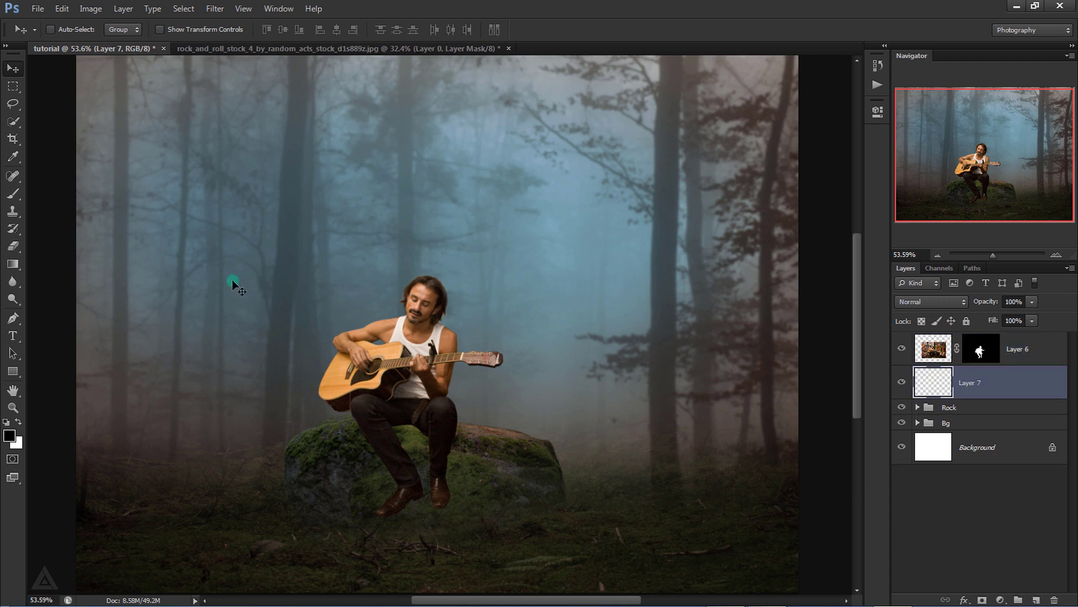
right_click(13, 194)
click(62, 191)
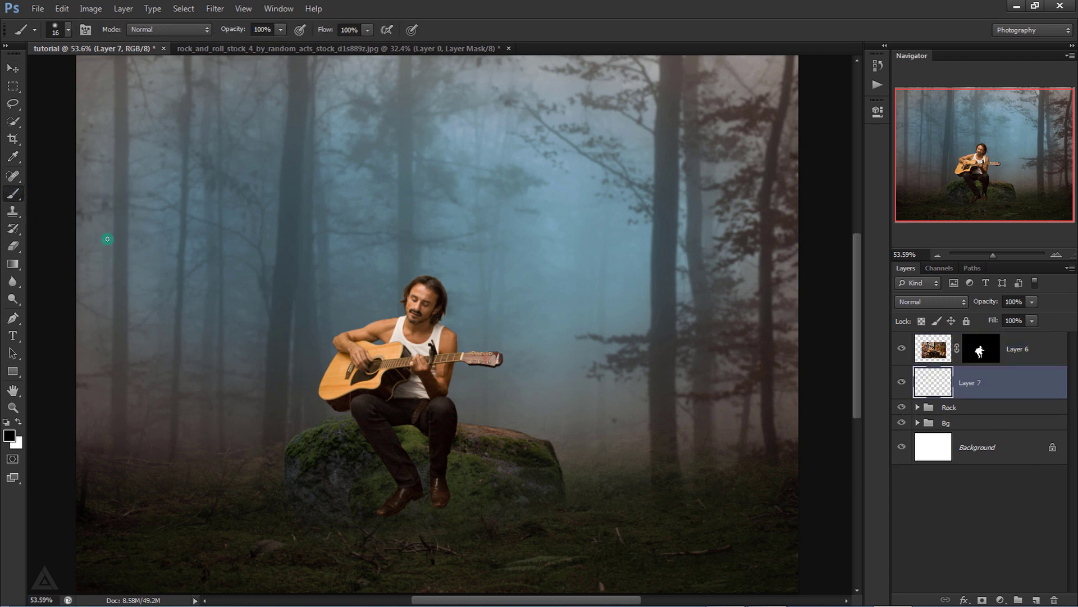
drag(411, 474, 424, 480)
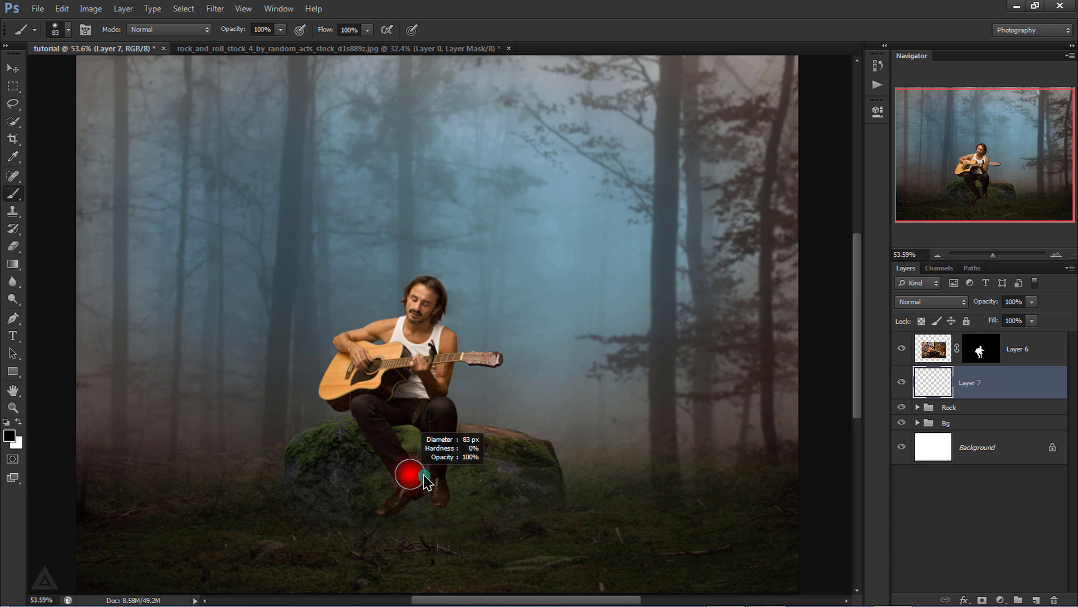
scroll(418, 443, up, 1)
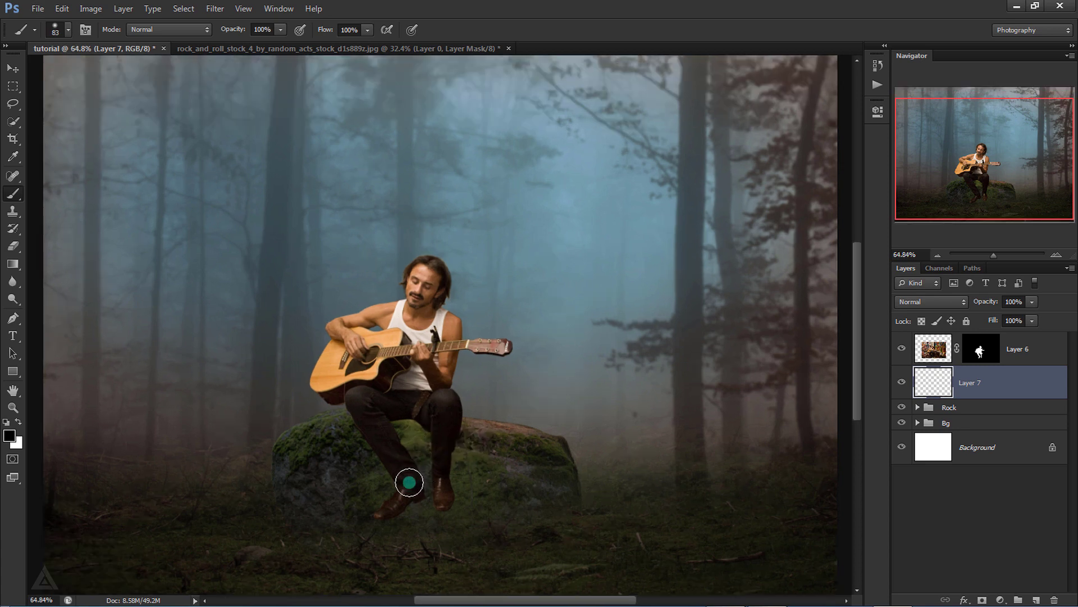
scroll(410, 482, up, 1)
scroll(409, 480, up, 4)
scroll(409, 480, up, 3)
scroll(410, 482, up, 1)
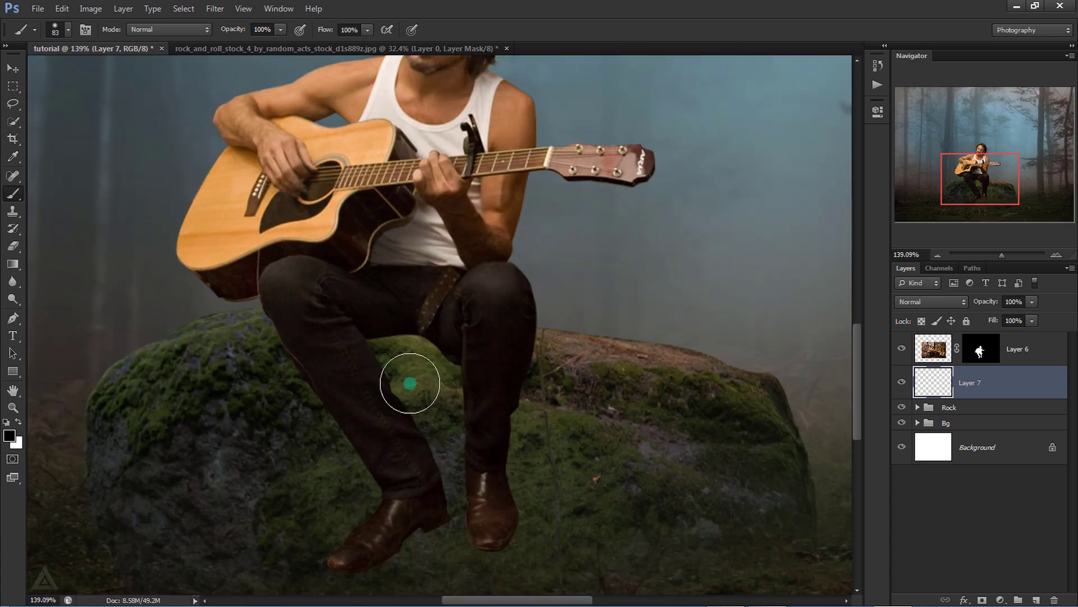
drag(326, 30, 226, 32)
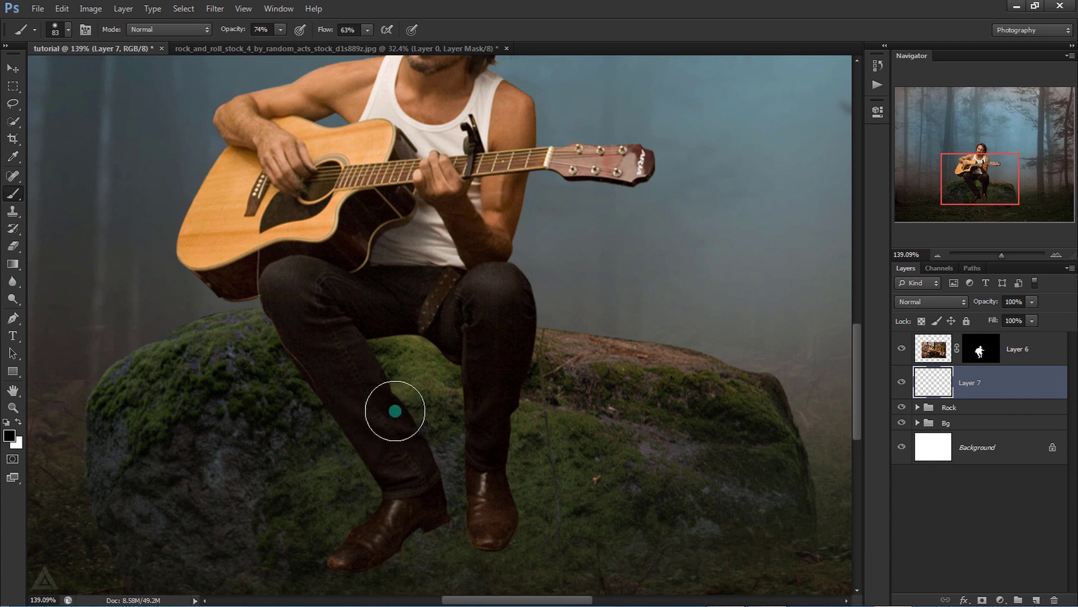
- Paint soft shadow on the rock beside and beneath the guitarist's legs
key(bracketleft)
key(bracketleft)
key(bracketleft)
drag(388, 398, 385, 385)
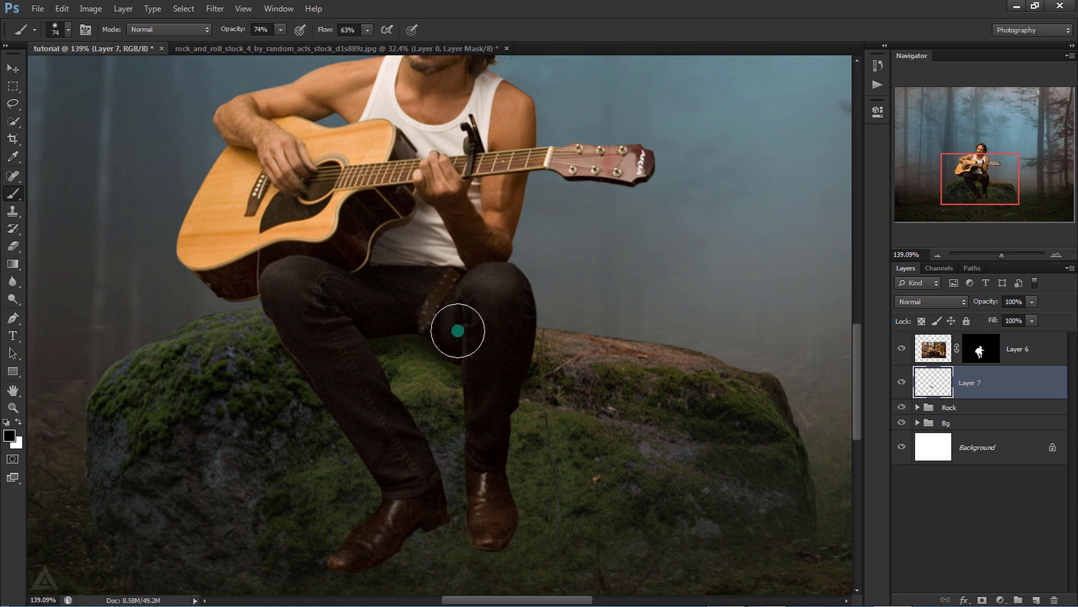
drag(479, 345, 486, 451)
drag(405, 337, 349, 402)
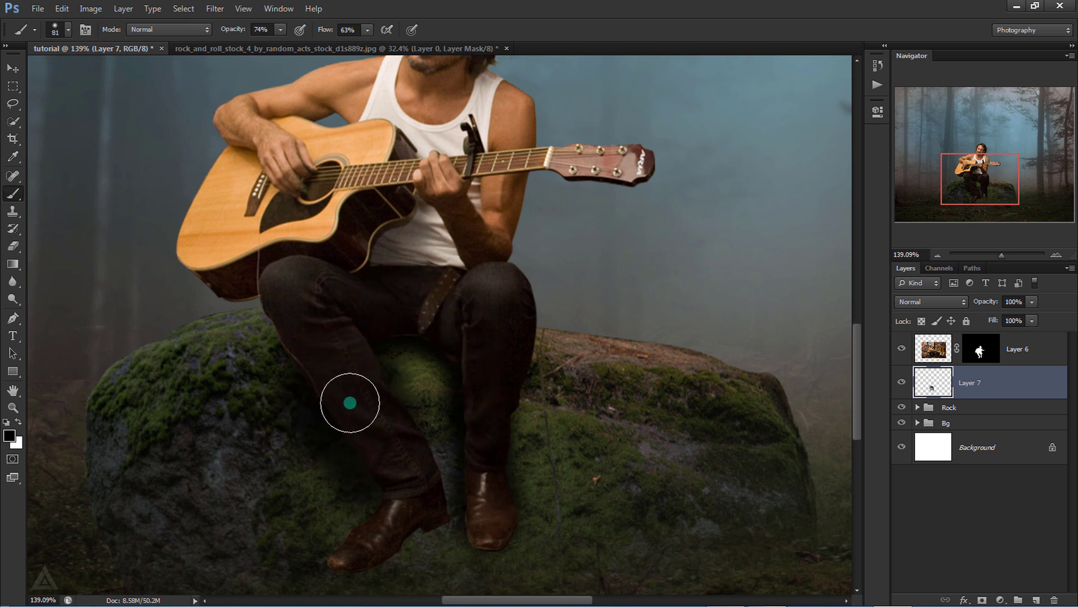
drag(414, 483, 410, 517)
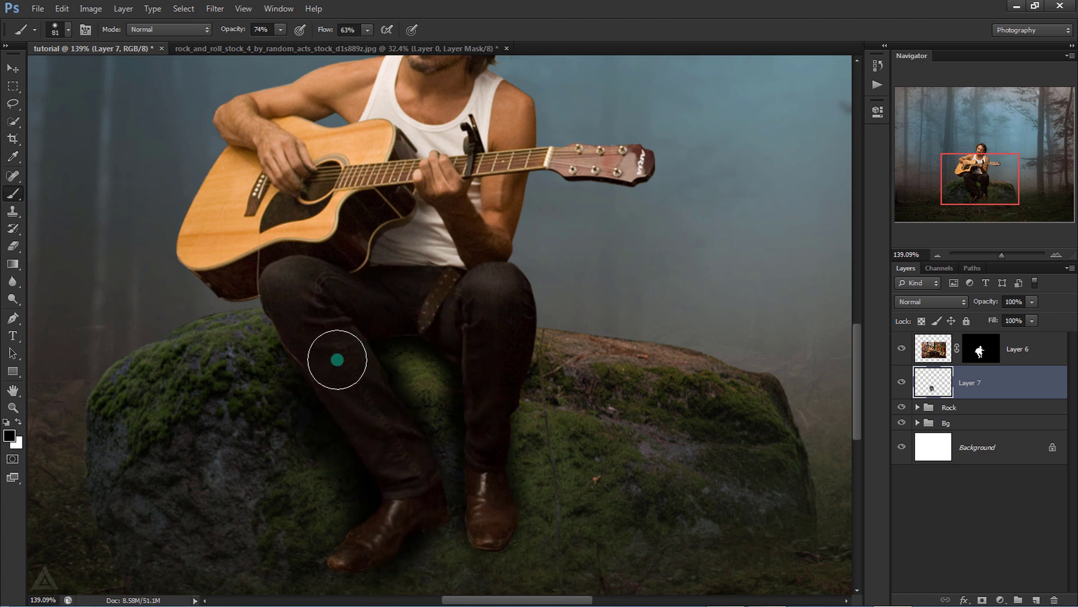
- Erase excess shadow right of the right boot with a broad eraser
click(12, 254)
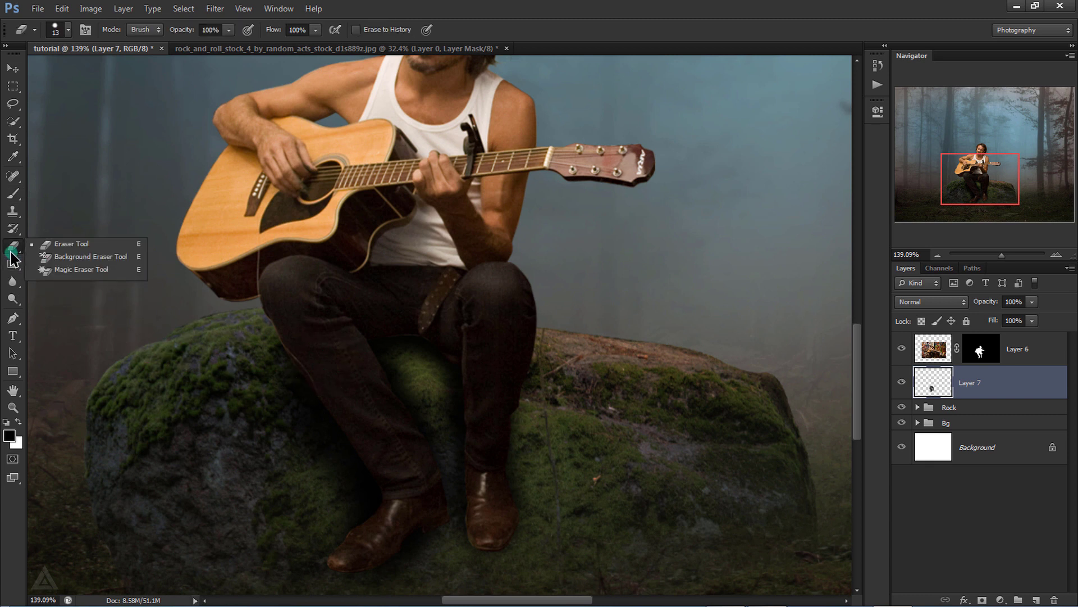
click(45, 243)
drag(265, 425, 304, 426)
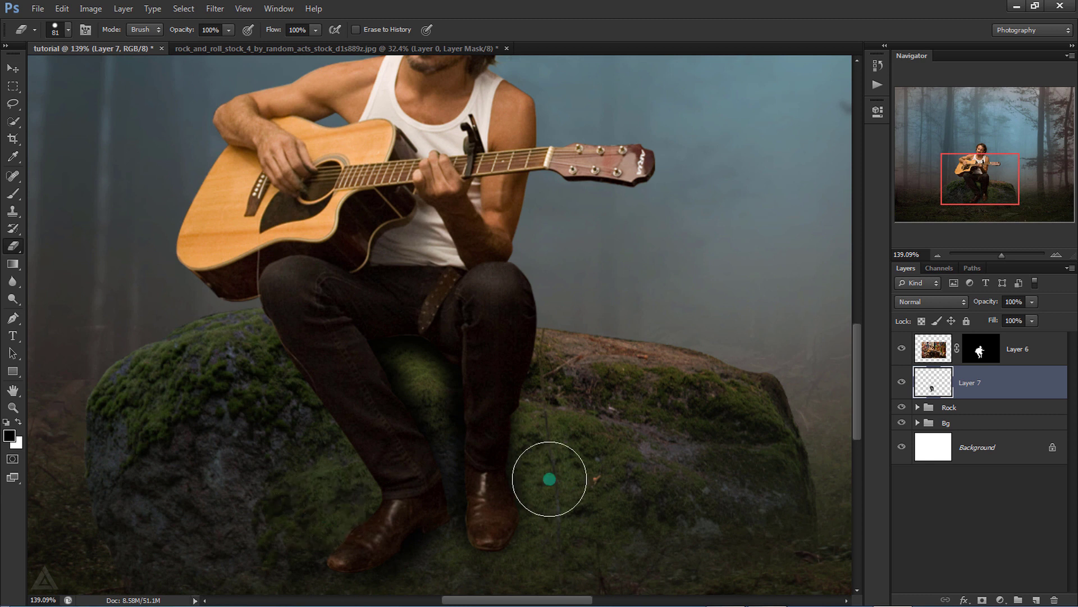
drag(551, 479, 494, 478)
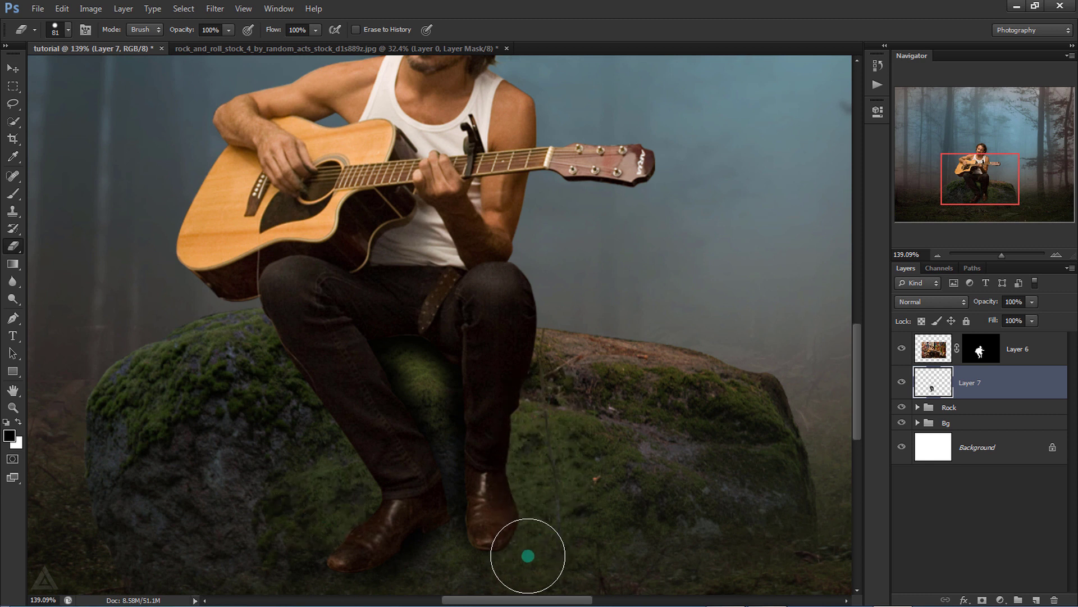
- Set the shadow layer's fill to 90% and fit the whole image in the window
click(23, 68)
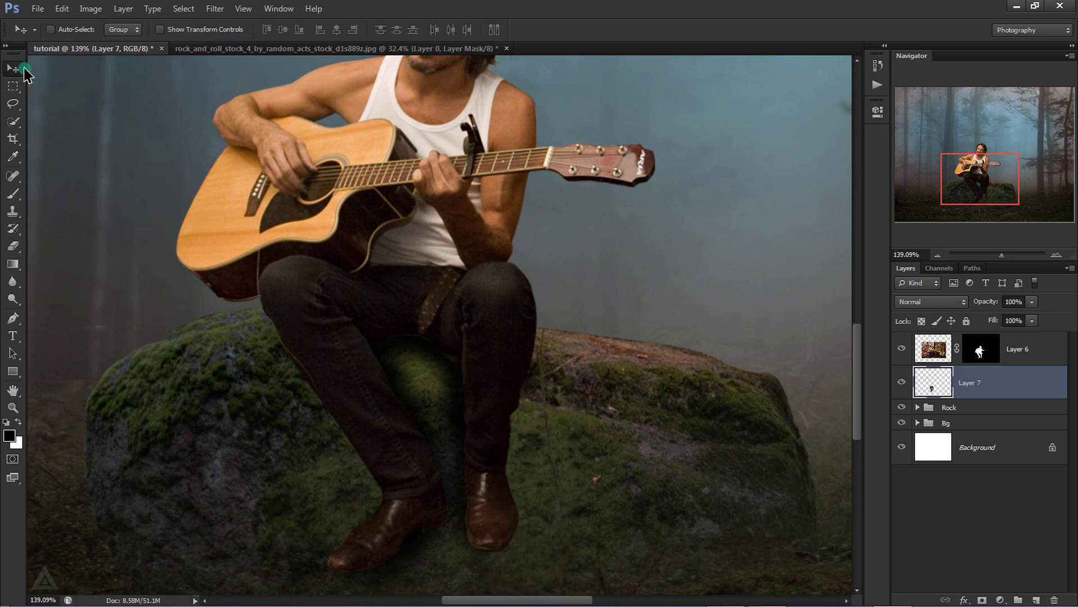
click(1020, 321)
text(90)
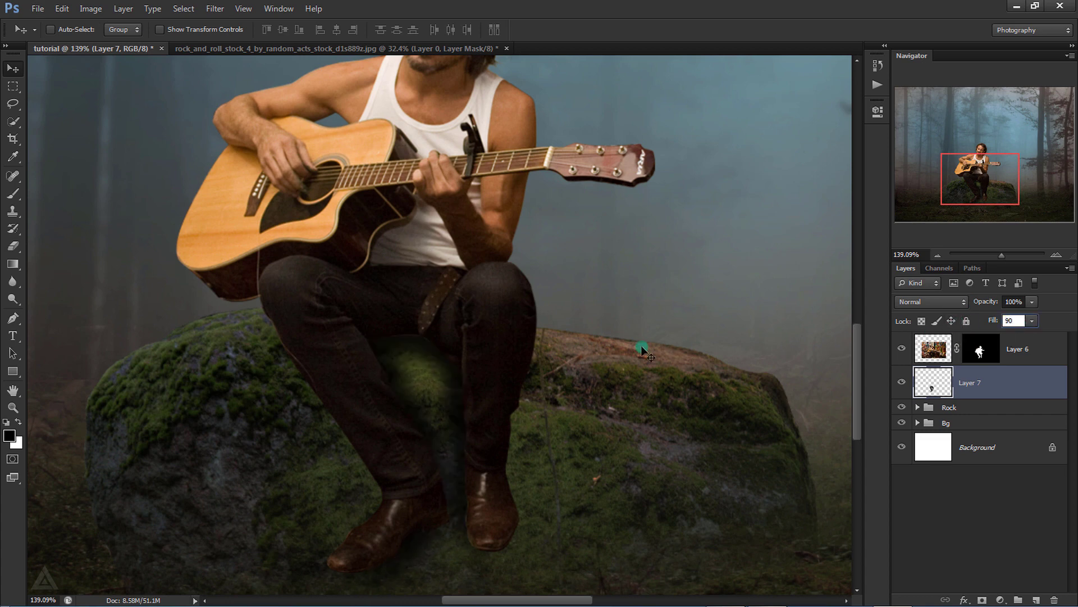
key(Return)
key(ctrl+0)
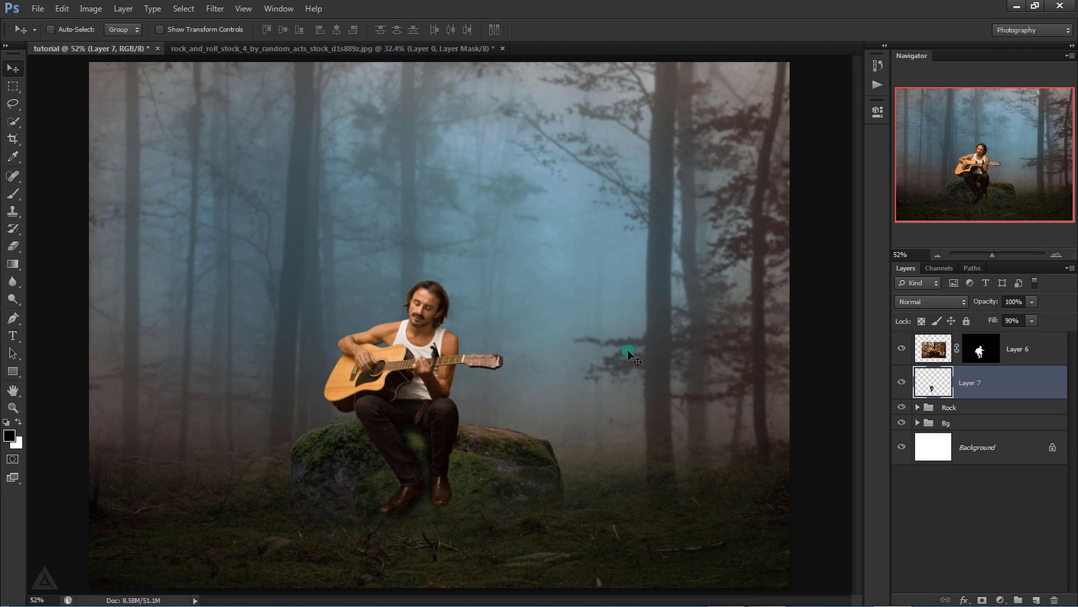
- Add a Hue/Saturation adjustment clipped to Layer 6 with saturation -59
click(1051, 358)
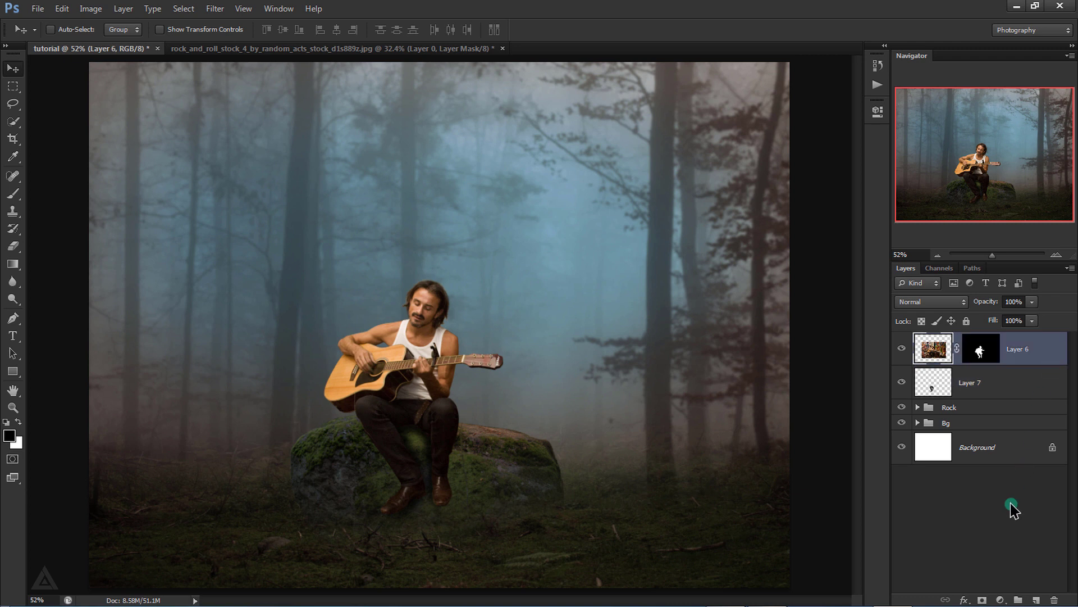
click(1000, 601)
click(992, 440)
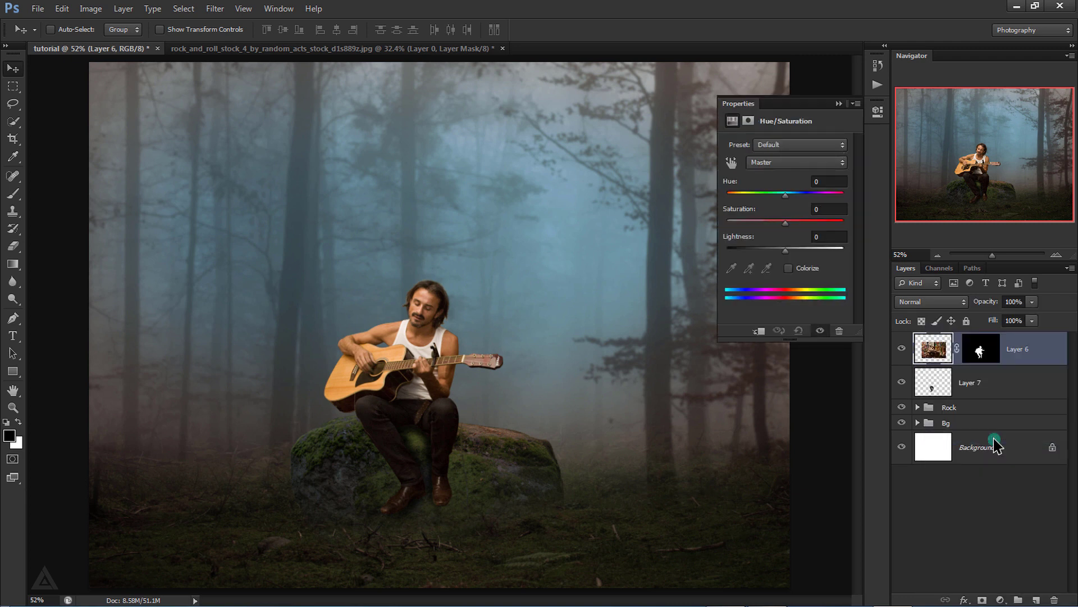
click(760, 330)
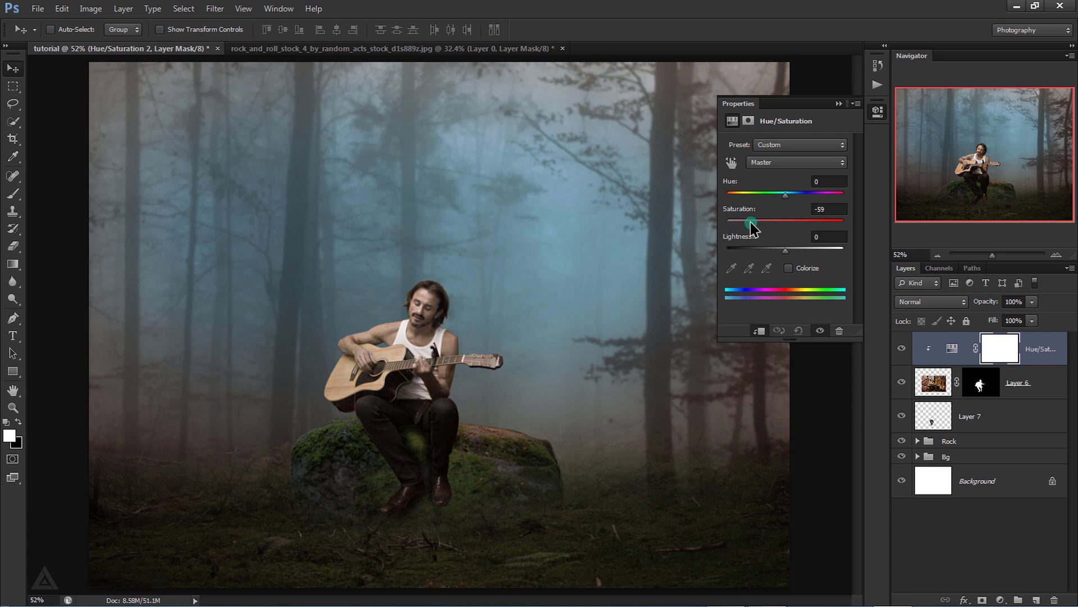
drag(750, 222, 750, 221)
- Add a clipped Brightness/Contrast adjustment at brightness -66, contrast 16, plus an empty layer above
click(998, 599)
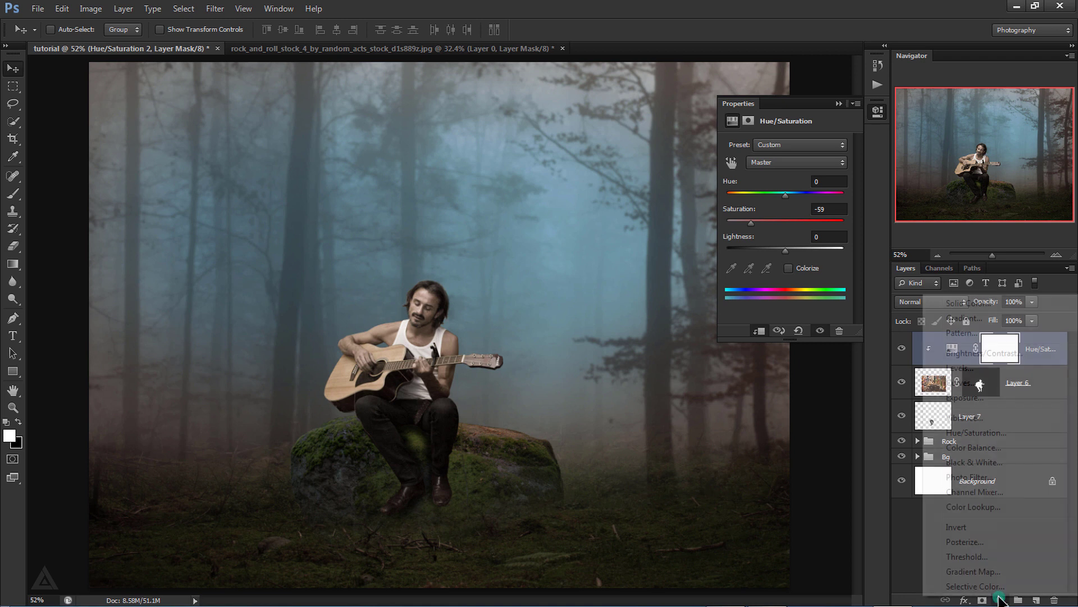
click(958, 355)
click(762, 330)
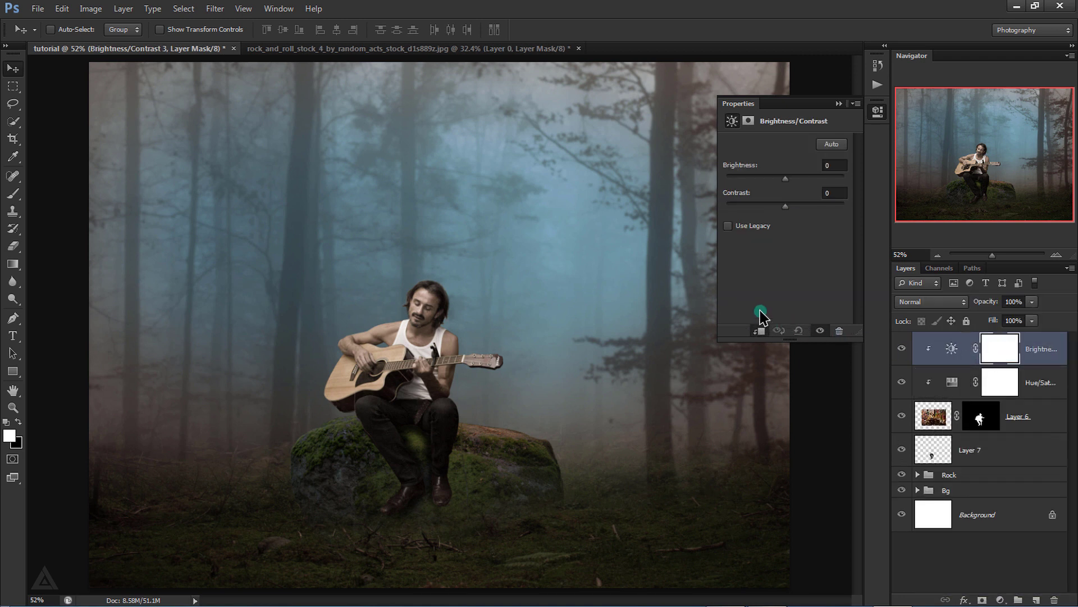
click(746, 176)
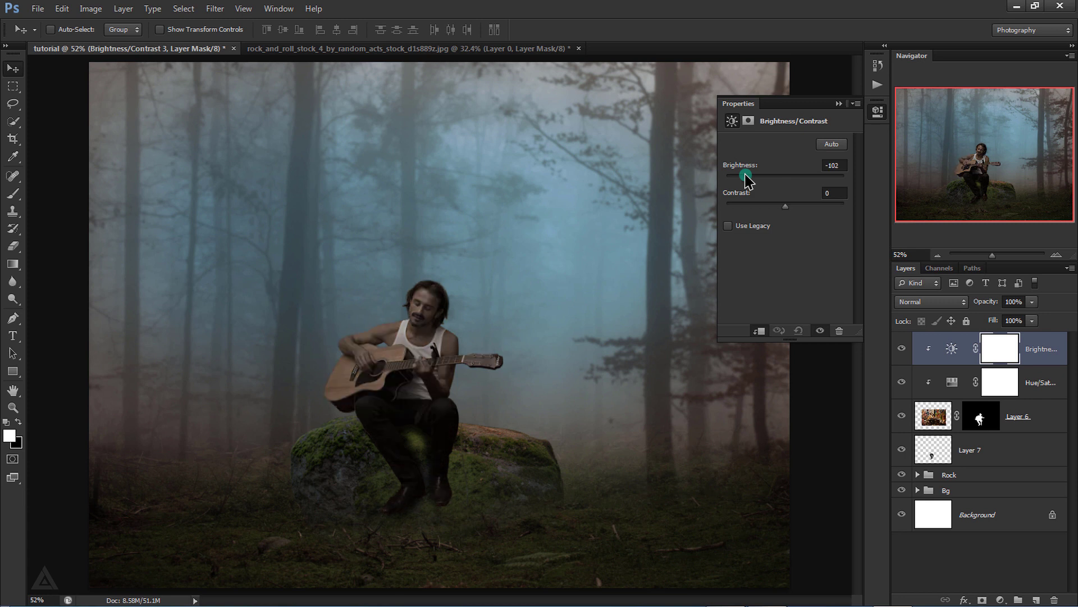
drag(763, 179, 761, 178)
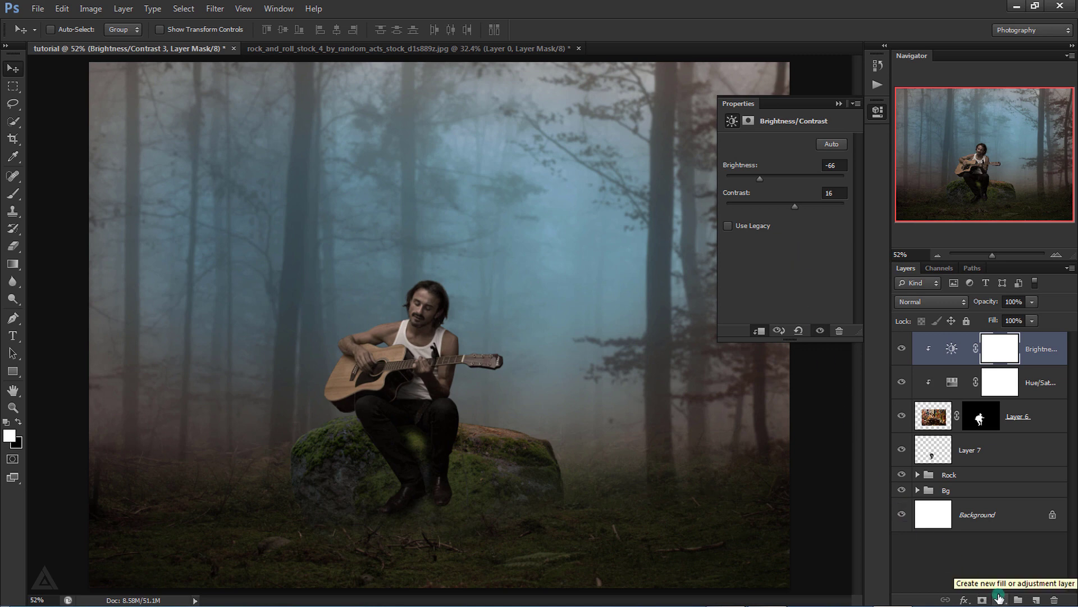
click(1037, 598)
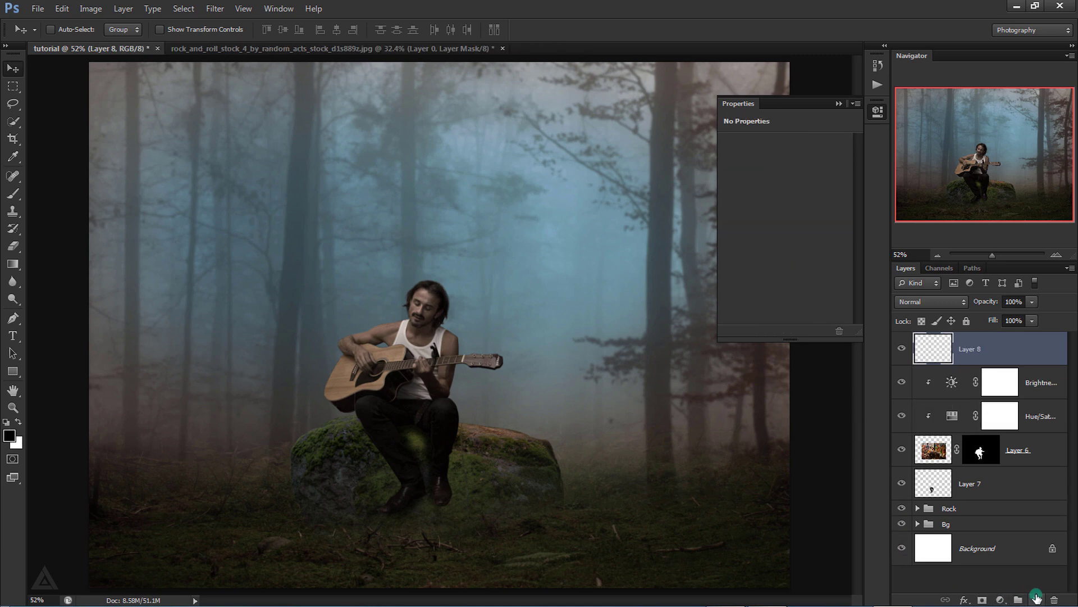
- Clip Layer 8 to the guitarist, fill it with 50% Gray and set its blend mode to Overlay
right_click(1005, 353)
click(915, 302)
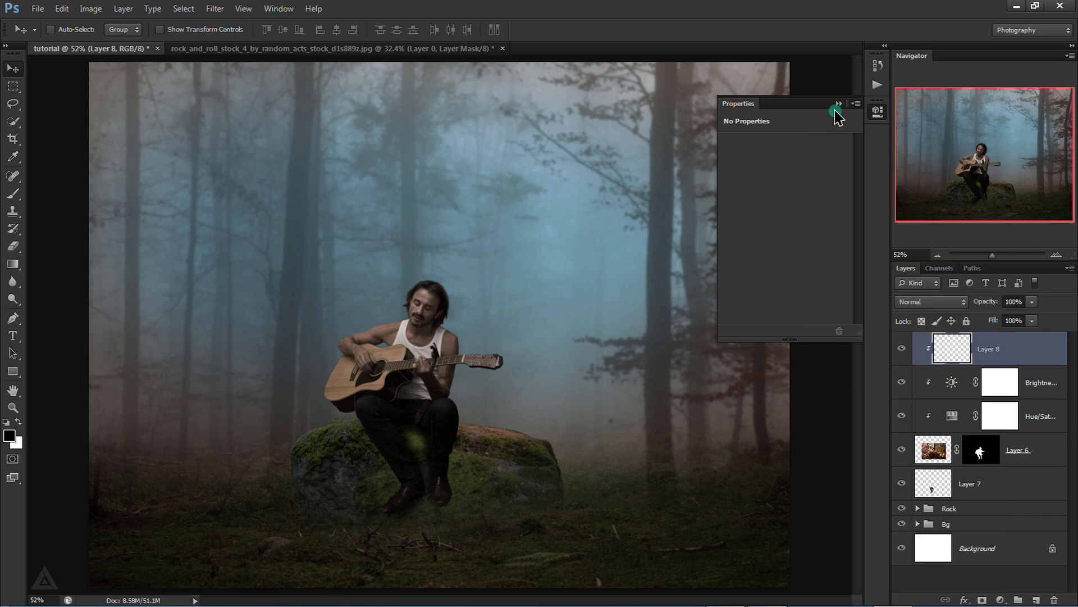
click(838, 105)
click(62, 9)
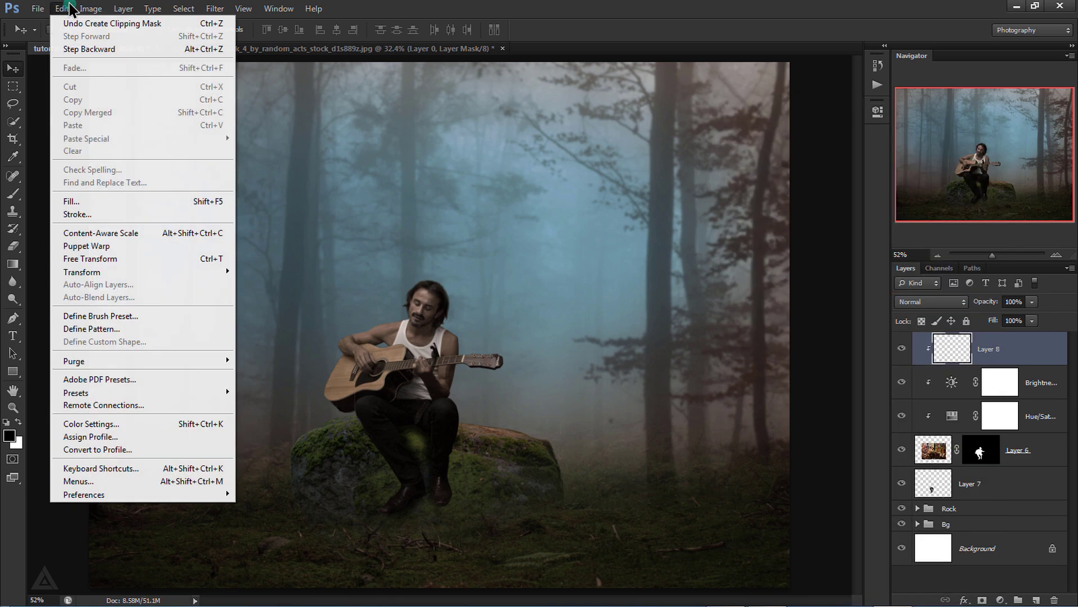
click(134, 202)
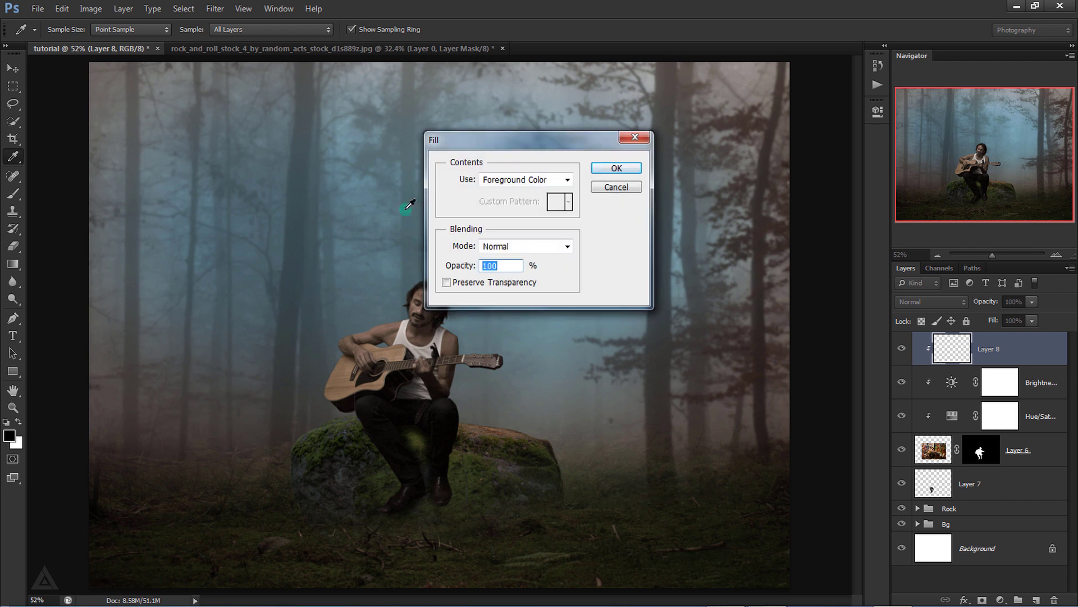
click(504, 181)
click(513, 291)
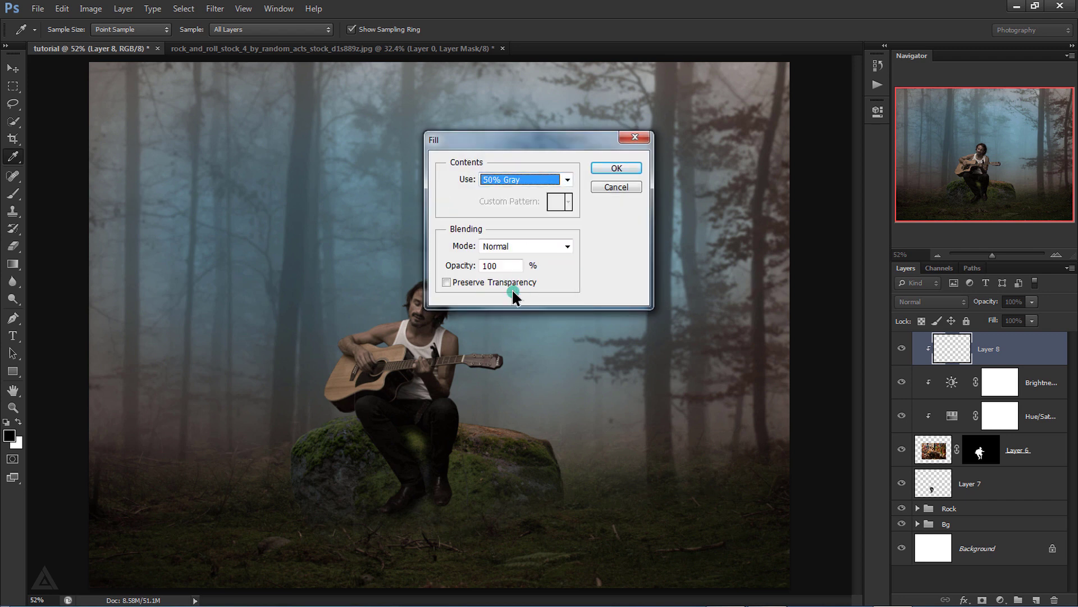
click(605, 171)
key(v)
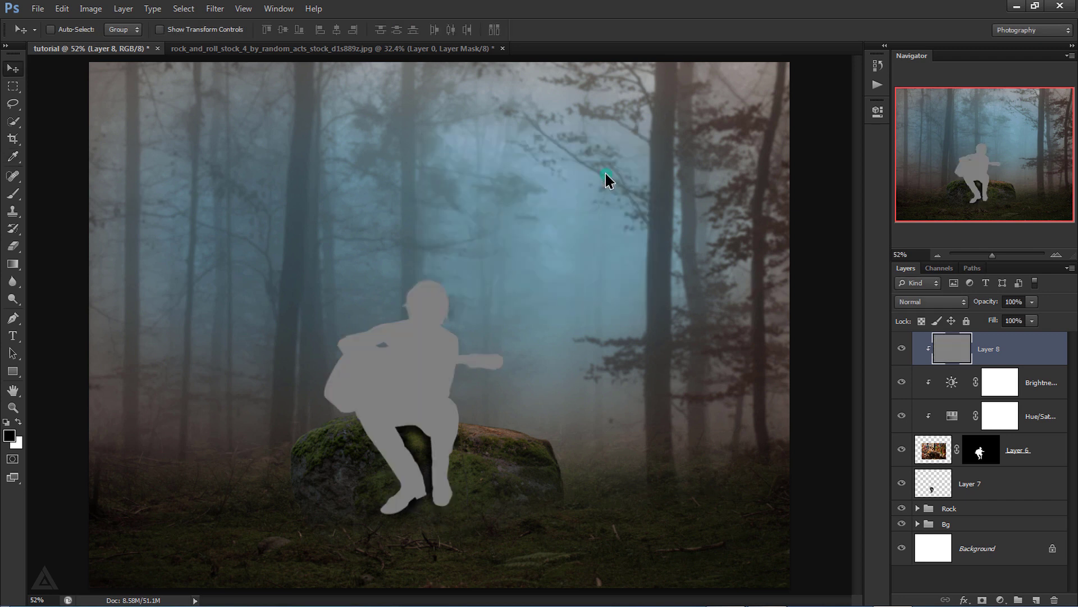
click(916, 301)
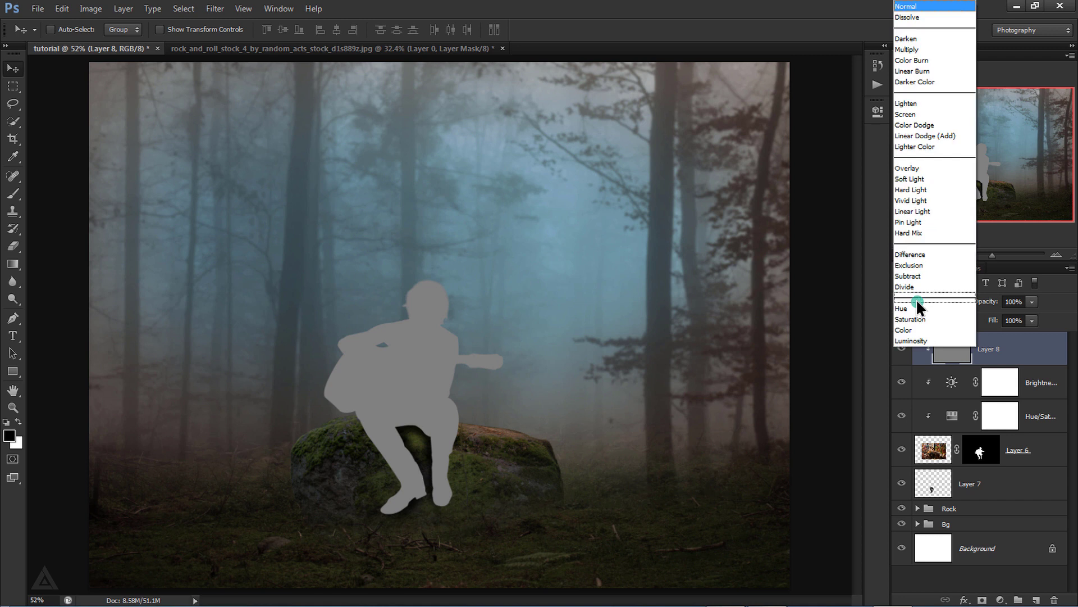
click(911, 172)
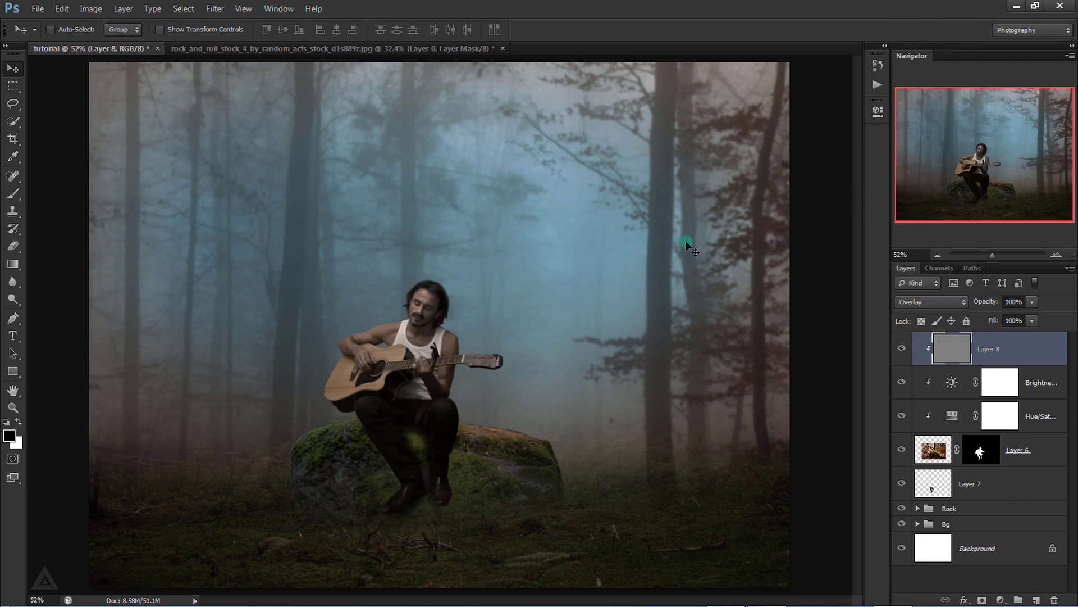
- Dodge the guitarist's lower right leg and shirt below the guitar, limited to Midtones
drag(12, 296, 31, 297)
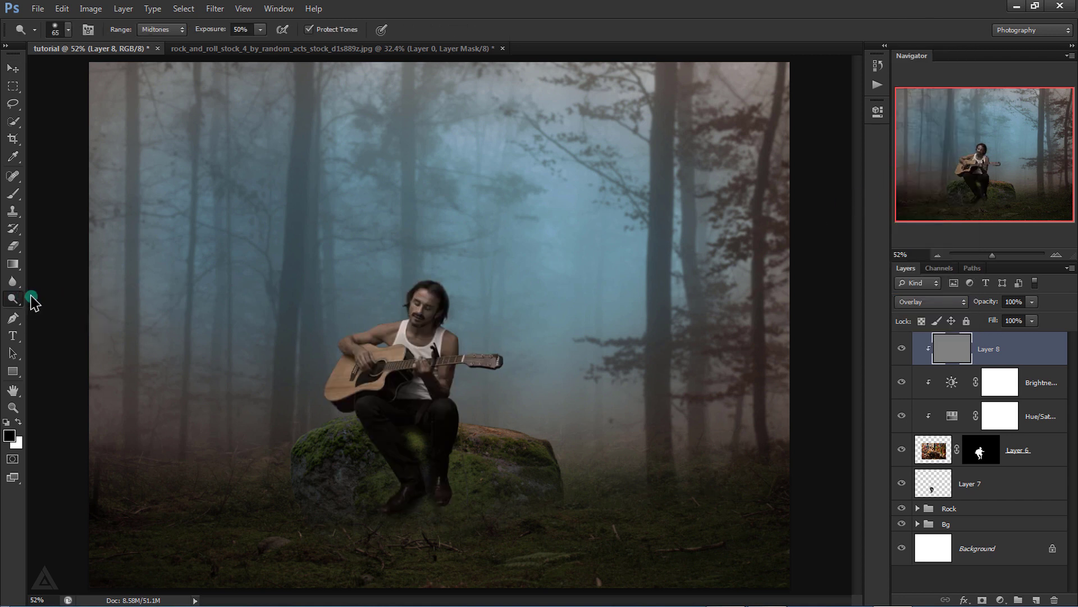
click(163, 33)
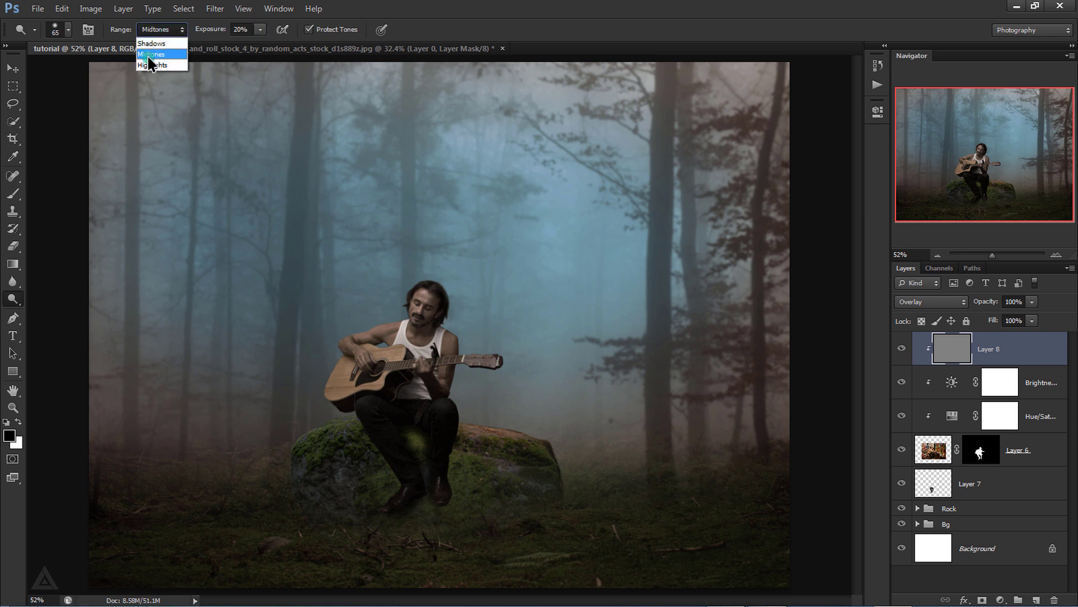
click(162, 55)
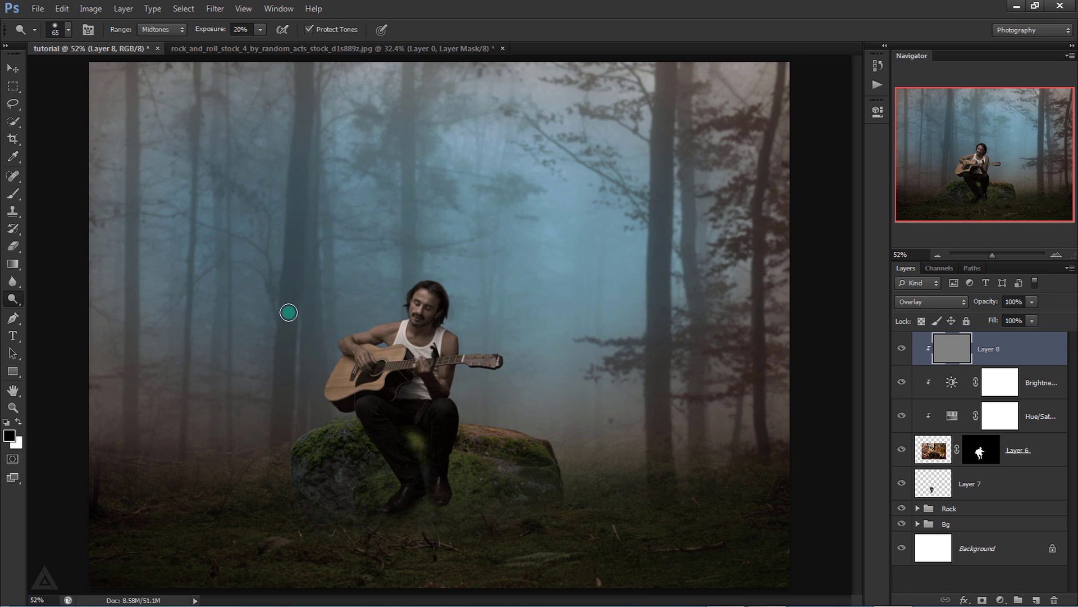
scroll(486, 413, up, 2)
scroll(450, 444, up, 2)
scroll(439, 451, up, 2)
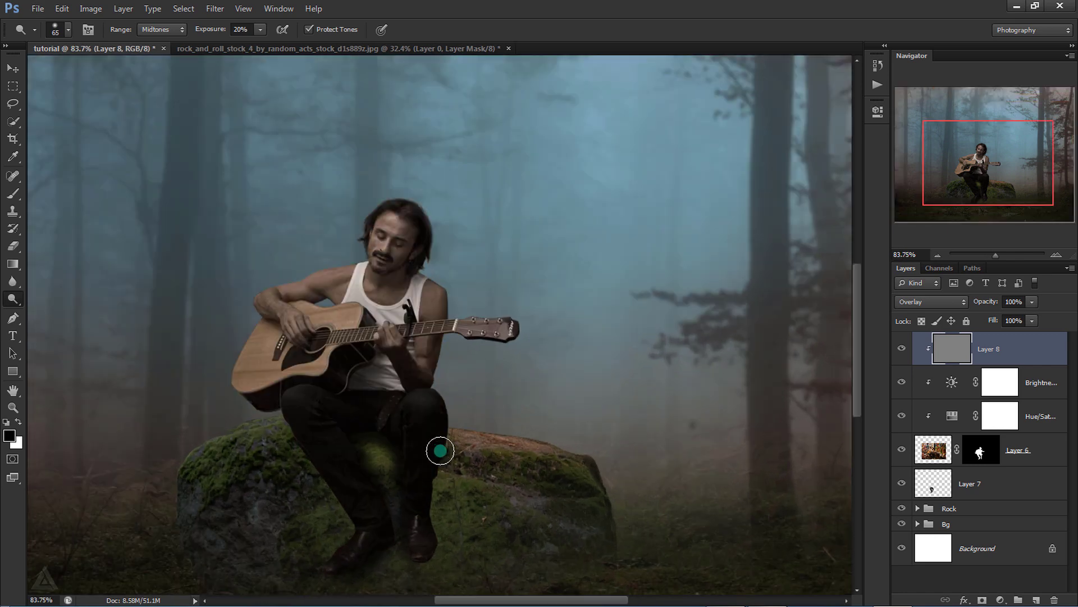
scroll(440, 450, up, 2)
scroll(427, 449, up, 1)
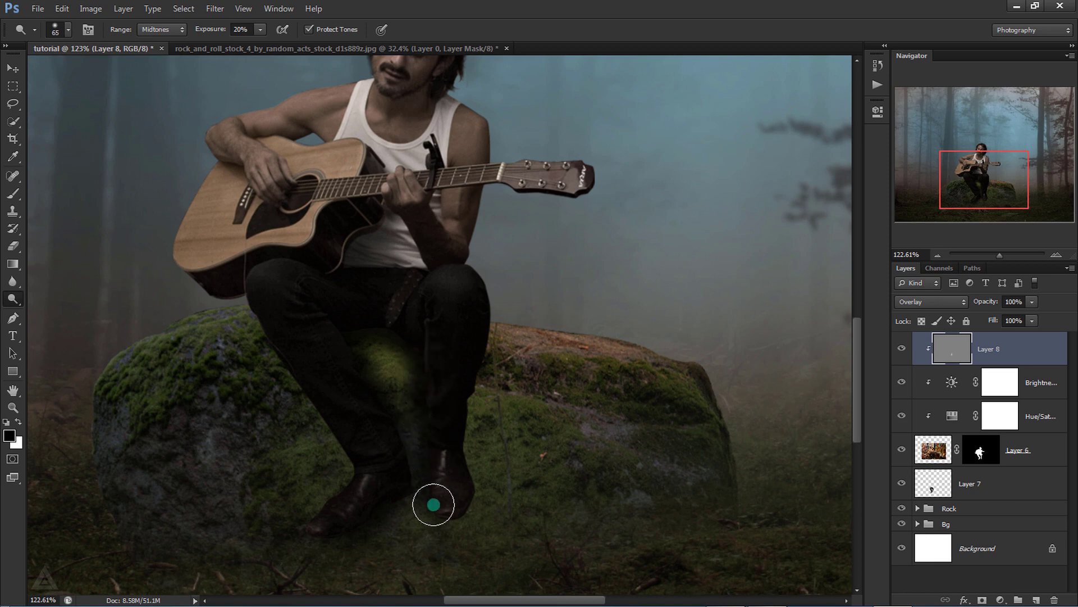
drag(430, 347, 435, 516)
key(bracketleft)
key(bracketleft)
key(bracketleft)
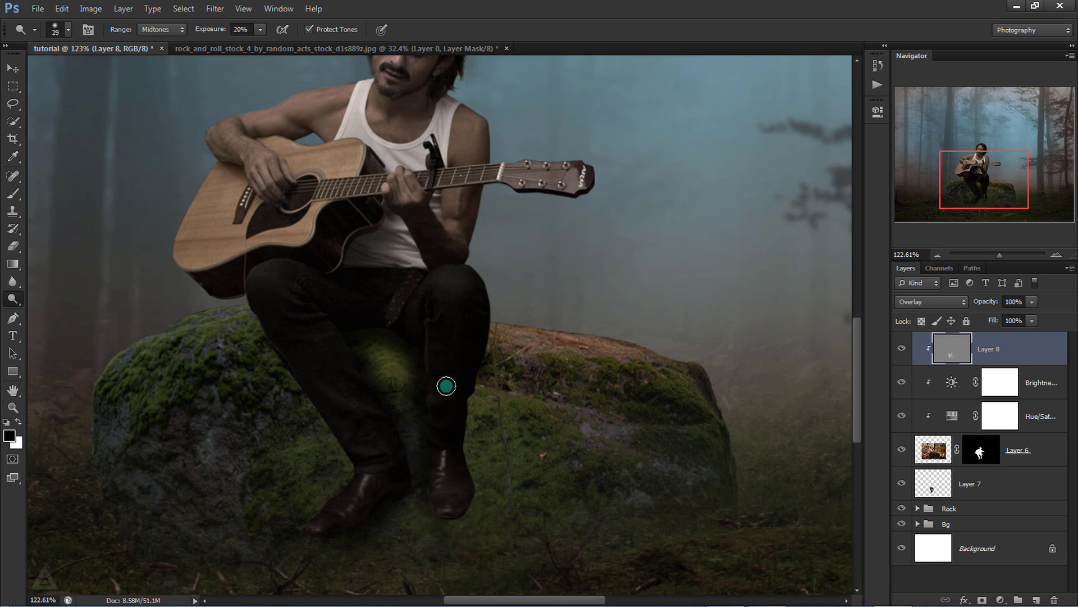
scroll(375, 188, up, 3)
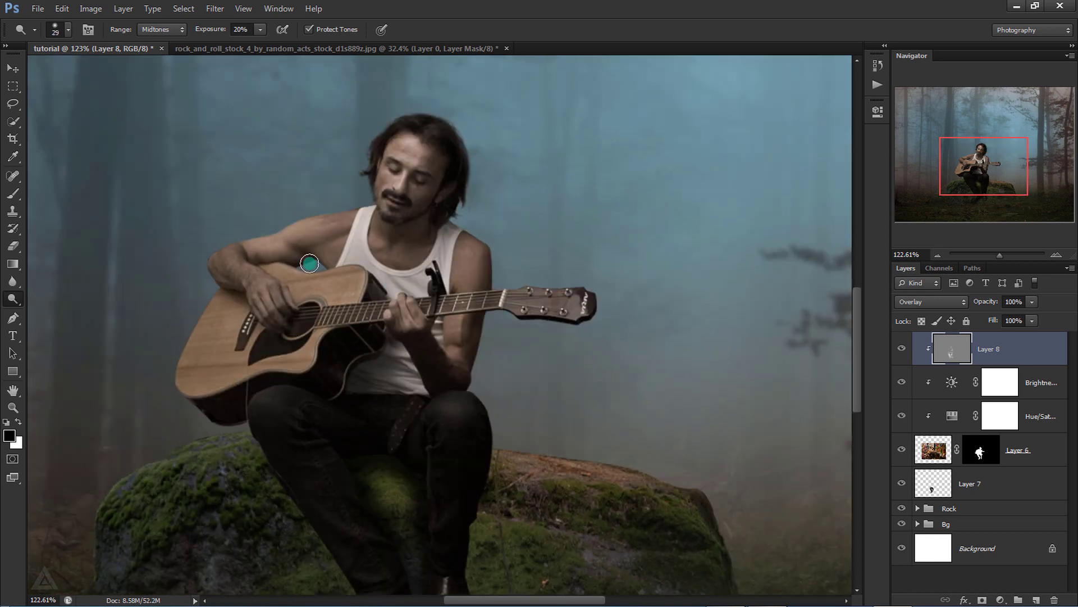
mouse_move(361, 375)
mouse_down()
mouse_move(385, 385)
mouse_move(378, 376)
mouse_move(395, 356)
mouse_up()
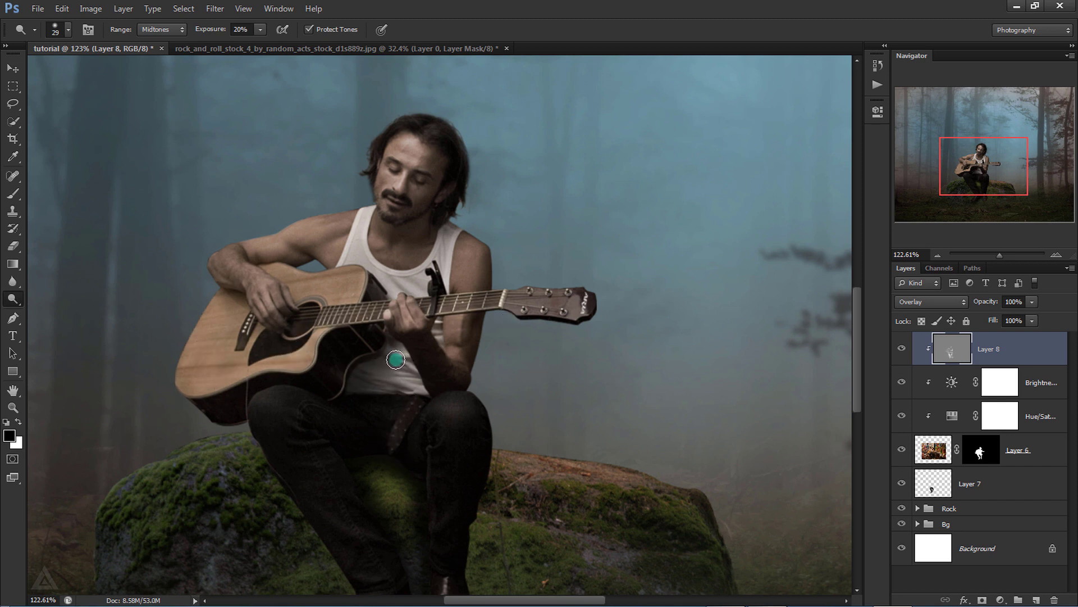
- Set up the Burn tool at 20% exposure with Midtones range
right_click(17, 317)
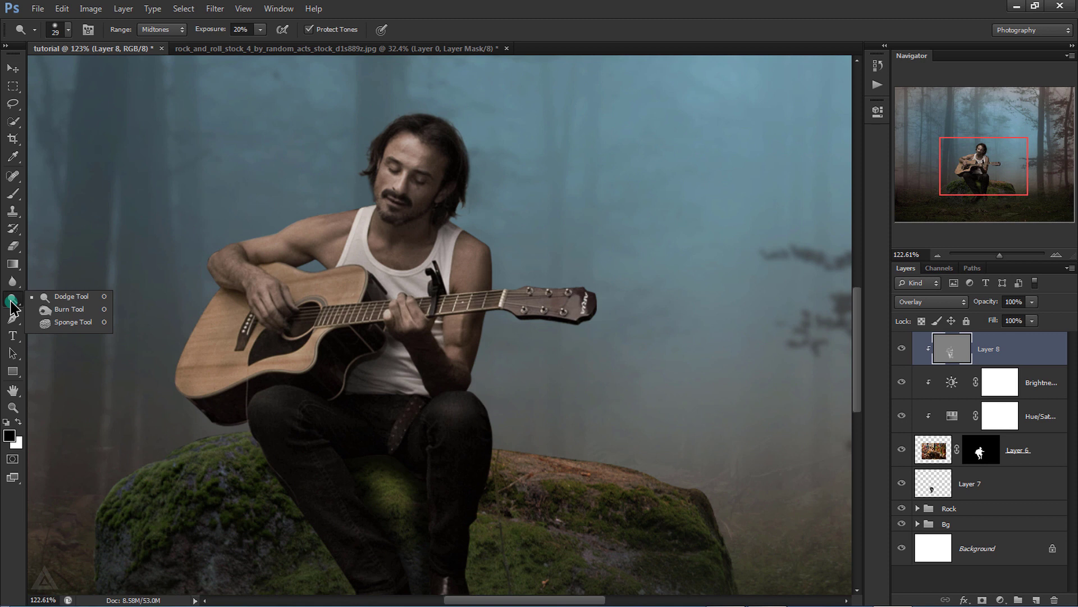
click(73, 306)
click(242, 29)
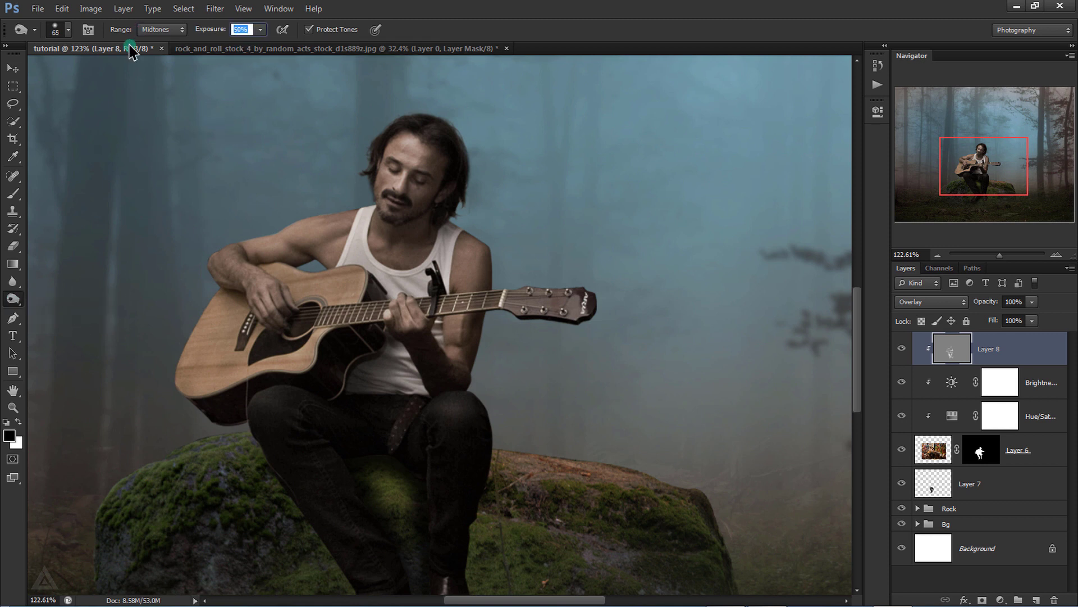
text(20)
key(Return)
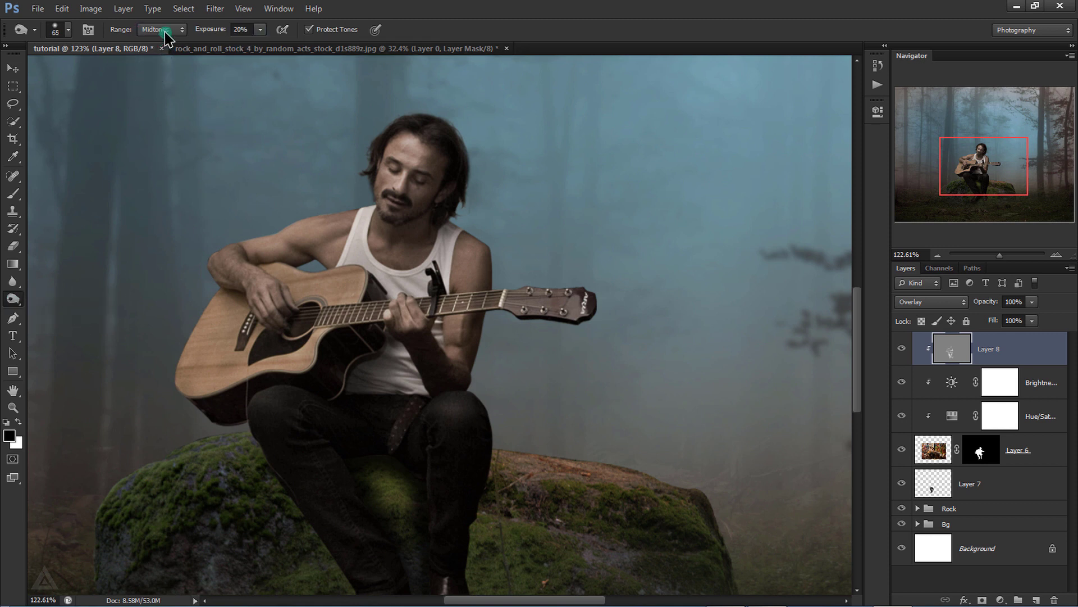
click(163, 29)
click(162, 57)
scroll(347, 454, down, 1)
scroll(120, 128, down, 1)
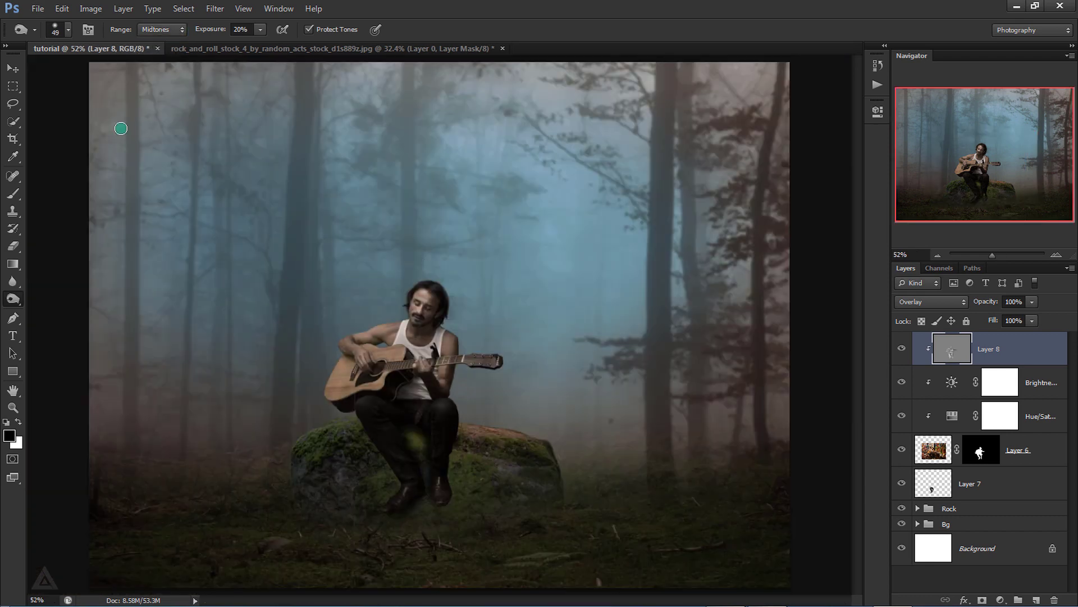
click(9, 72)
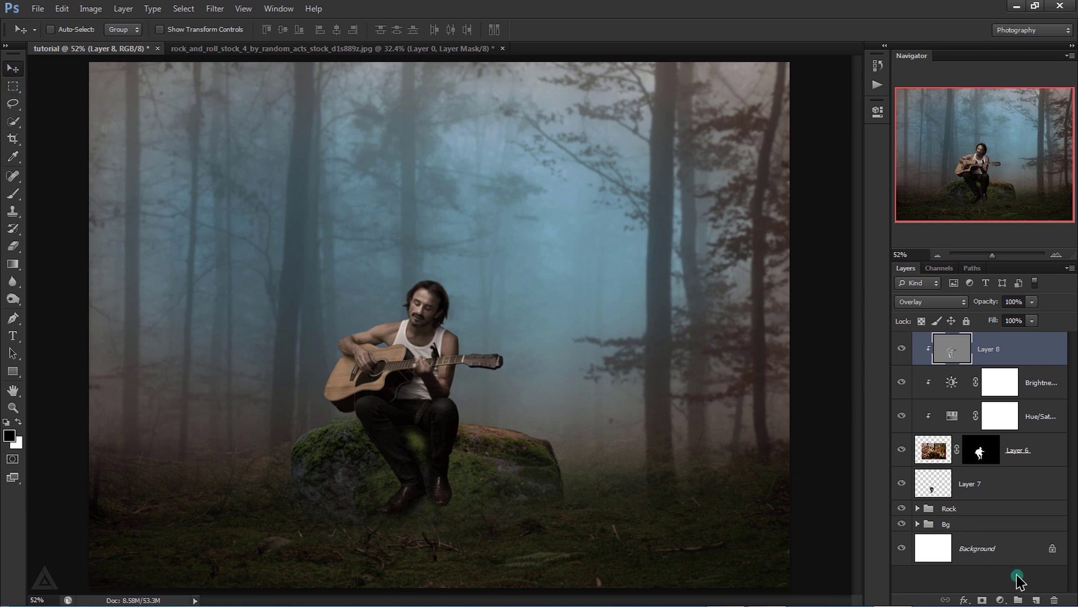
- Add a new layer clipped to the guitarist and pick orange e8ab5b as the brush colour
click(1038, 600)
right_click(932, 349)
click(933, 297)
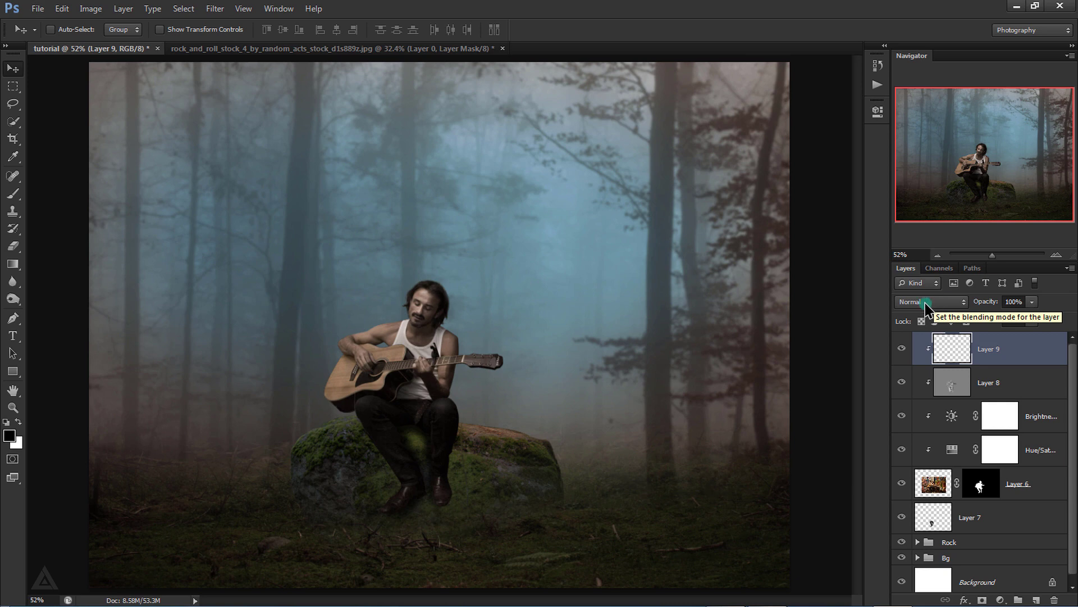
click(13, 193)
click(56, 190)
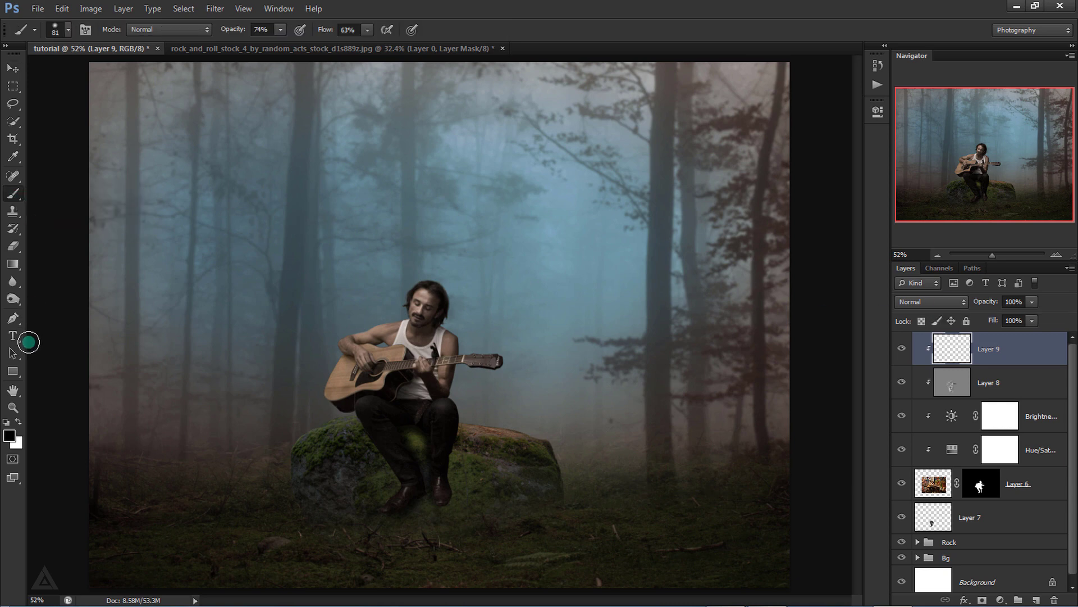
click(11, 440)
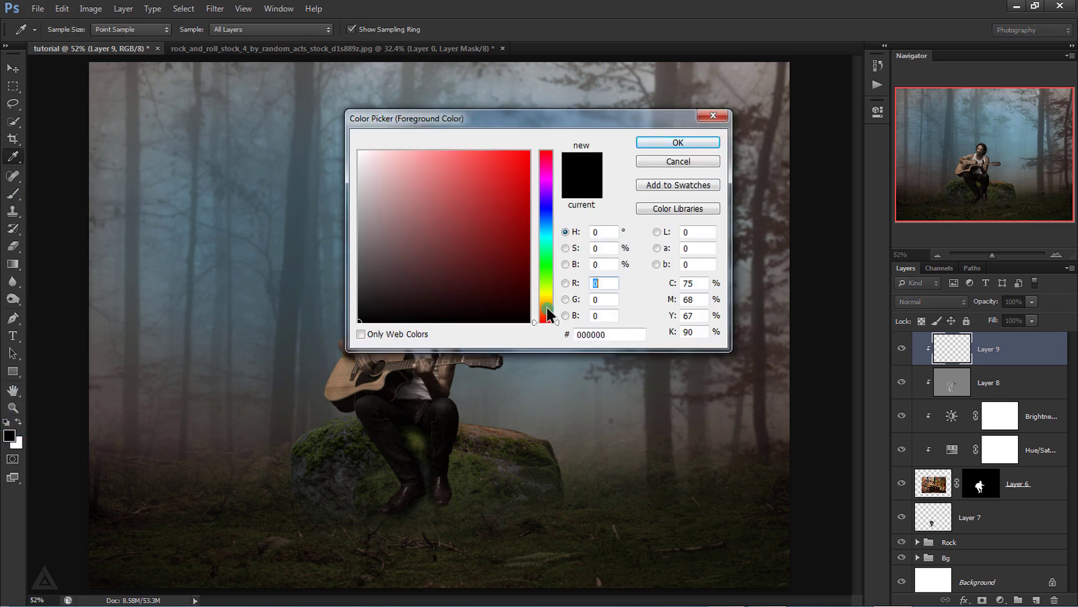
drag(549, 315, 549, 306)
drag(489, 223, 463, 166)
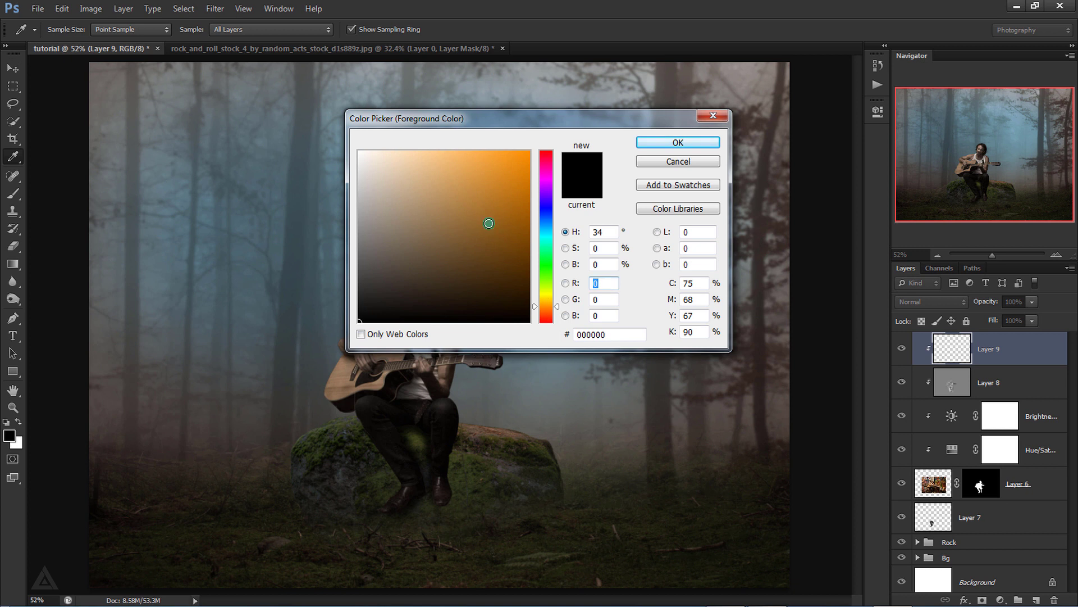
click(663, 143)
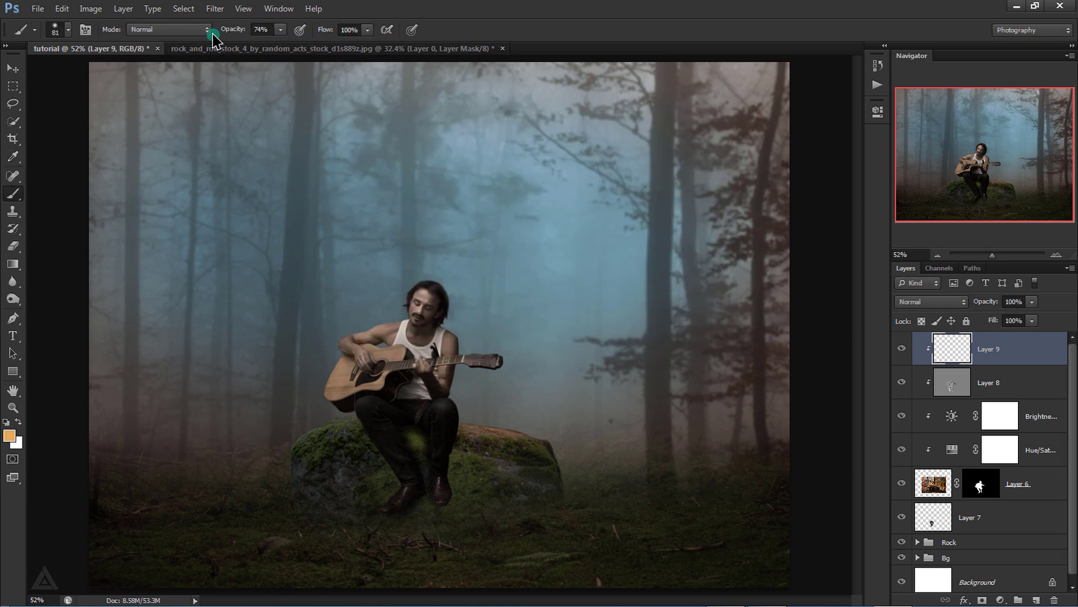
- Paint orange at 100% opacity over the arm, shoulder and guitar neck in Overlay mode
drag(231, 34, 369, 29)
mouse_move(501, 361)
mouse_down()
mouse_move(487, 361)
mouse_move(487, 419)
mouse_move(494, 320)
mouse_up()
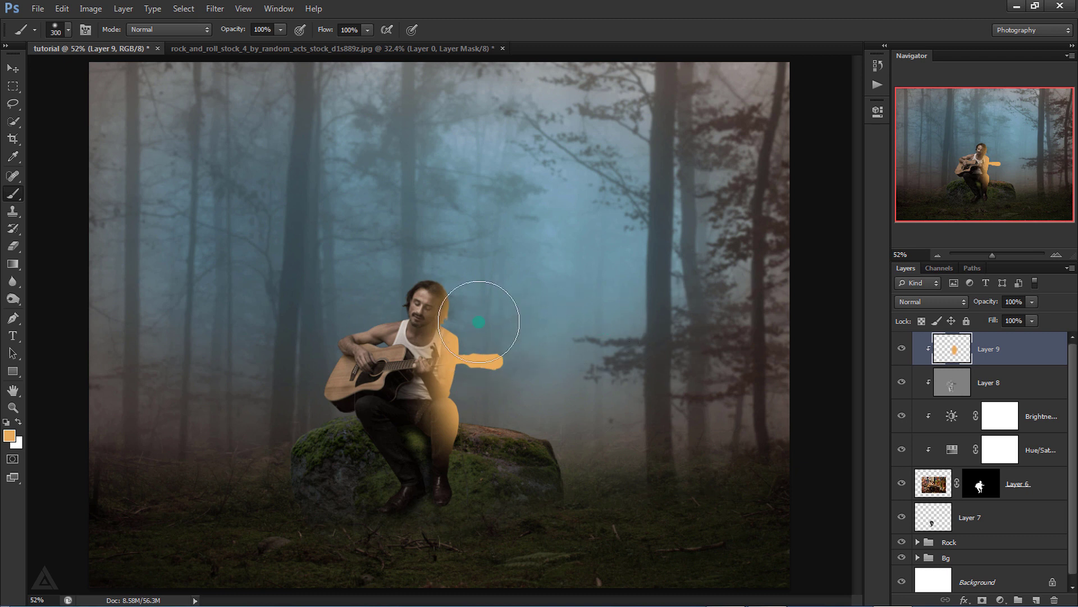
click(915, 302)
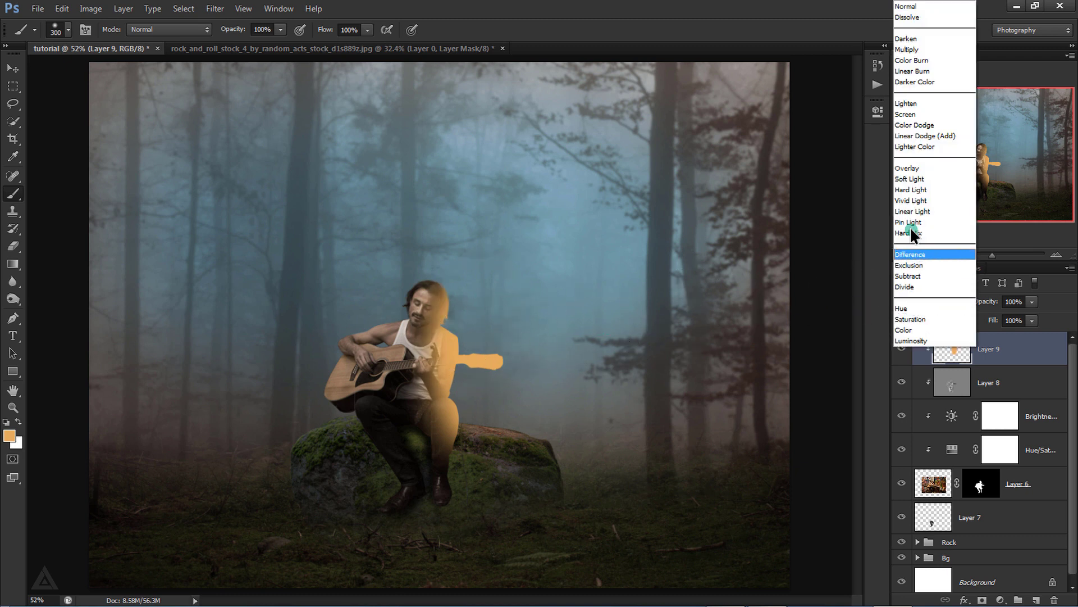
click(901, 168)
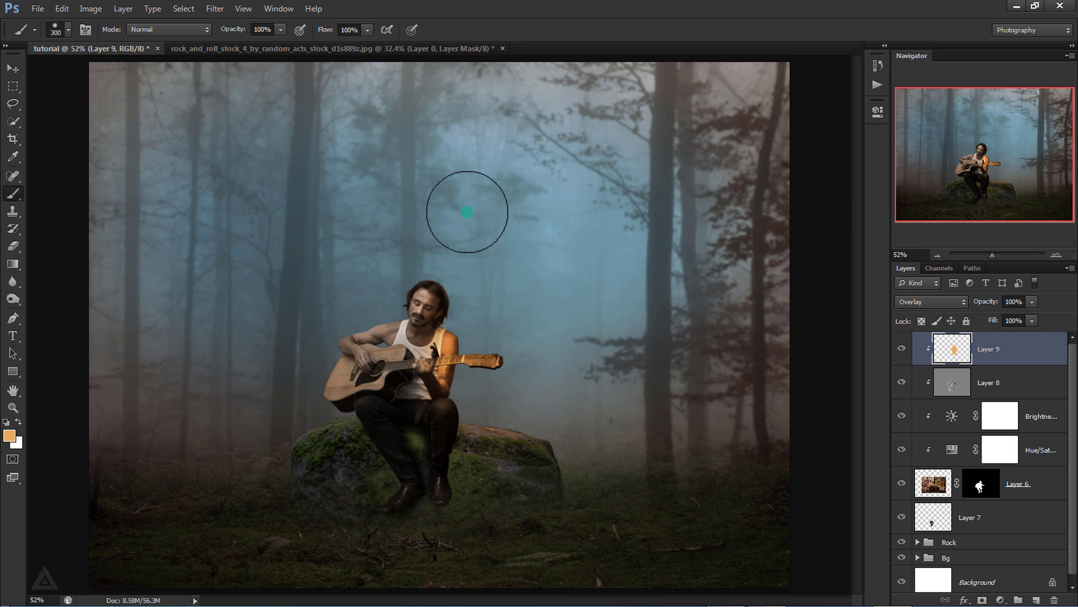
drag(381, 262, 356, 284)
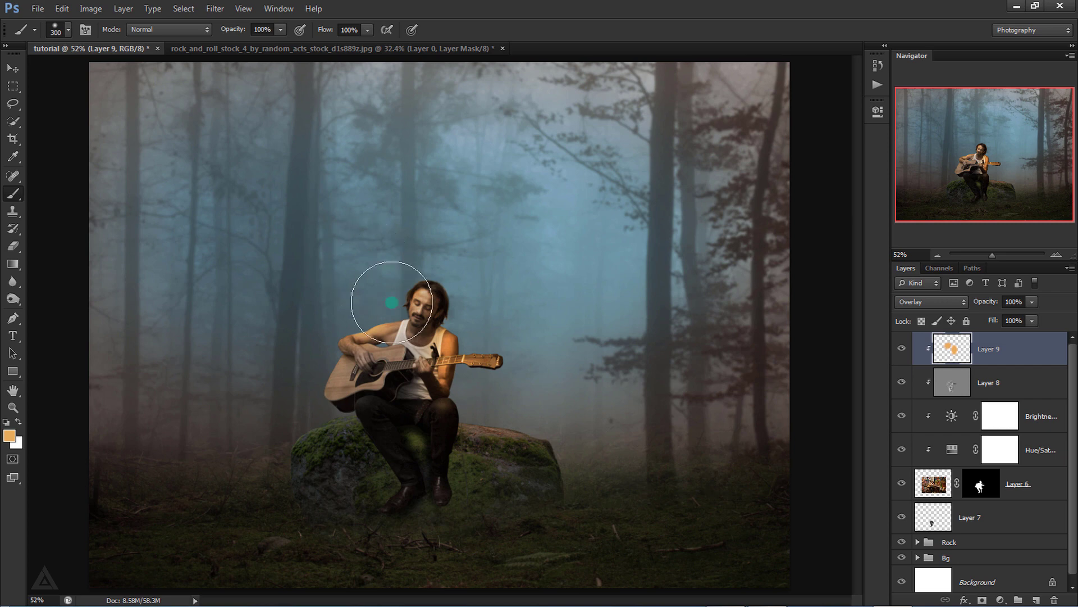
- Add clipped Layer 10 with warm paint on headstock and right leg, Screen mode at 10% opacity
click(1035, 600)
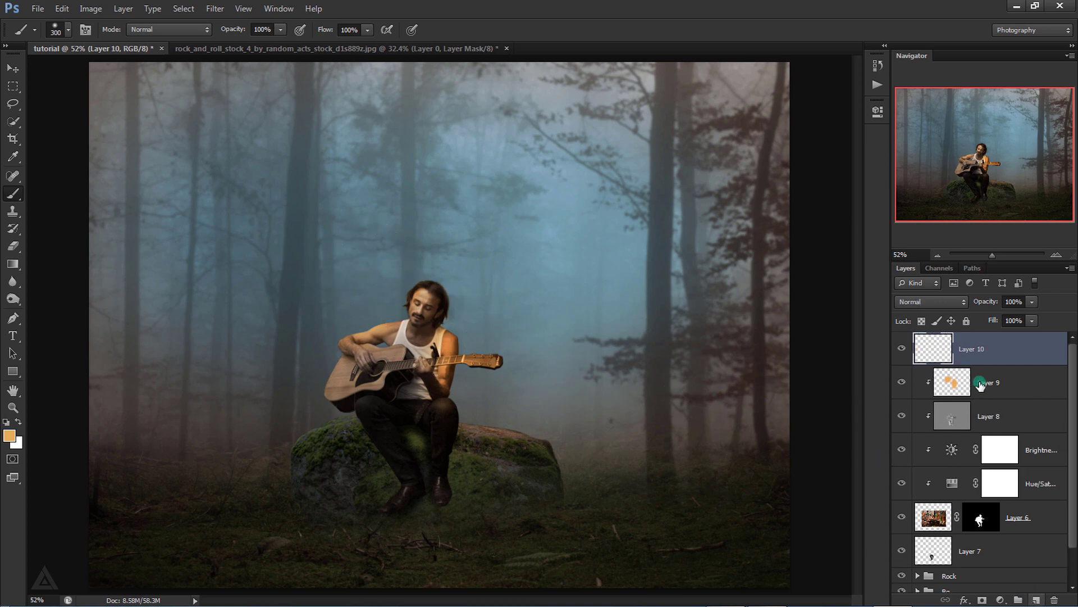
right_click(981, 351)
click(912, 302)
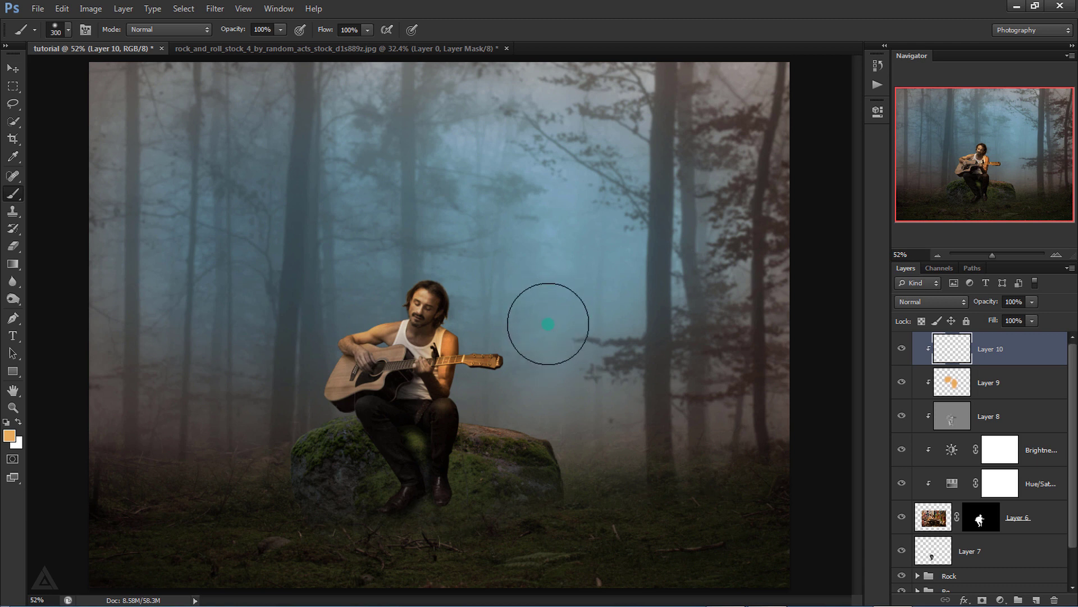
click(492, 361)
drag(496, 460, 493, 445)
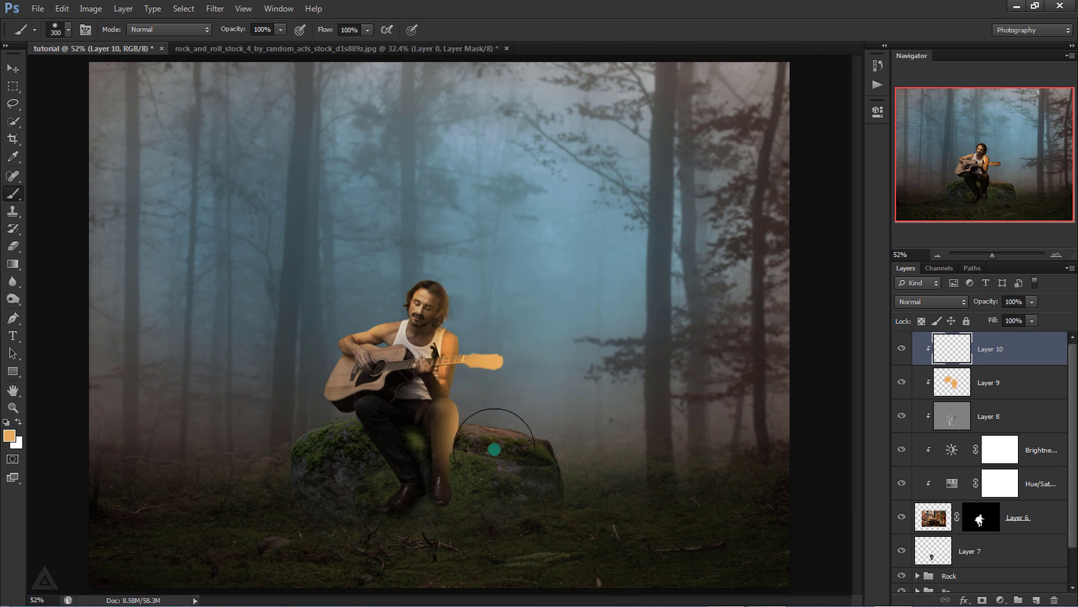
click(922, 301)
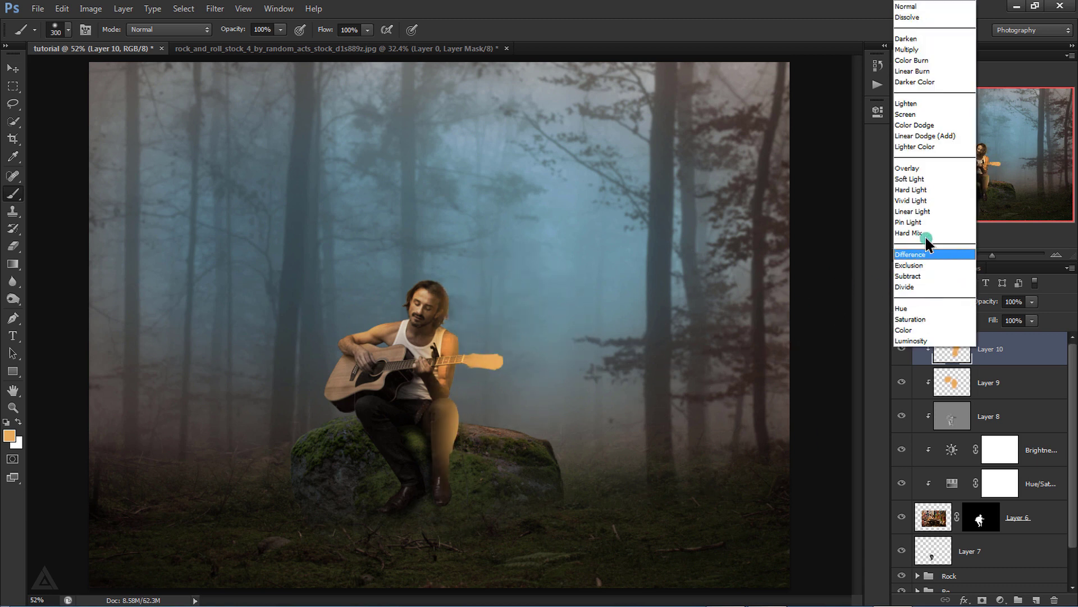
click(918, 115)
click(1014, 301)
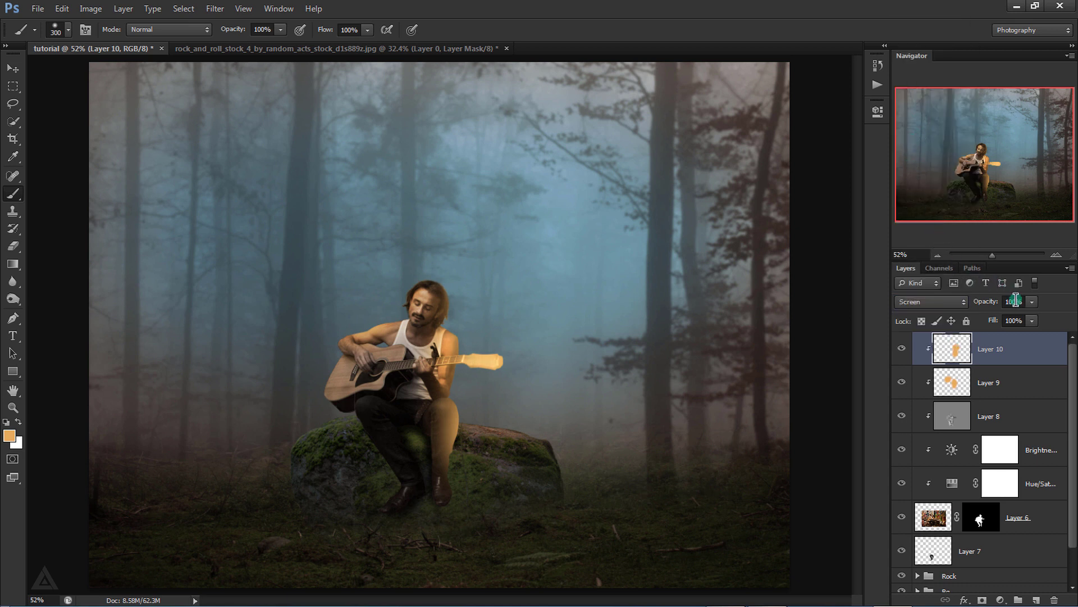
text(10)
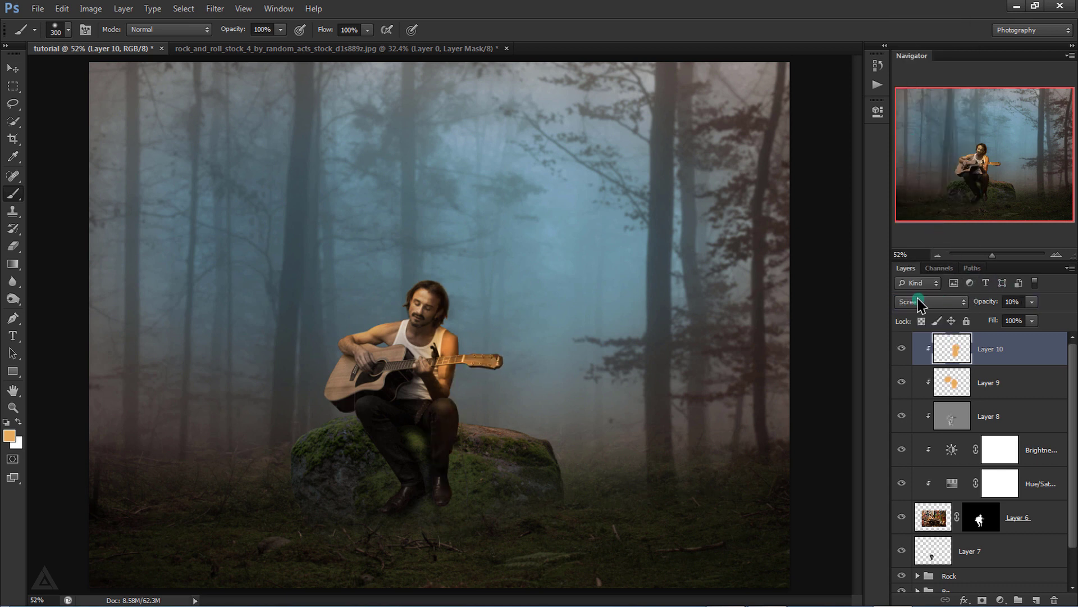
- Group Layers 7 through 10 and name the group 'Model'
click(10, 72)
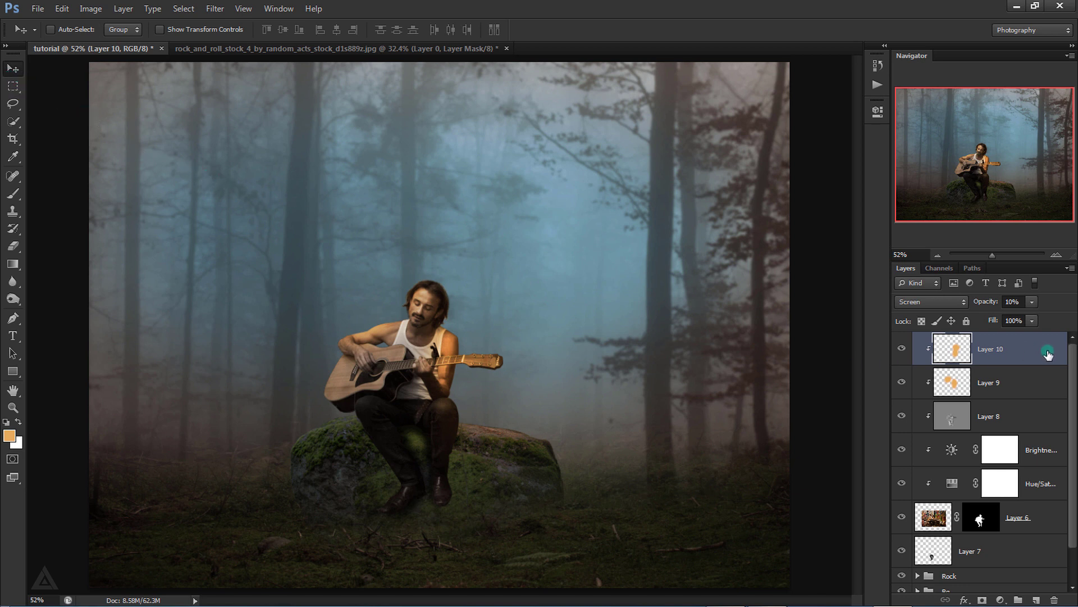
scroll(1048, 353, down, 1)
shift+click(1033, 512)
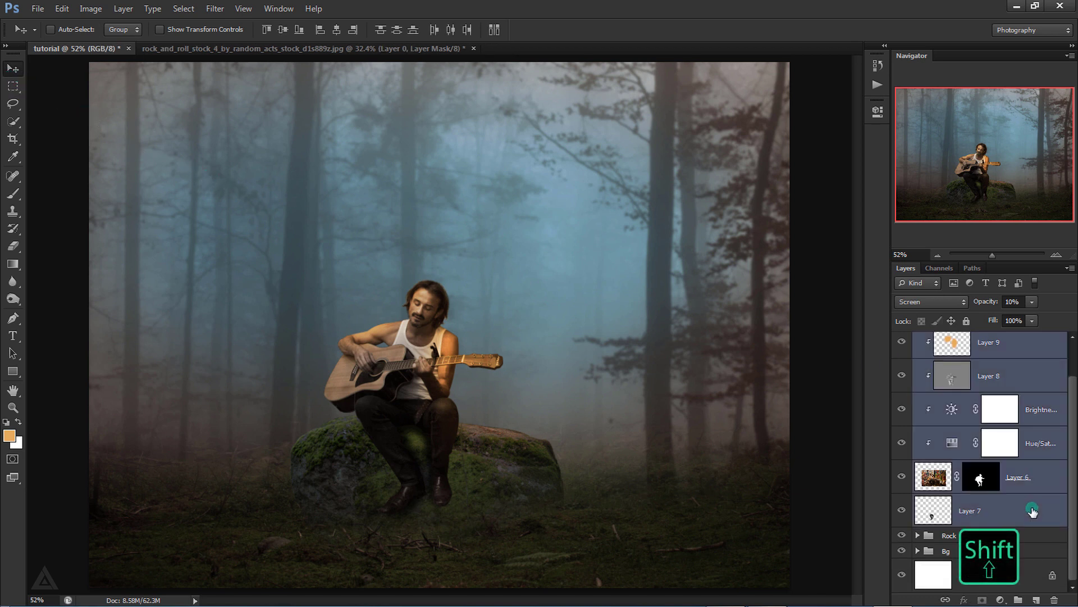
key(ctrl+g)
double_click(954, 340)
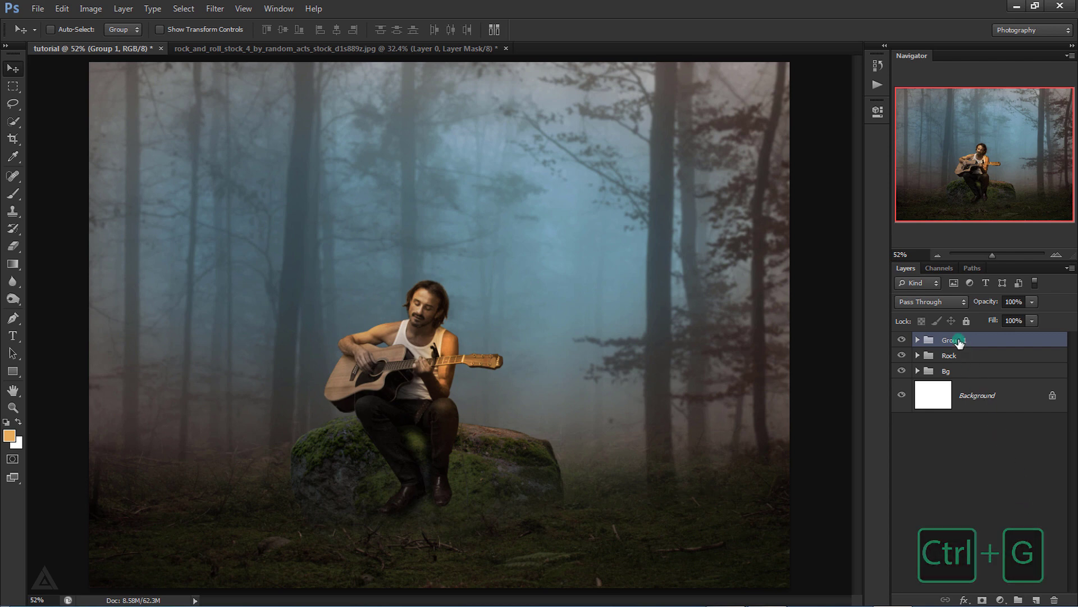
text(Model)
key(Return)
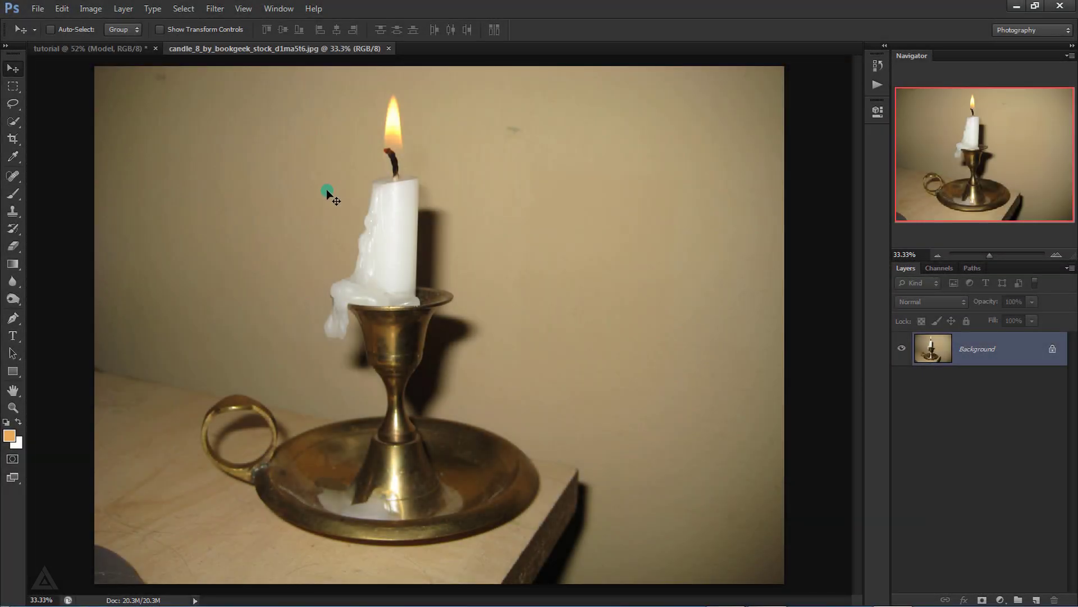
- Begin a curved Pen path along the candle base where the wax meets the brass holder
right_click(13, 318)
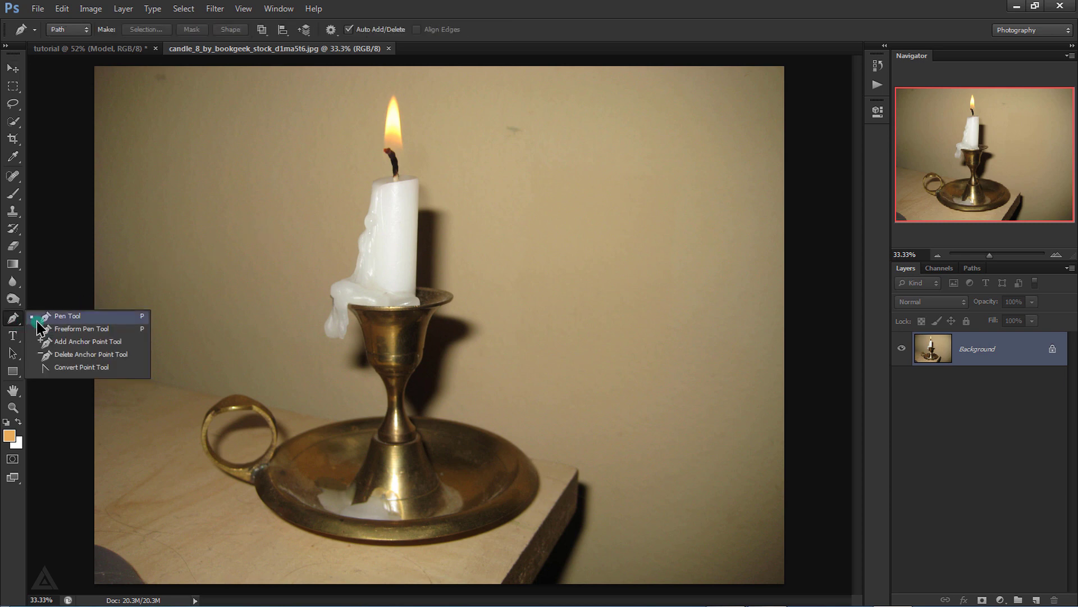
click(56, 318)
scroll(355, 293, up, 4)
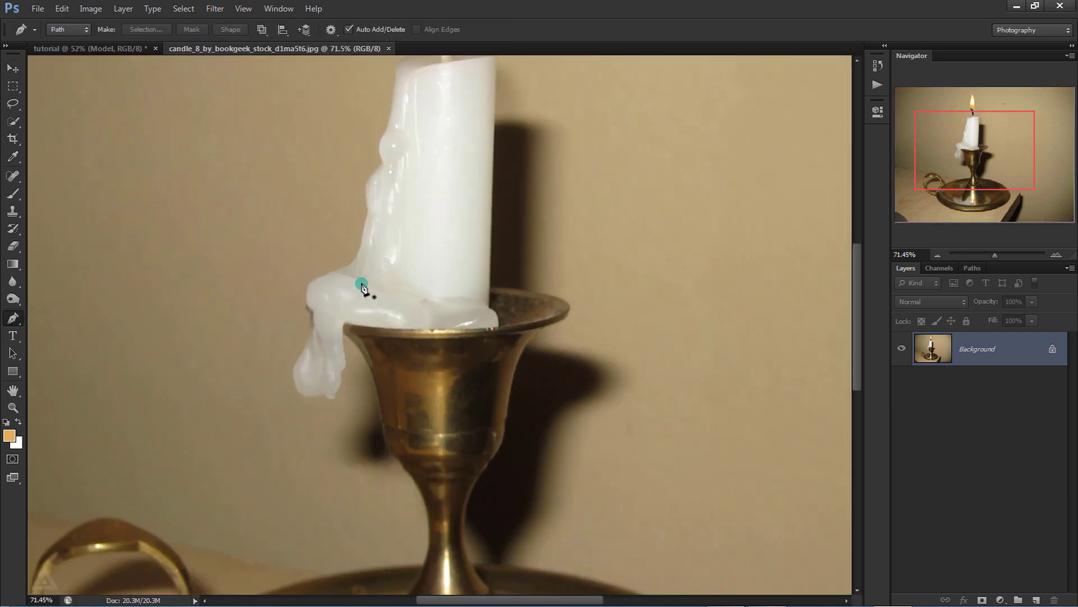
scroll(363, 288, up, 4)
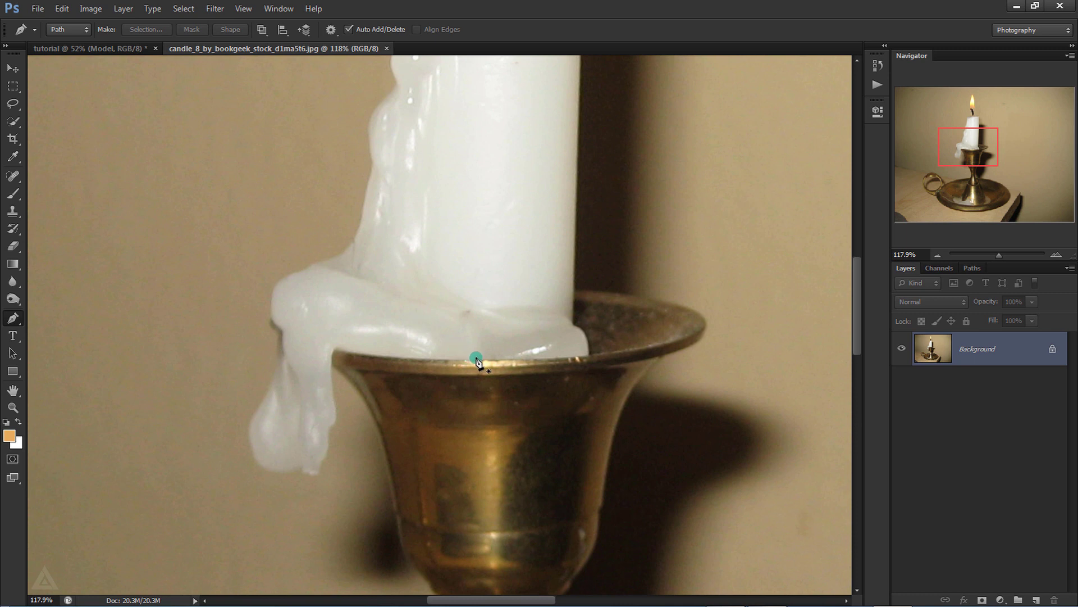
click(476, 357)
drag(372, 353, 344, 343)
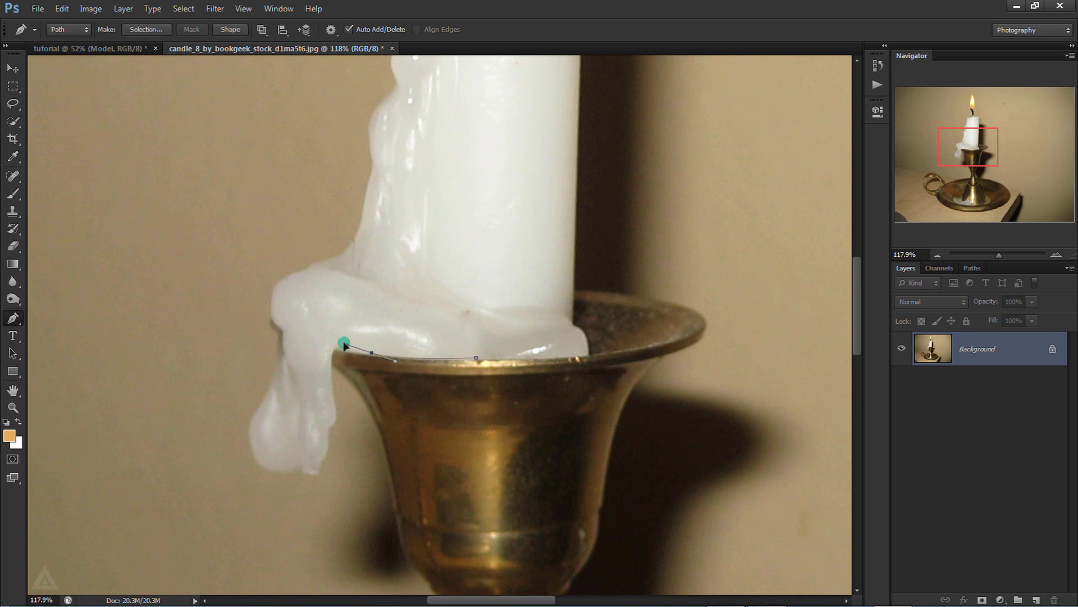
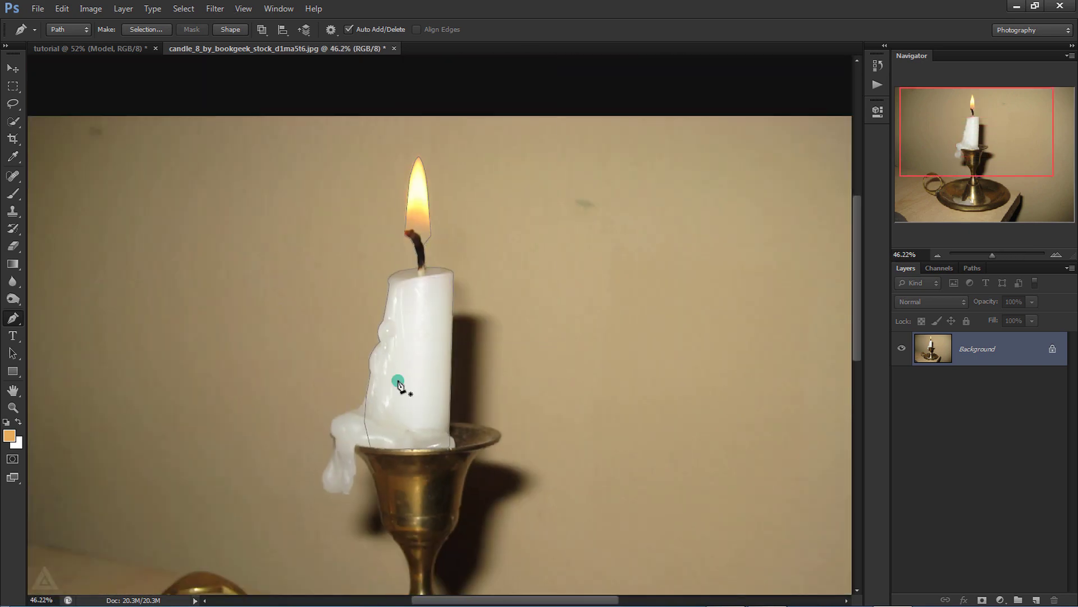
- Turn the candle outline path into a selection and apply it as a permanent layer mask
right_click(397, 337)
click(455, 123)
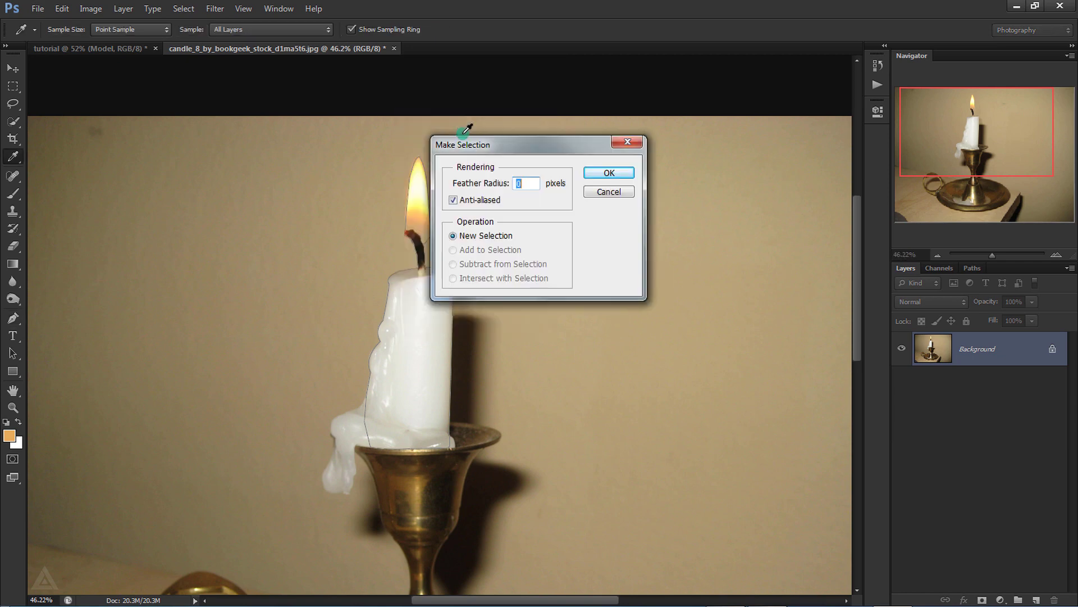
click(587, 172)
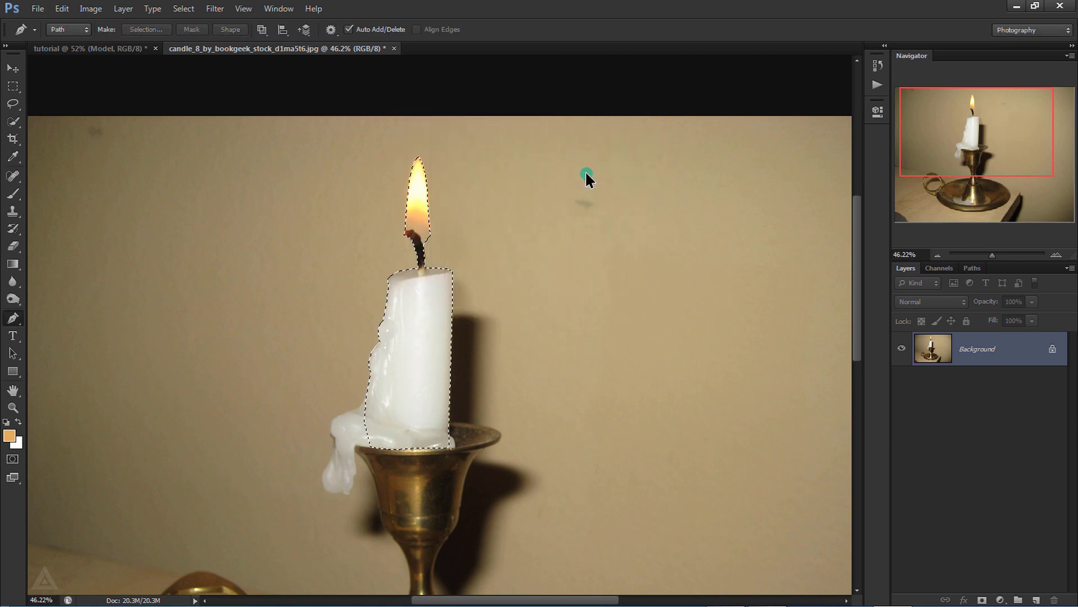
click(981, 599)
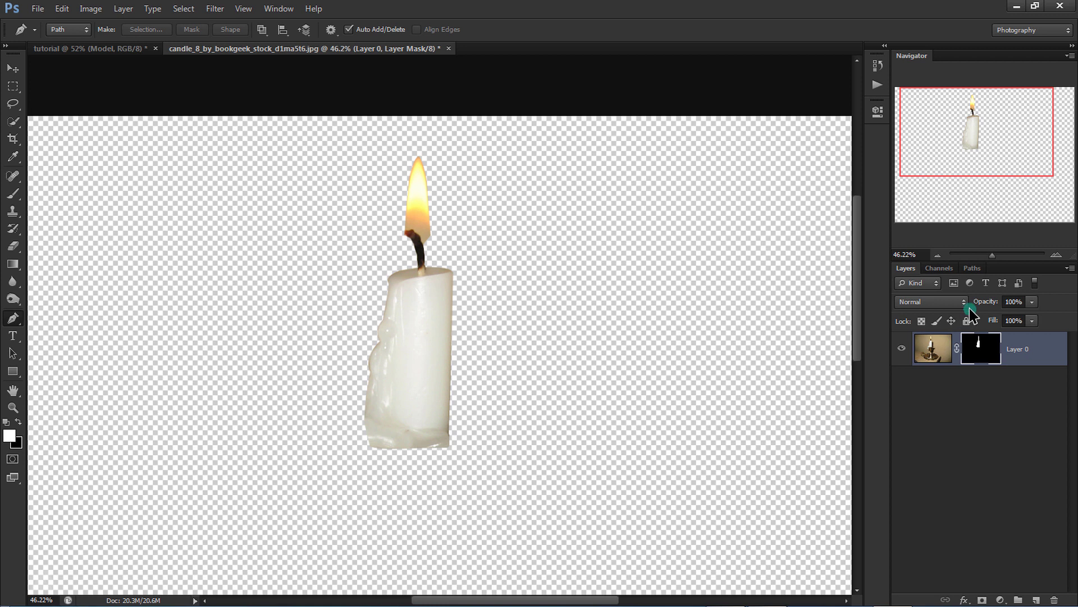
right_click(977, 343)
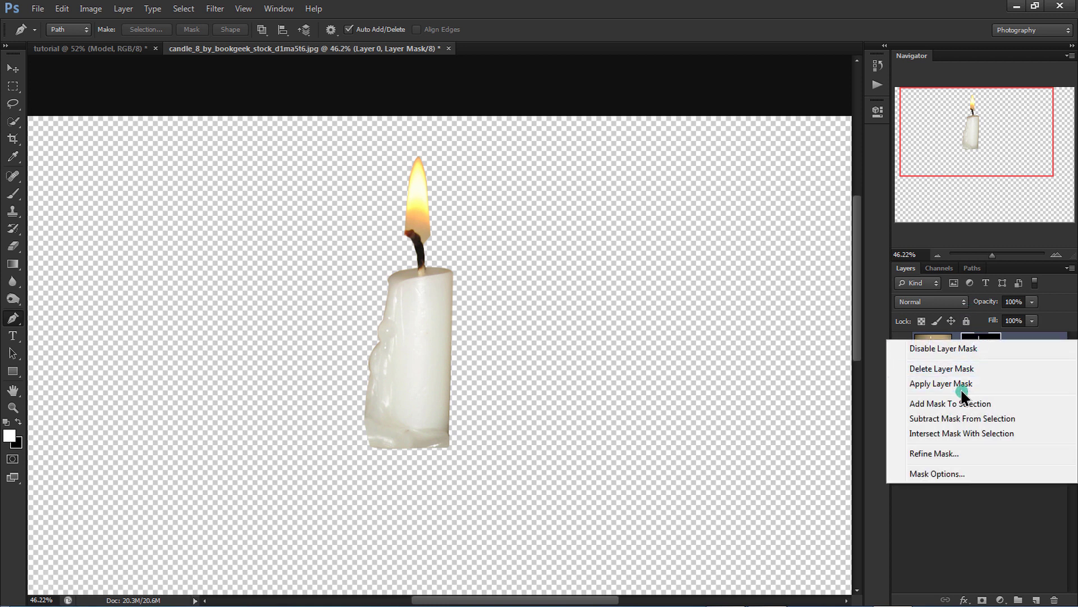
click(960, 384)
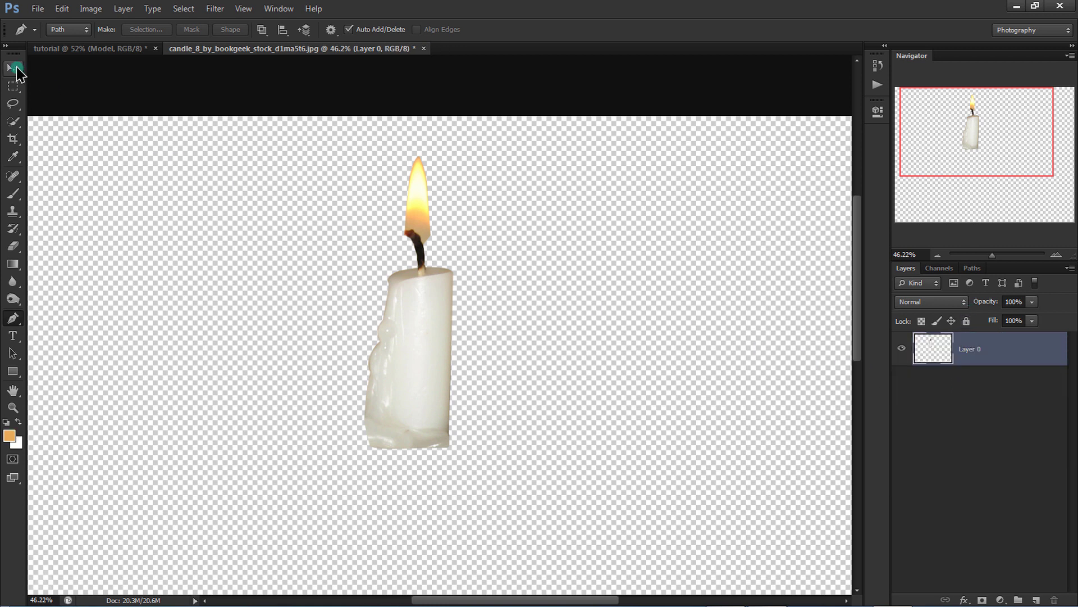
click(14, 68)
- Bring the candle into the forest composite and scale it down to a small size
drag(357, 211, 229, 201)
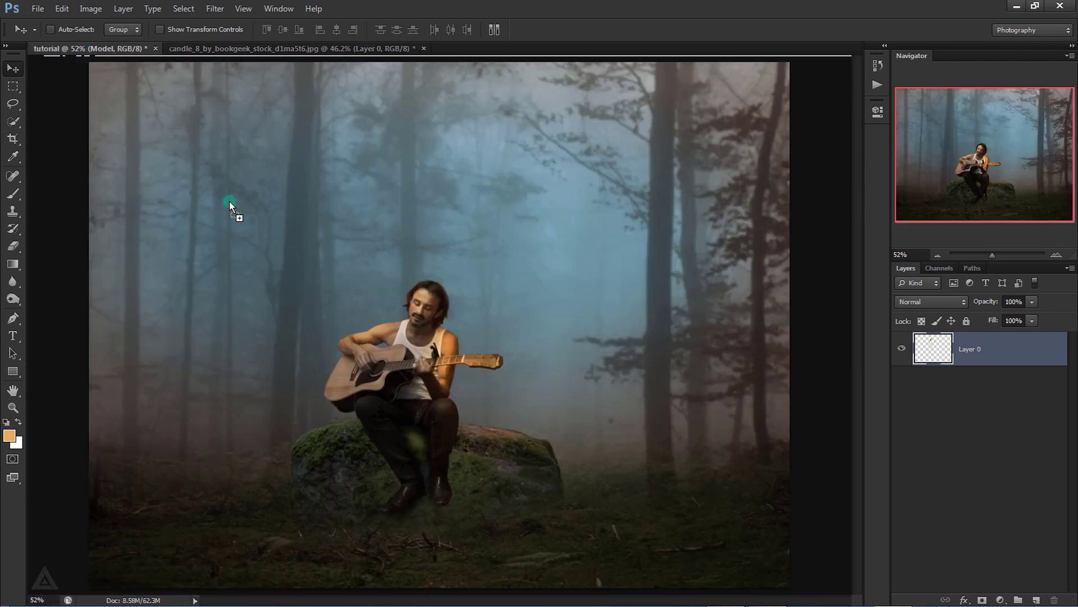
drag(501, 412, 505, 417)
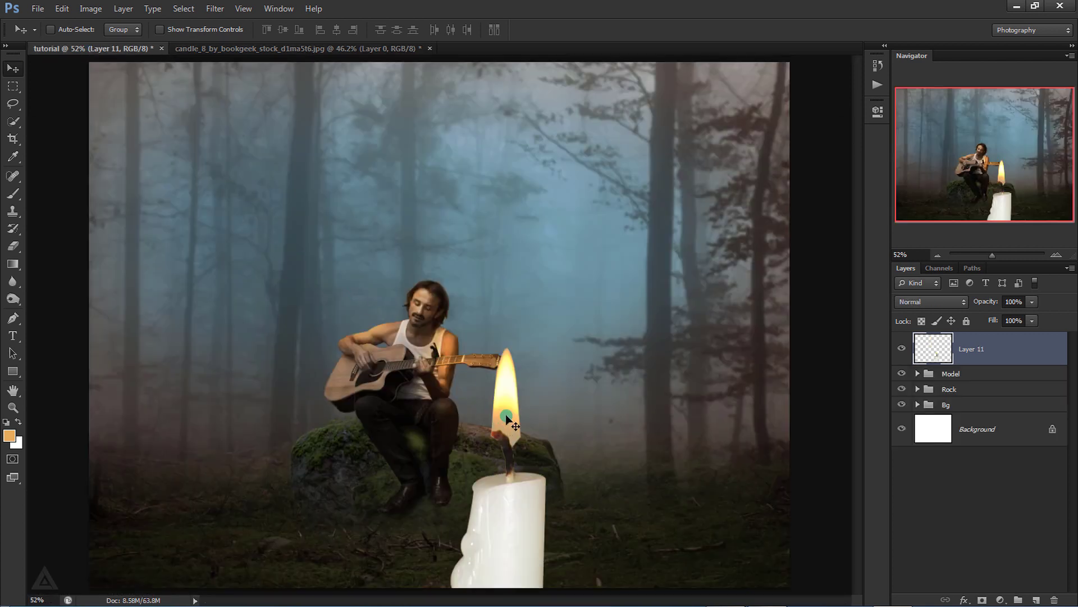
drag(506, 380, 507, 284)
key(ctrl+t)
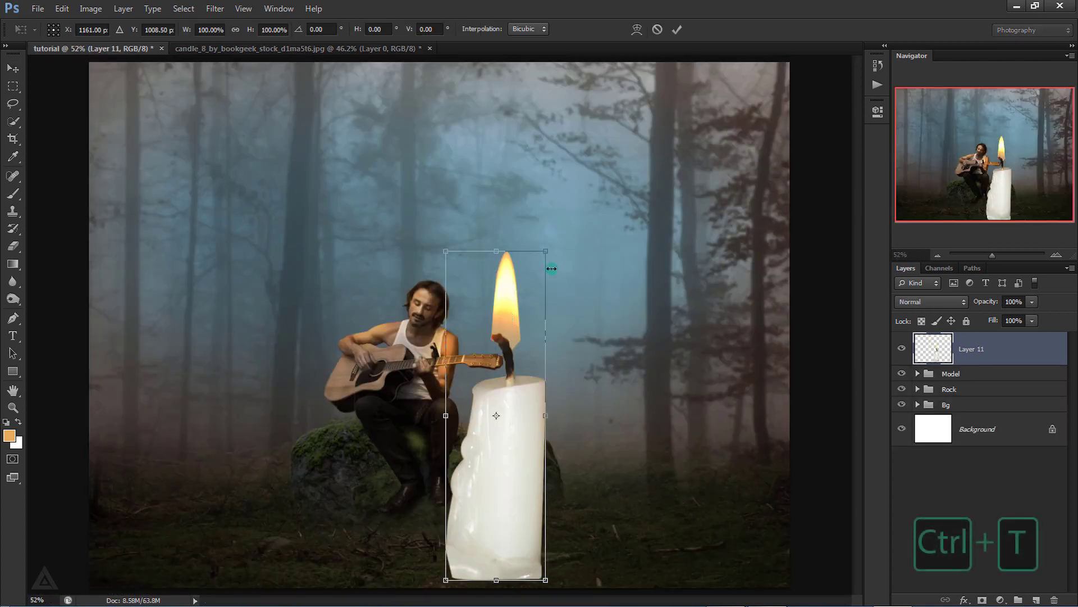
drag(554, 248, 499, 405)
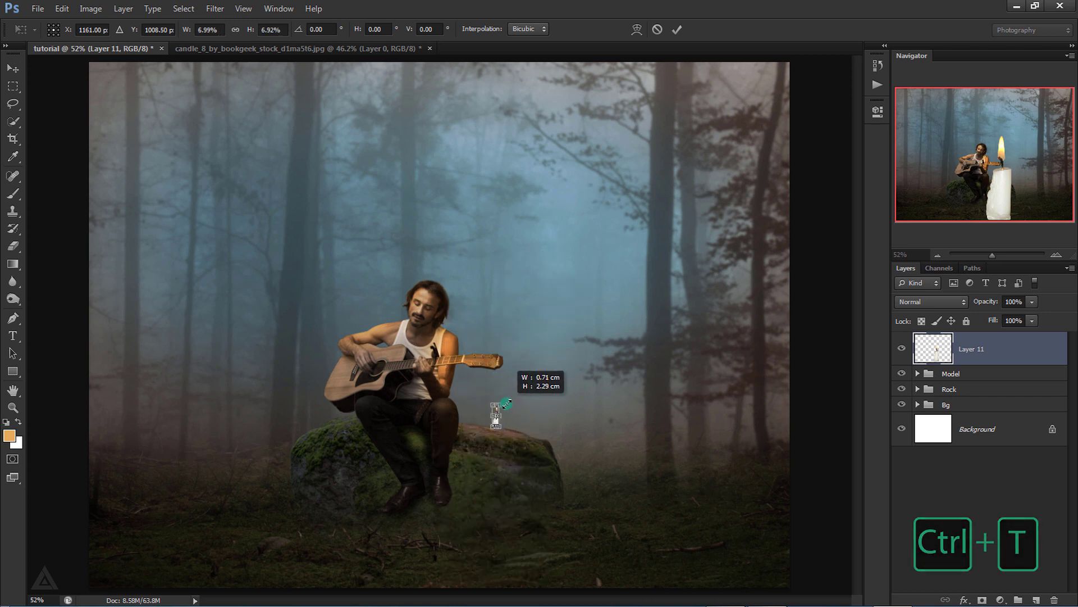
drag(506, 403, 502, 403)
click(676, 29)
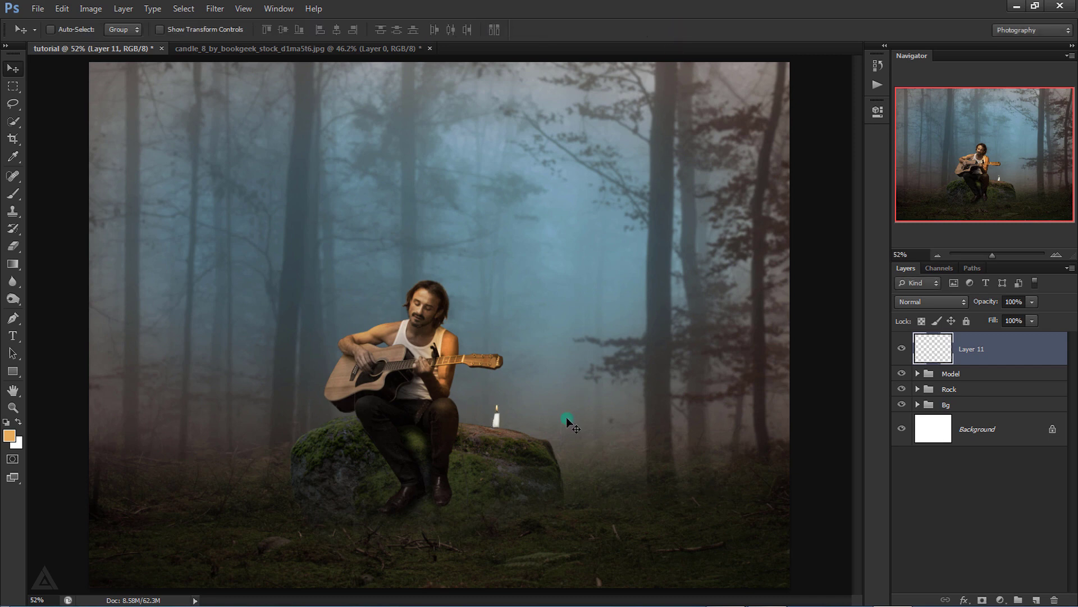
- Set the candle down on the rock's top edge beside the guitarist
scroll(526, 465, up, 2)
scroll(494, 430, up, 3)
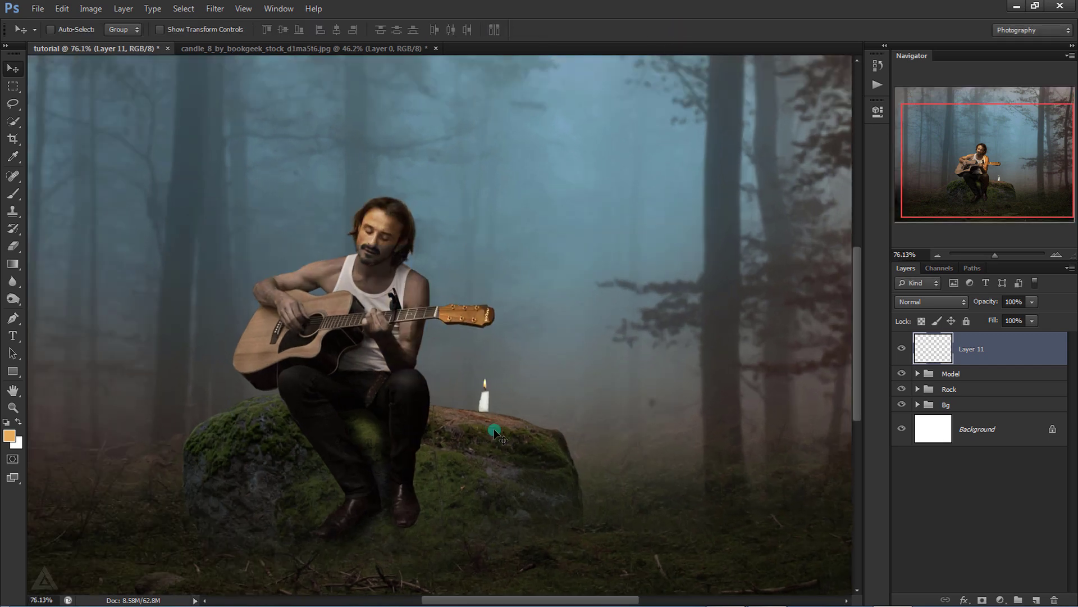
scroll(494, 430, up, 2)
scroll(494, 429, up, 2)
scroll(494, 429, up, 2)
scroll(495, 430, up, 2)
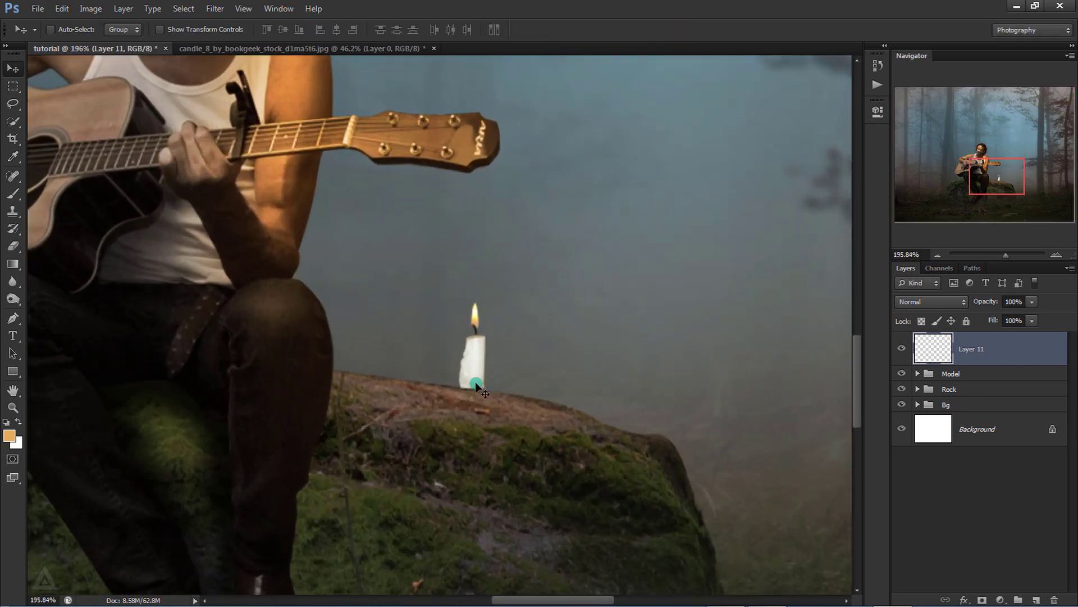
drag(480, 384, 468, 397)
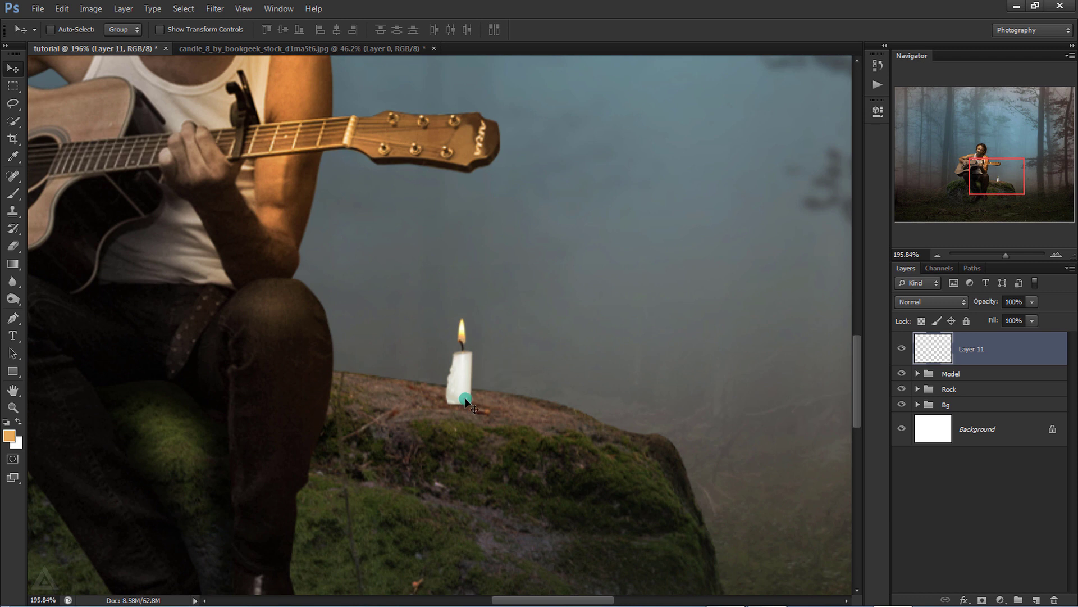
scroll(464, 399, up, 1)
scroll(464, 408, up, 1)
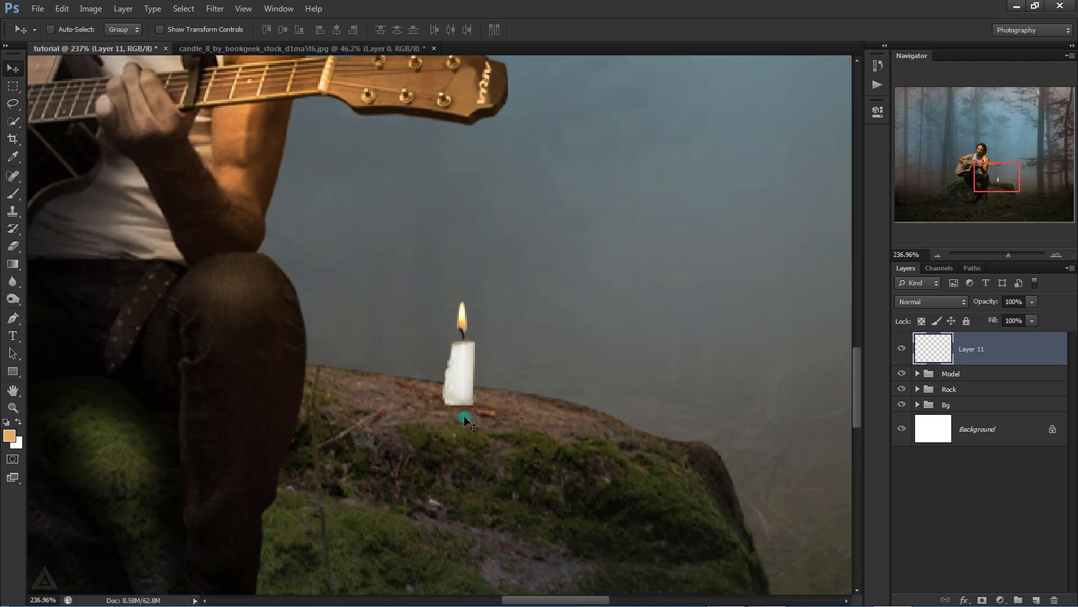
- On a new layer below the candle, paint a soft black spot under its base
click(1033, 381)
click(1037, 600)
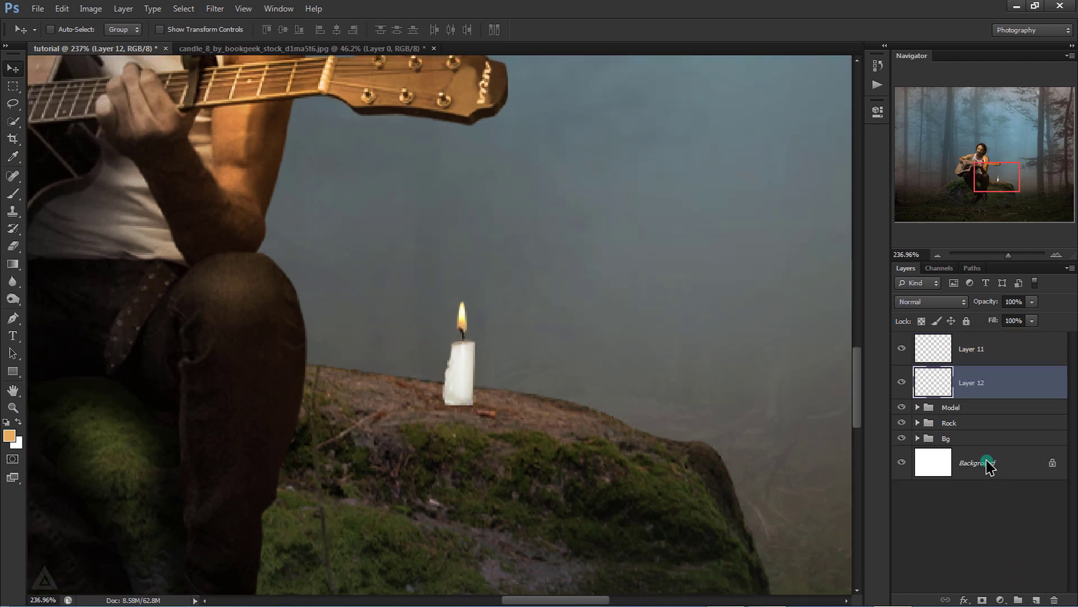
click(13, 194)
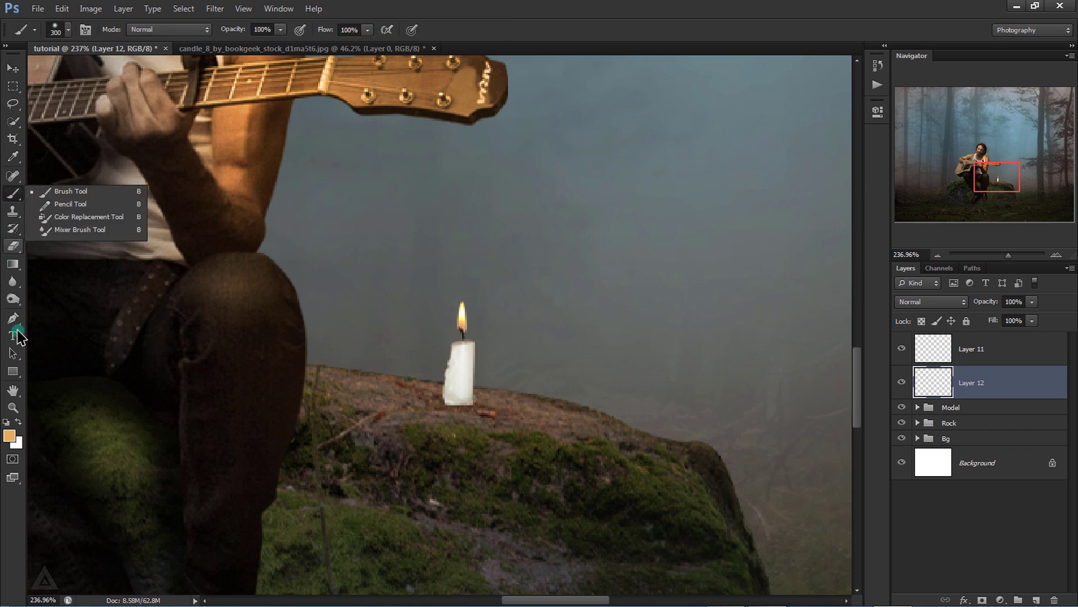
click(7, 423)
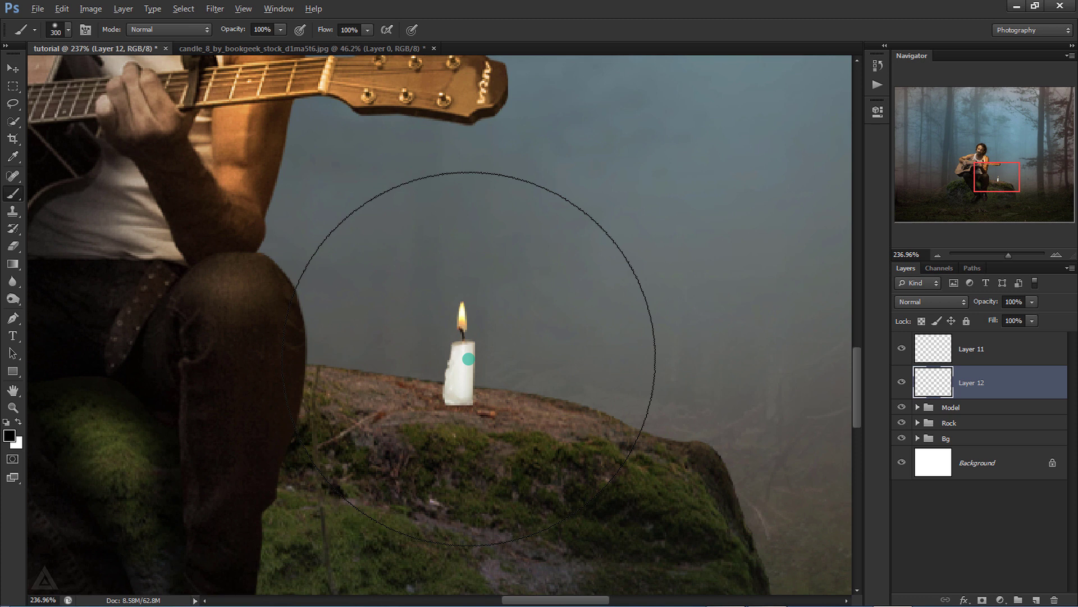
key(bracketleft)
key(bracketleft)
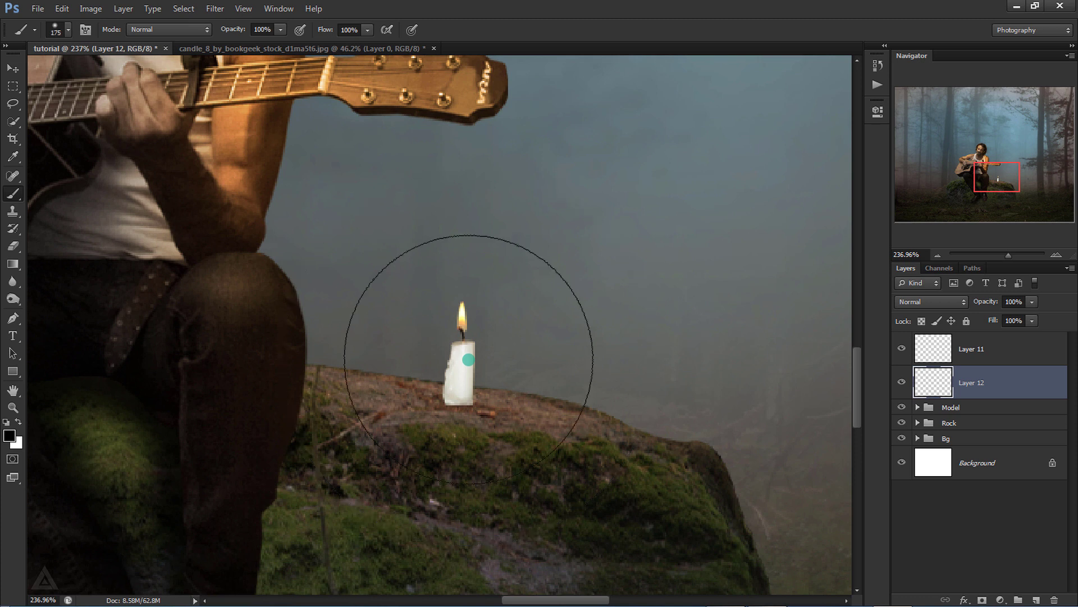
key(bracketleft)
key(bracketleft)
drag(445, 416, 445, 409)
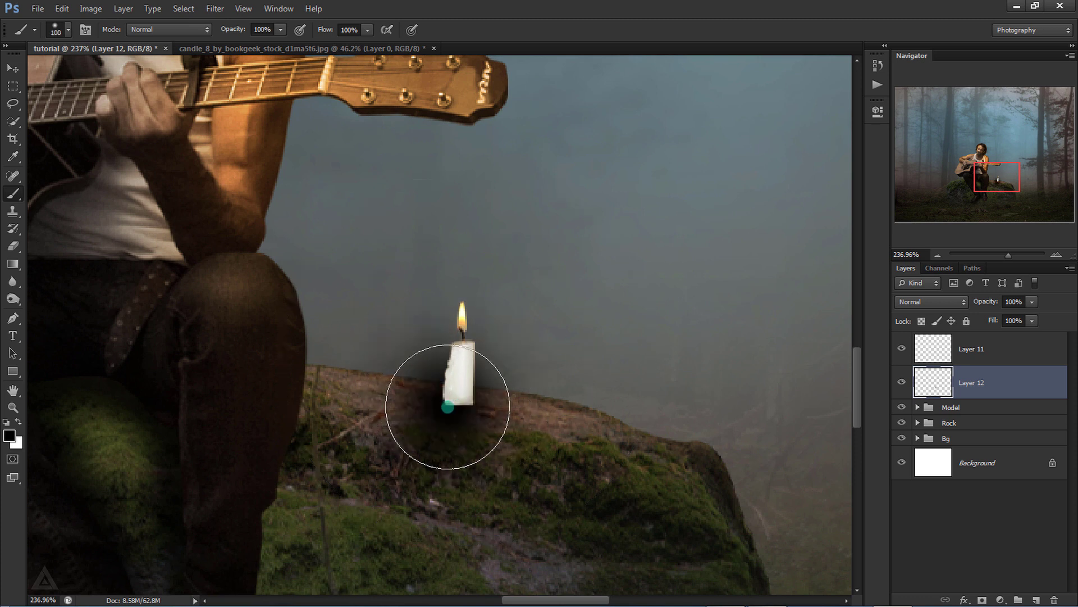
- Squash the painted shadow flat beneath the candle and reselect the candle layer
click(403, 361)
click(12, 68)
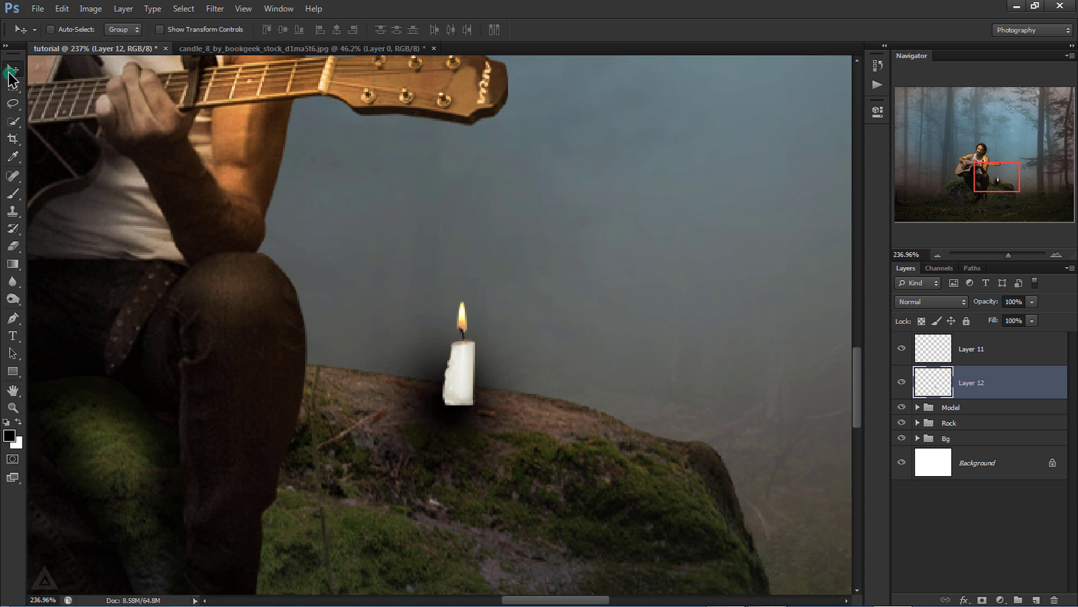
key(ctrl+t)
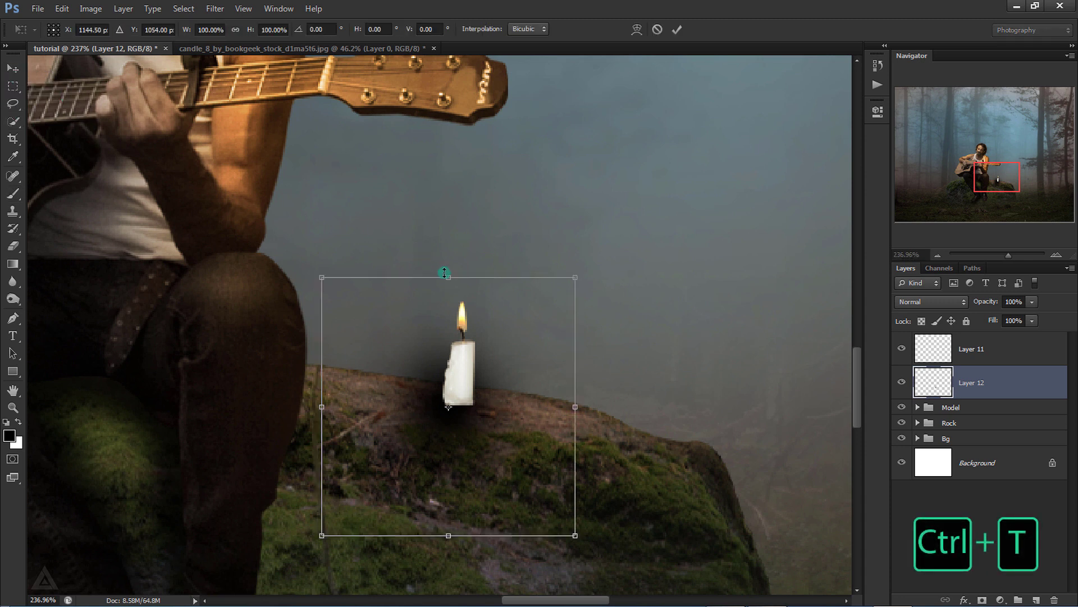
mouse_move(447, 277)
mouse_down()
mouse_move(455, 475)
mouse_move(489, 421)
mouse_move(488, 395)
mouse_up()
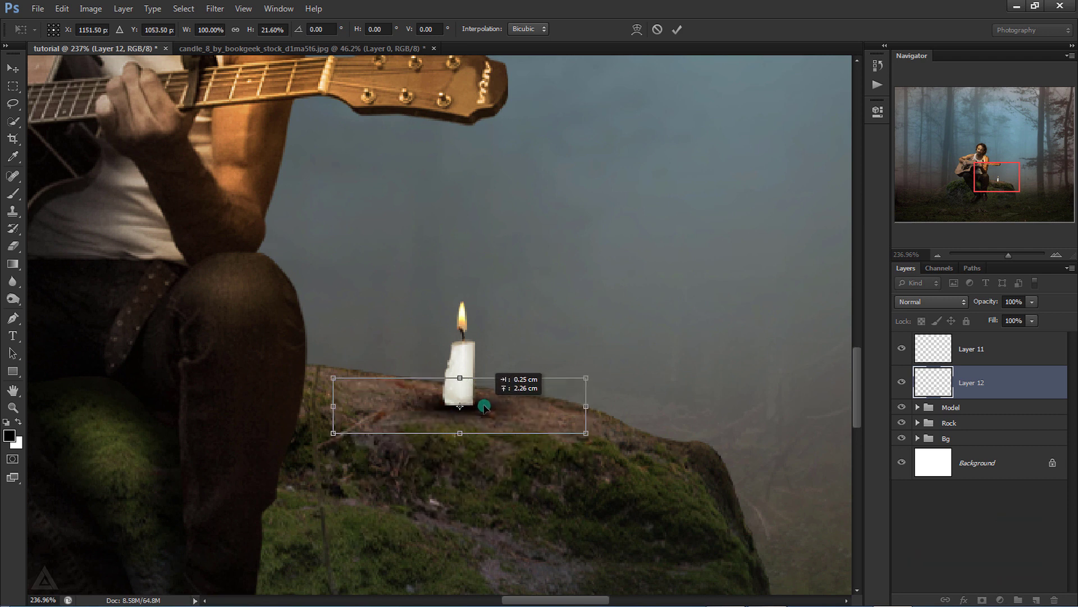
click(677, 29)
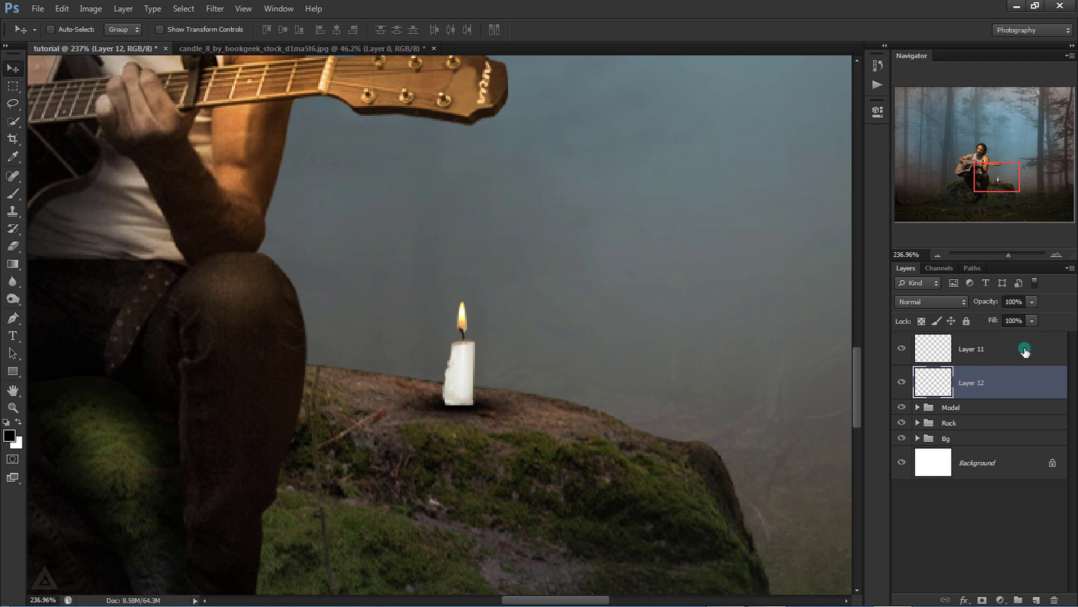
click(1005, 350)
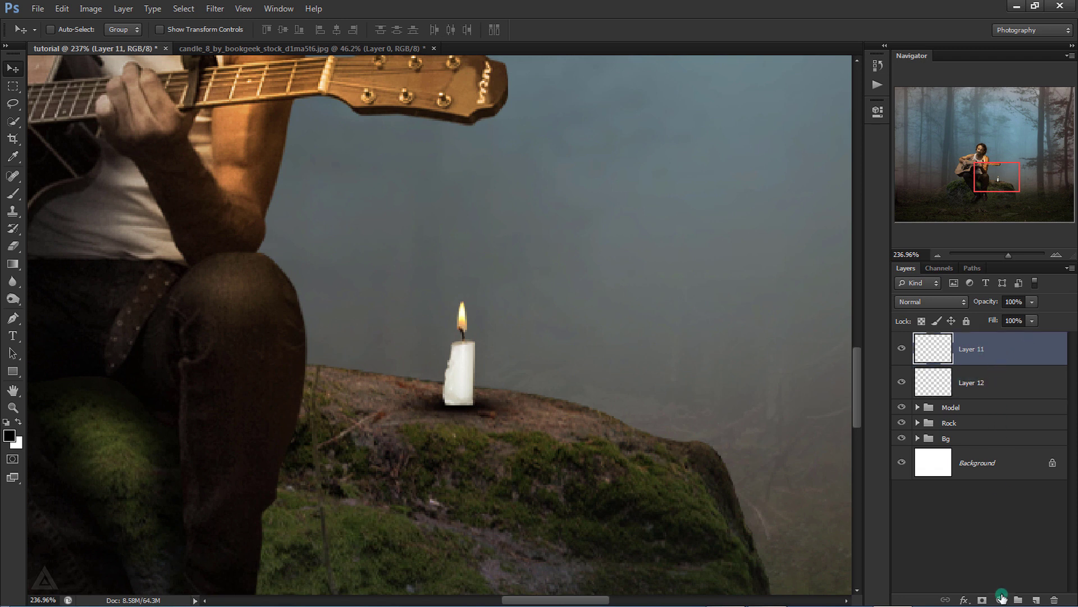
- Clip a Curves adjustment to the candle that darkens its highlights, then add an empty layer
click(1001, 600)
click(976, 377)
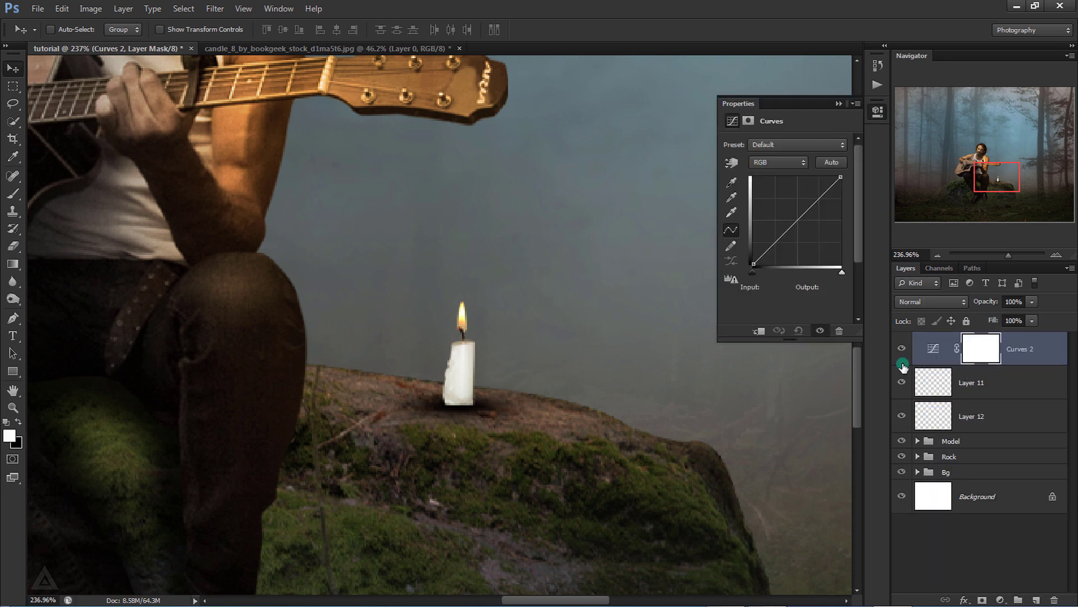
click(759, 330)
drag(840, 180, 851, 207)
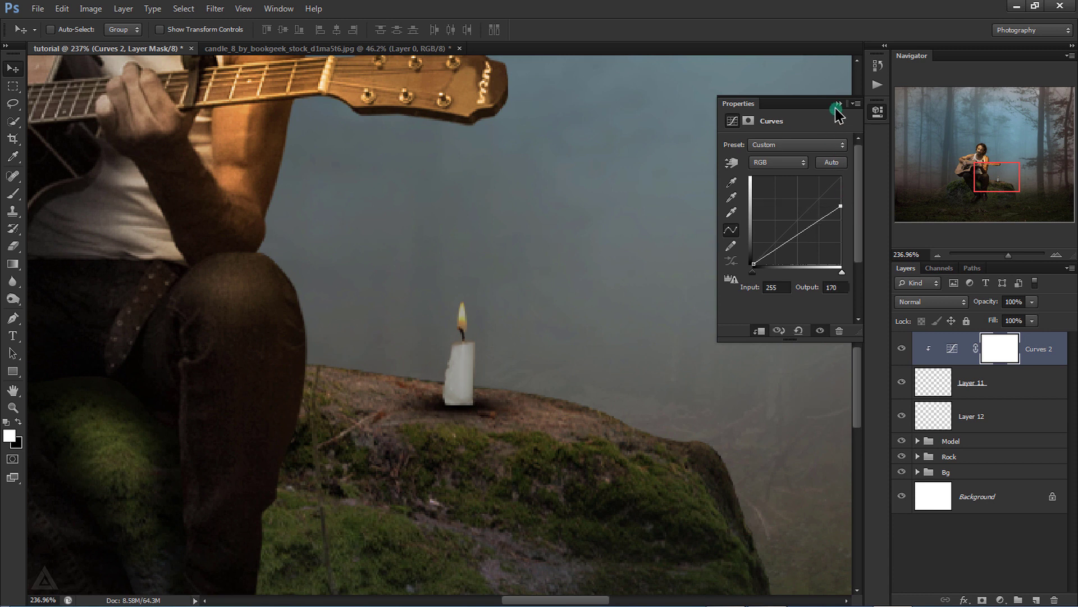
click(839, 104)
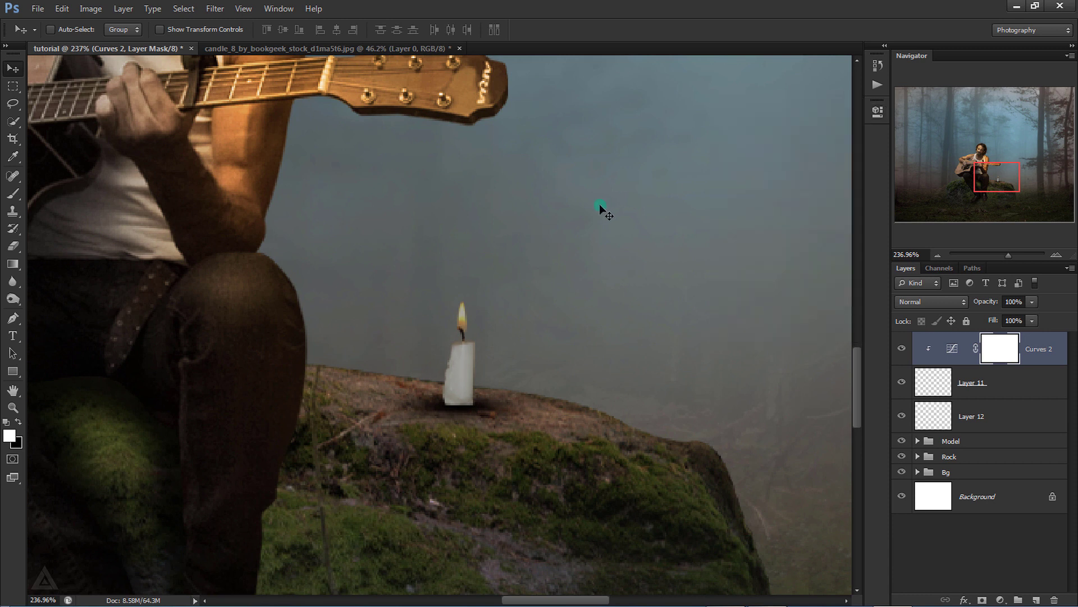
click(1037, 598)
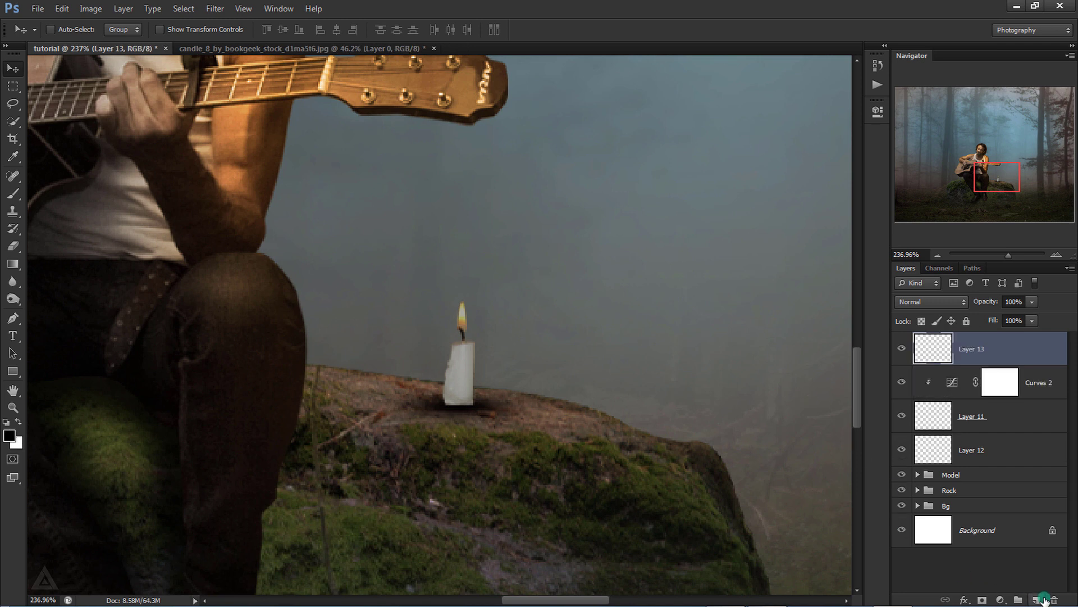
- Choose the soft Brush Tool and set the foreground colour to a warm orange
right_click(13, 193)
click(56, 194)
click(11, 437)
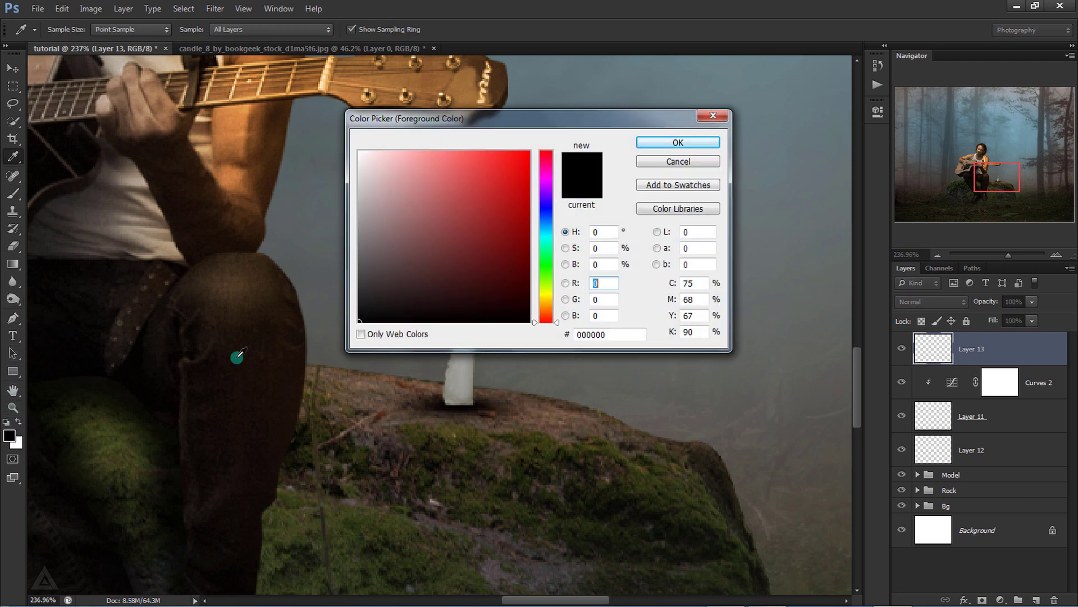
drag(459, 156, 464, 152)
drag(548, 319, 553, 304)
drag(482, 174, 470, 158)
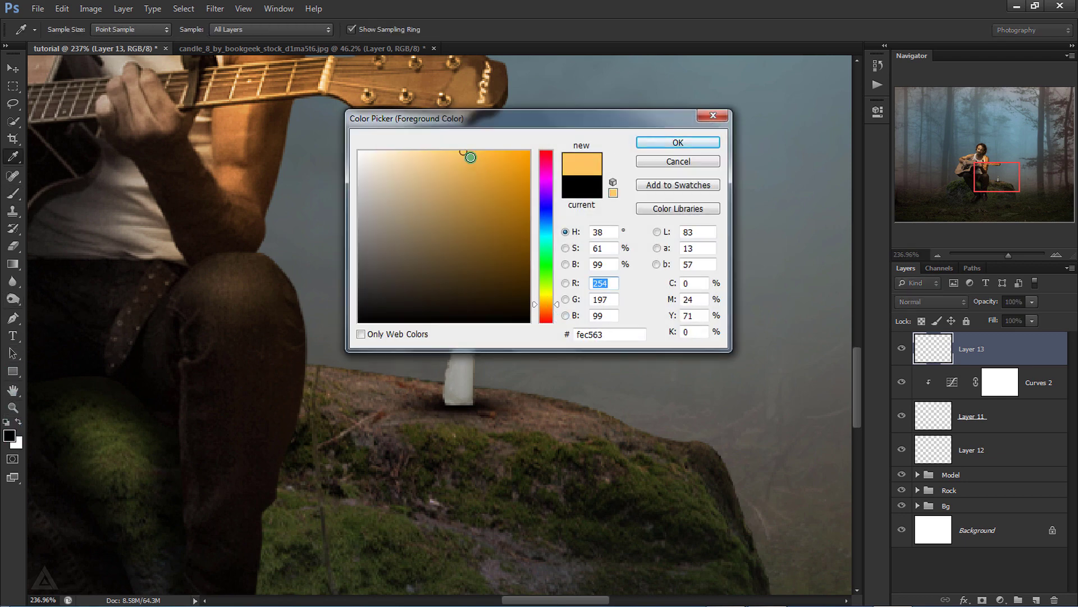
click(643, 142)
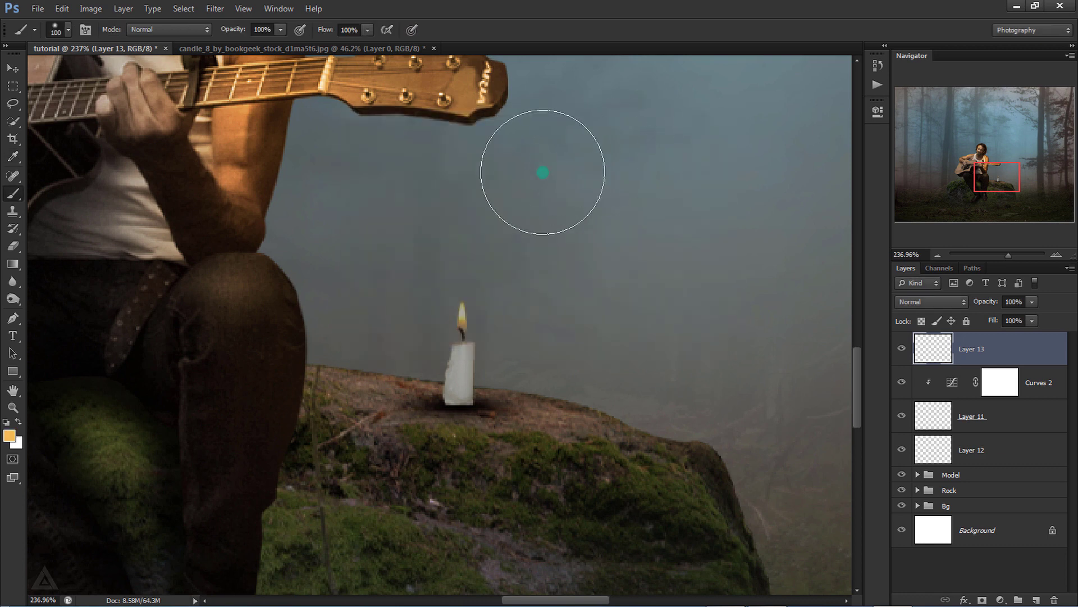
- Paint an orange glow around the flame in Overlay mode, fit the image on screen, and add a layer
click(463, 316)
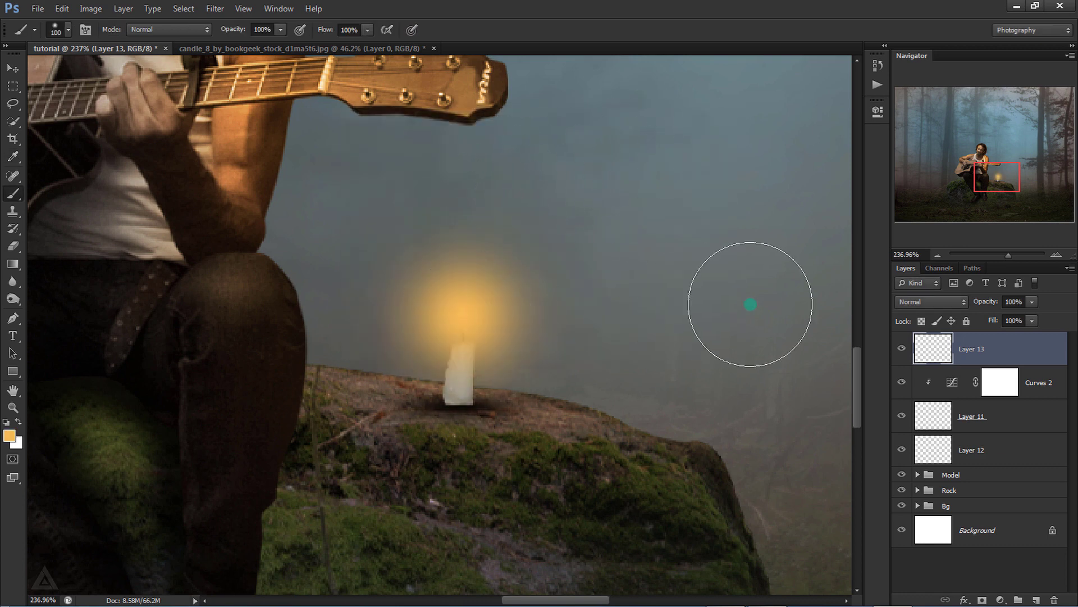
click(902, 302)
click(912, 167)
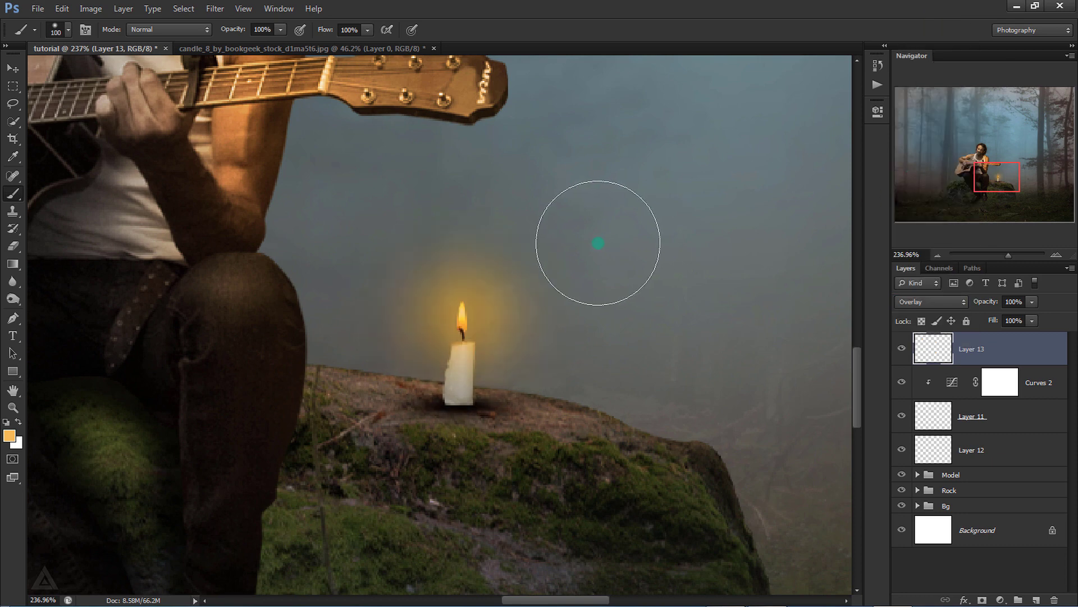
key(ctrl+0)
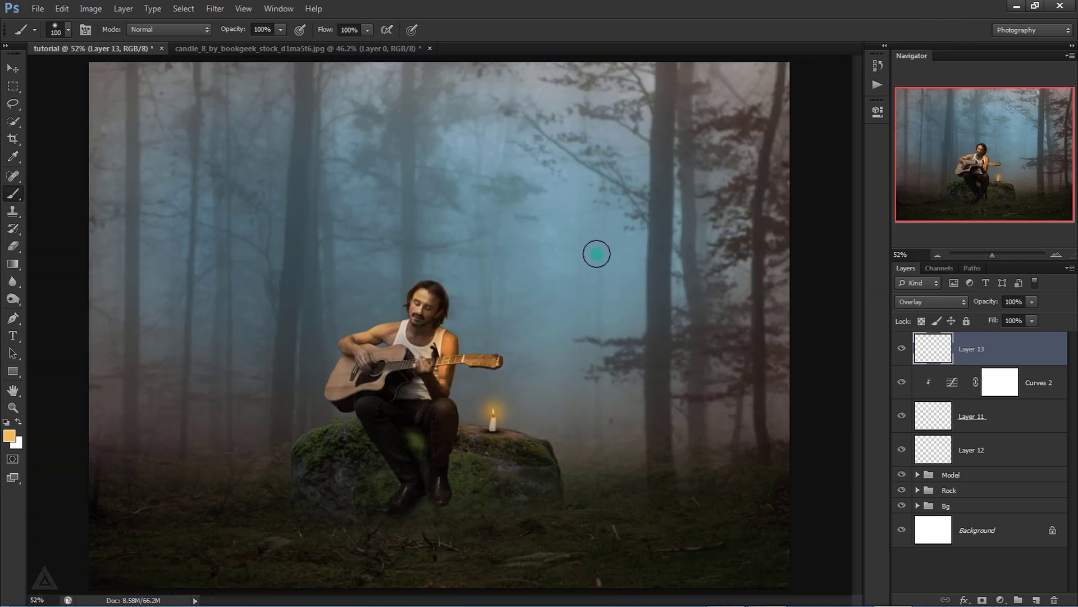
click(1036, 599)
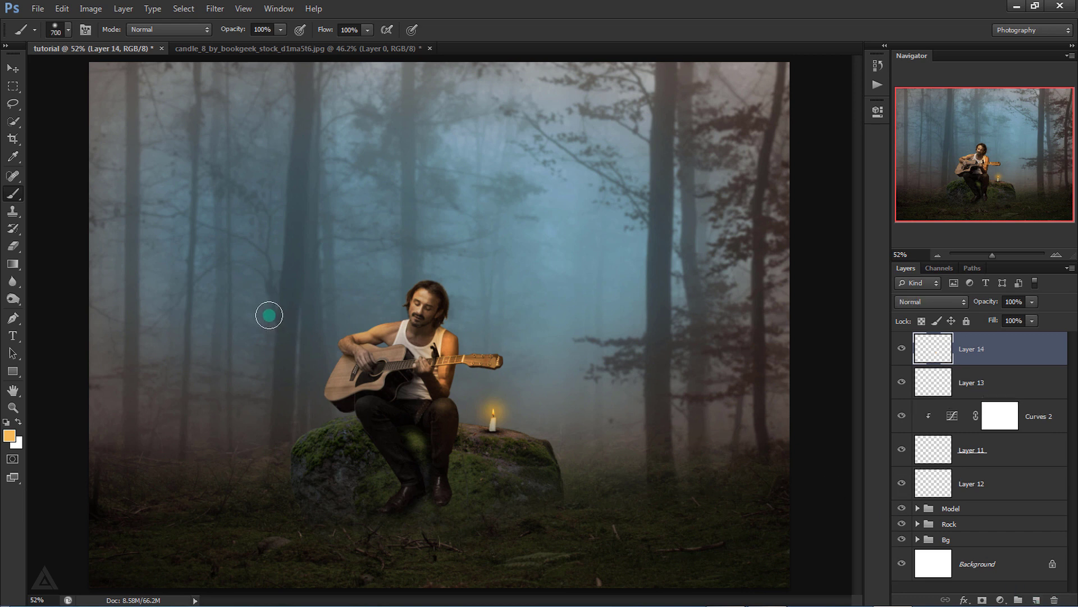
- Paint a large lighter-orange glow over the guitarist, set to Screen at 10% opacity
click(9, 435)
drag(447, 160, 457, 150)
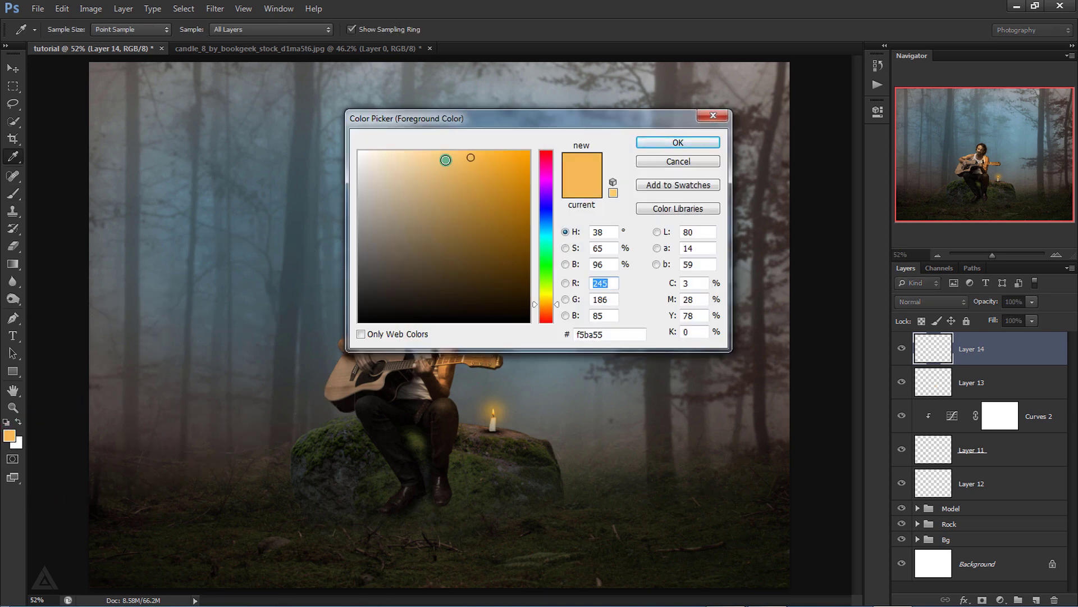
click(636, 141)
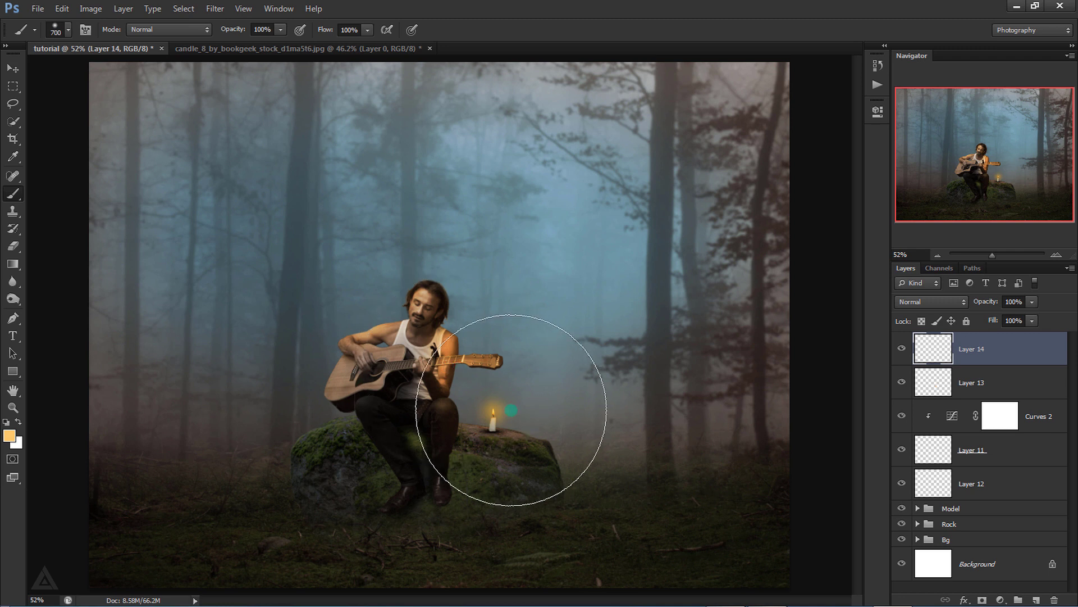
drag(455, 360, 513, 414)
click(513, 414)
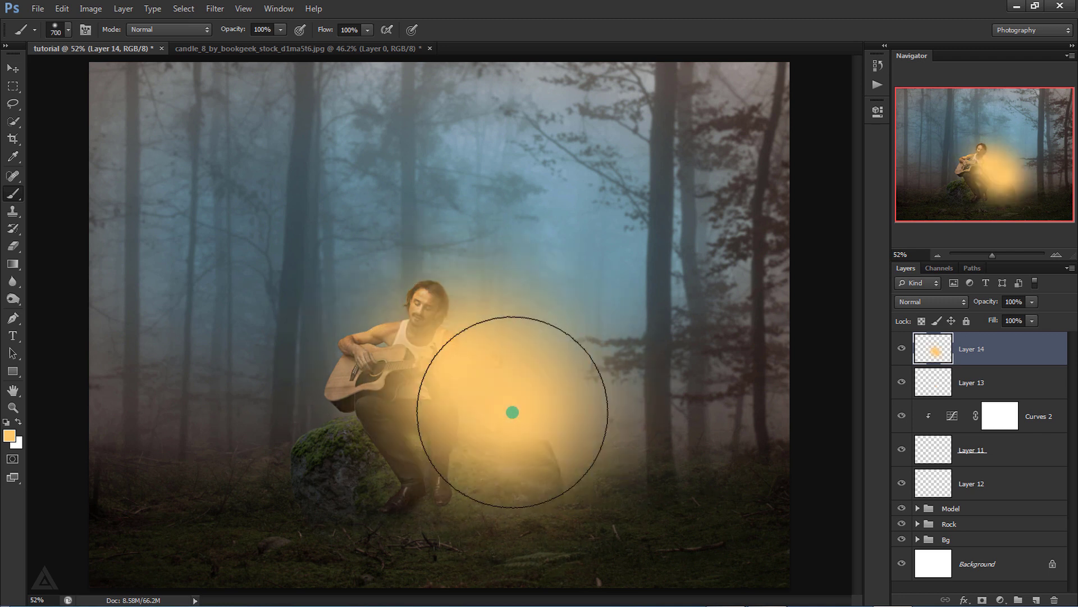
click(904, 301)
click(922, 113)
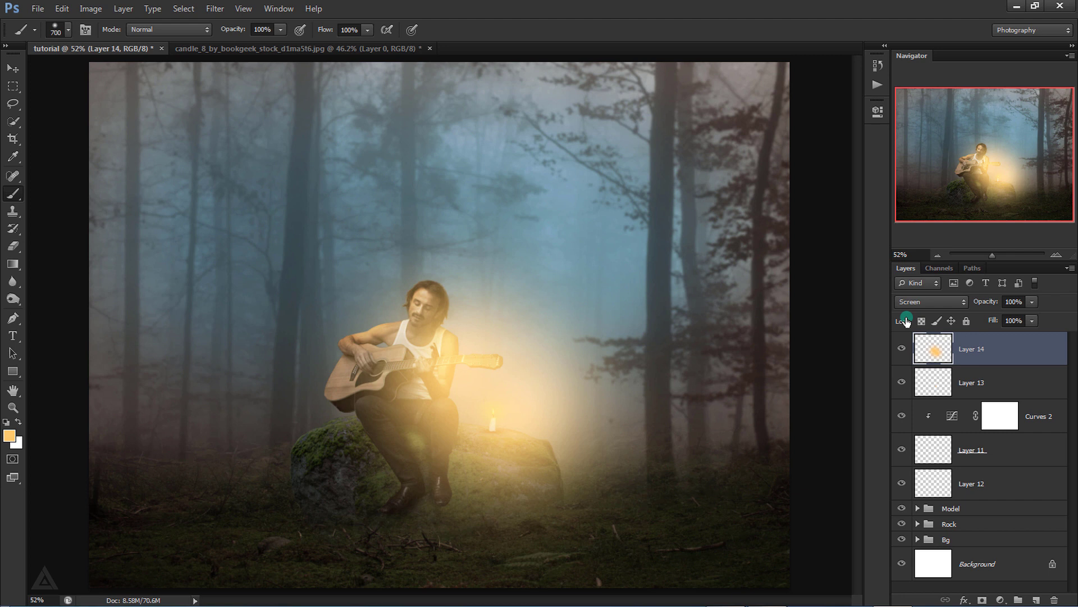
click(1011, 301)
text(10)
key(Return)
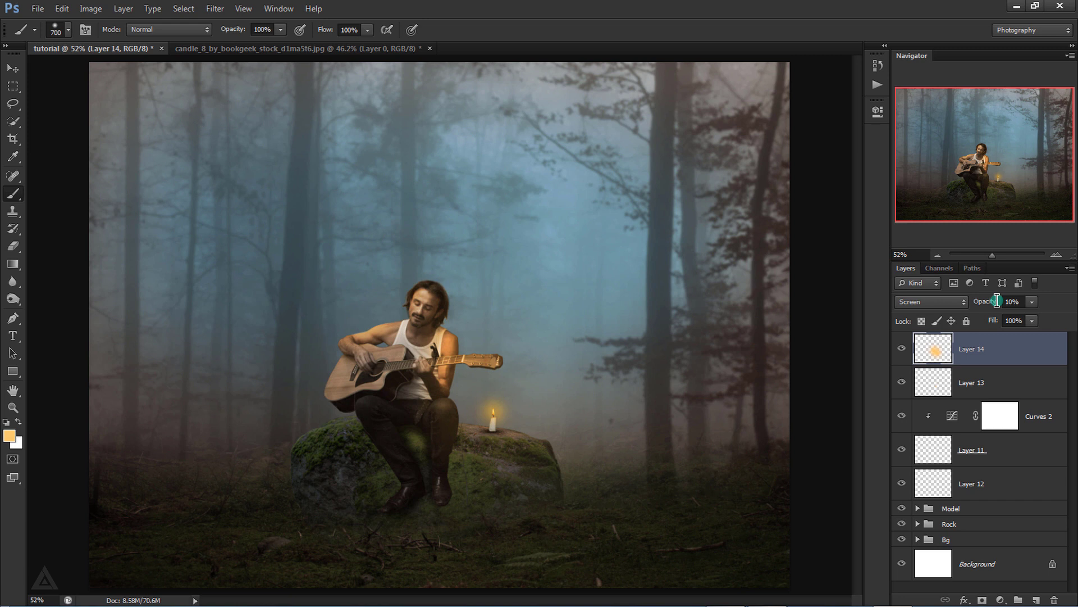
- On a new layer, paint a smaller glow over the candle flame, set to Screen at 50%
key(ctrl+shift+alt+n)
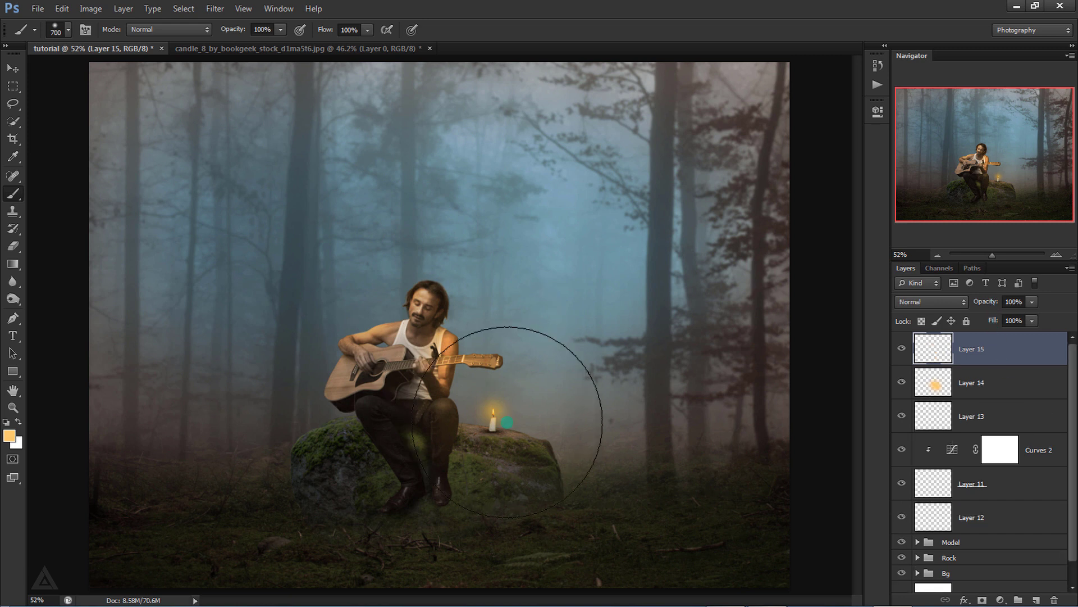
key(bracketleft)
key(bracketleft)
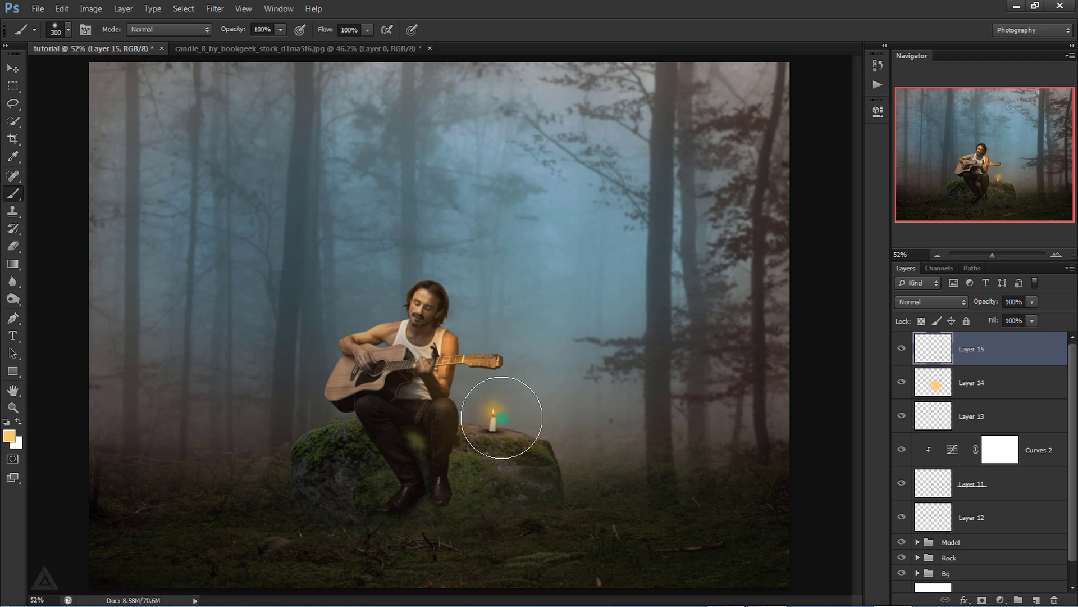
click(493, 413)
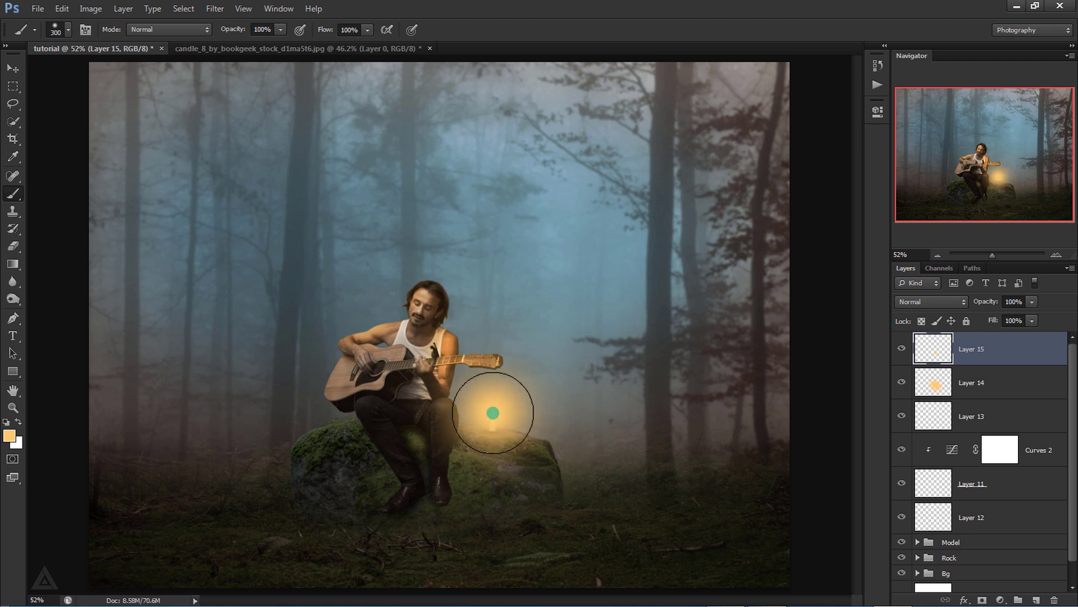
click(911, 302)
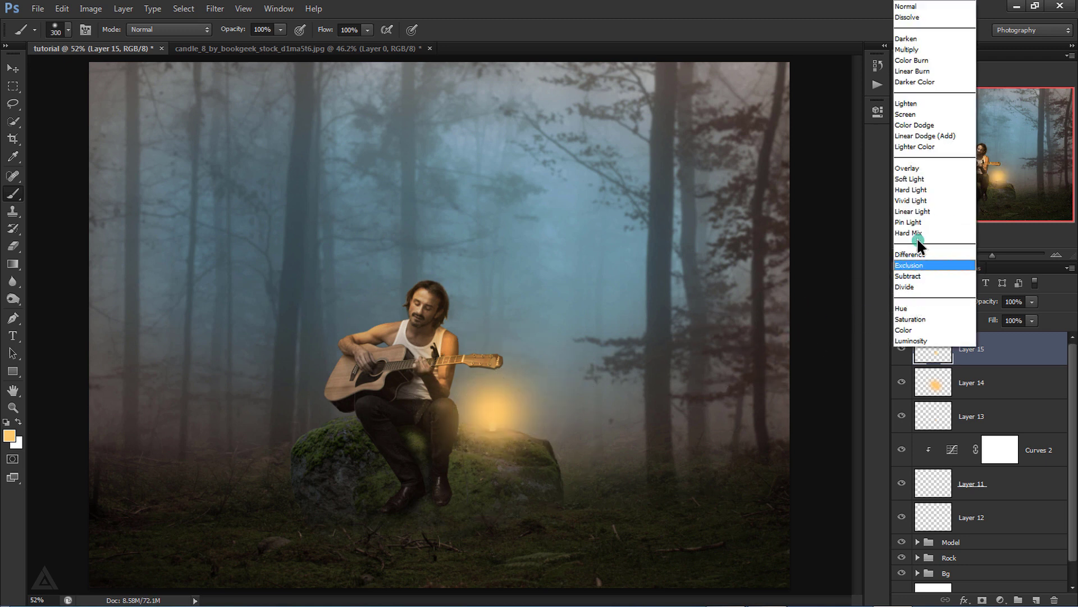
click(916, 114)
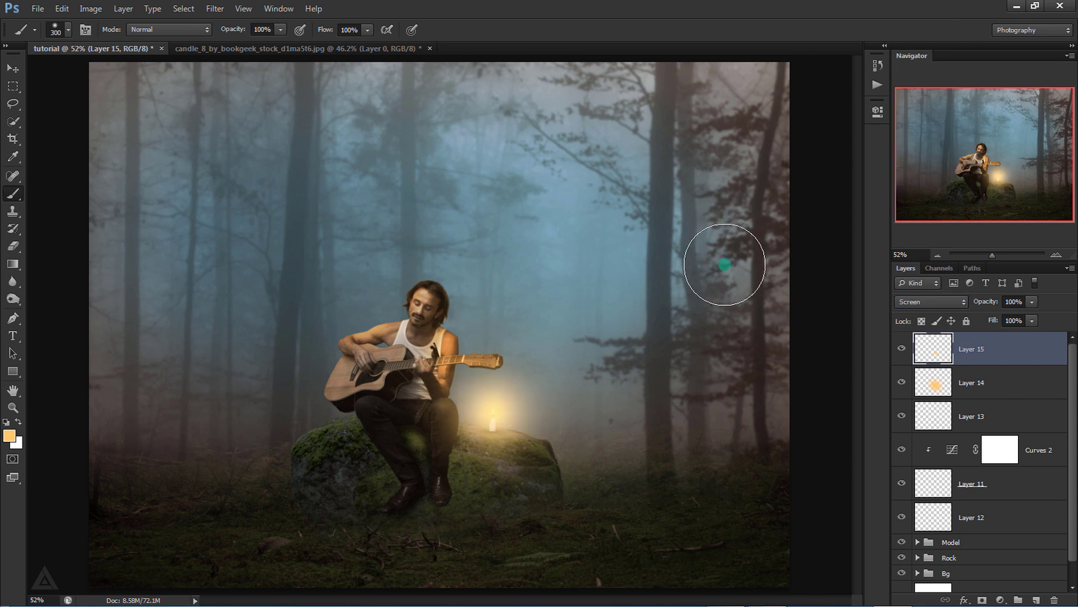
drag(1021, 302, 976, 303)
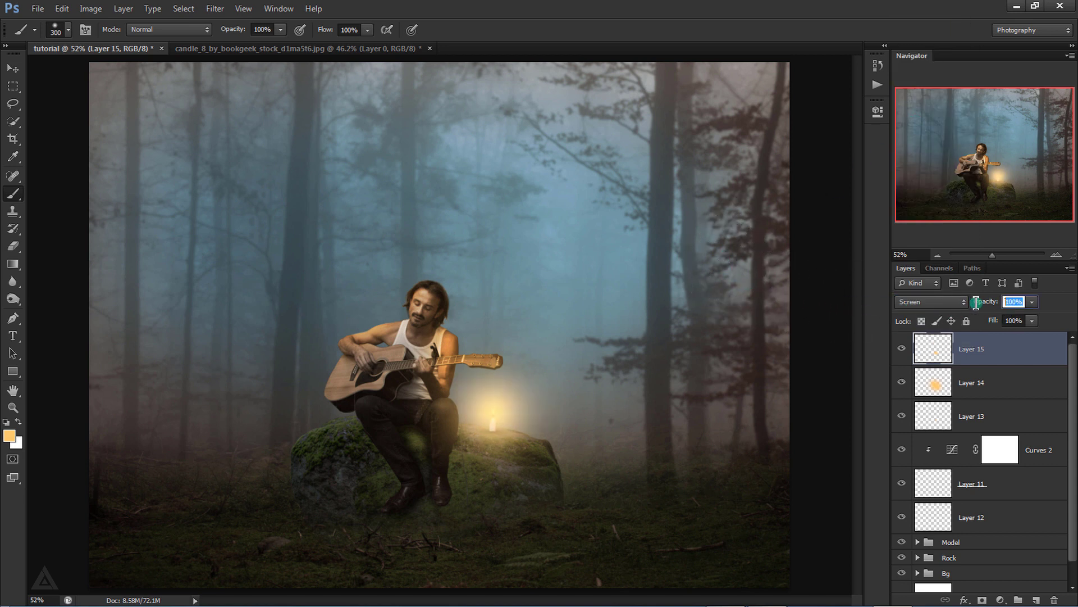
text(70)
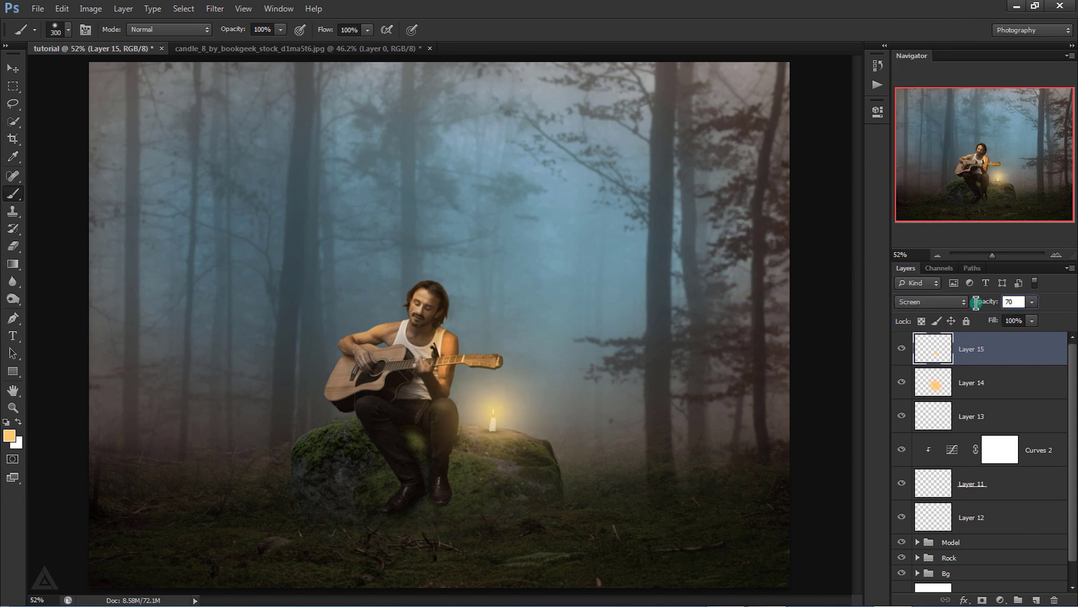
click(1017, 301)
text(50)
key(Return)
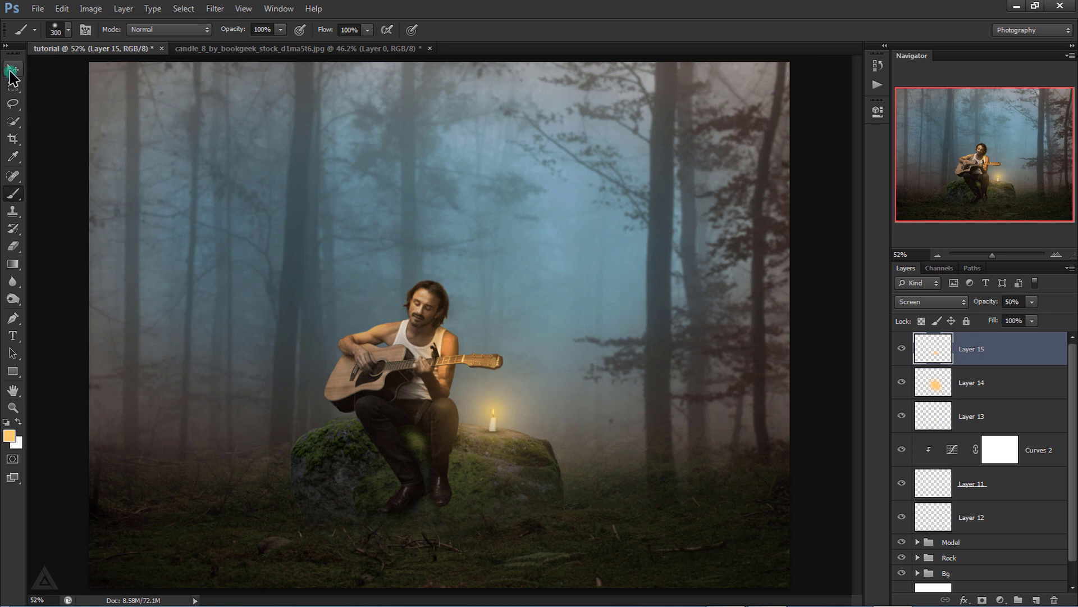
click(11, 71)
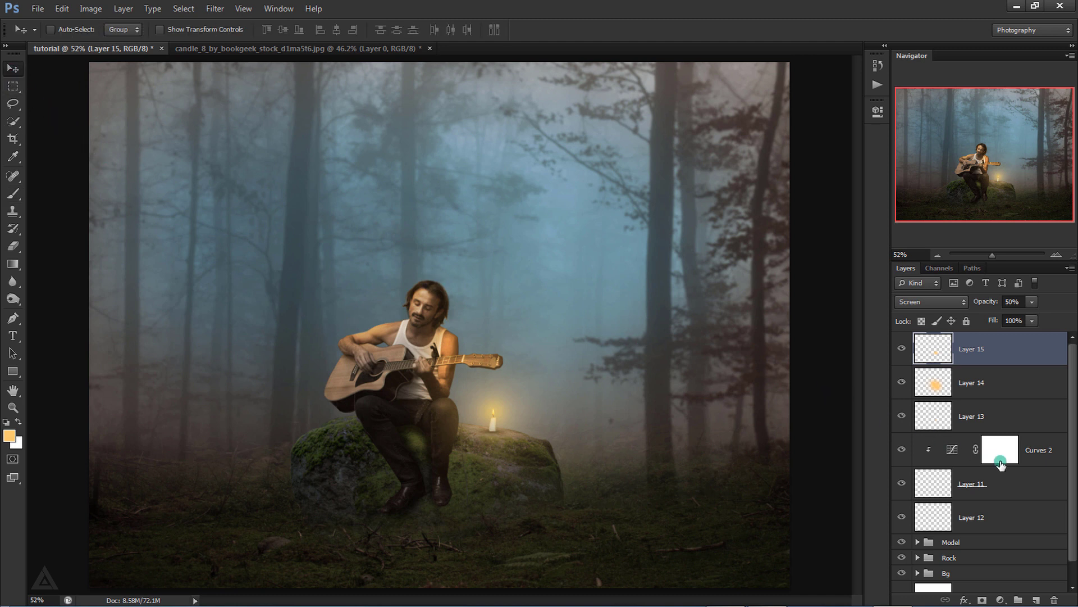
- Group Layers 12 through 15 and name the group 'candel'
shift+click(1007, 519)
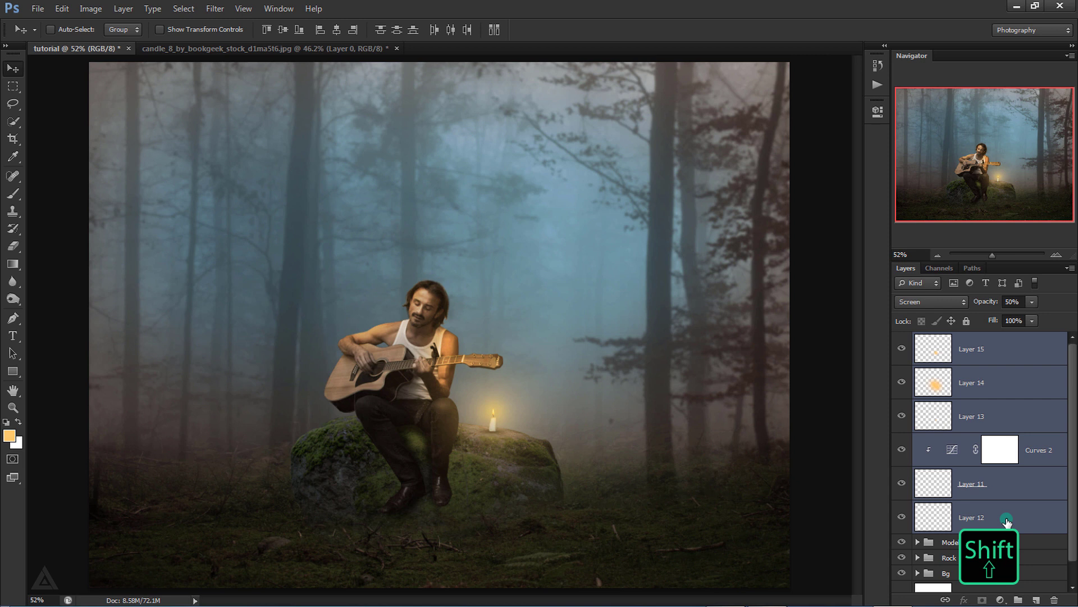
key(ctrl+g)
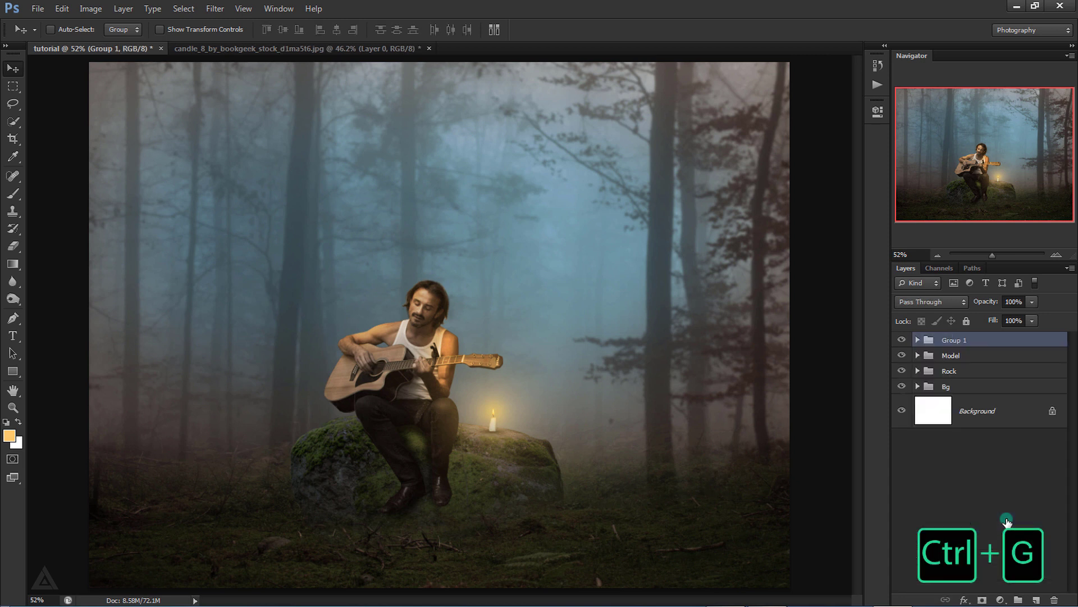
double_click(962, 342)
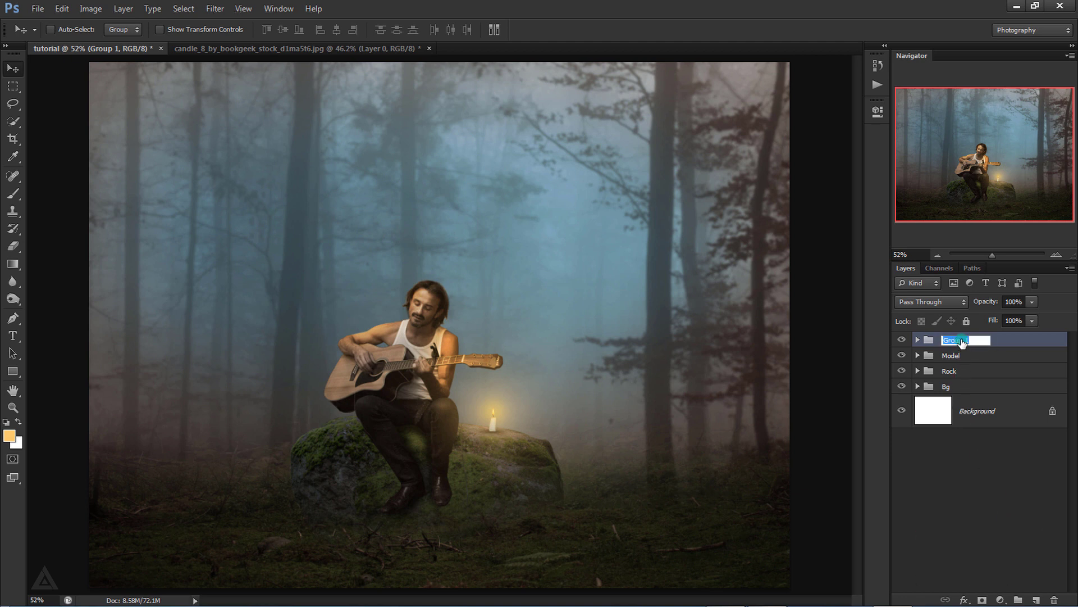
text(candel)
click(1018, 342)
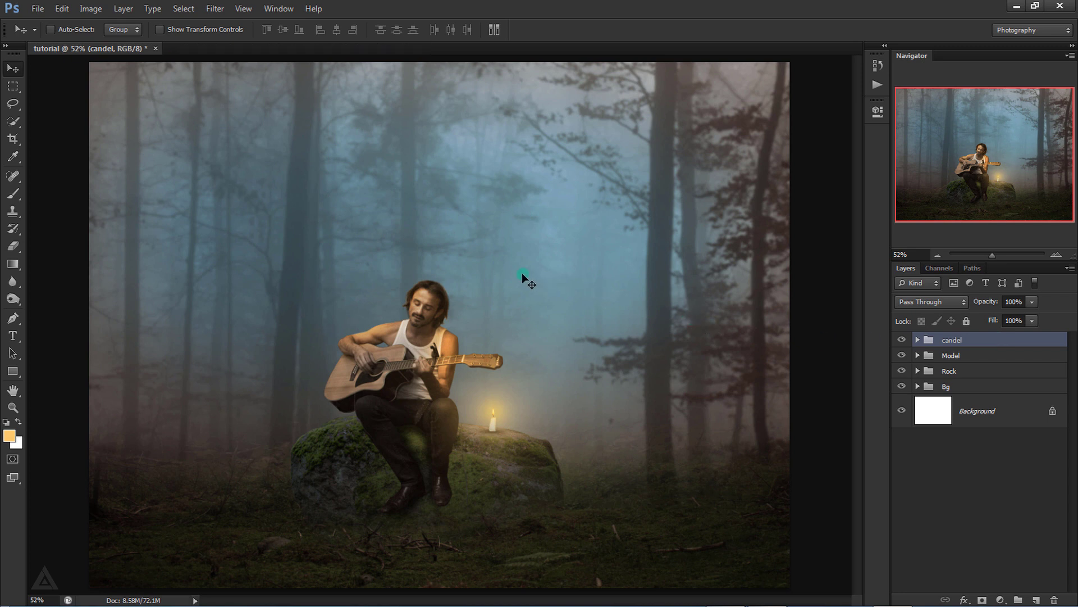
- Add a Color Balance layer shifting the midtones toward blue and cyan
click(1000, 599)
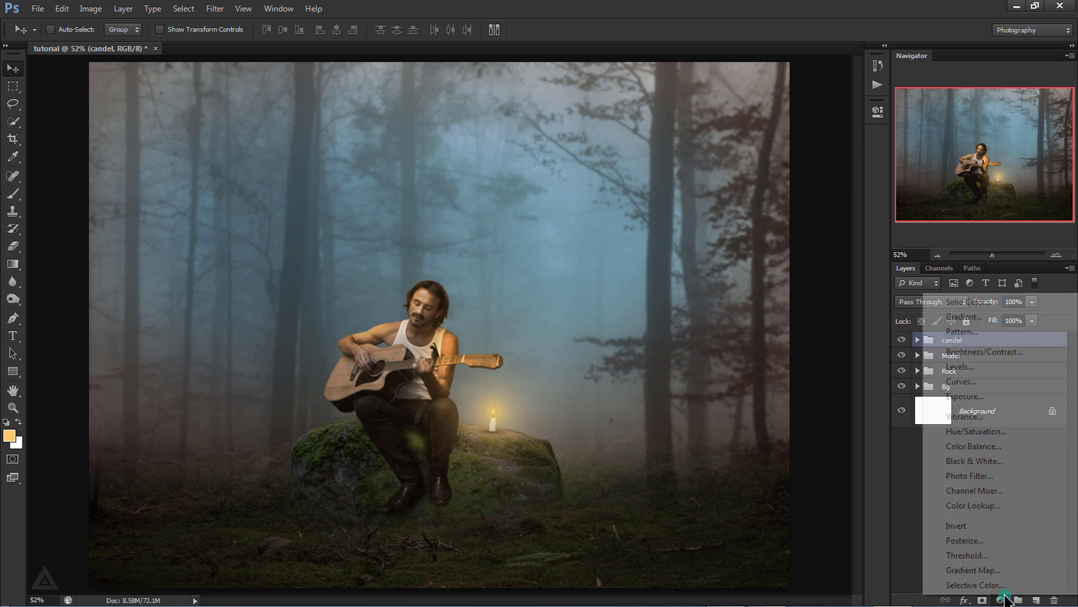
click(1002, 448)
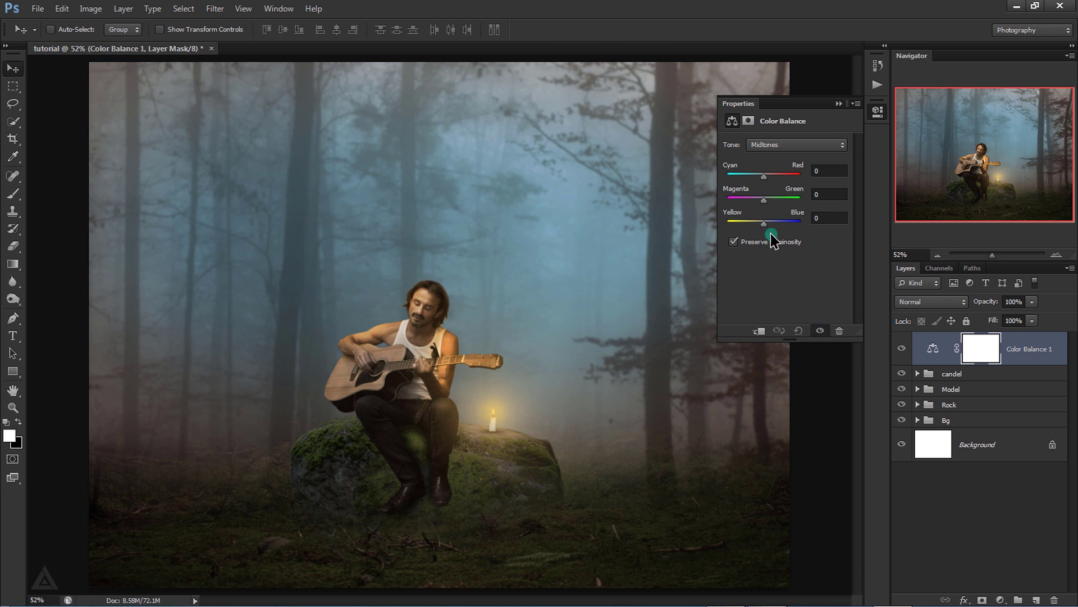
drag(768, 227, 775, 229)
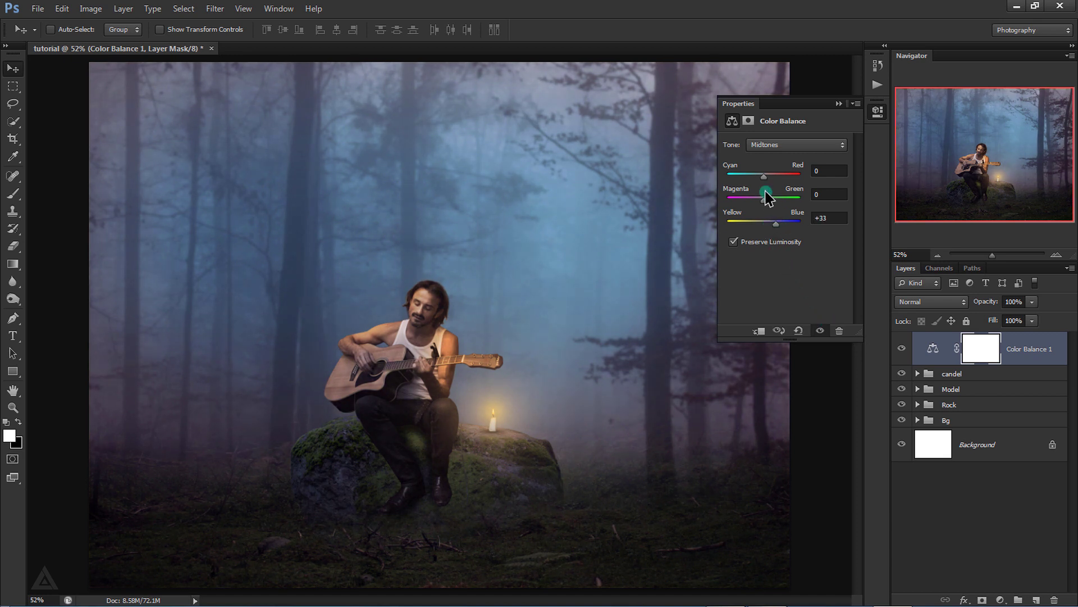
drag(764, 176, 760, 182)
click(838, 103)
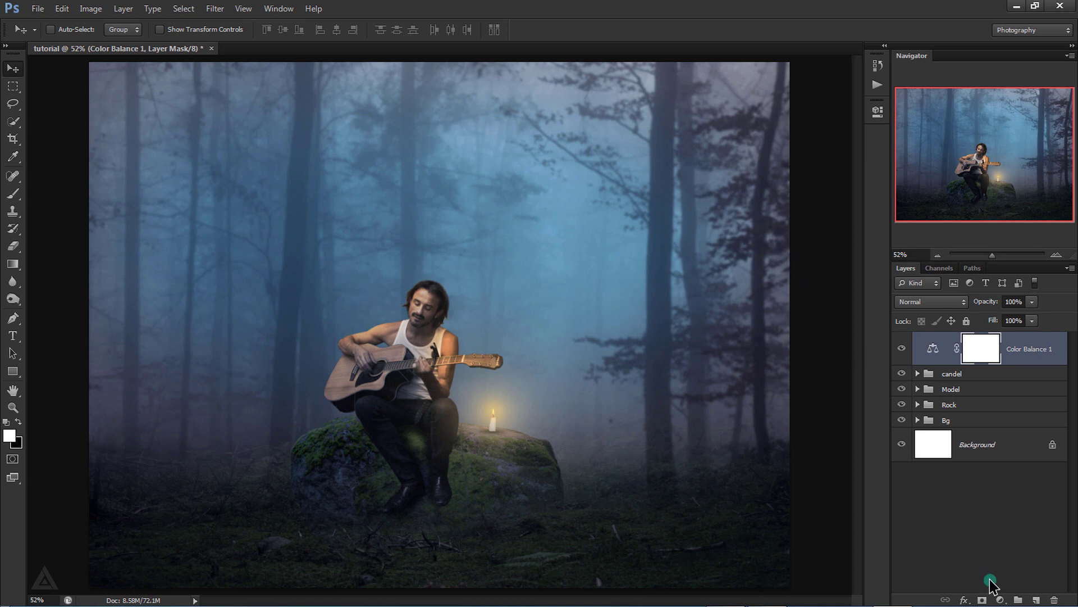
- Add a Hue/Saturation layer with Saturation -33 and Lightness -17
click(1000, 600)
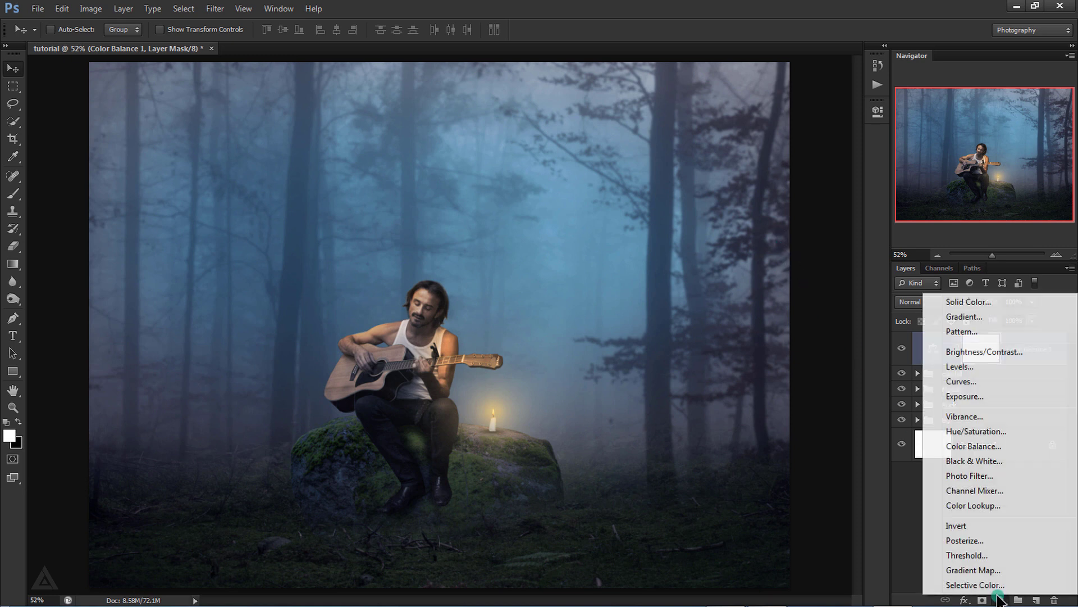
click(977, 431)
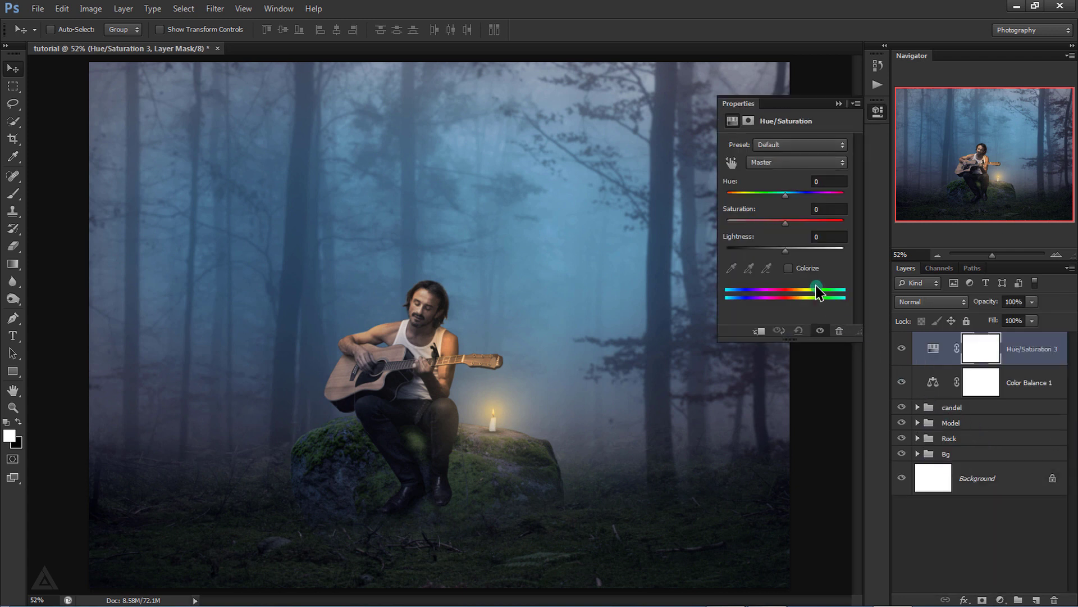
click(778, 221)
drag(778, 222, 772, 221)
click(776, 250)
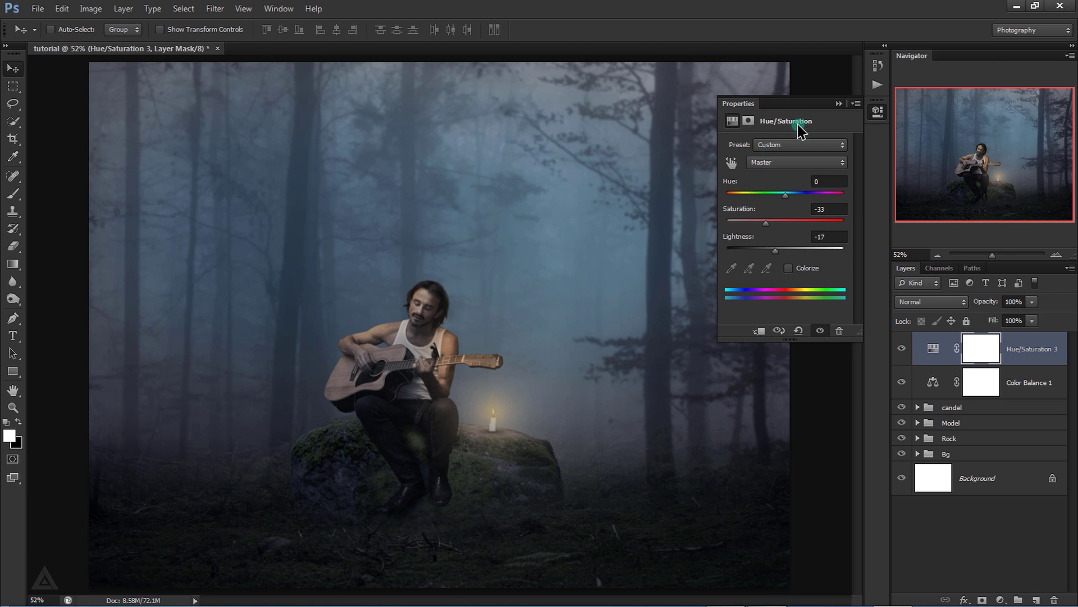
click(838, 105)
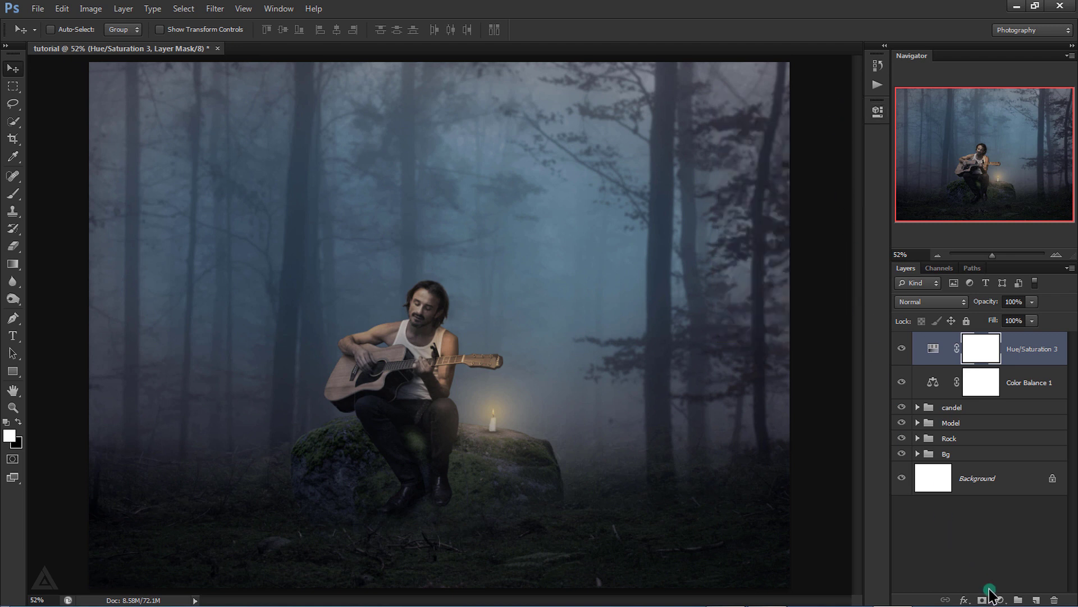
- Add a Solid Color fill layer in dark blue, hex 19507e
click(1000, 599)
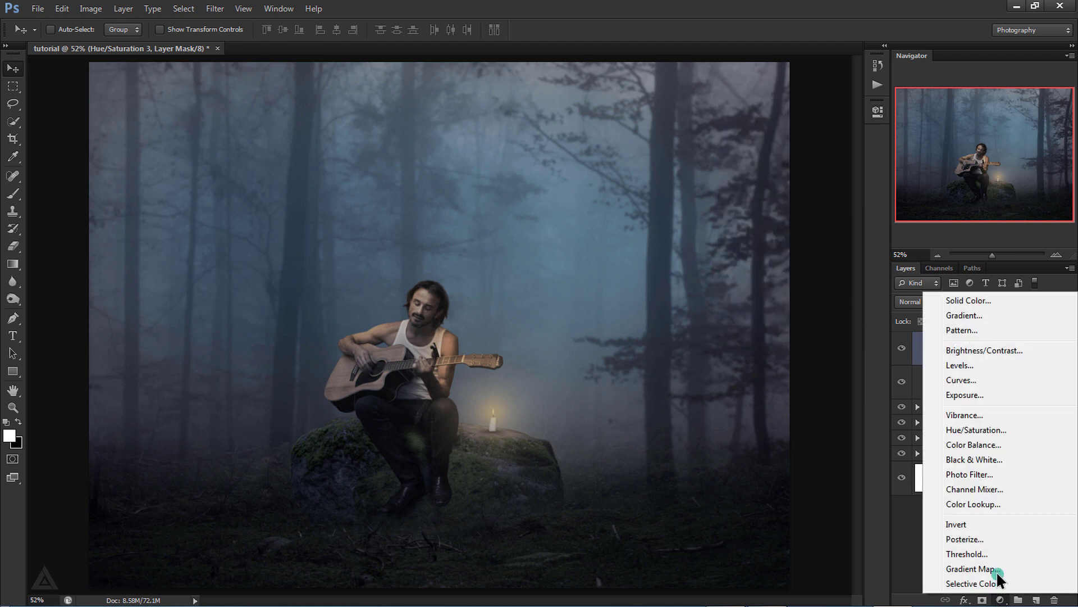
click(961, 302)
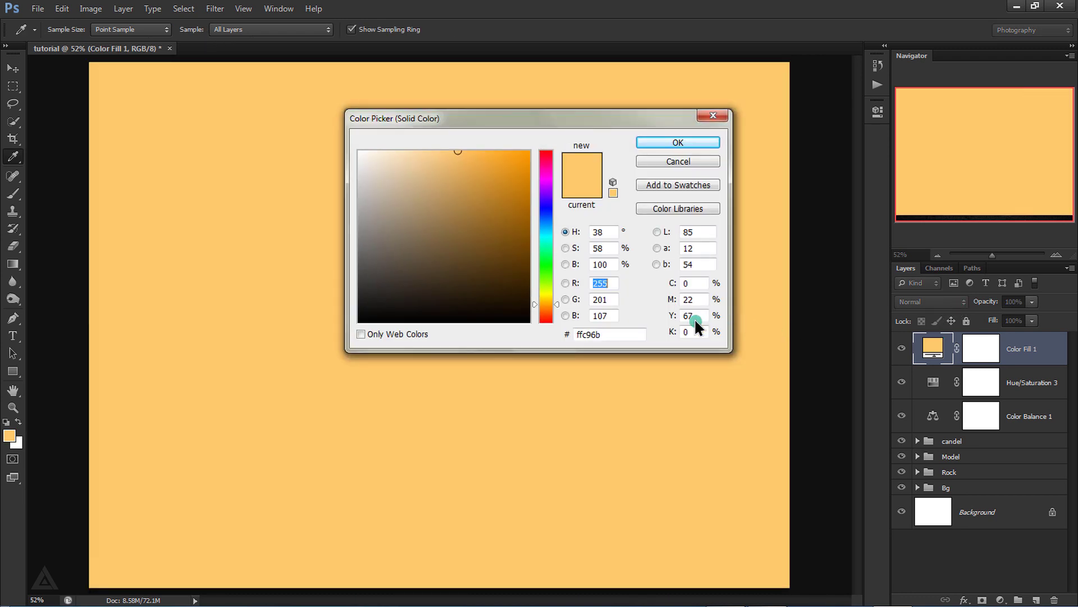
drag(616, 331, 520, 336)
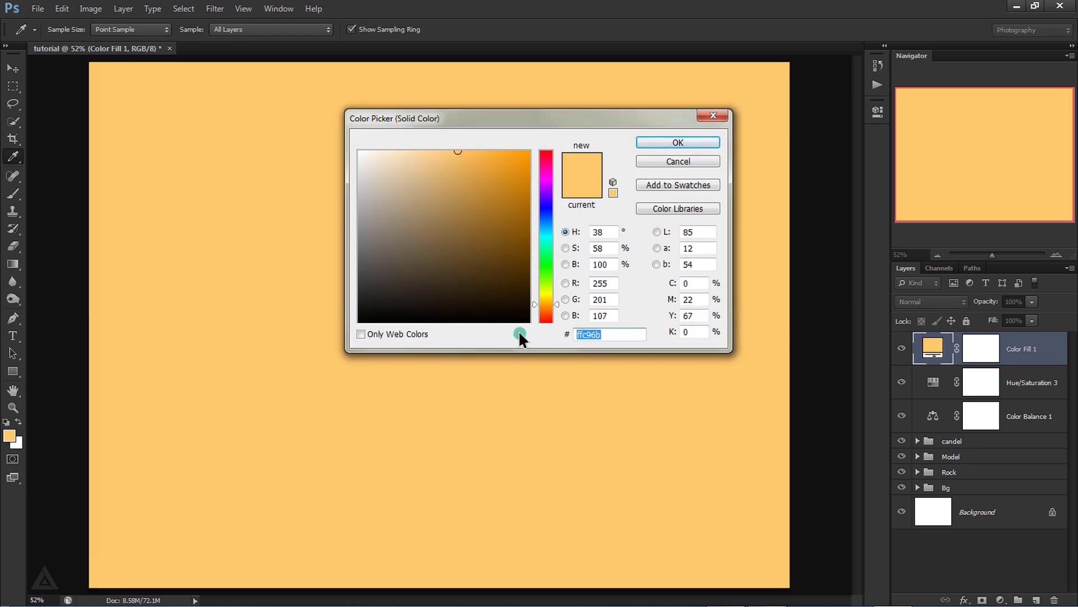
text(195)
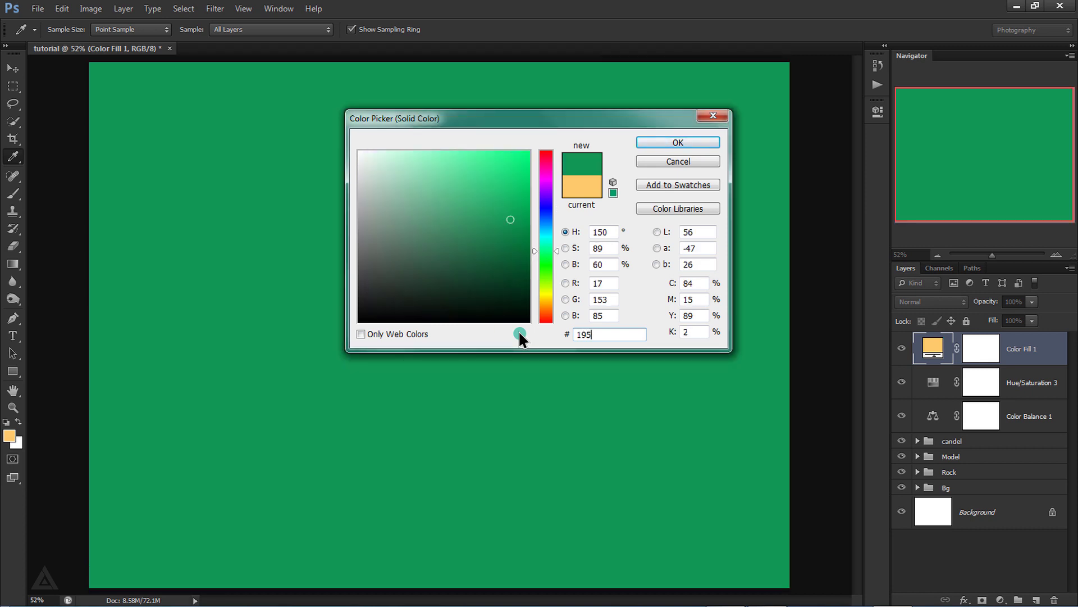
text(07)
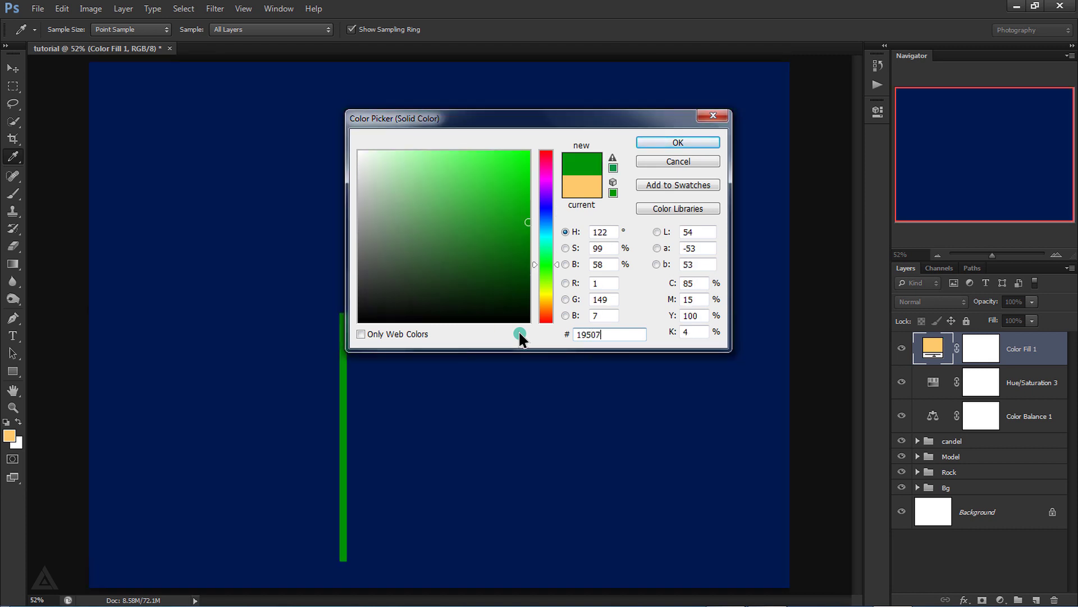
text(e)
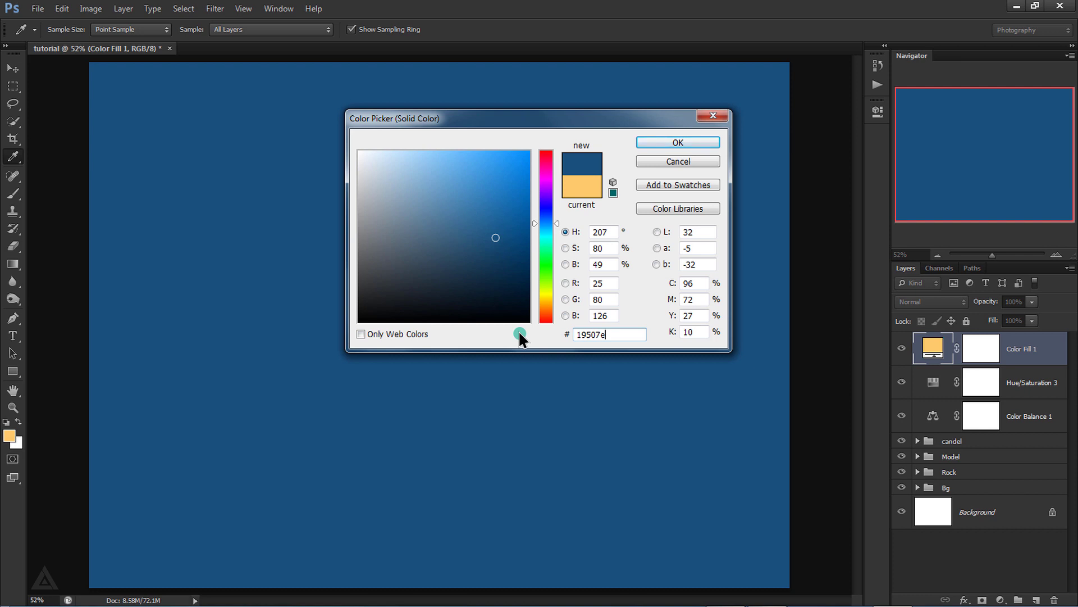
click(670, 145)
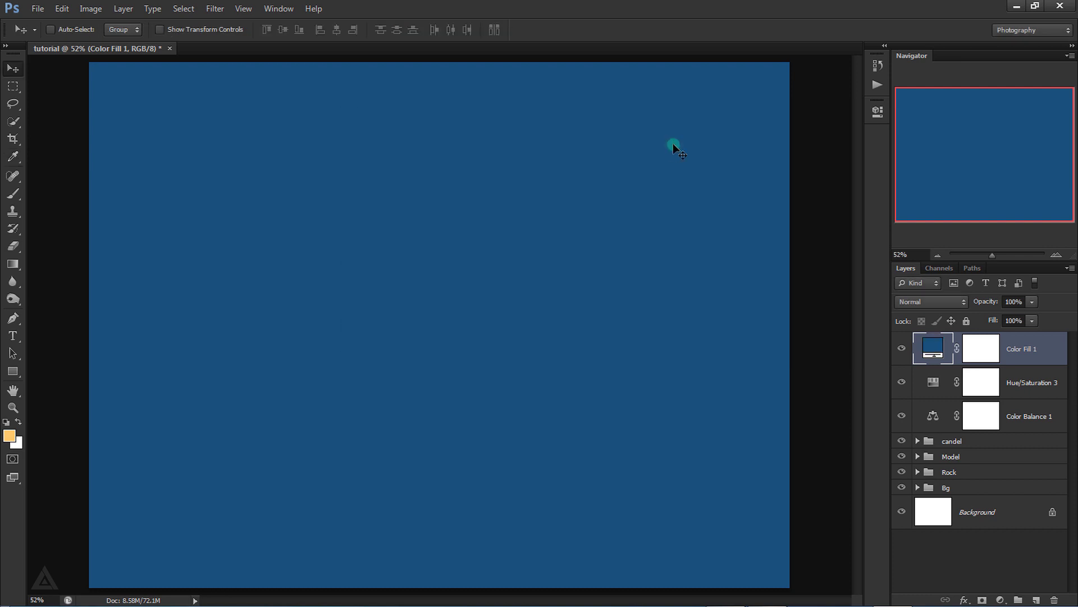
- On the blue fill's mask, draw a large elliptical selection across the canvas
click(975, 344)
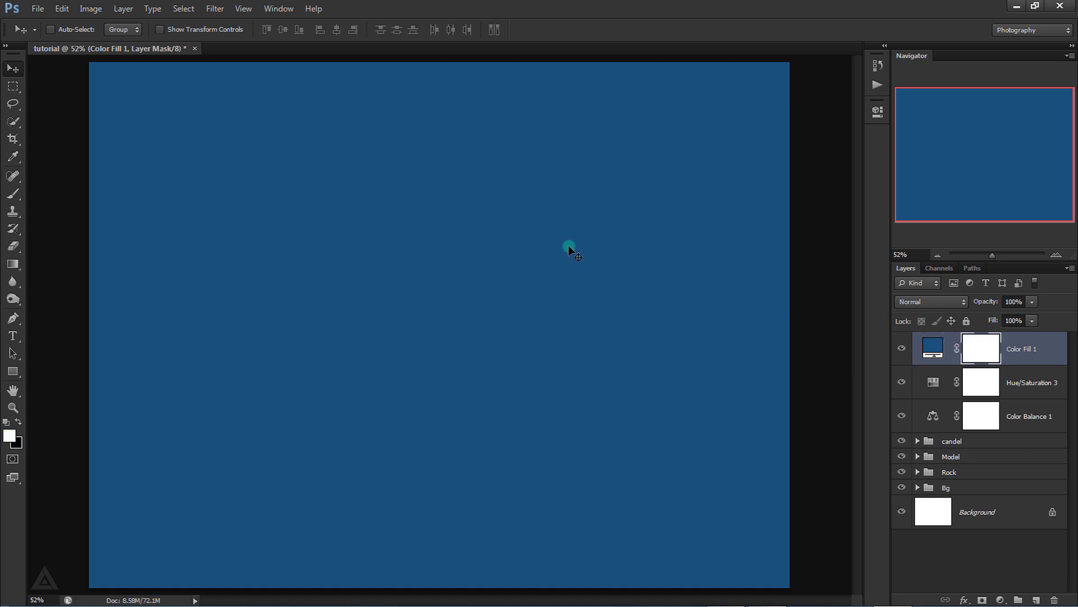
right_click(13, 86)
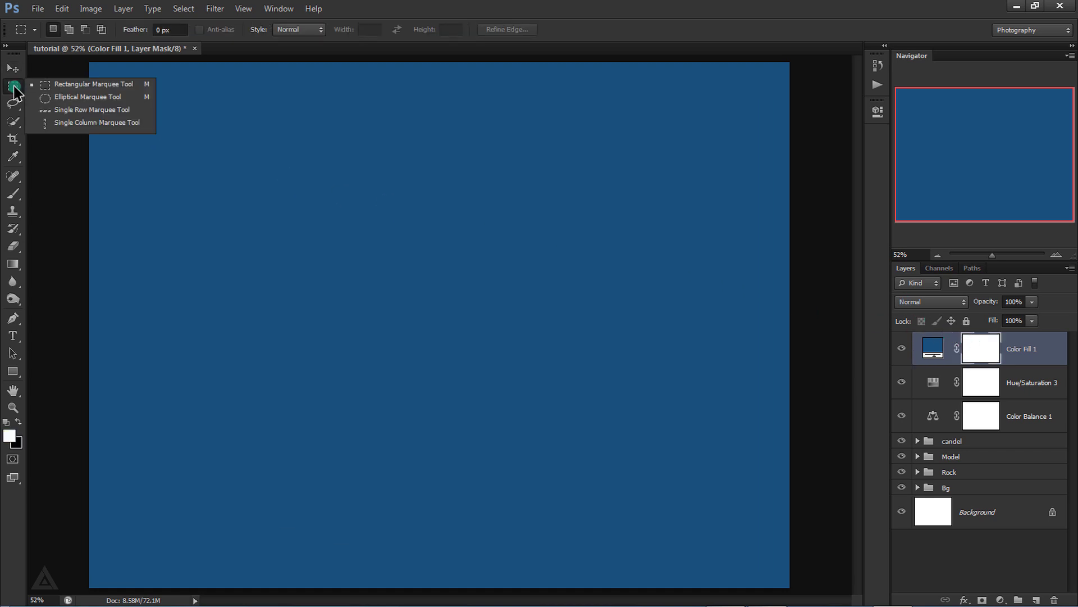
click(61, 97)
mouse_move(141, 99)
mouse_down()
mouse_move(702, 522)
mouse_move(731, 530)
mouse_move(671, 493)
mouse_up()
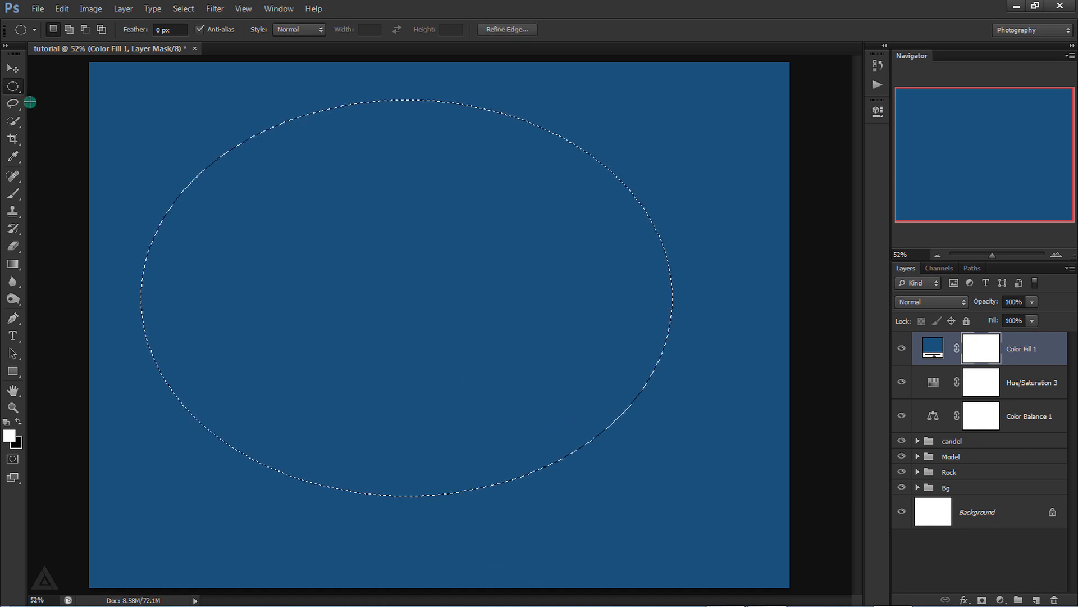
- Paint black inside the ellipse to reveal the scene, centre the opening, and deselect
click(13, 193)
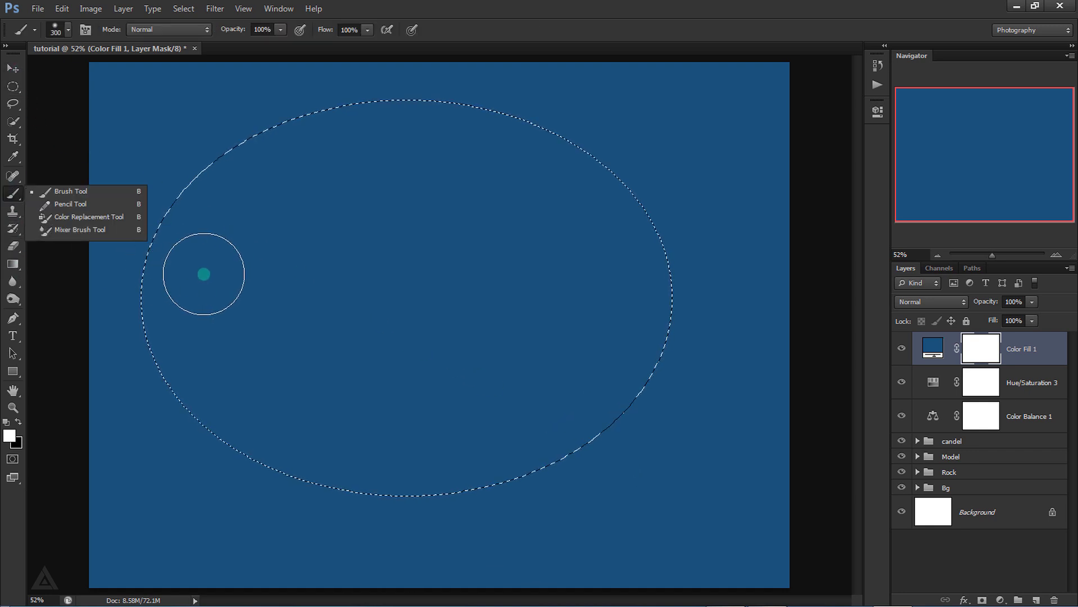
click(204, 274)
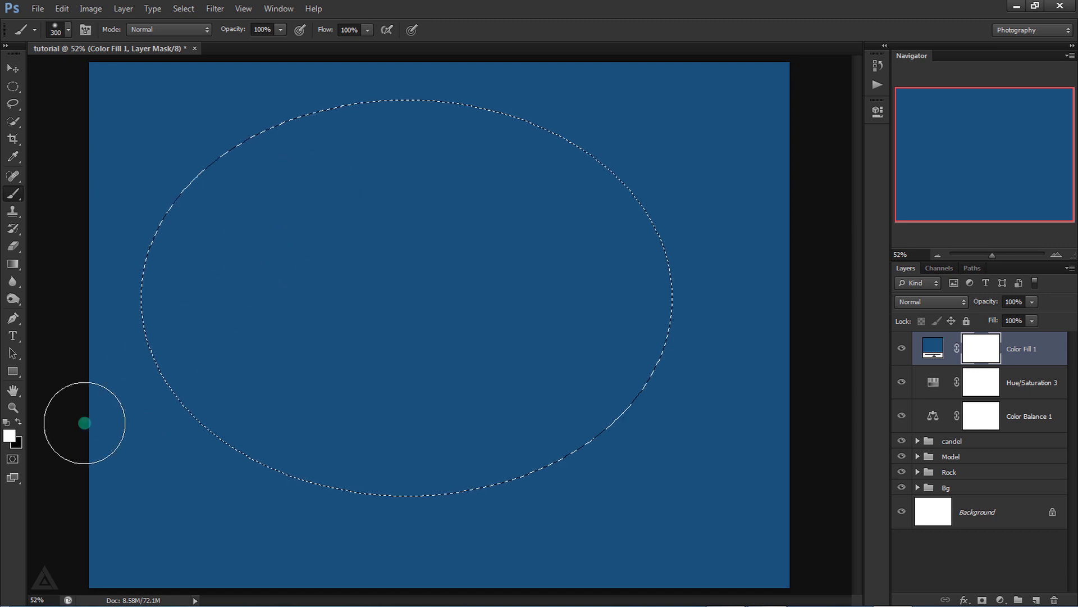
click(6, 422)
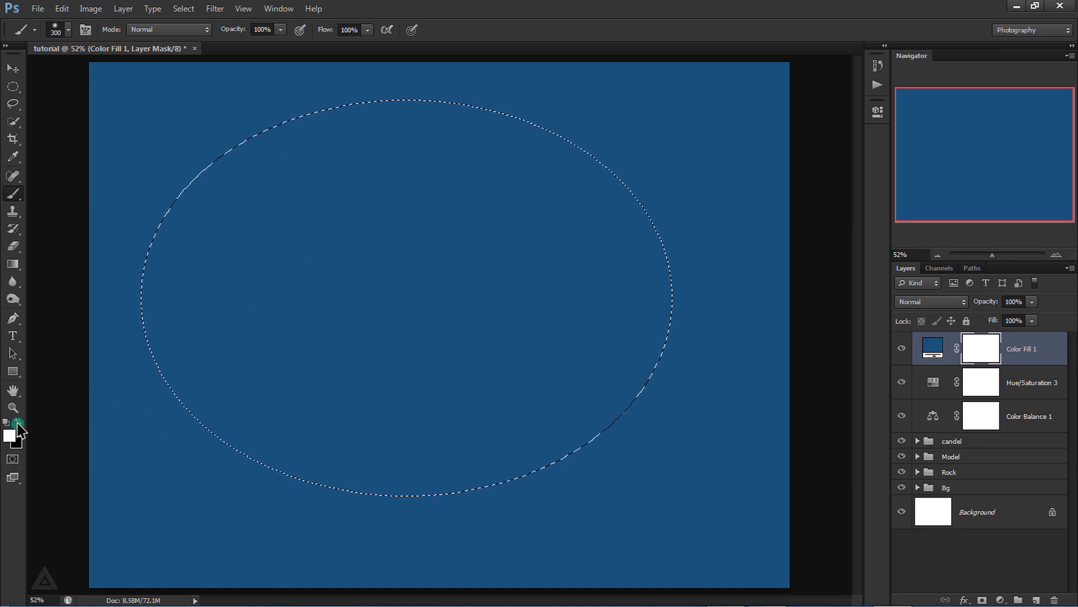
mouse_move(213, 209)
mouse_down()
mouse_move(393, 96)
mouse_move(513, 138)
mouse_move(381, 224)
mouse_move(664, 182)
mouse_move(662, 293)
mouse_move(96, 393)
mouse_move(616, 399)
mouse_move(313, 464)
mouse_move(409, 422)
mouse_move(665, 233)
mouse_move(344, 193)
mouse_up()
click(12, 69)
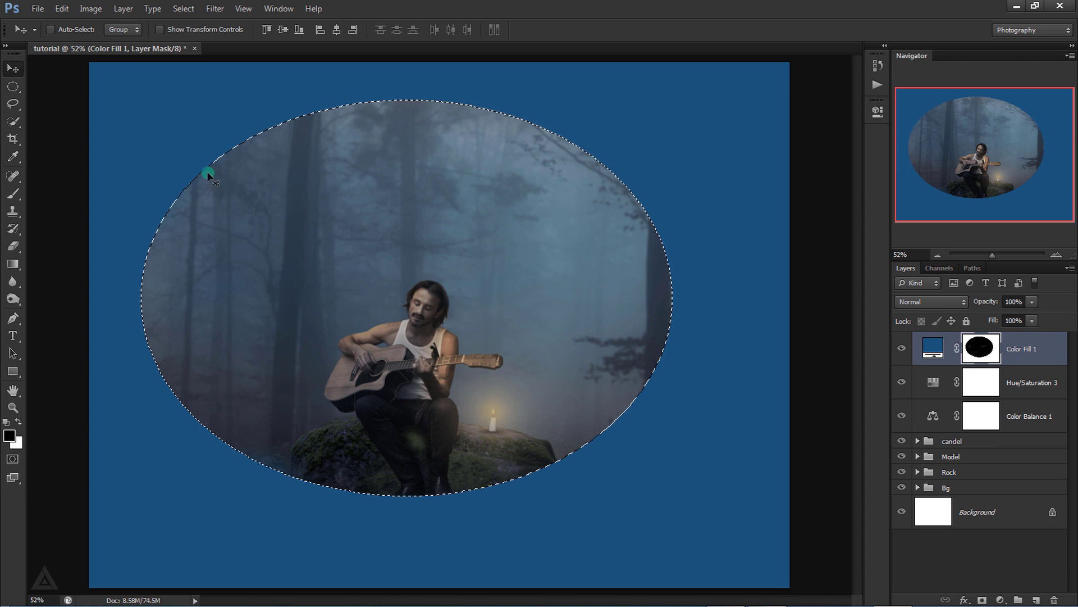
drag(314, 237, 336, 262)
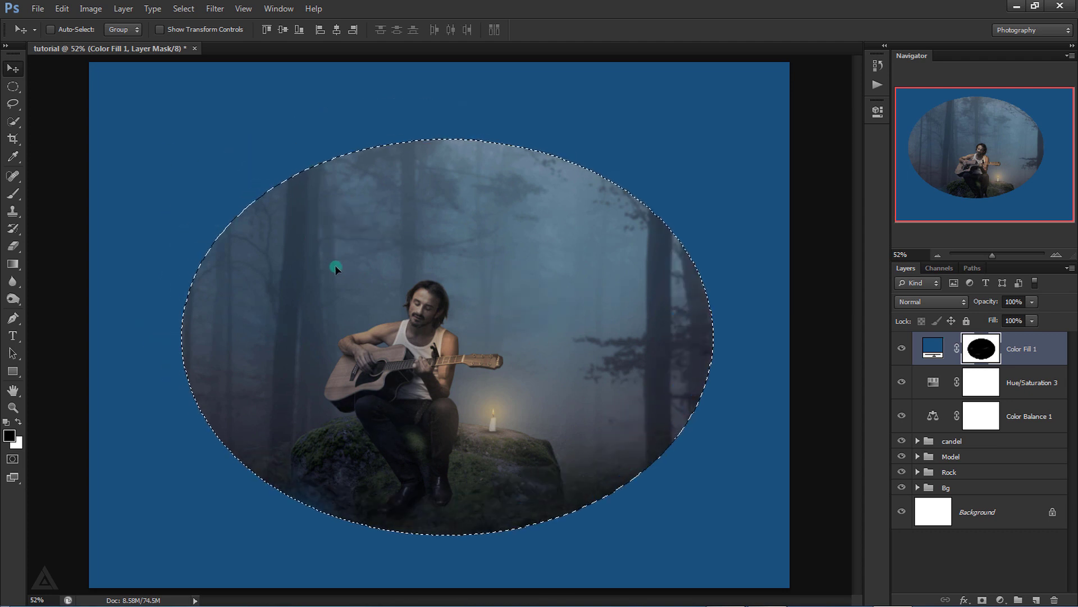
key(ctrl+d)
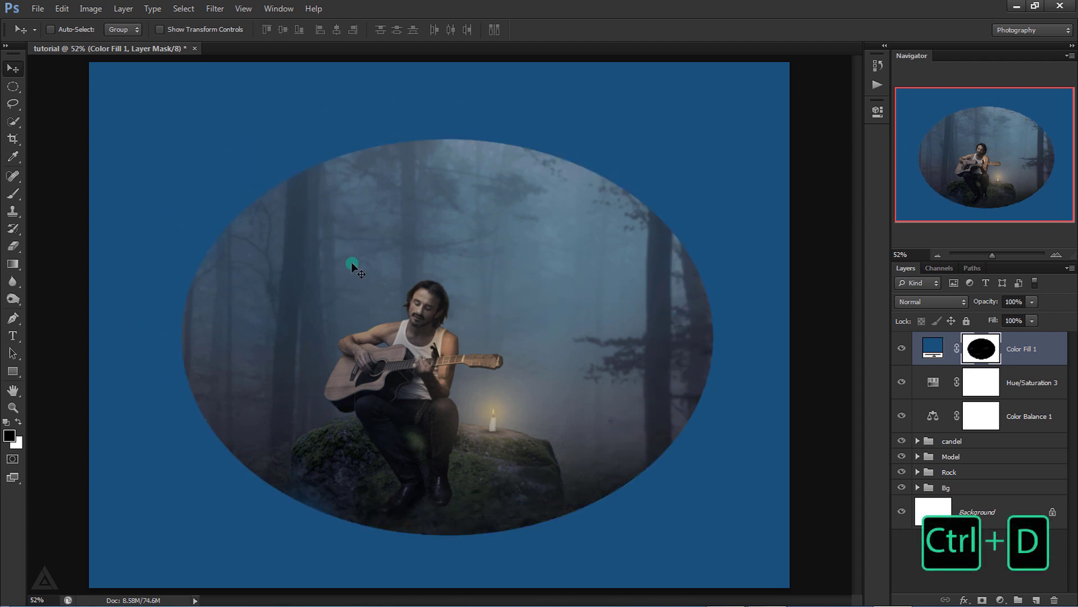
- Feather the blue fill's mask to 172.3 px and set its blend mode to Hard Light
double_click(999, 352)
click(770, 232)
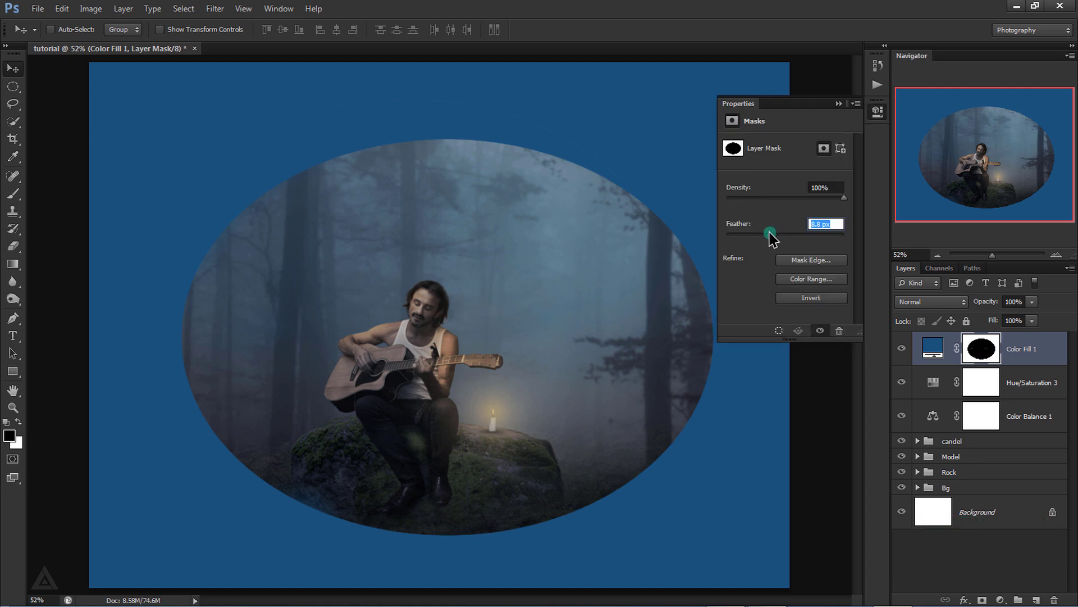
drag(771, 233, 818, 235)
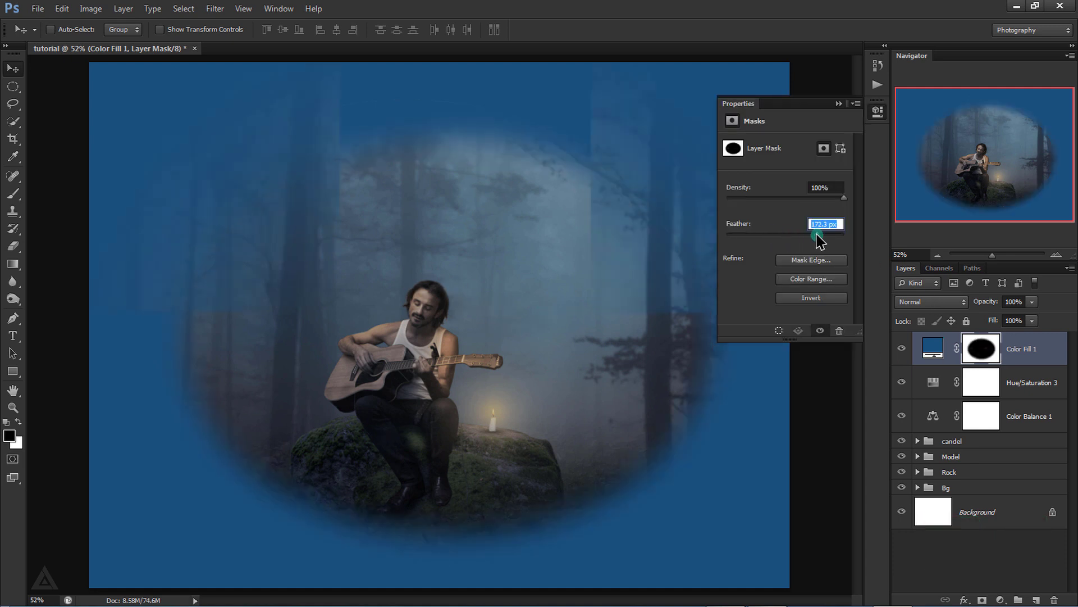
click(916, 303)
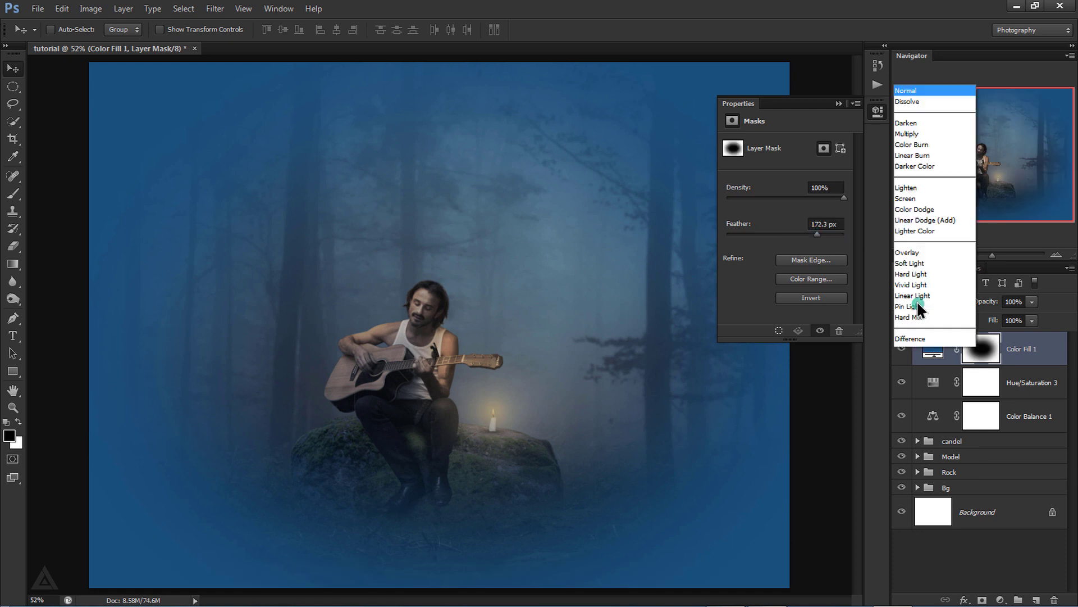
click(922, 182)
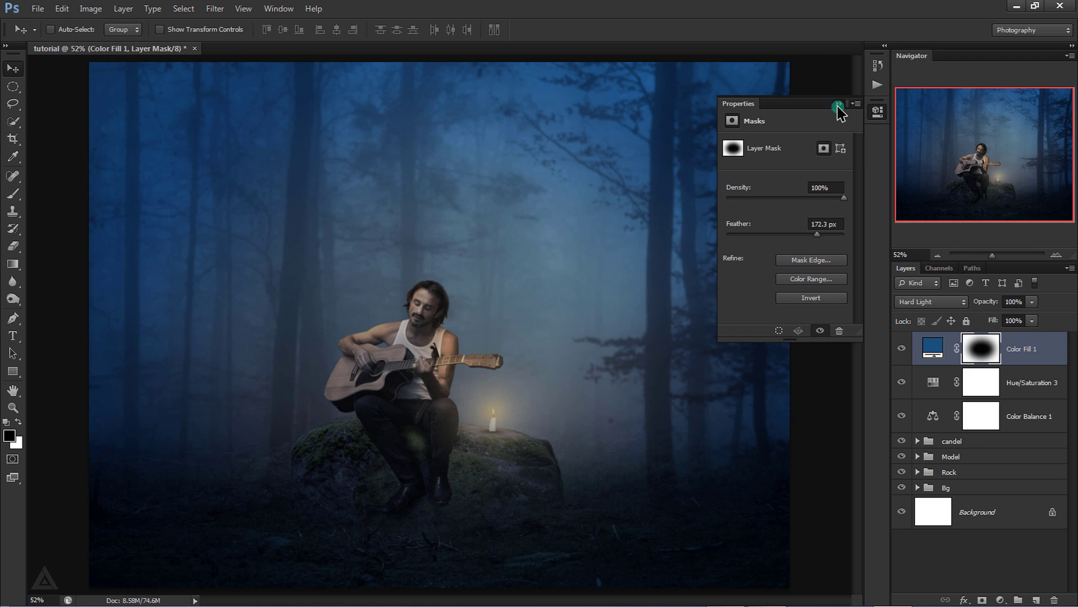
click(838, 105)
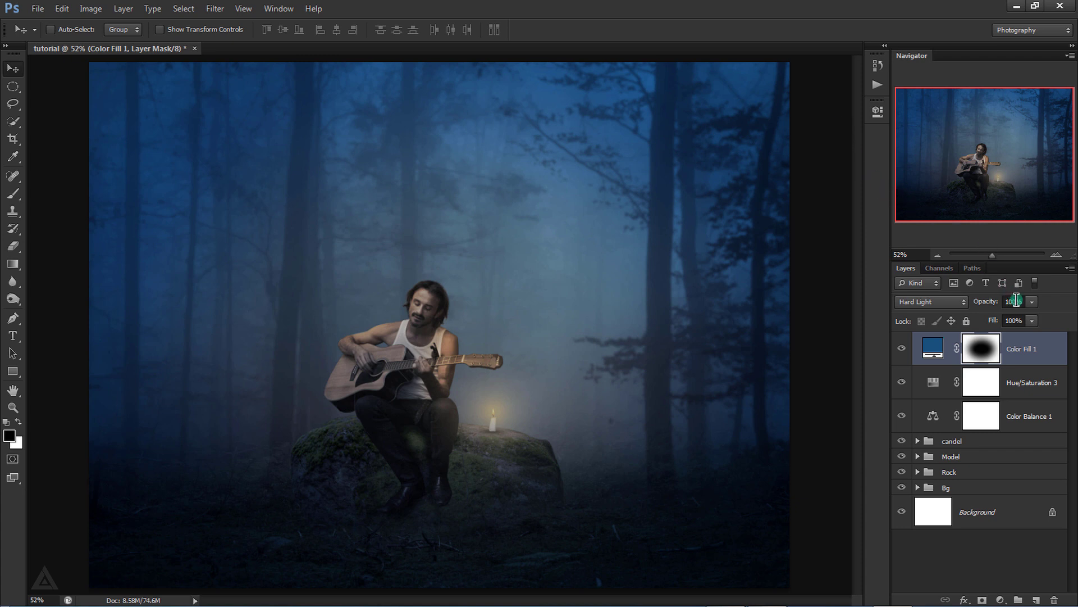
- Set the blue fill's opacity to 50% and stamp all visible layers into a merged layer
click(988, 302)
text(5)
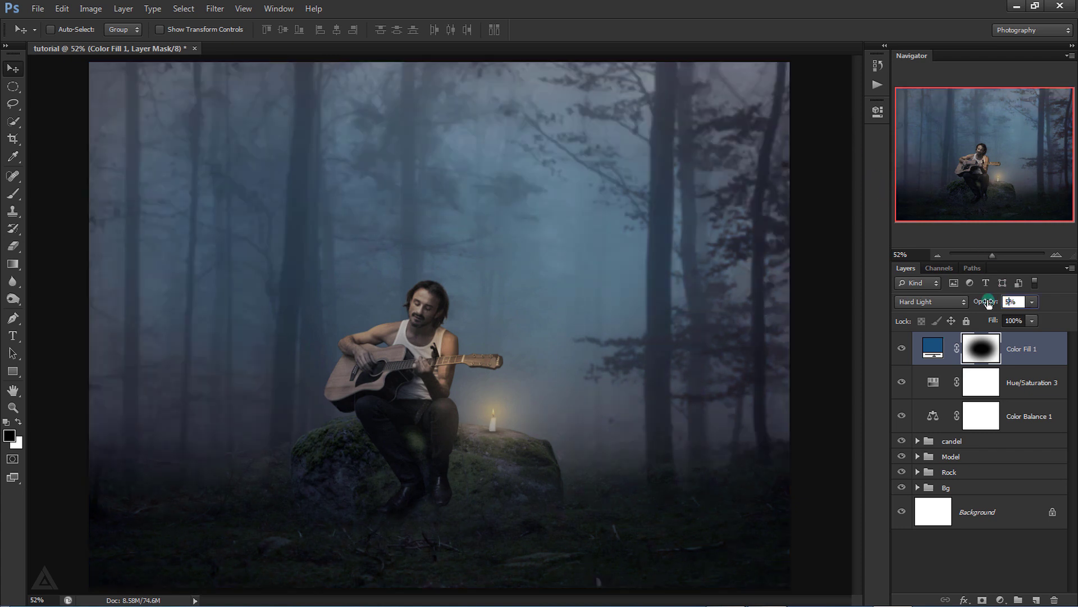
text(0)
key(Return)
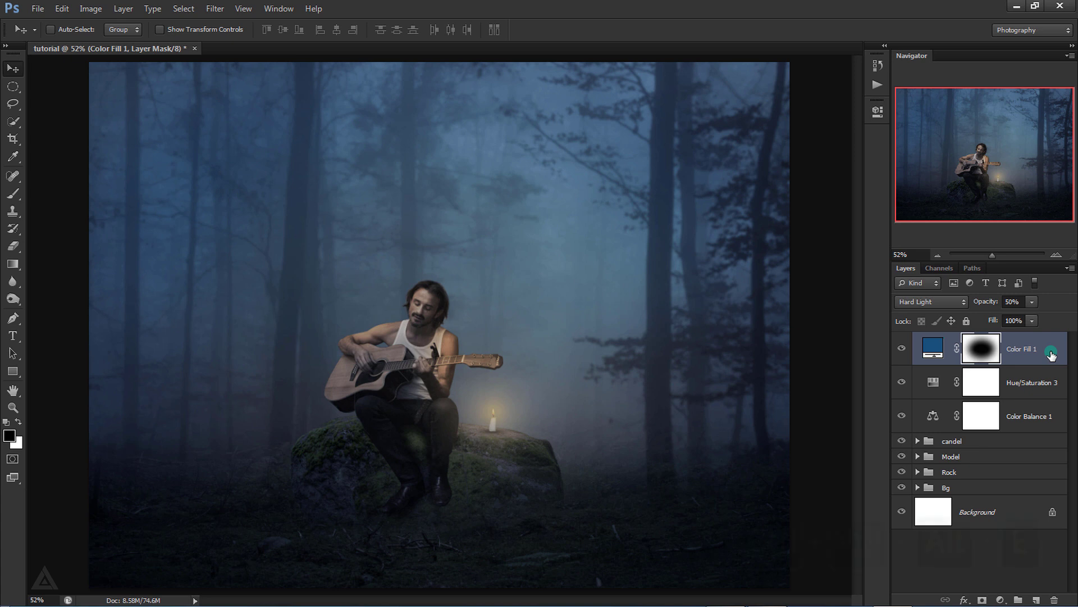
key(ctrl+shift+alt+e)
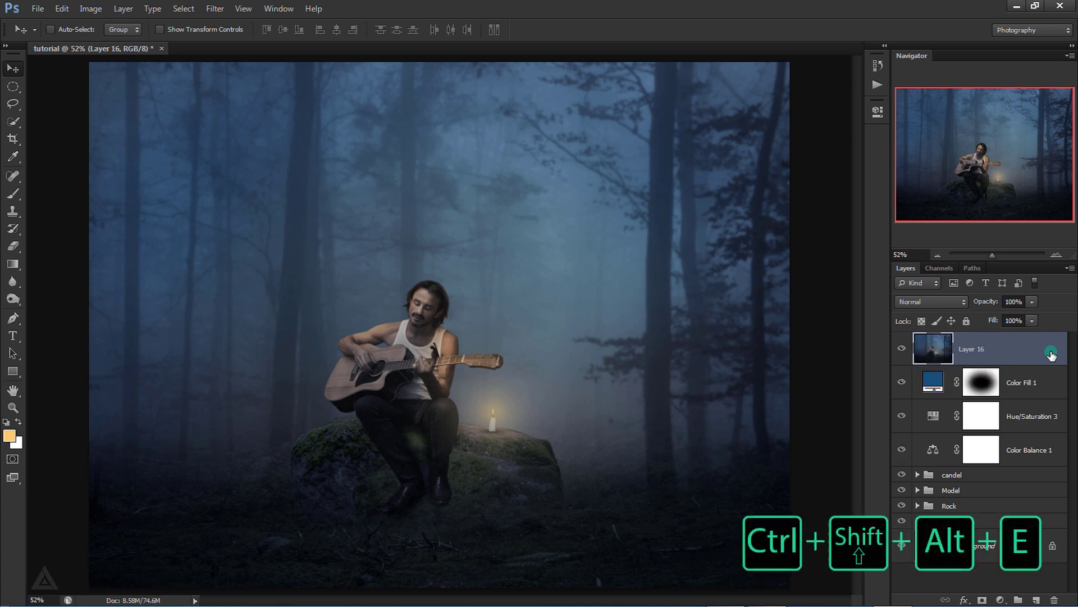
- Rename the merged stamp layer to 'Image'
double_click(968, 349)
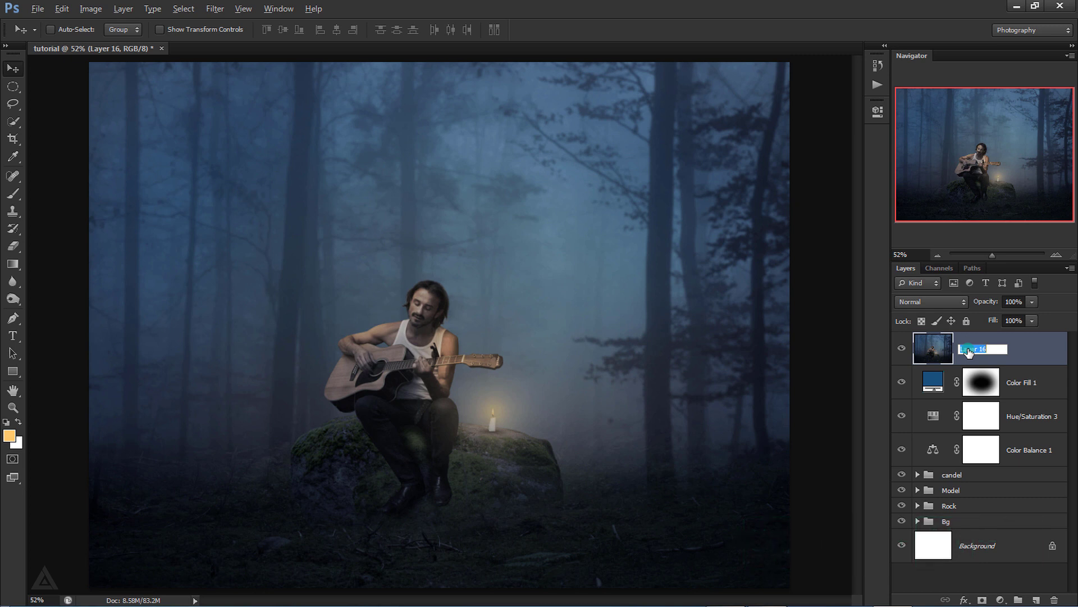
key(BackSpace)
text(Image)
click(1025, 348)
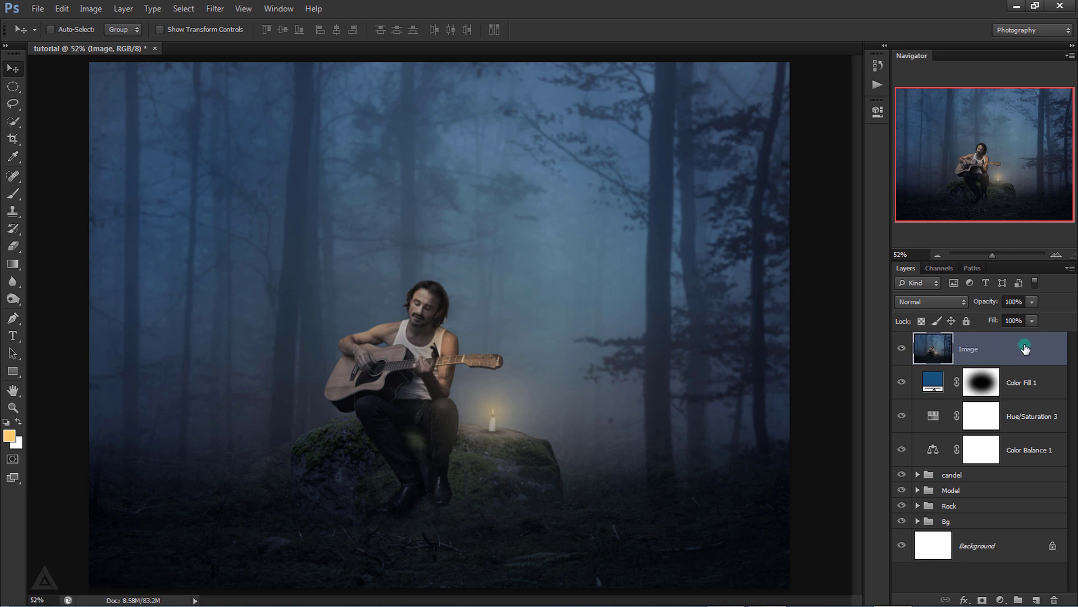
click(366, 119)
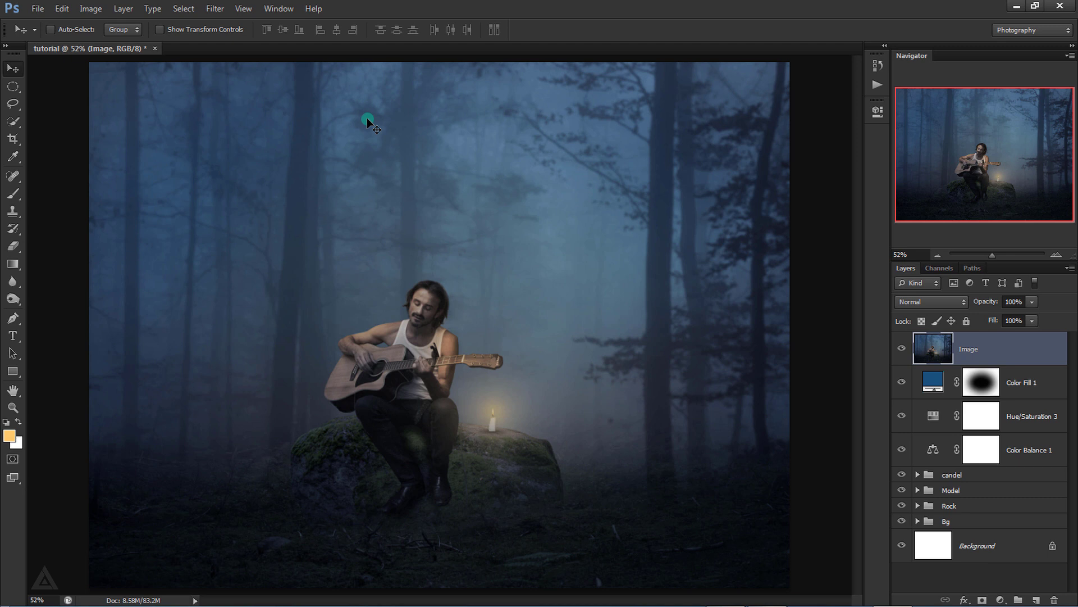
- Launch Nik Color Efex Pro 4 on the Image layer from the Filter menu
click(223, 10)
click(283, 272)
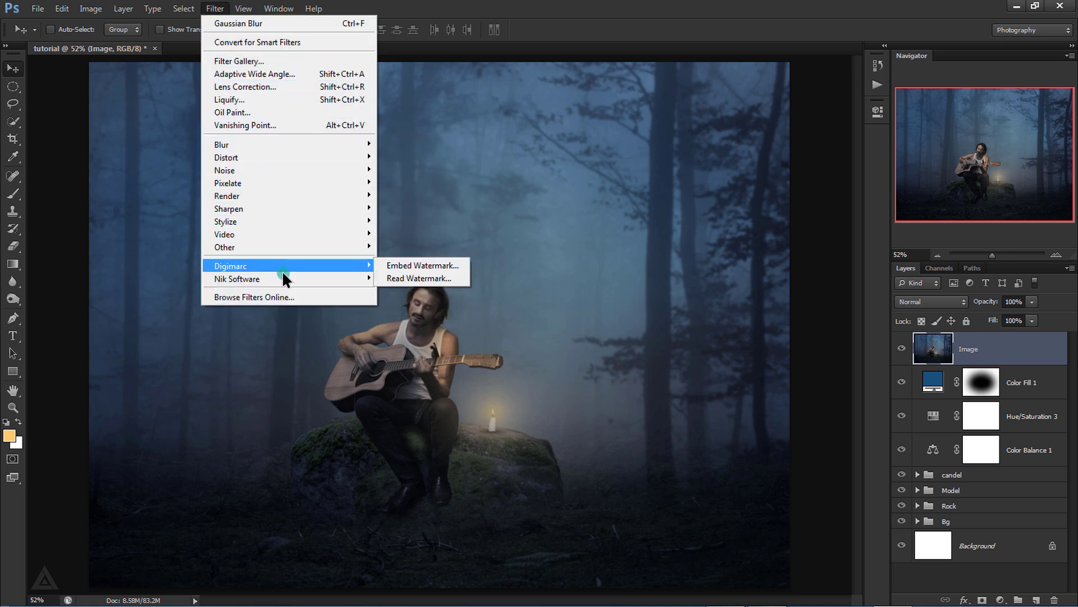
click(403, 278)
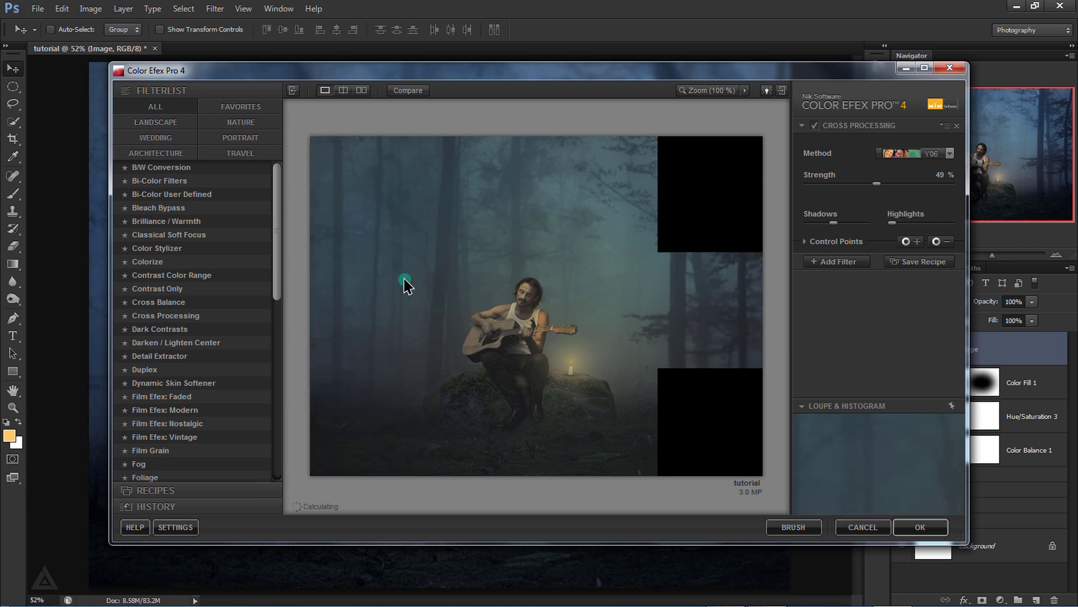
- Apply Cross Processing with method Y06 at 42% strength and add a second filter slot
click(889, 154)
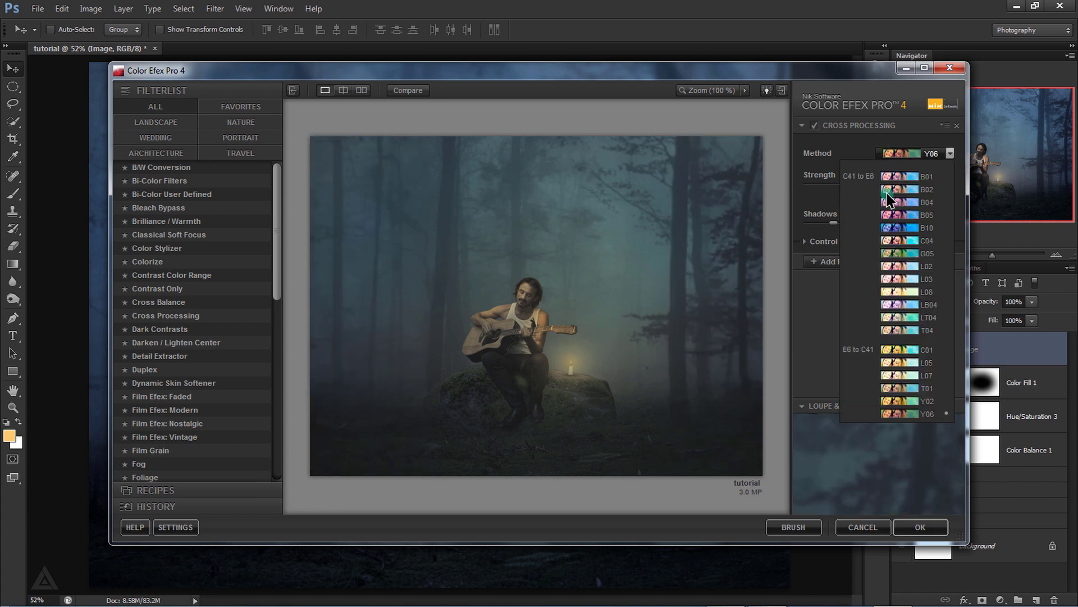
click(920, 411)
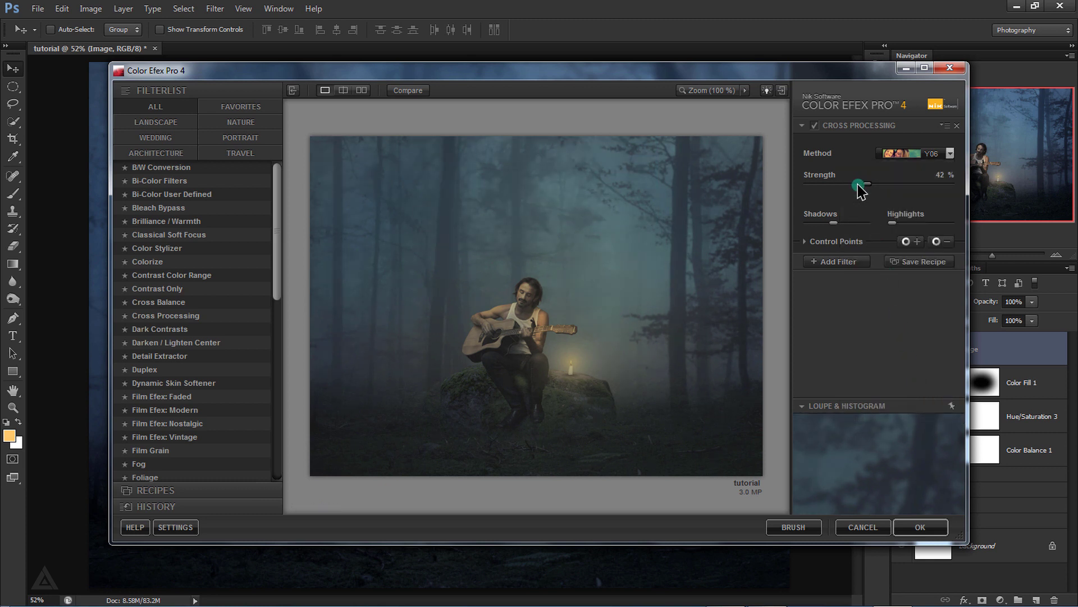
click(842, 262)
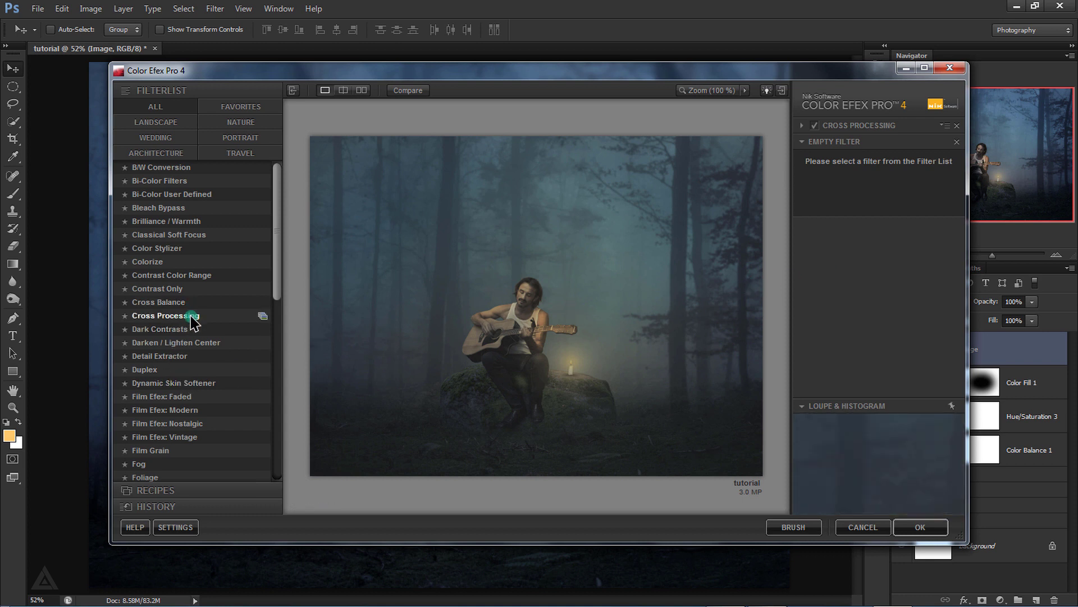
- Stack a second Cross Processing filter using method L03 at 33% and apply it to the document
click(163, 315)
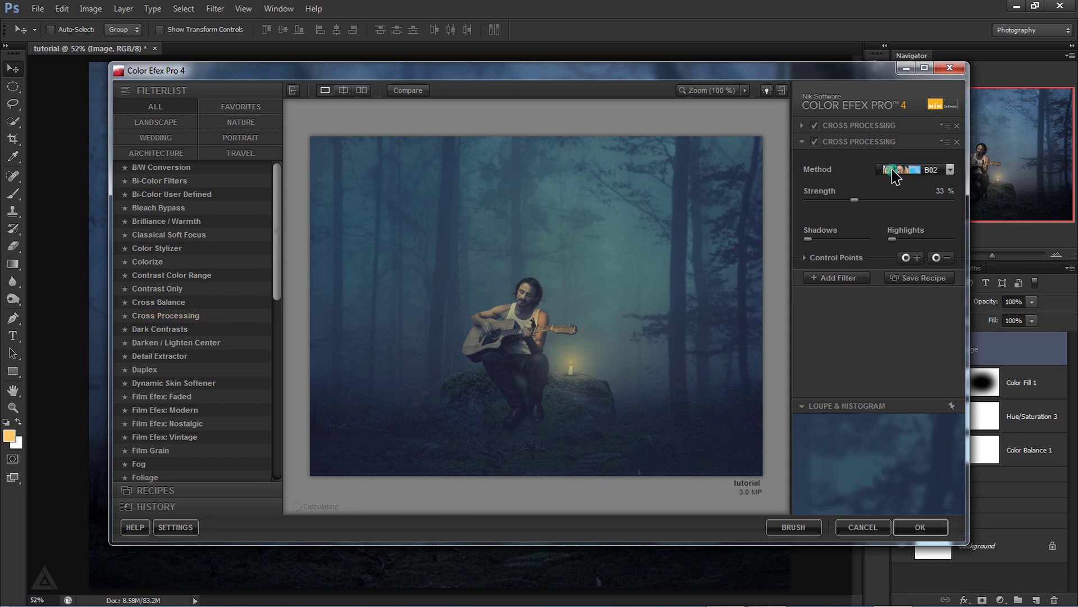
click(893, 169)
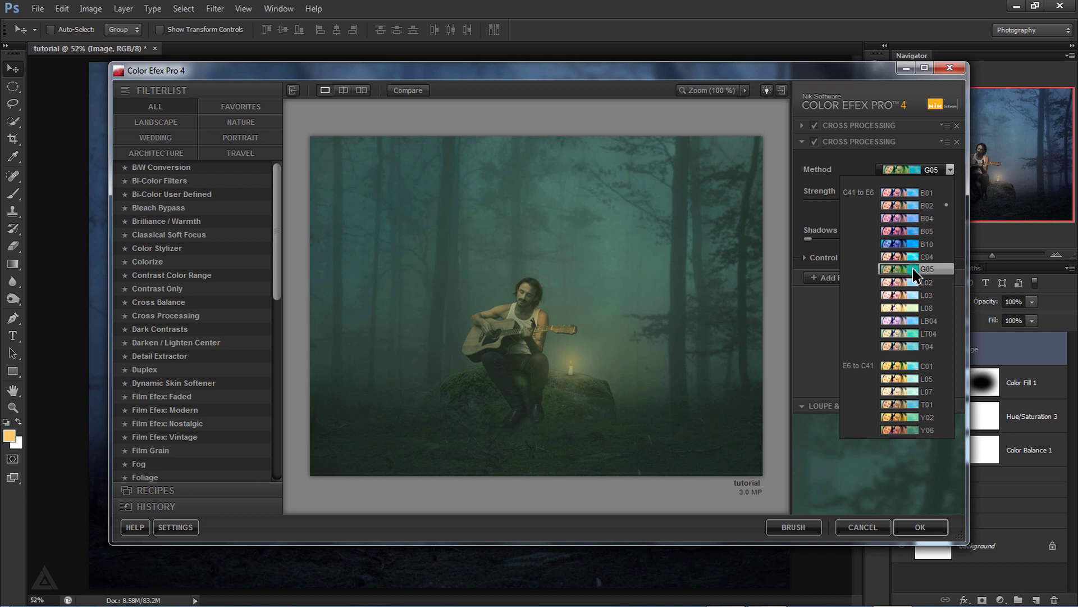
click(893, 300)
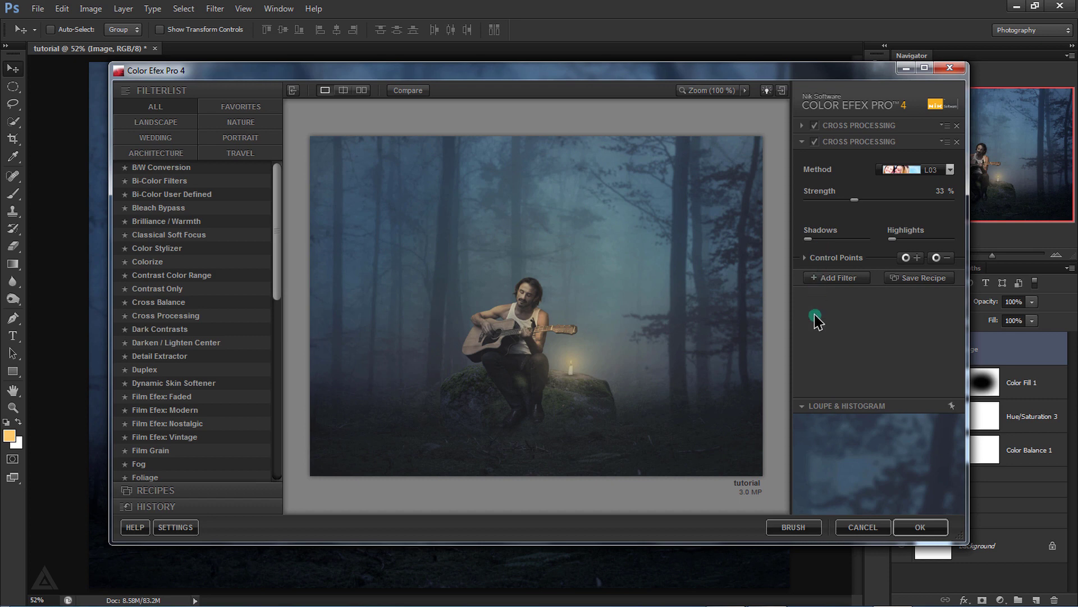
click(915, 528)
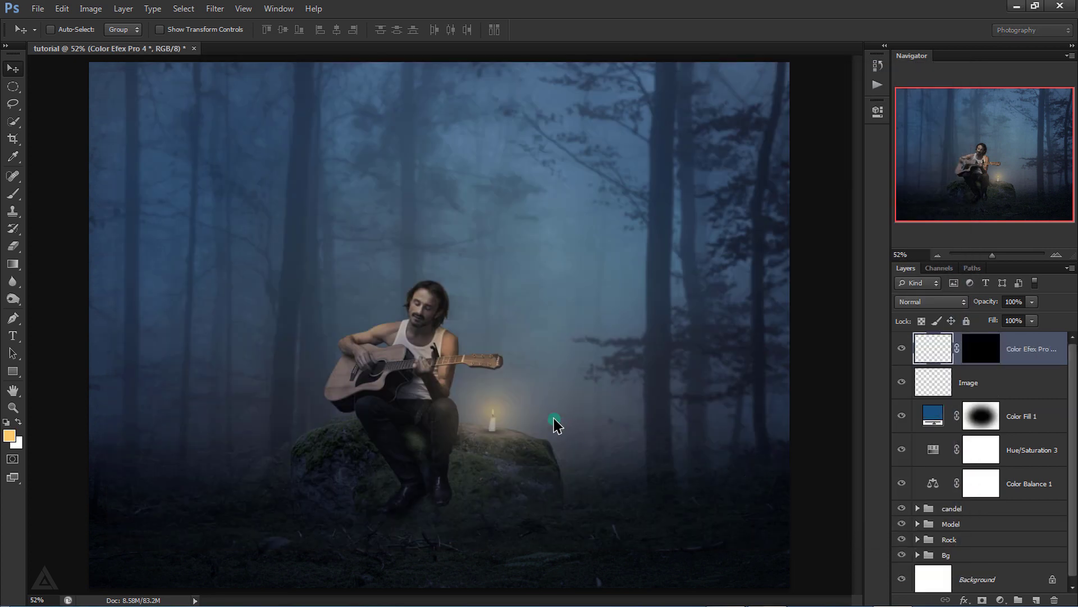
- Render the Color Efex Pro 4 result onto its own teal-tinted layer above Image
key(ctrl+f)
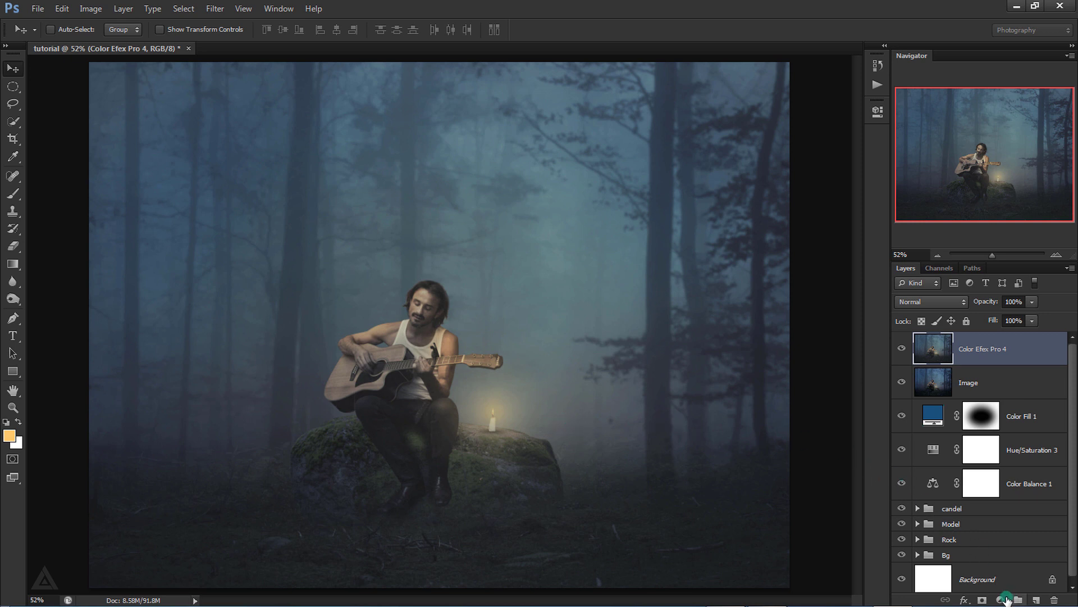
- Add a pure black Solid Color fill layer (Color Fill 2)
click(1001, 599)
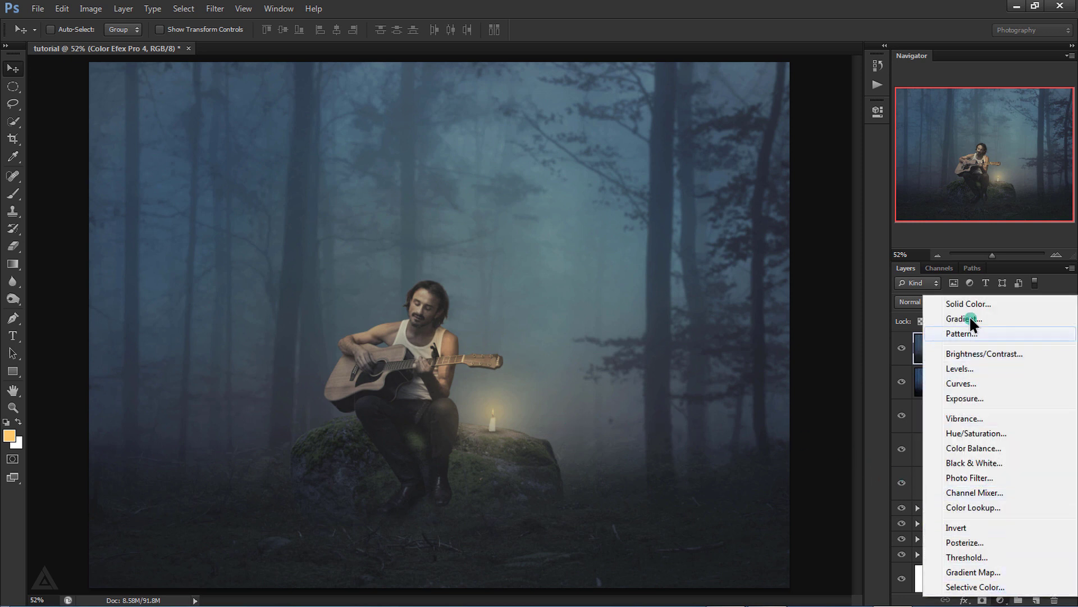
click(970, 306)
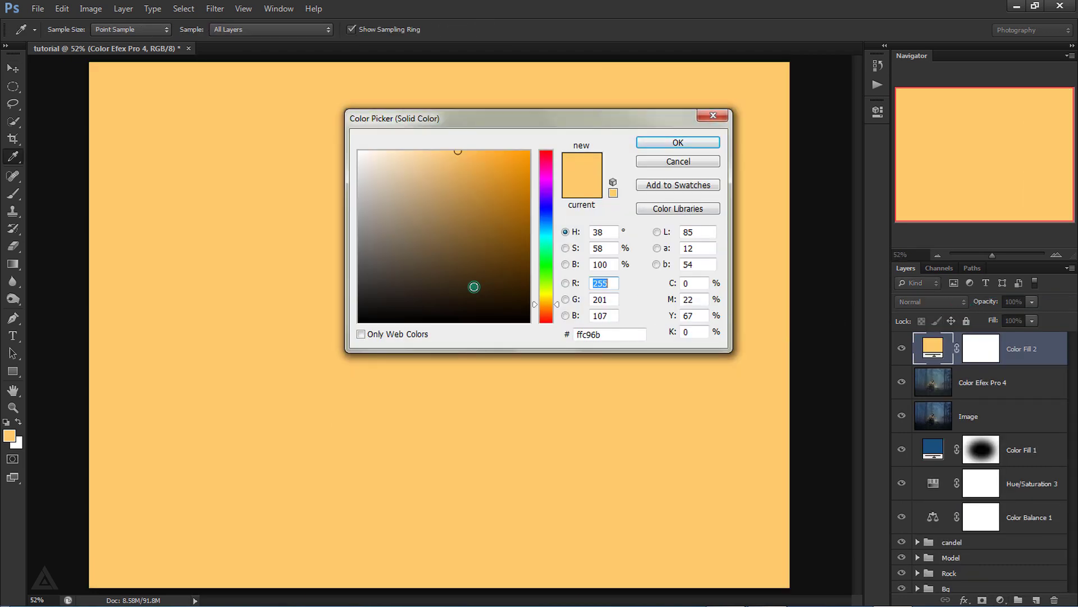
drag(438, 289, 269, 339)
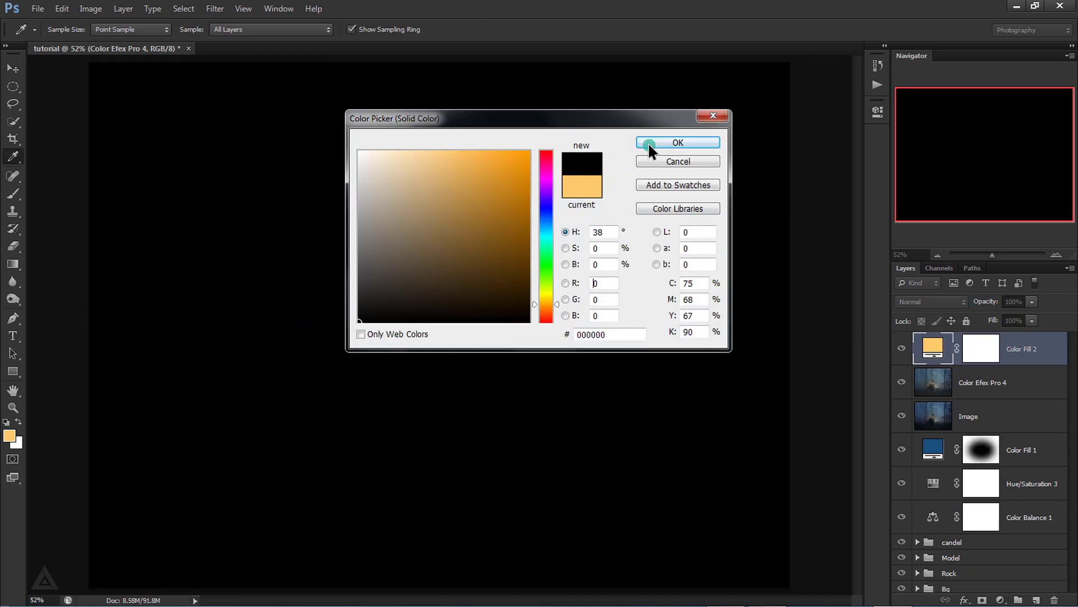
click(648, 143)
- Fill a large oval selection with black on the Color Fill 2 mask, then deselect
click(975, 348)
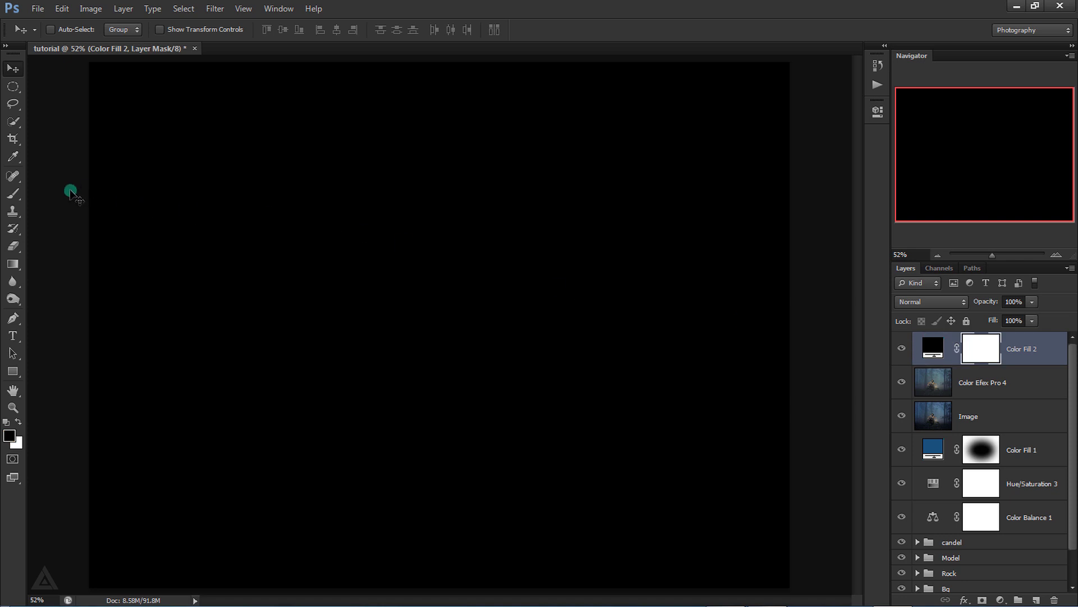
click(13, 86)
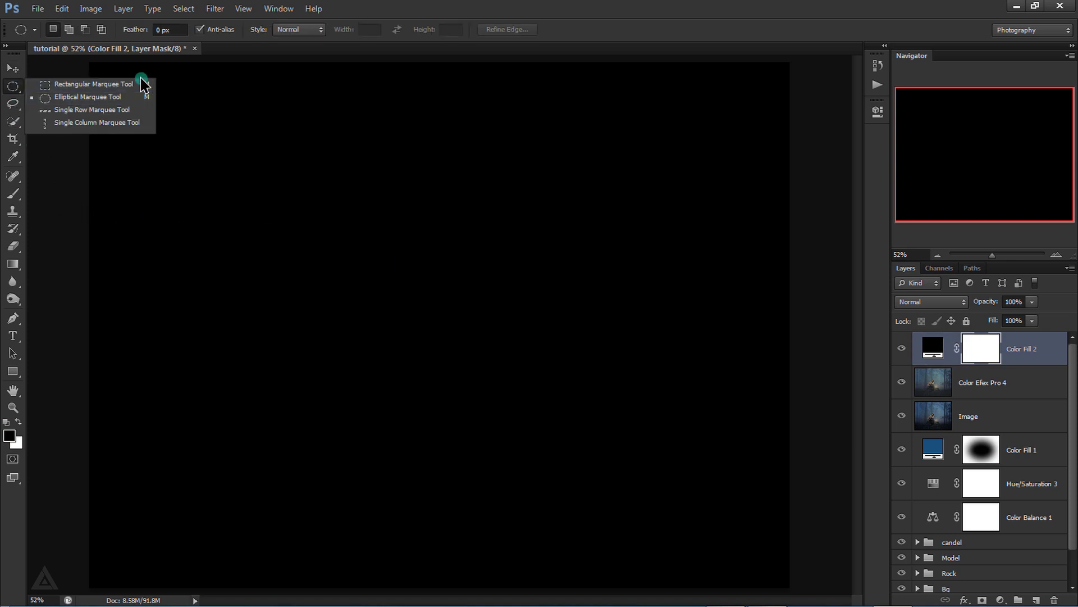
mouse_move(119, 71)
mouse_down()
mouse_move(684, 537)
mouse_move(762, 560)
mouse_up()
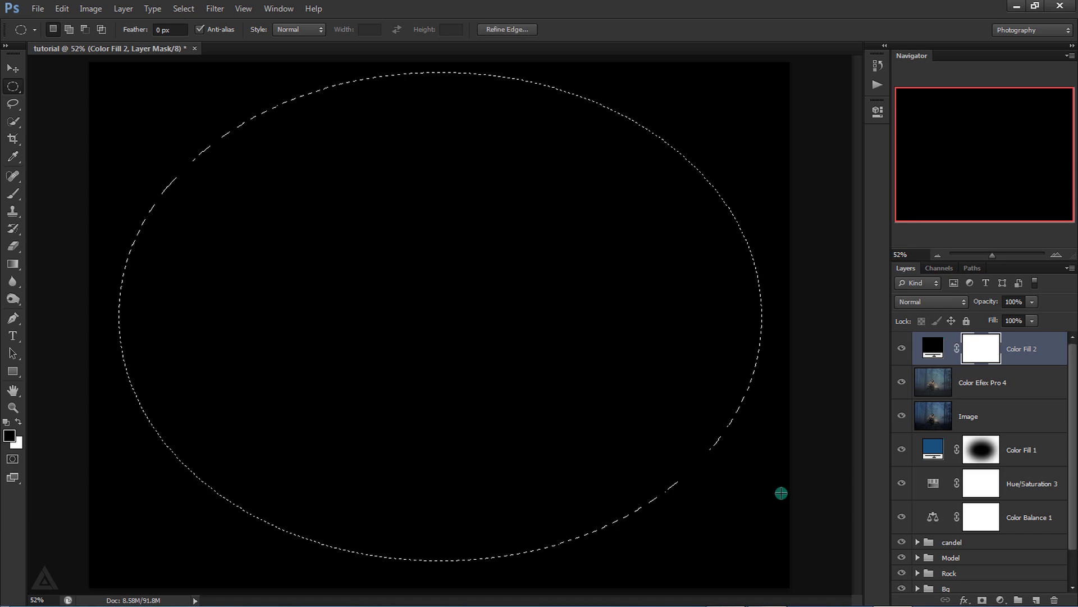
click(13, 193)
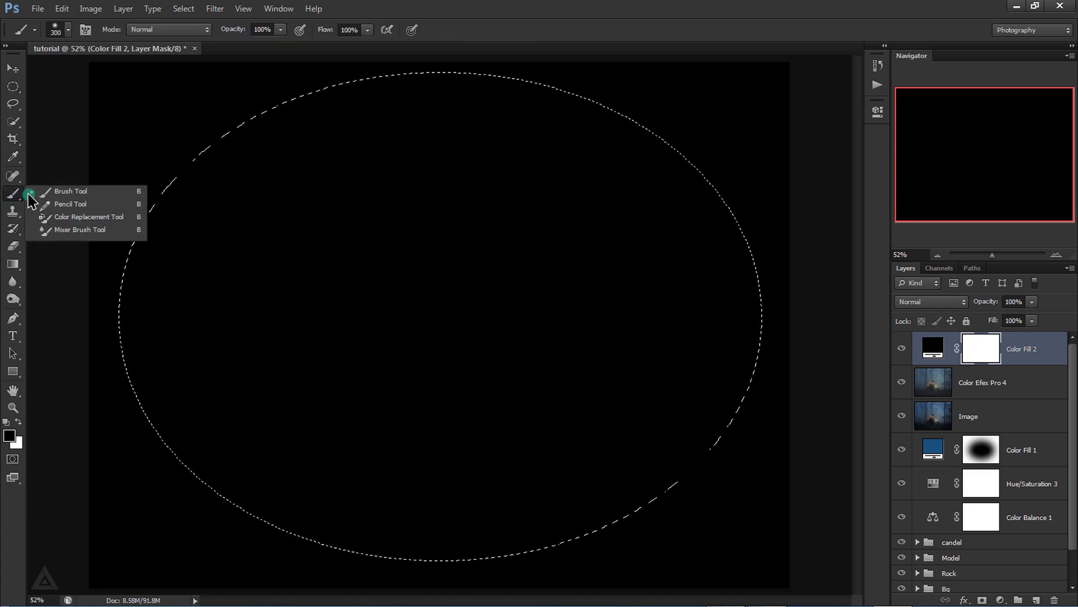
click(45, 192)
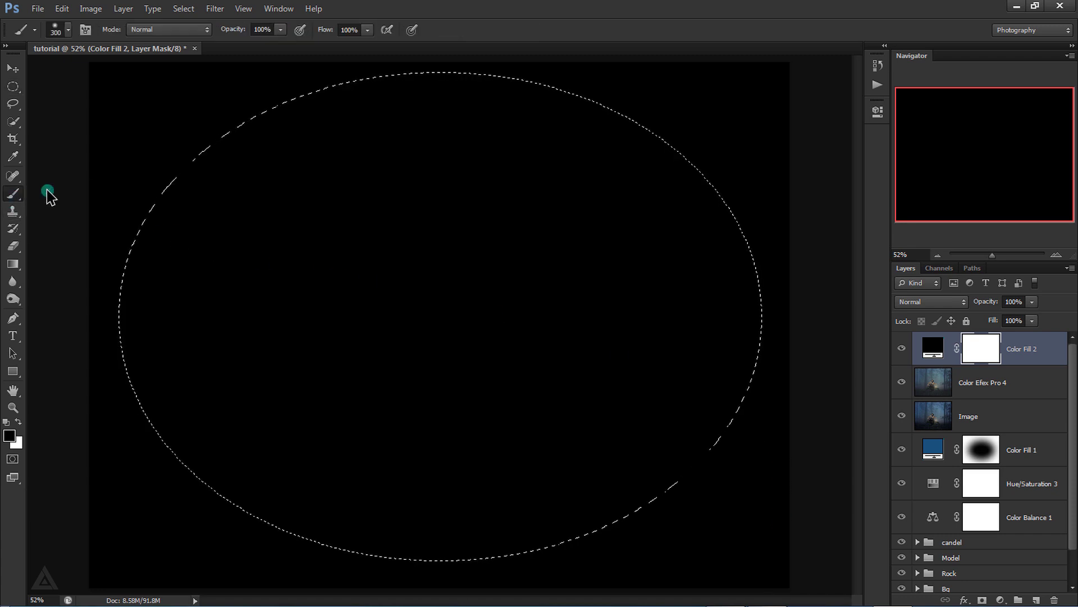
click(19, 422)
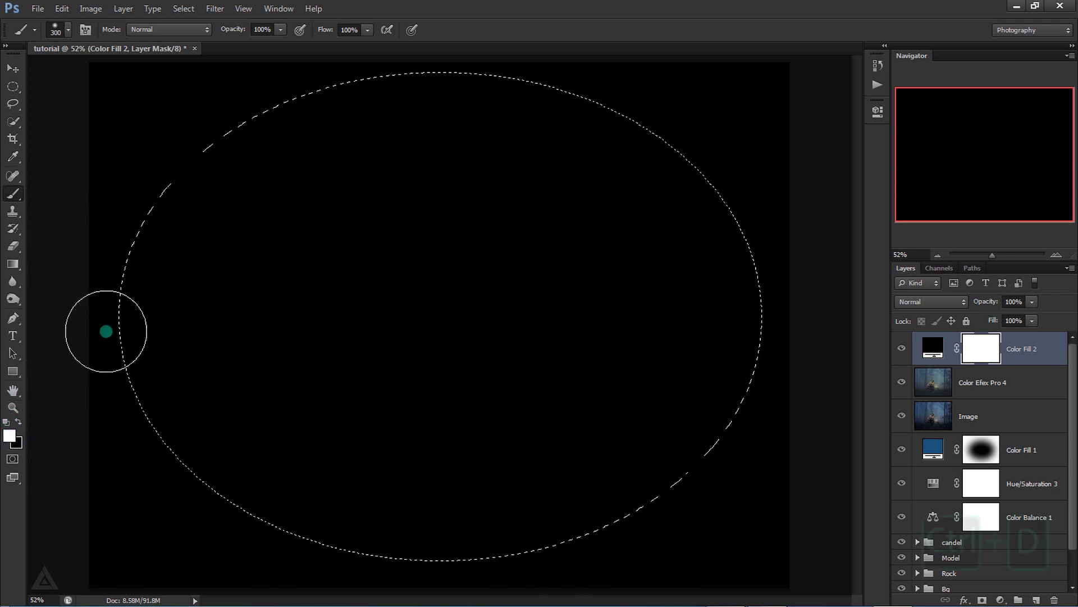
key(ctrl+Delete)
key(ctrl+d)
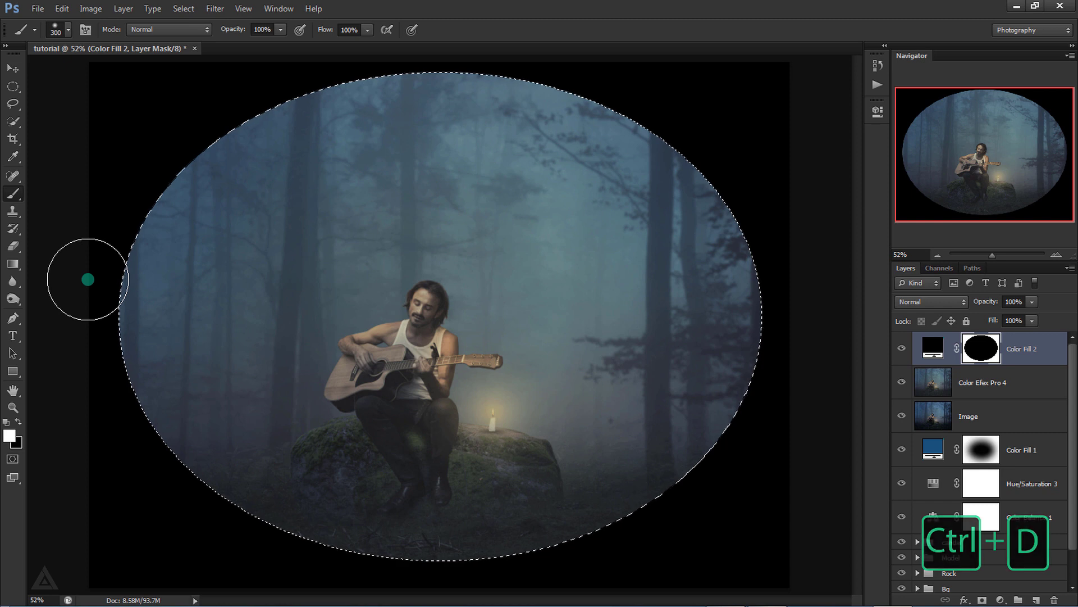
- Feather the Color Fill 2 mask to about 175 px and set the layer to 45% opacity
double_click(979, 351)
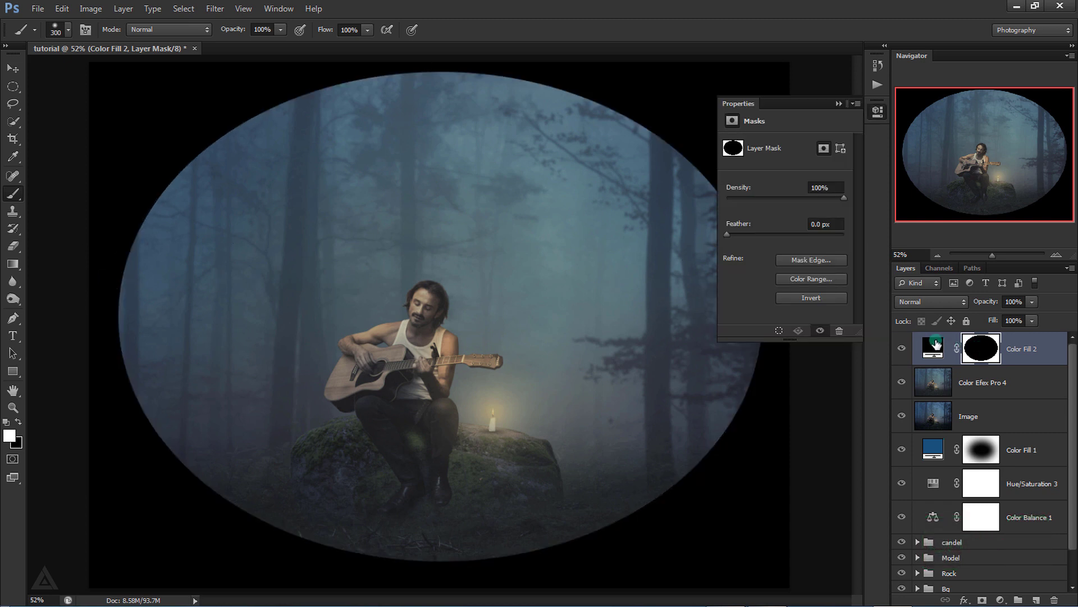
drag(780, 242, 819, 241)
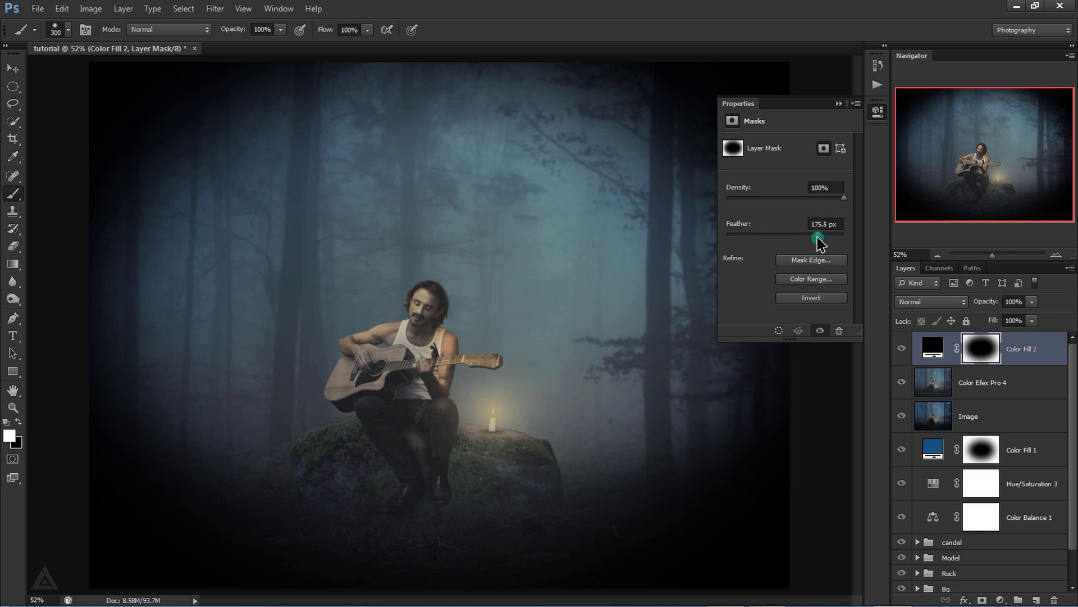
click(839, 103)
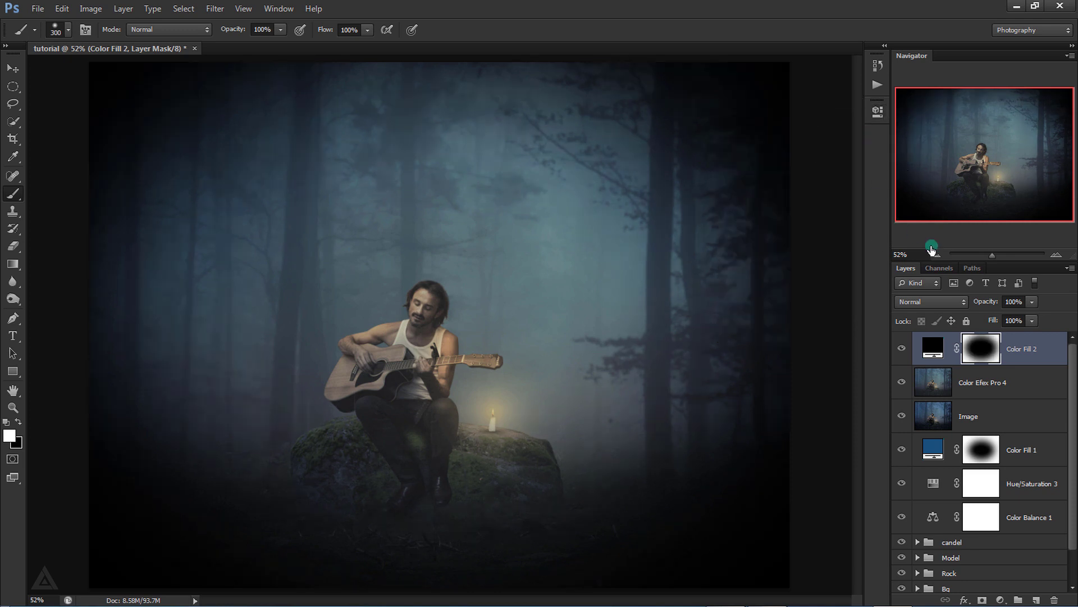
double_click(1013, 302)
text(4)
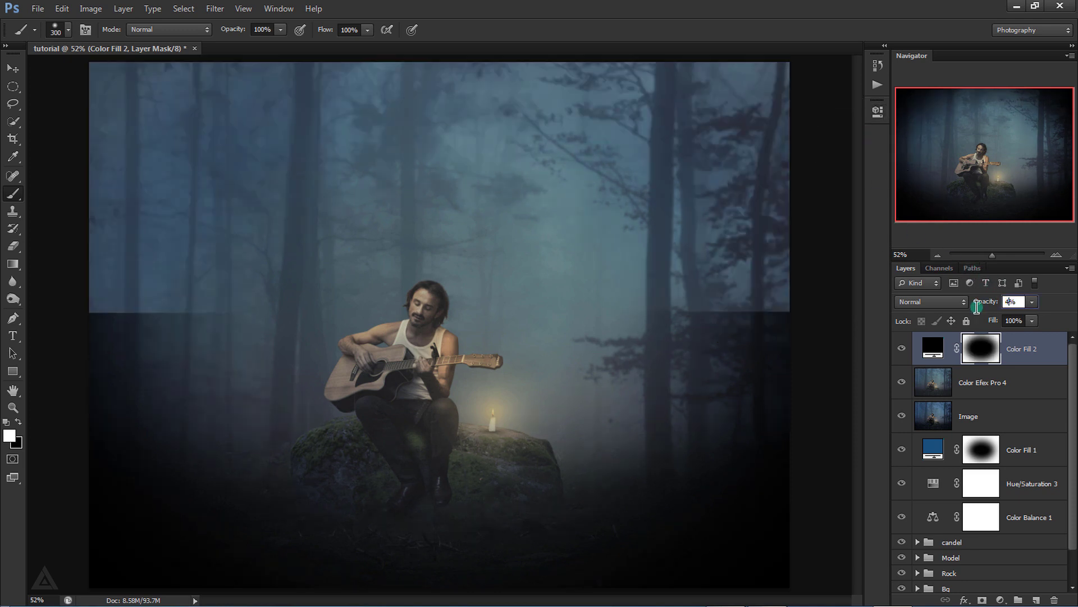
text(5)
key(Return)
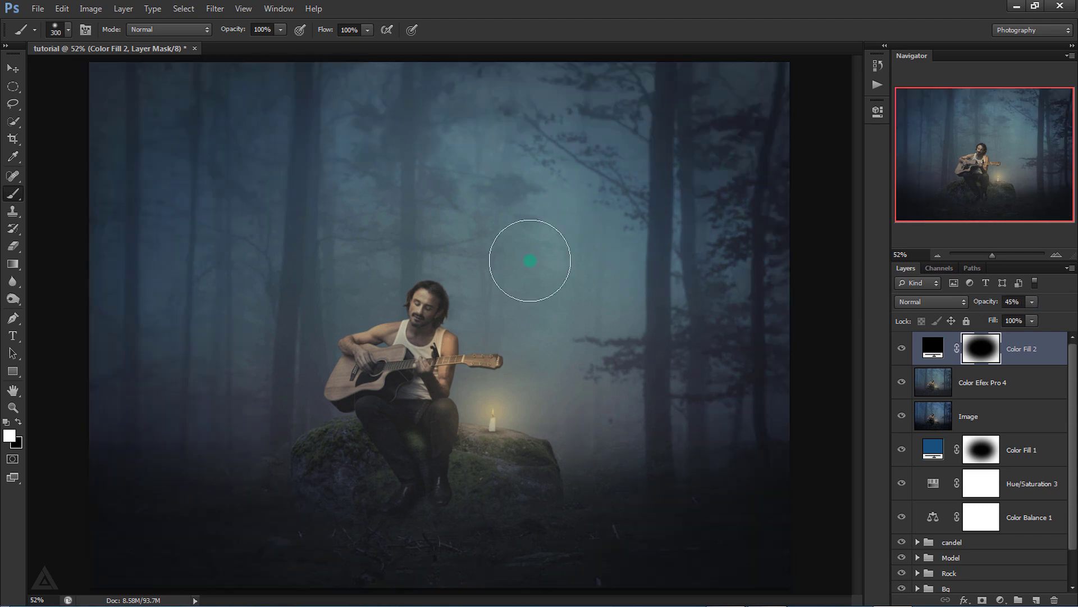
click(17, 72)
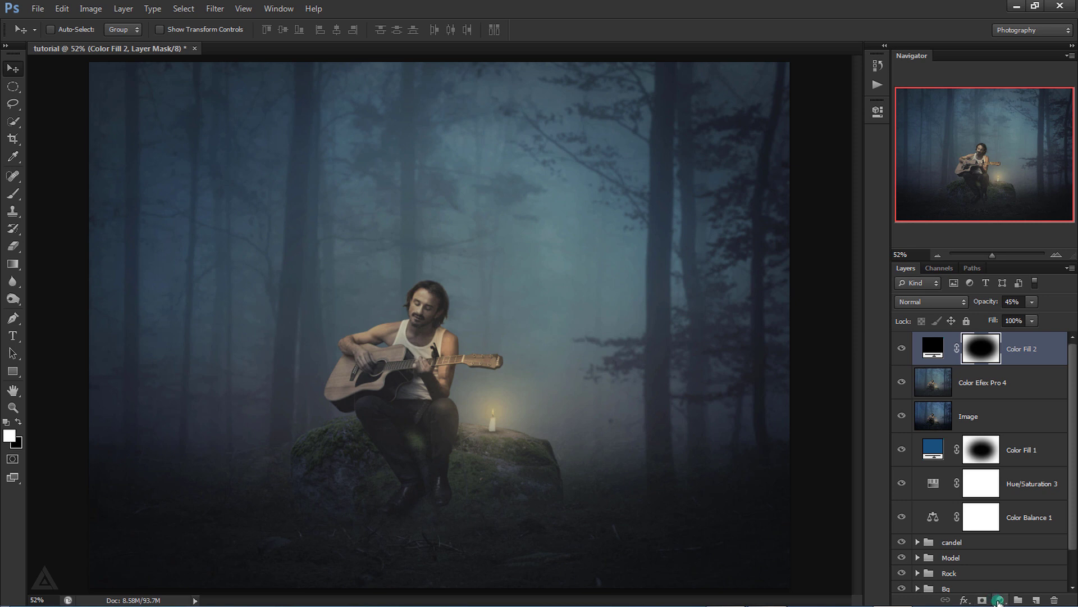
- Add a Selective Color adjustment layer with Reds set to Cyan -53, Magenta +26
click(1000, 600)
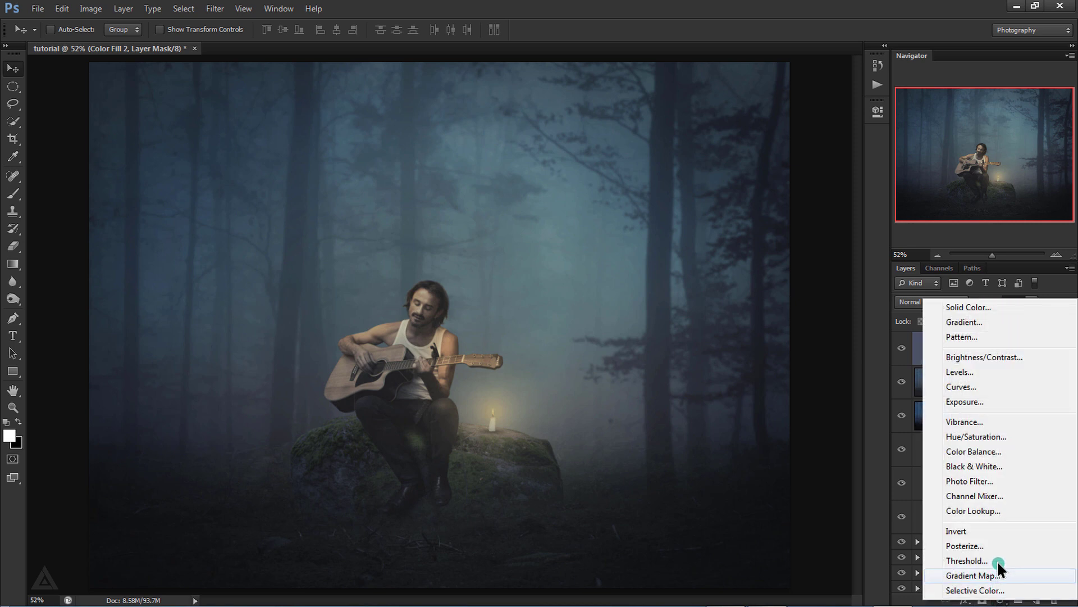
click(997, 590)
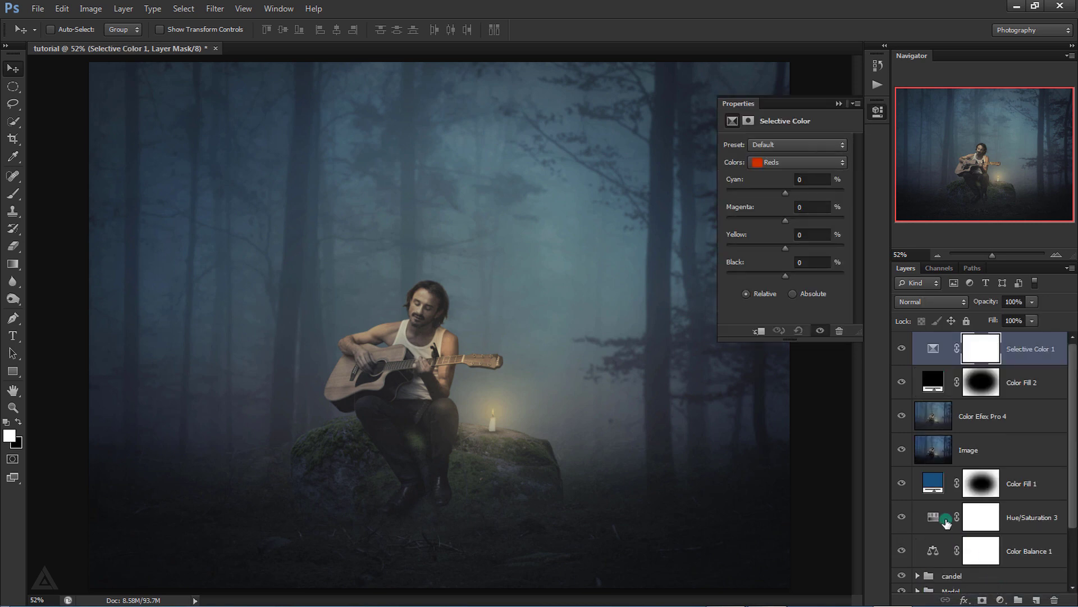
mouse_move(780, 194)
mouse_down()
mouse_move(752, 197)
mouse_move(802, 227)
mouse_up()
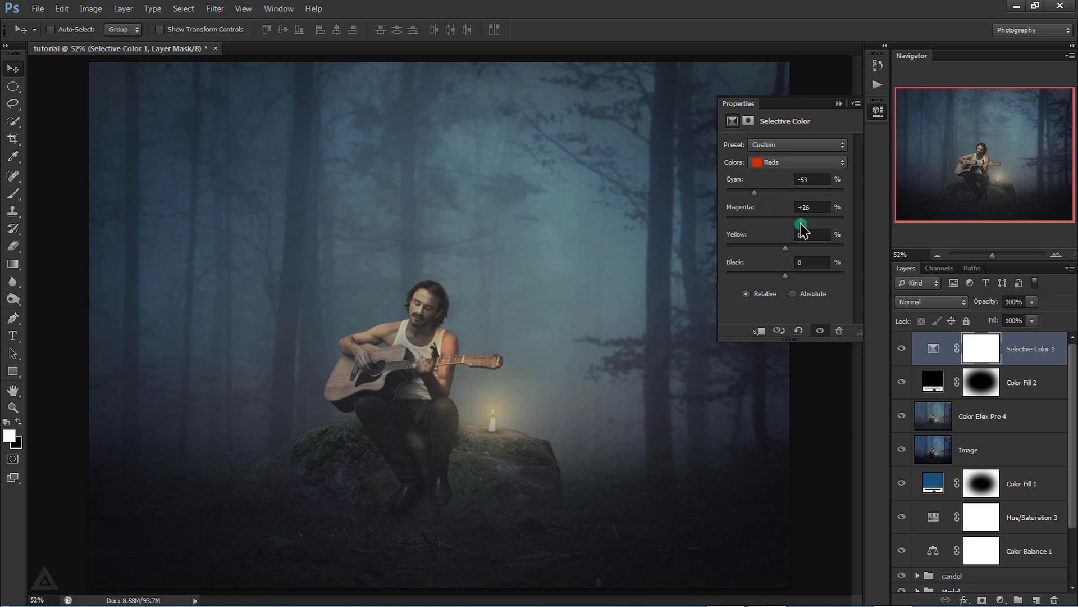
mouse_move(785, 247)
mouse_down()
mouse_move(800, 256)
mouse_move(766, 276)
mouse_move(795, 280)
mouse_up()
- Adjust Selective Color Yellows to Cyan -31, Magenta +40, Yellow +38, Black +15
click(775, 162)
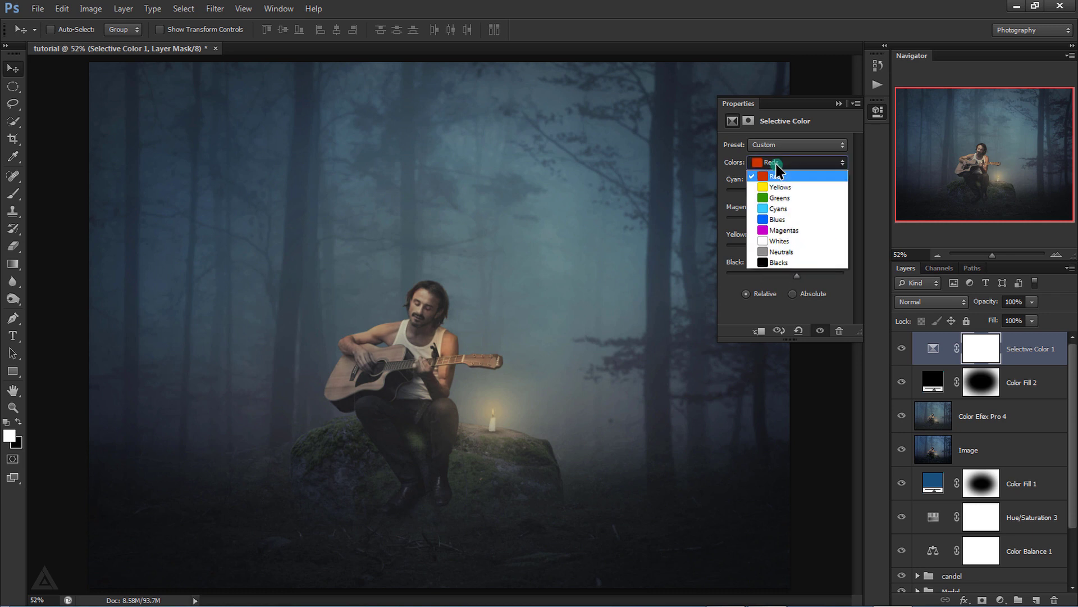
click(764, 179)
mouse_move(784, 201)
mouse_down()
mouse_move(765, 201)
mouse_move(818, 224)
mouse_move(772, 249)
mouse_move(808, 249)
mouse_move(763, 276)
mouse_move(797, 281)
mouse_up()
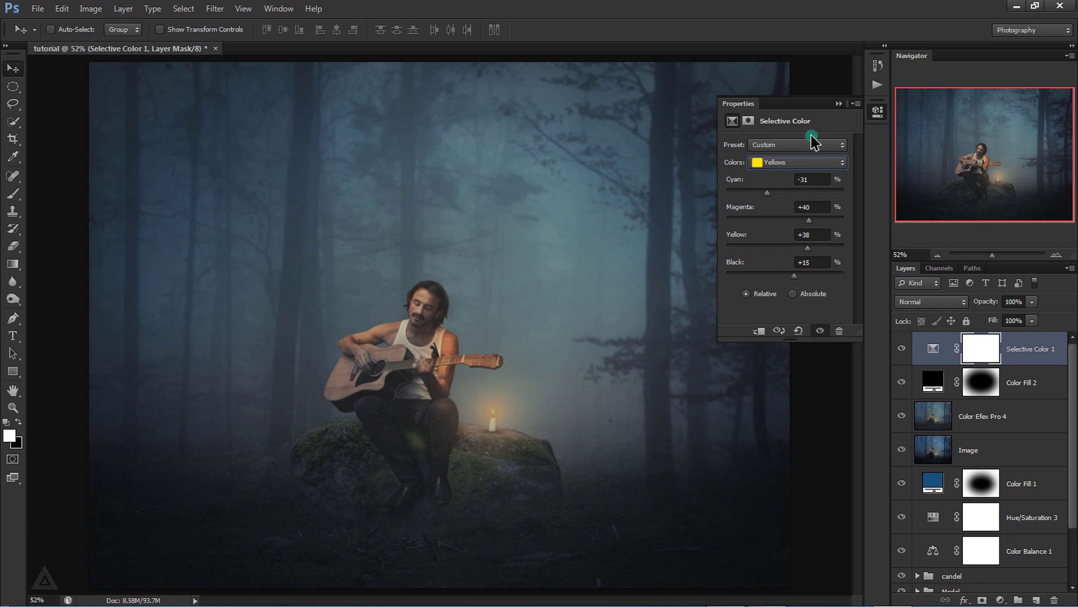
click(838, 104)
click(837, 104)
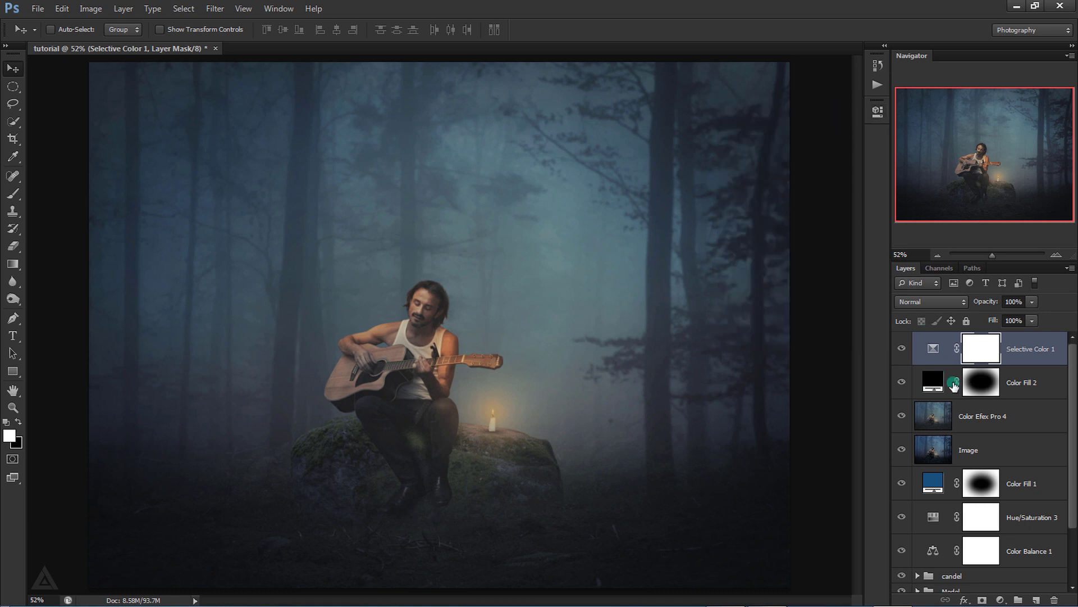
- On a new layer, paint a broad light-orange glow with a large soft brush
click(1034, 600)
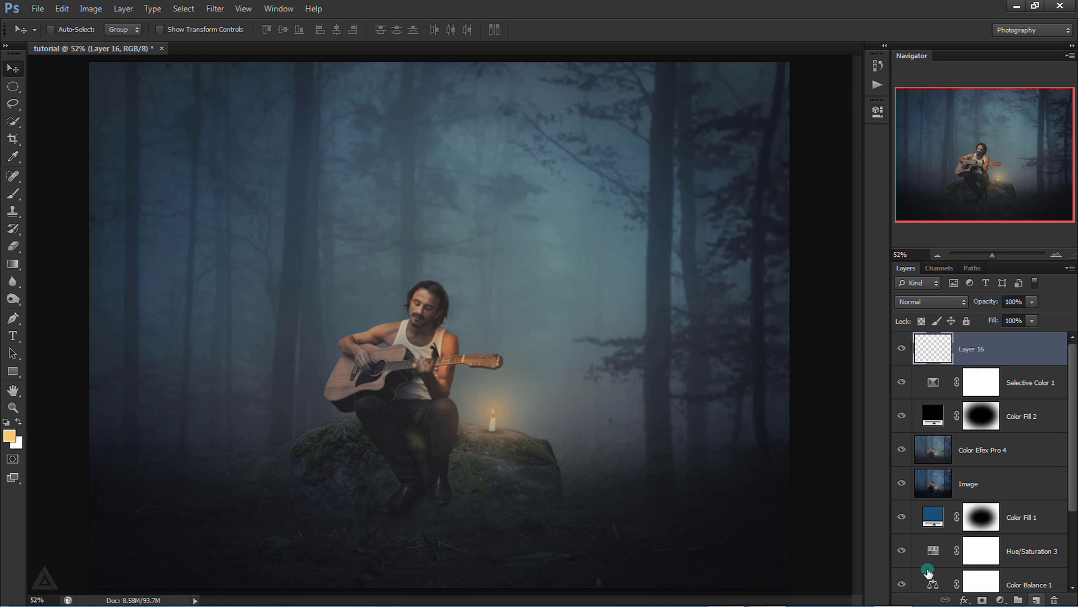
click(9, 436)
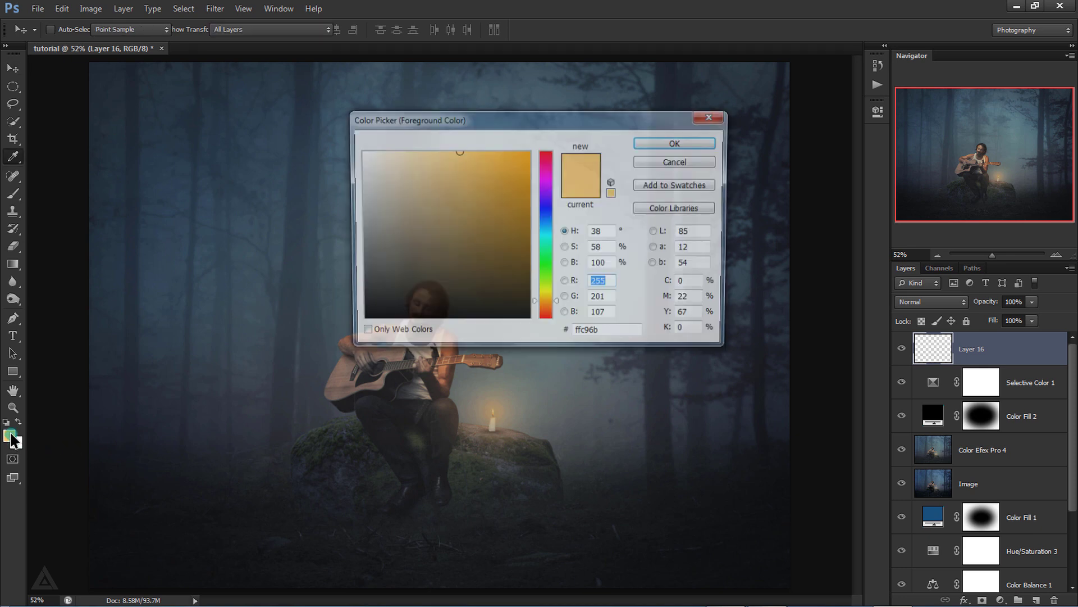
drag(410, 163, 434, 152)
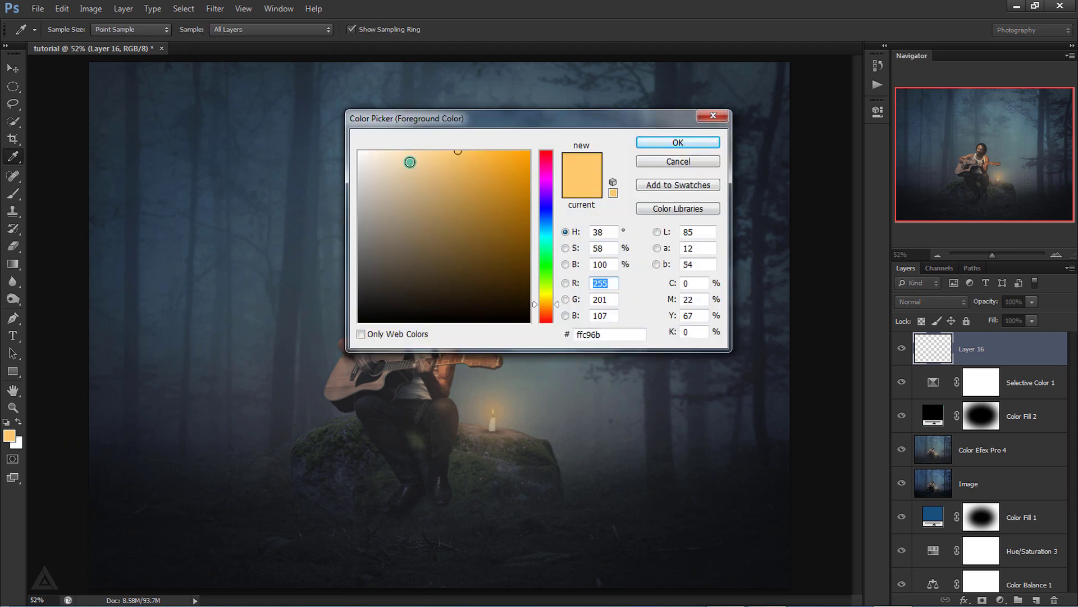
click(675, 144)
click(12, 194)
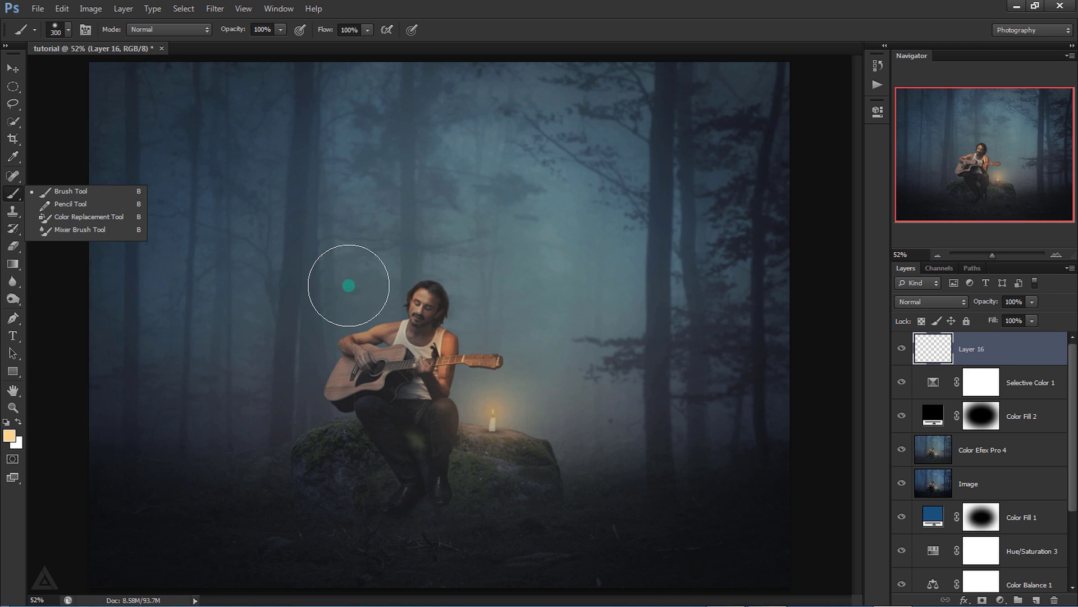
mouse_move(348, 285)
mouse_down()
mouse_move(378, 289)
mouse_move(493, 404)
mouse_up()
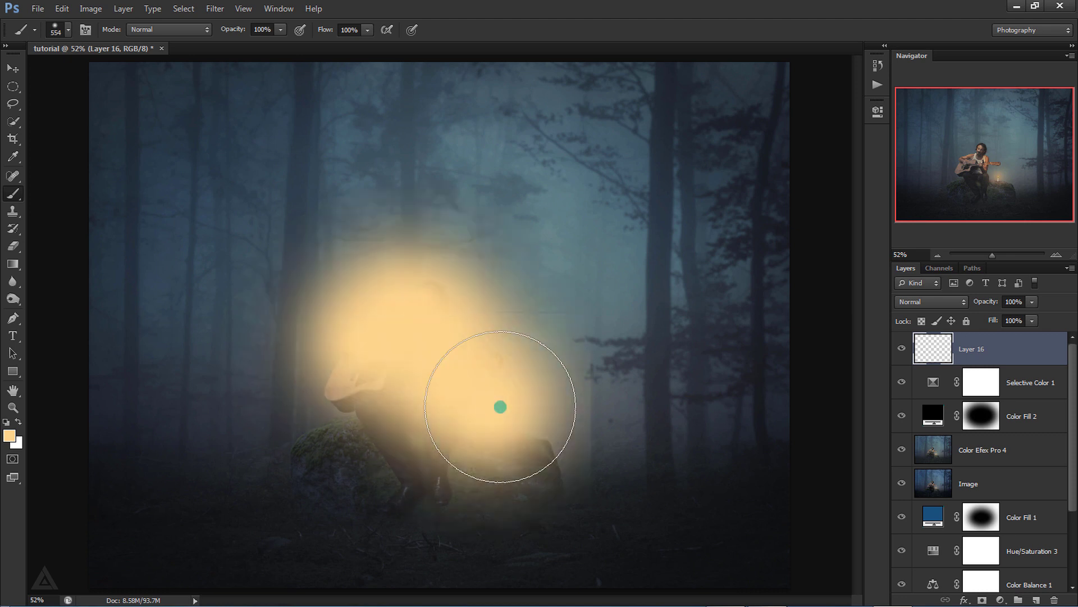
- Set the glow layer to Screen at 20% opacity and shift it right toward the candle
click(928, 304)
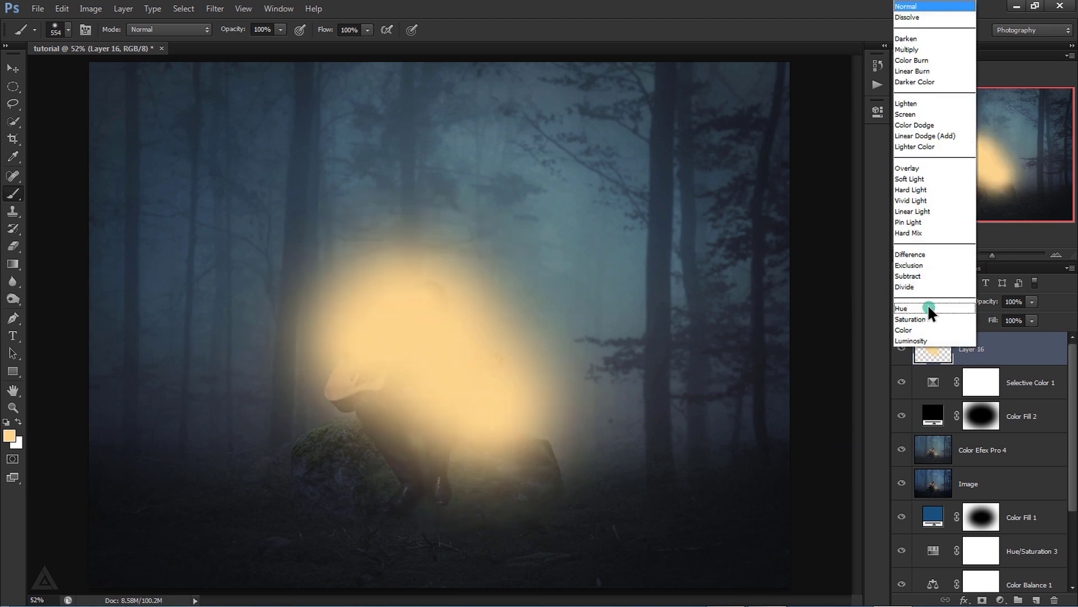
click(928, 110)
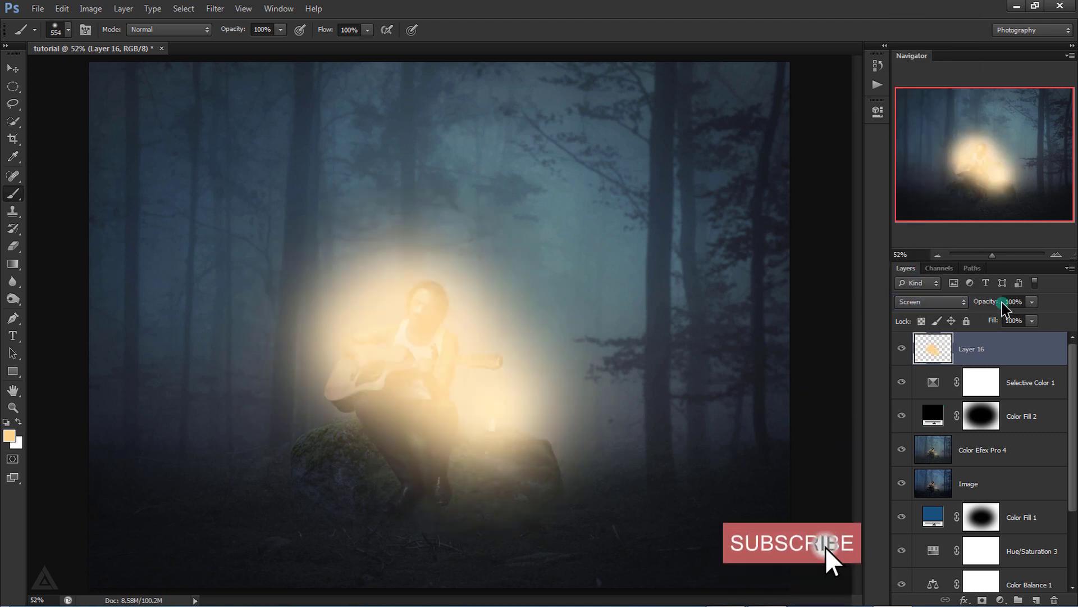
drag(1031, 302, 955, 301)
text(20)
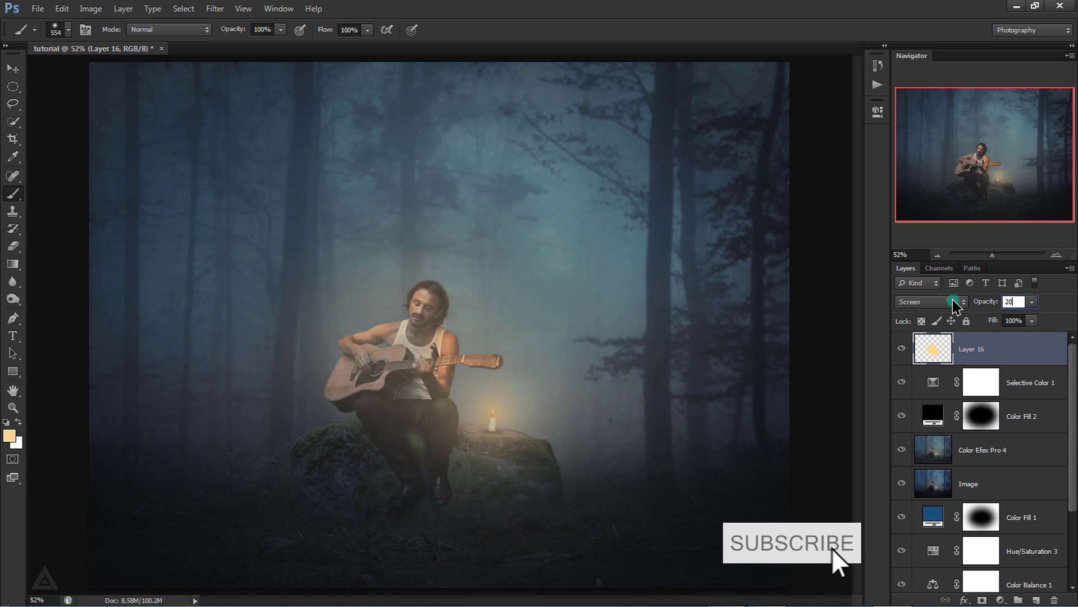
key(Return)
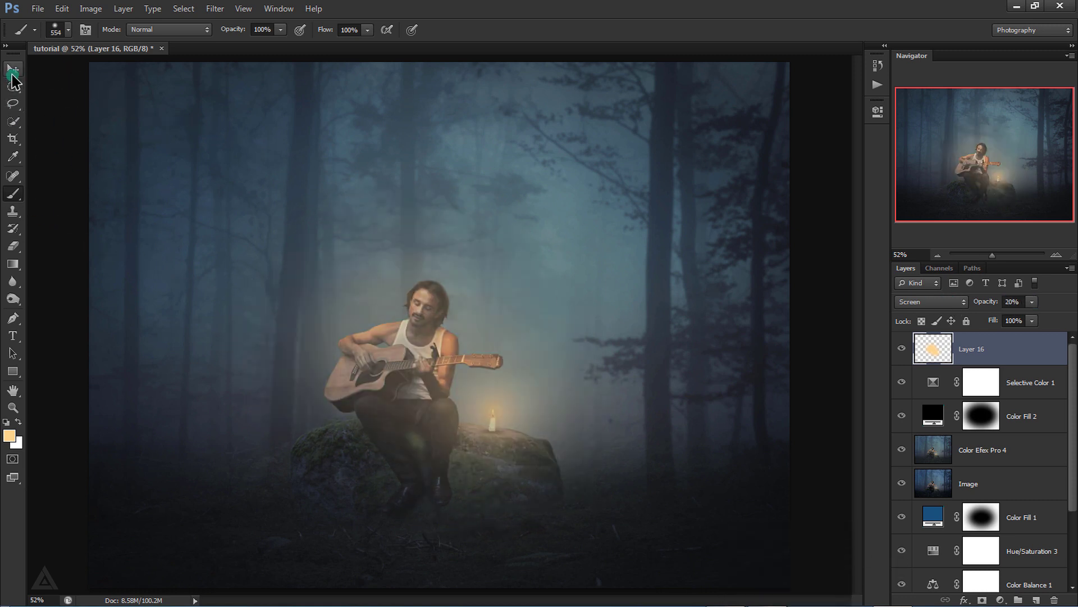
click(12, 68)
drag(535, 413, 550, 418)
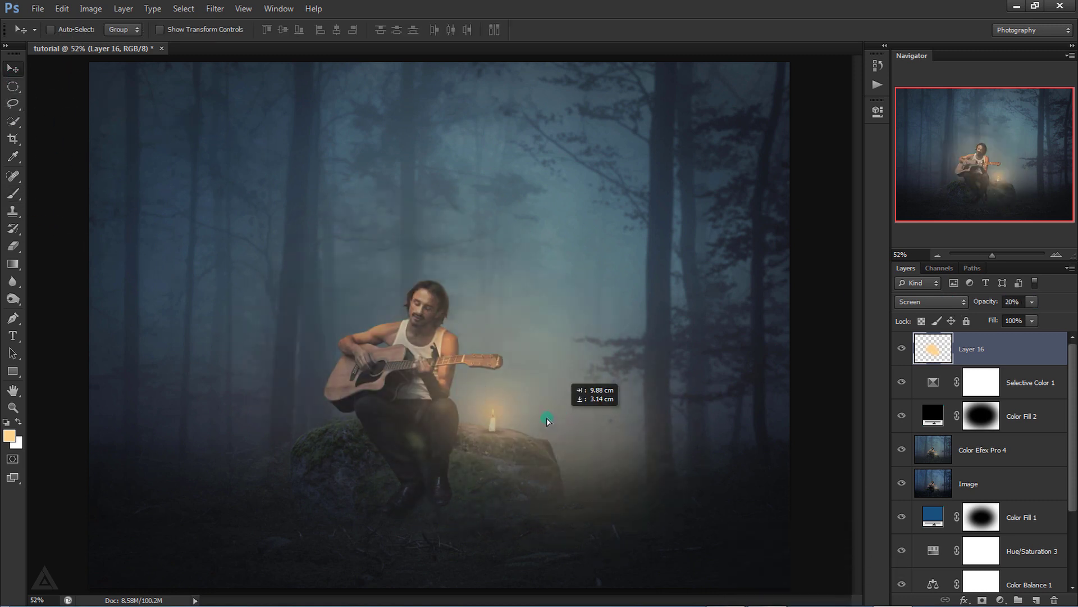